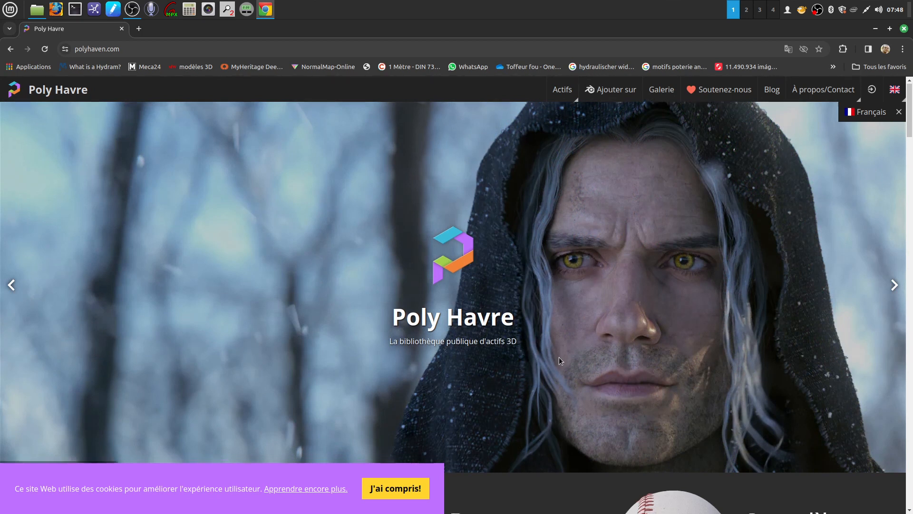
# - Examine the Poly Haven home page, including its HDRI, texture and model categories
pyautogui.scroll(-3, 559, 359)
pyautogui.scroll(-3, 559, 356)
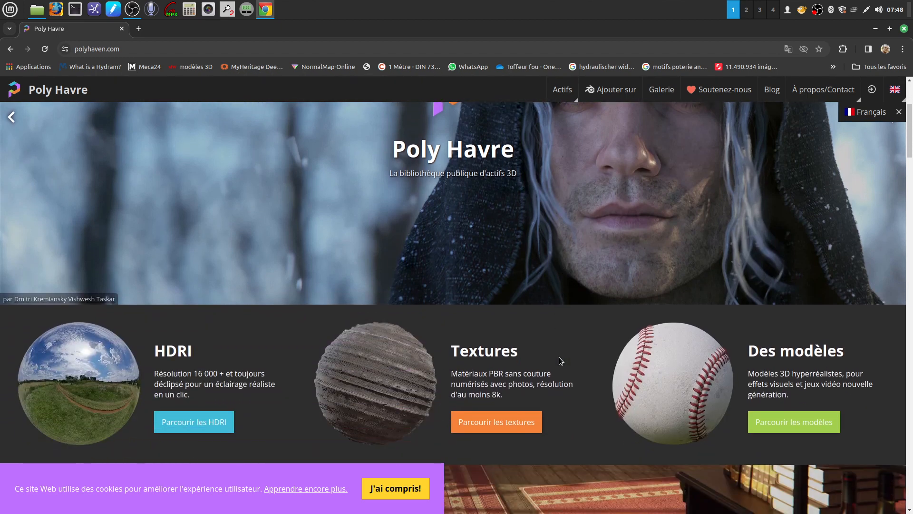
pyautogui.scroll(-3, 544, 360)
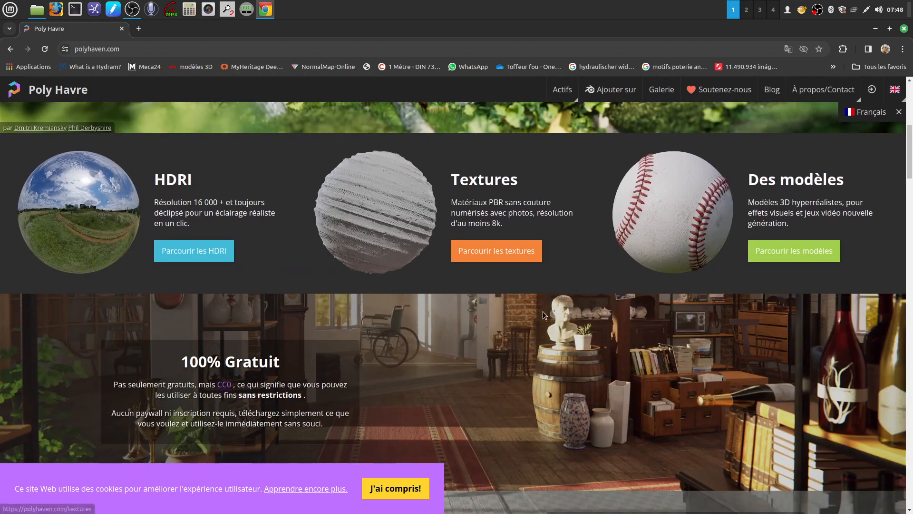
pyautogui.scroll(6, 580, 329)
pyautogui.scroll(-5, 578, 331)
pyautogui.scroll(-3, 578, 332)
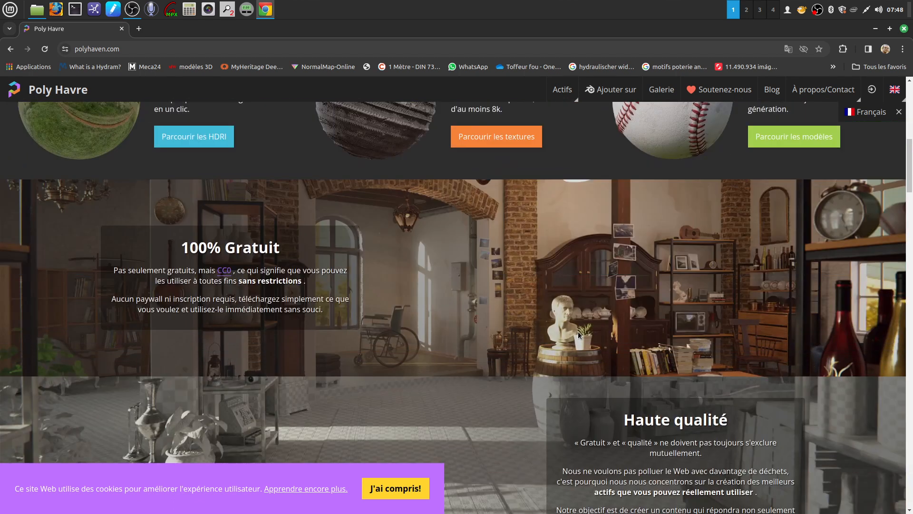
pyautogui.scroll(4, 576, 328)
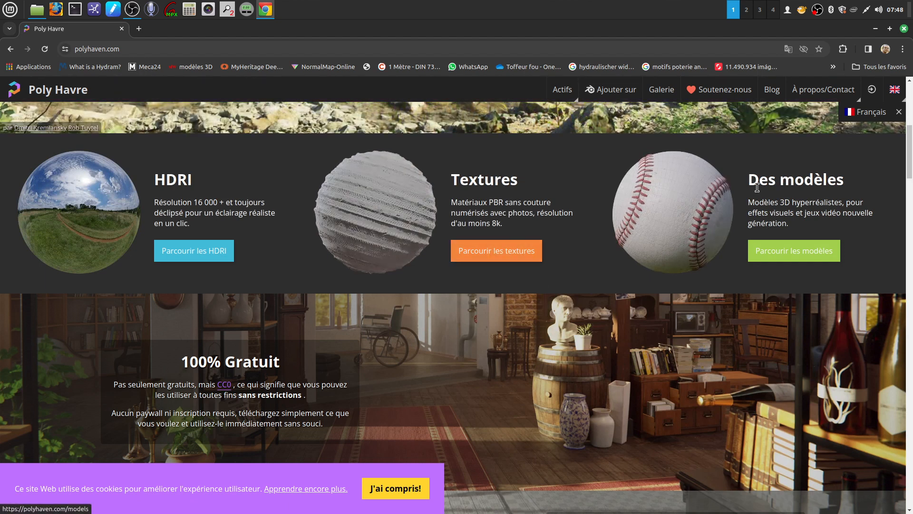
pyautogui.scroll(5, 649, 288)
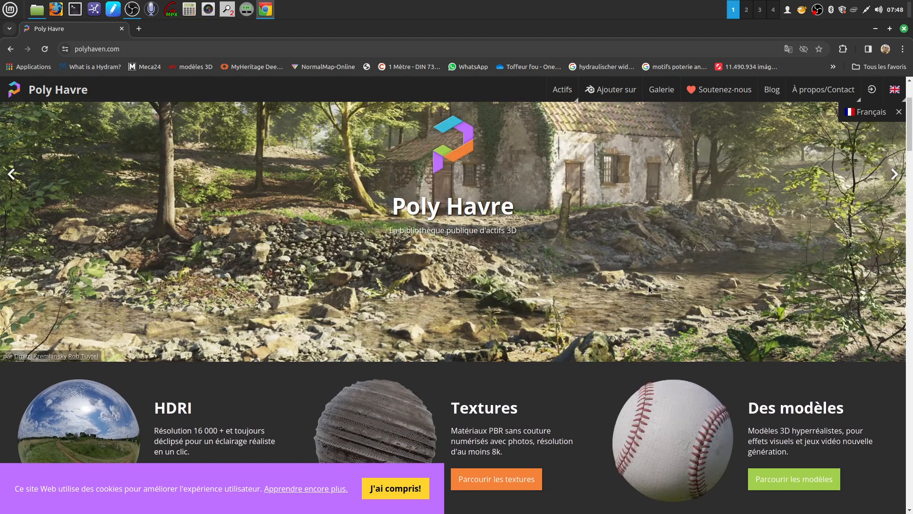
pyautogui.scroll(-5, 649, 289)
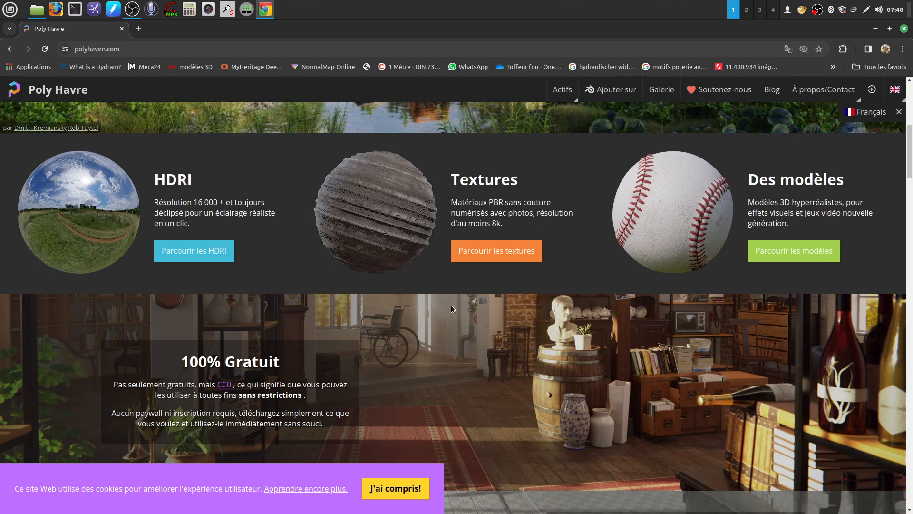
# - Open the Textures catalogue and look through the available materials
pyautogui.click(492, 248)
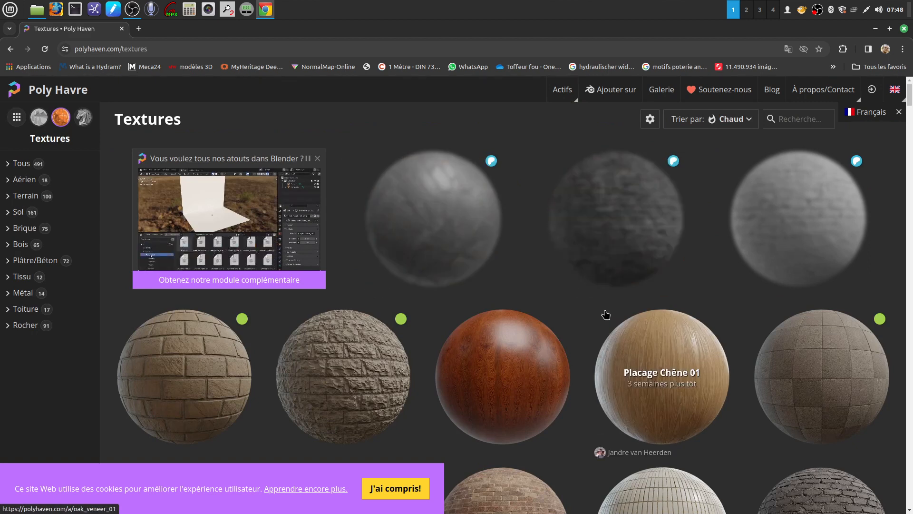
pyautogui.scroll(-3, 613, 317)
pyautogui.scroll(-5, 598, 343)
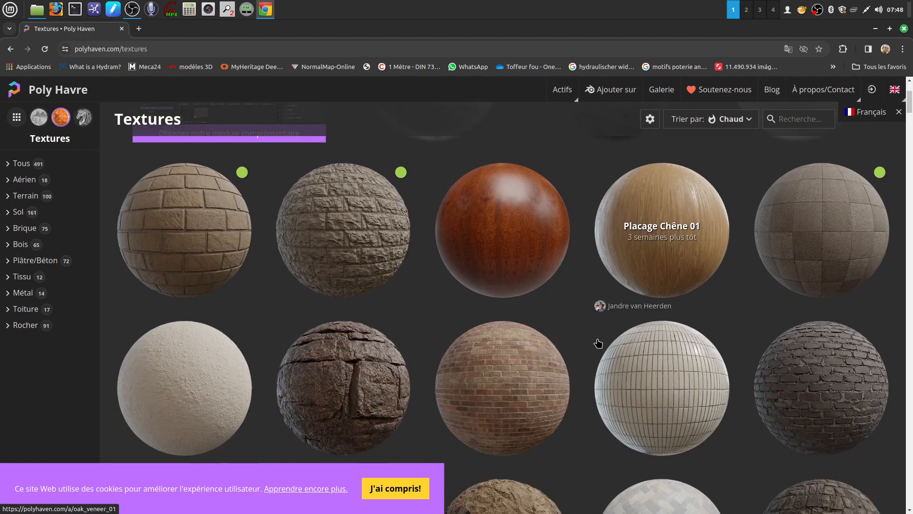
pyautogui.scroll(-8, 593, 344)
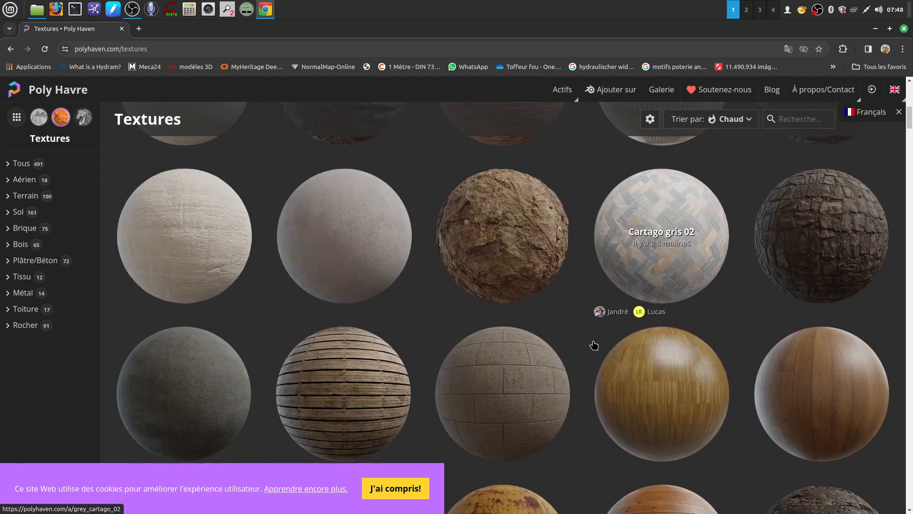
pyautogui.scroll(-6, 594, 344)
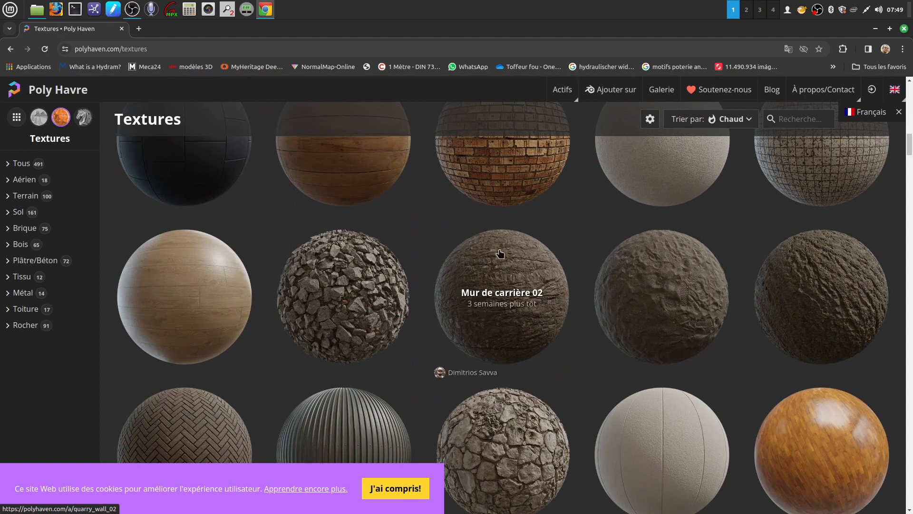
# - Open the "Mur de carrière" texture page and check which download resolutions are offered
pyautogui.click(826, 314)
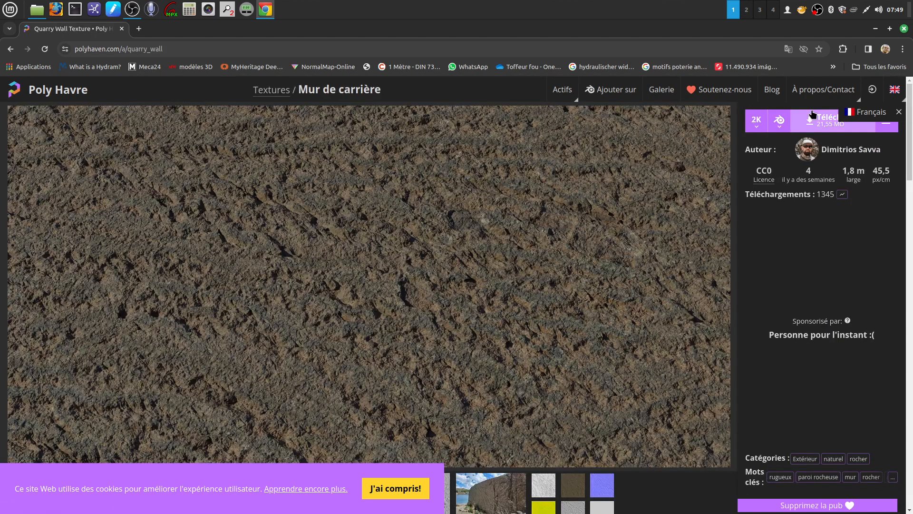
pyautogui.click(756, 128)
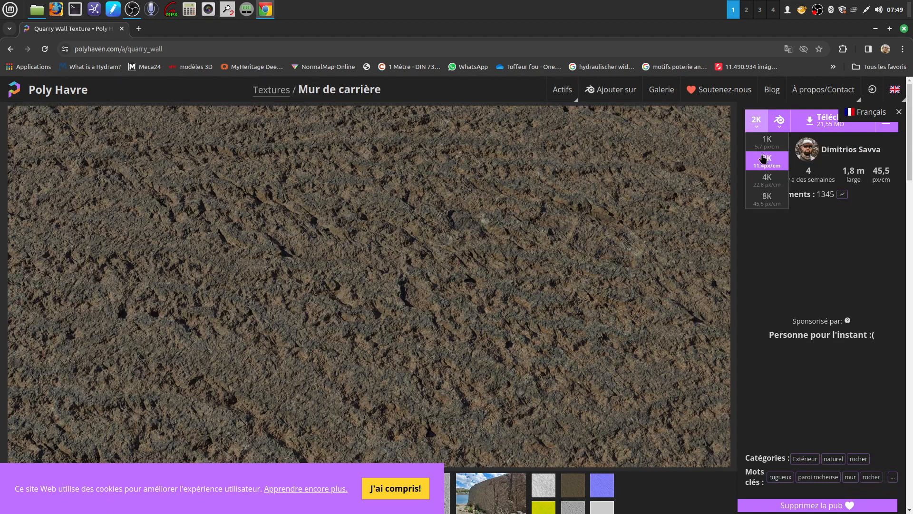
pyautogui.click(857, 246)
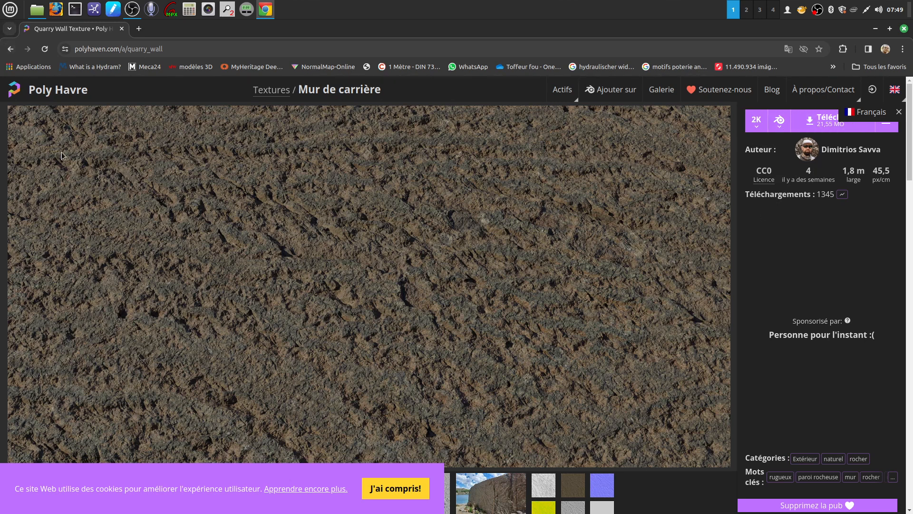
# - Return to the texture catalogue, look through more materials and open the "Sentier rocheux" texture
pyautogui.click(11, 49)
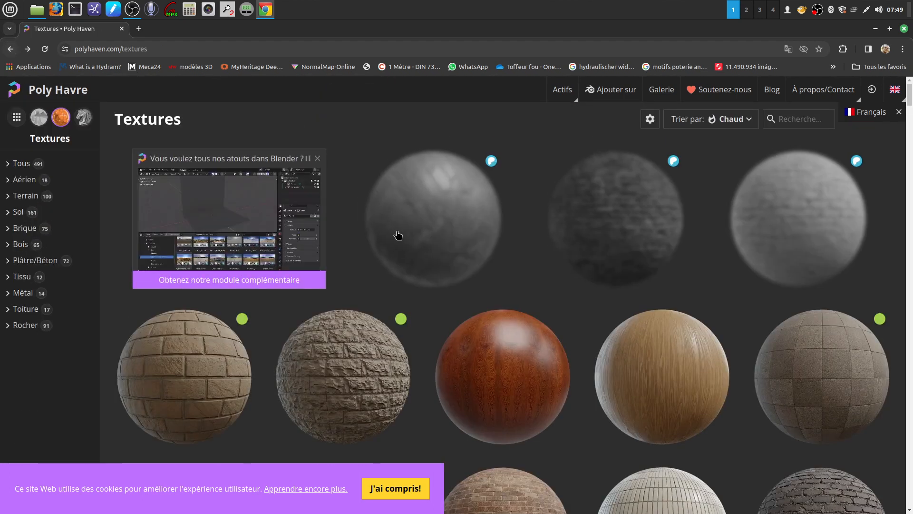
pyautogui.scroll(-3, 591, 349)
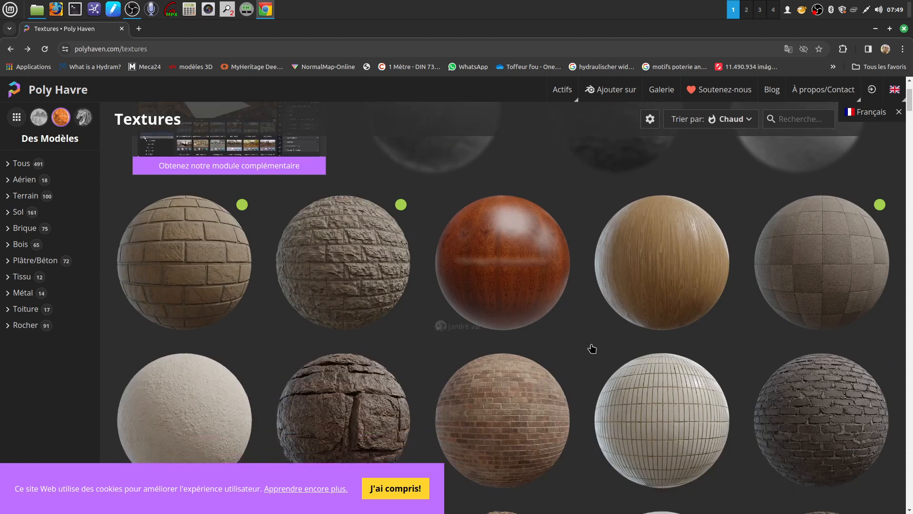
pyautogui.scroll(-3, 607, 352)
pyautogui.scroll(-3, 607, 350)
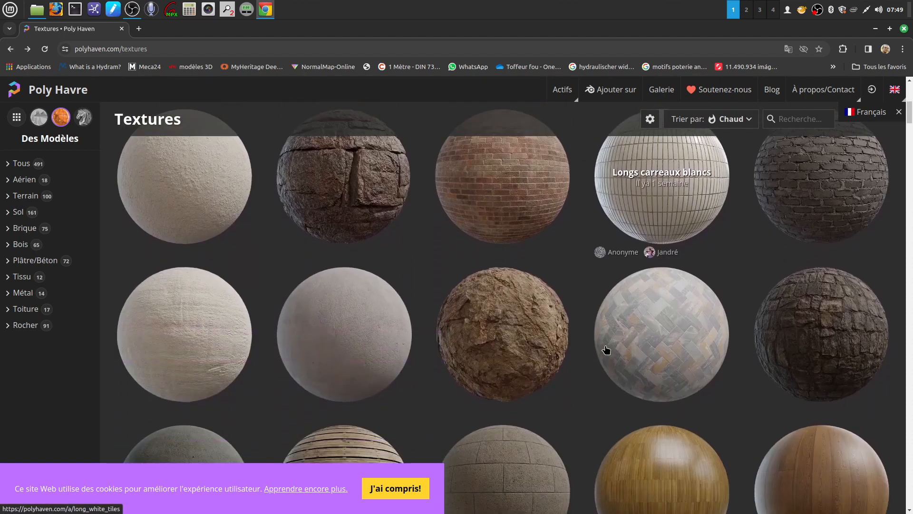
pyautogui.scroll(-3, 606, 349)
pyautogui.scroll(-2, 607, 347)
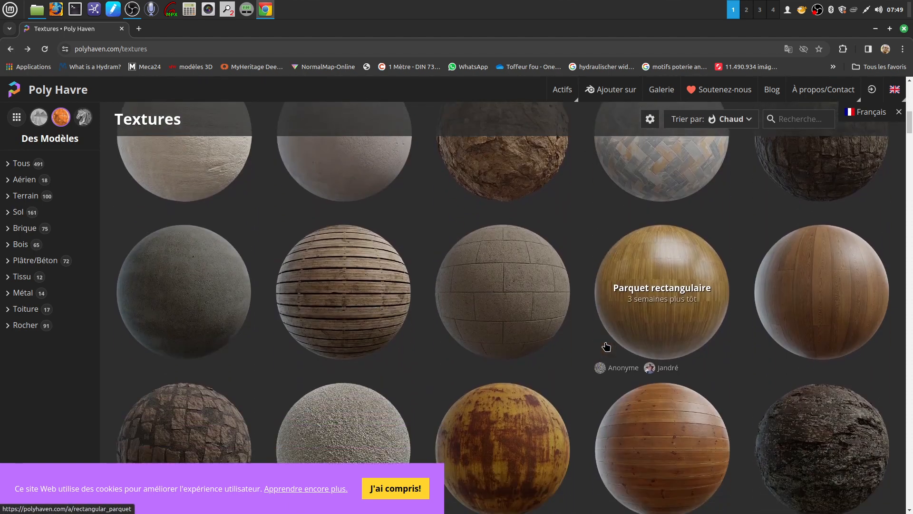
pyautogui.scroll(-2, 605, 346)
pyautogui.scroll(-3, 606, 346)
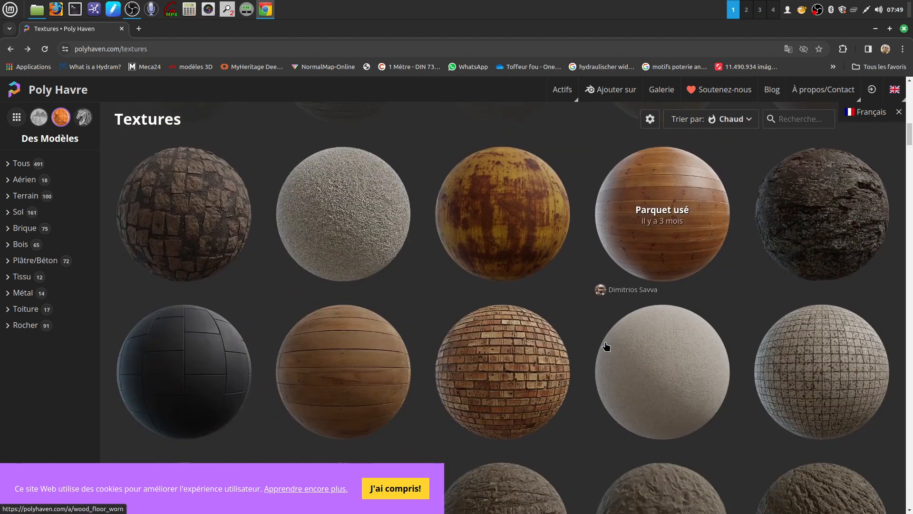
pyautogui.scroll(-3, 606, 346)
pyautogui.scroll(-1, 606, 347)
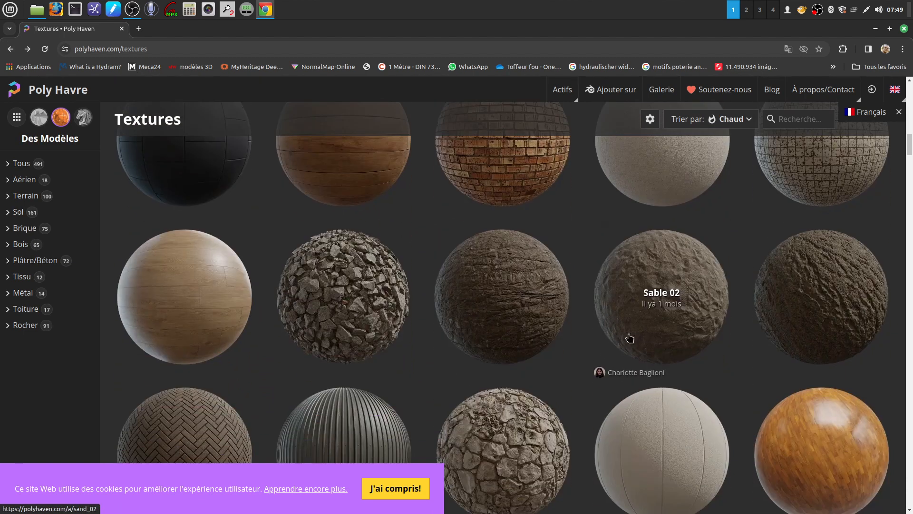
pyautogui.scroll(-5, 693, 341)
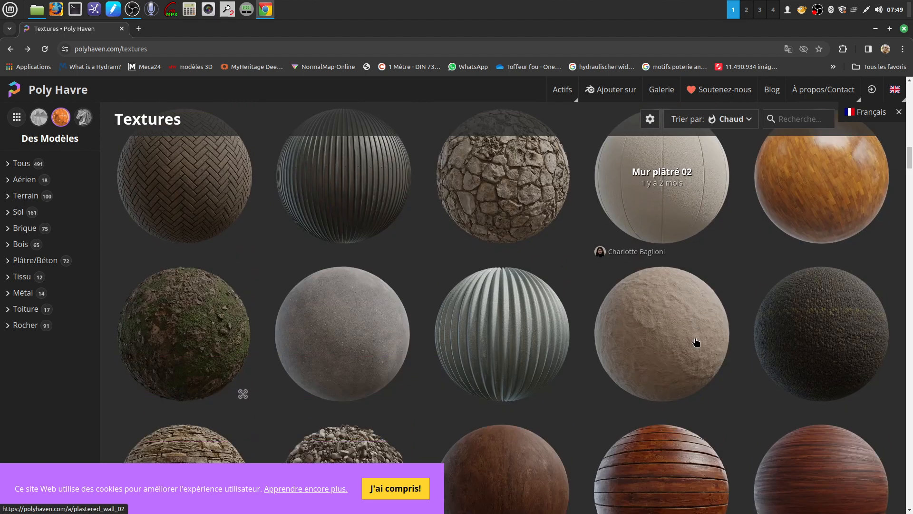
pyautogui.scroll(-3, 696, 342)
pyautogui.scroll(-3, 696, 342)
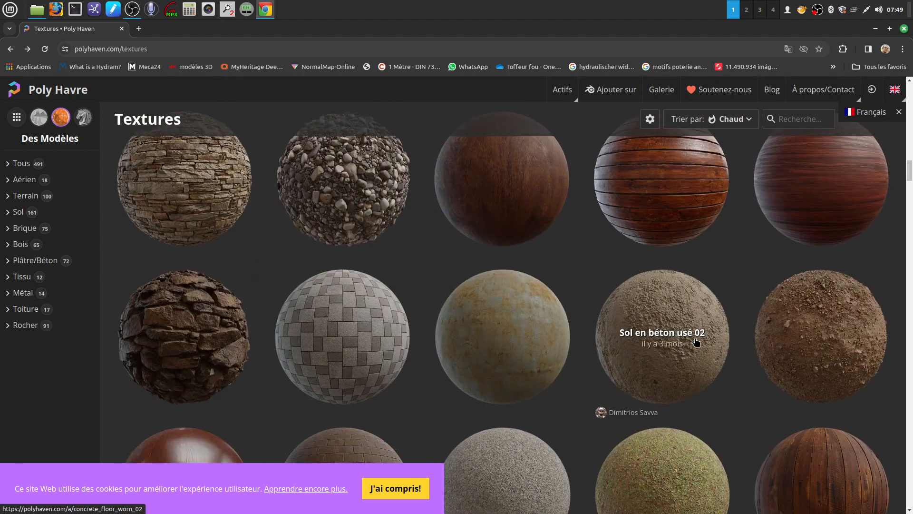
pyautogui.scroll(-2, 696, 342)
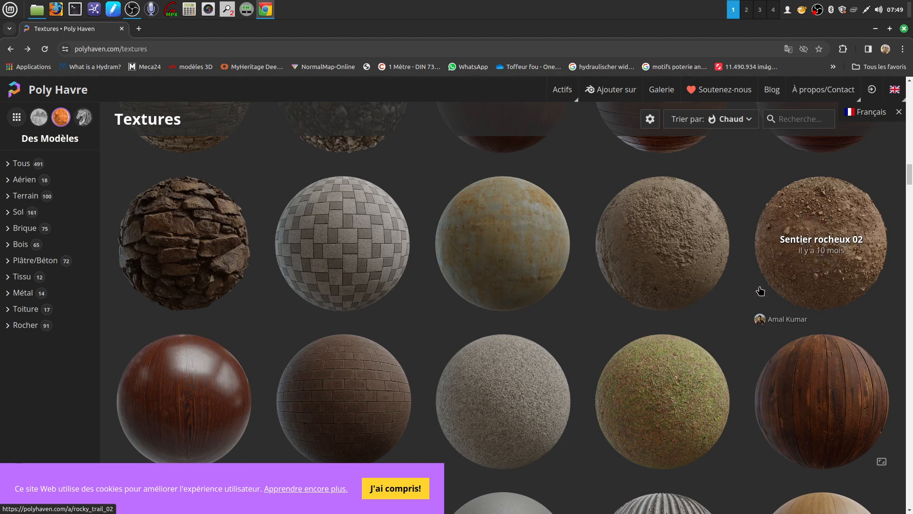
pyautogui.scroll(-3, 804, 275)
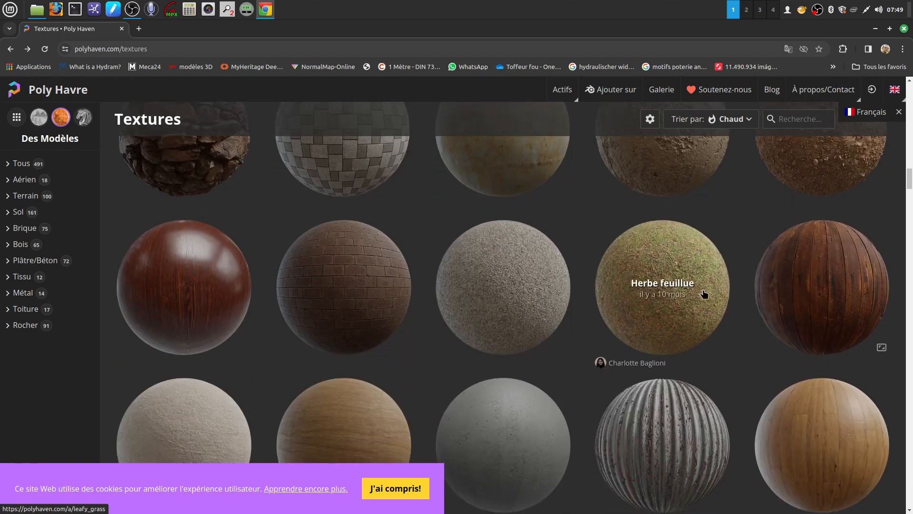
pyautogui.scroll(-3, 712, 293)
pyautogui.scroll(-2, 711, 304)
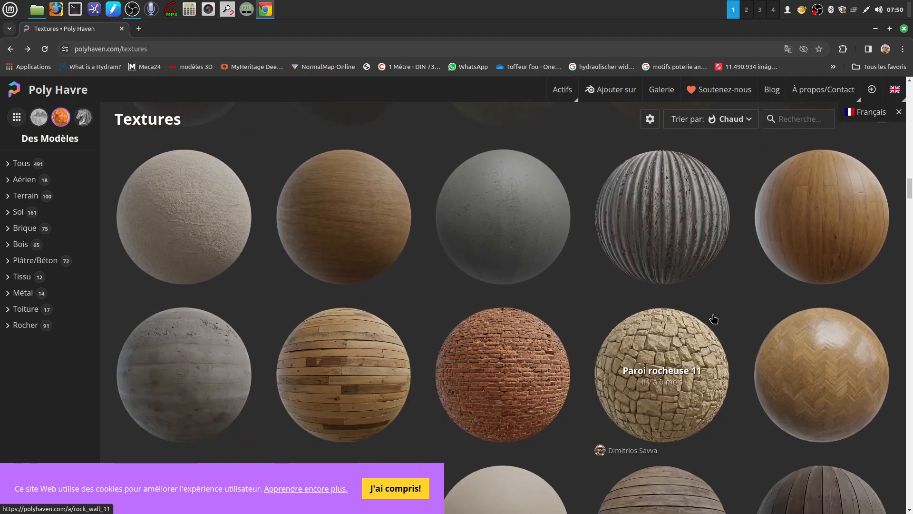
pyautogui.scroll(-3, 713, 320)
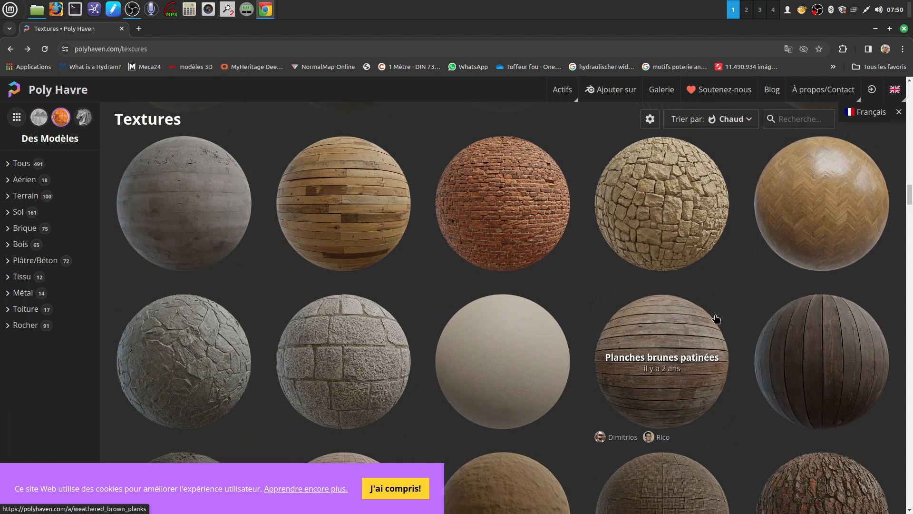
pyautogui.scroll(-2, 716, 319)
pyautogui.scroll(-3, 716, 318)
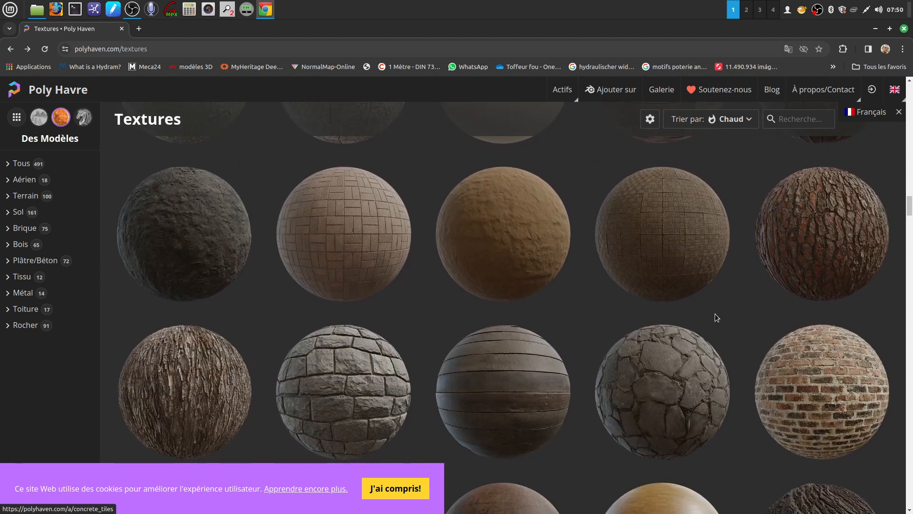
pyautogui.scroll(-3, 716, 319)
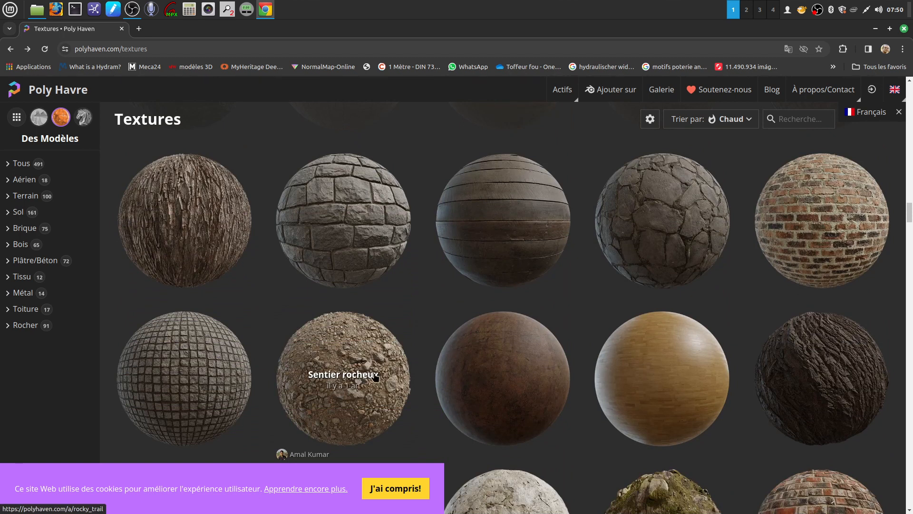
pyautogui.click(358, 379)
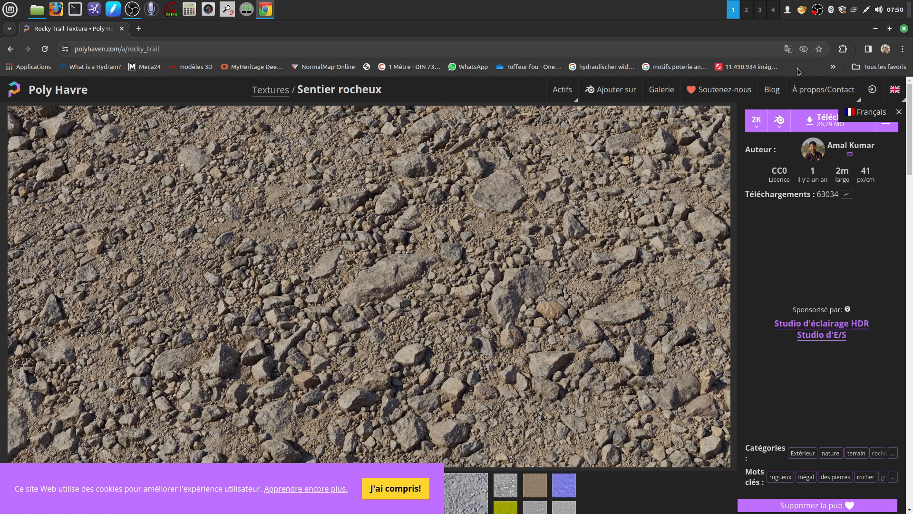
# - Leave the texture page and go back through the browsing history to the browser's new tab page
pyautogui.click(10, 49)
pyautogui.click(10, 49)
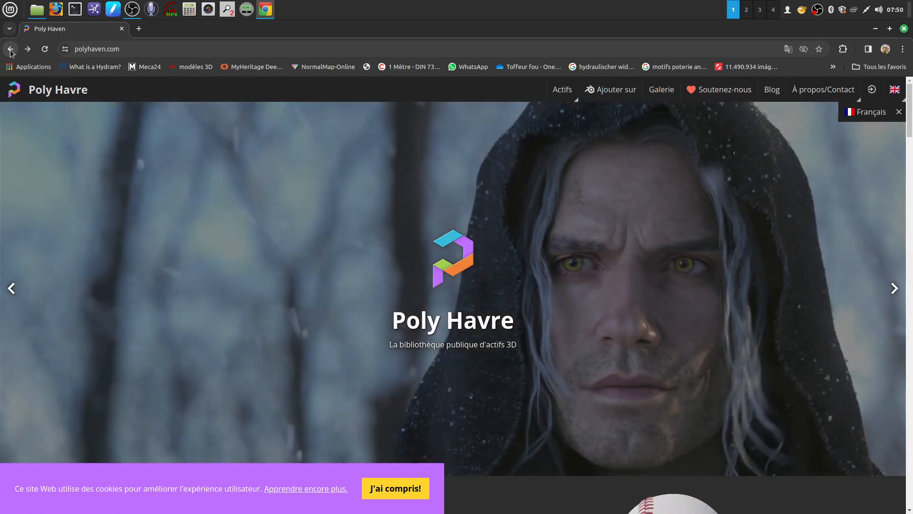
pyautogui.click(11, 49)
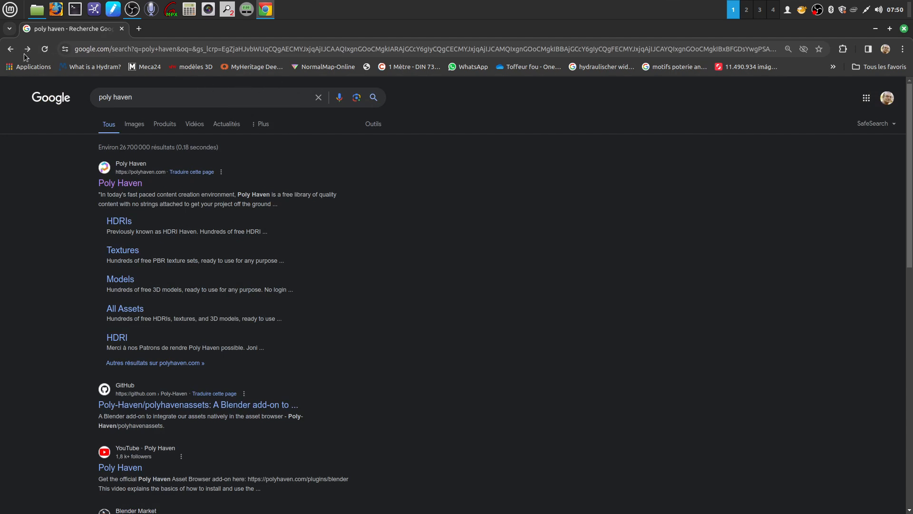
pyautogui.click(10, 50)
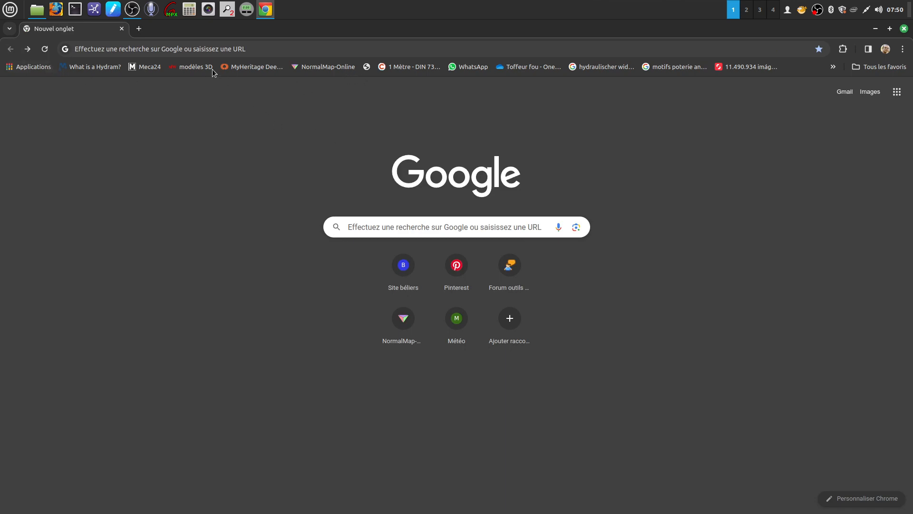
# - Open the Scan the World site from the "modèles 3D" bookmark and display its full collection
pyautogui.click(192, 67)
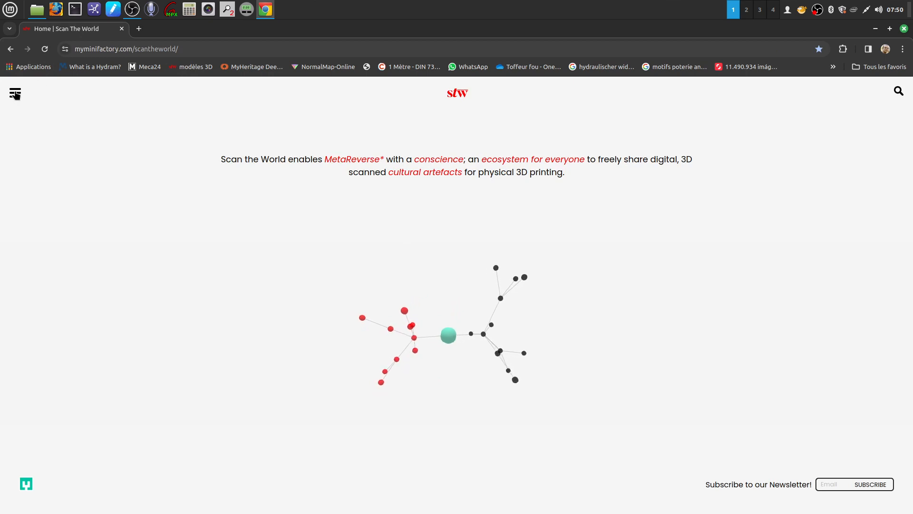
pyautogui.click(15, 94)
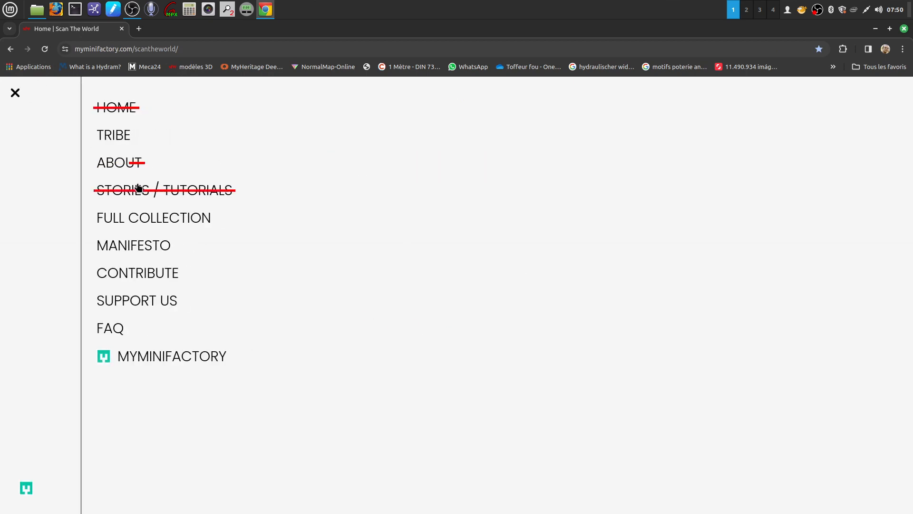
pyautogui.click(205, 217)
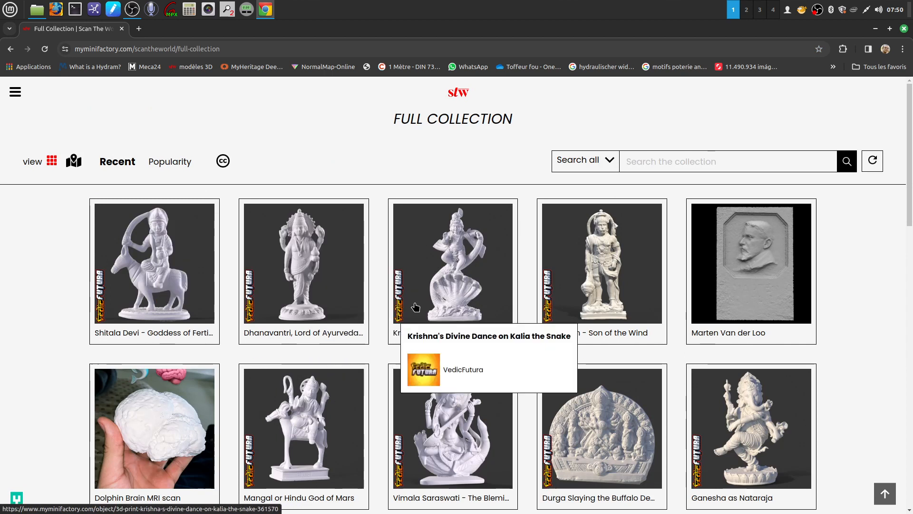
pyautogui.scroll(-2, 647, 373)
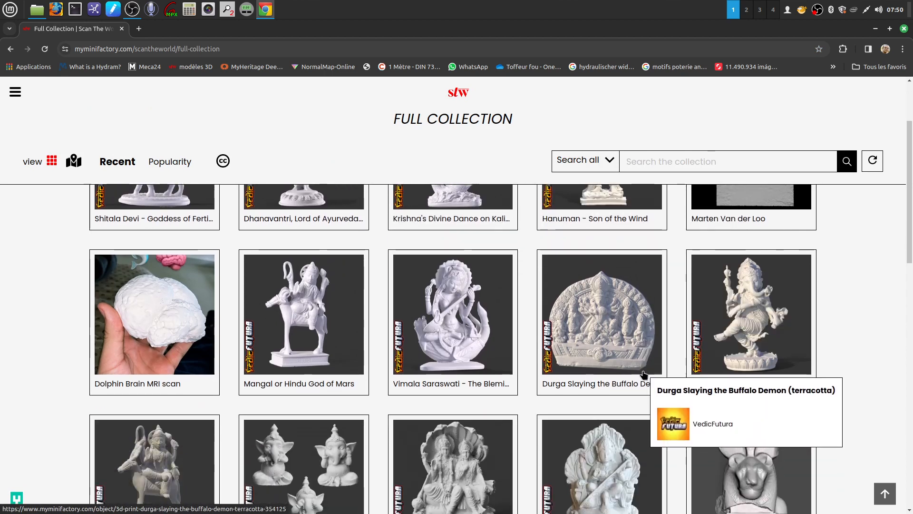
# - Browse the most recent models in the full collection, from the Hindu deity statues down to King Khafre Enthroned
pyautogui.scroll(2, 576, 268)
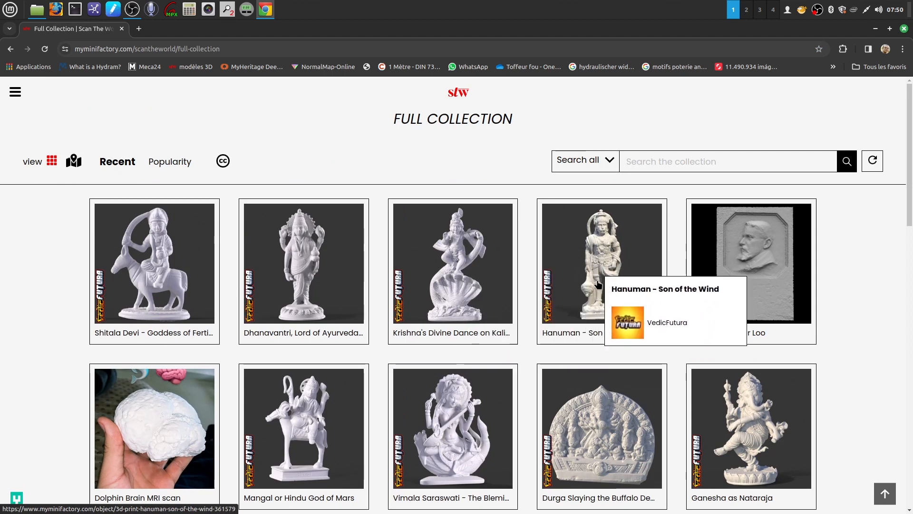
pyautogui.scroll(-2, 563, 337)
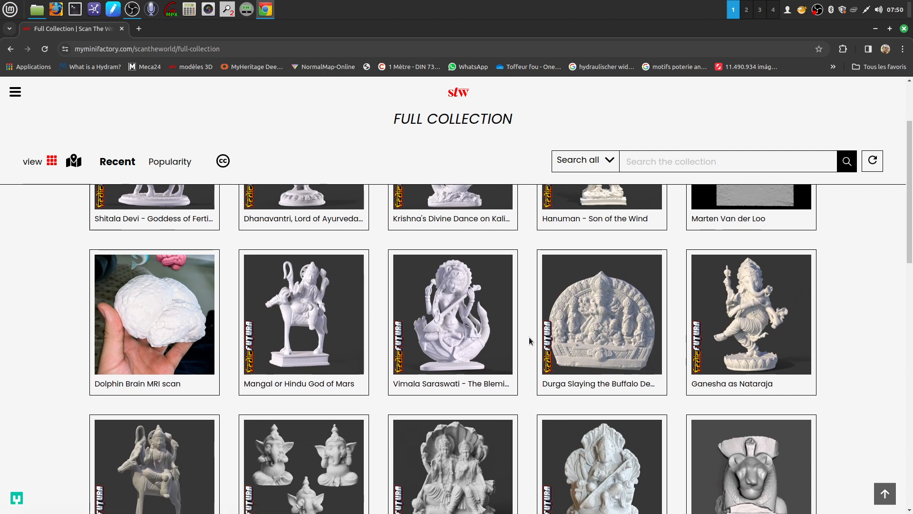
pyautogui.scroll(-2, 541, 381)
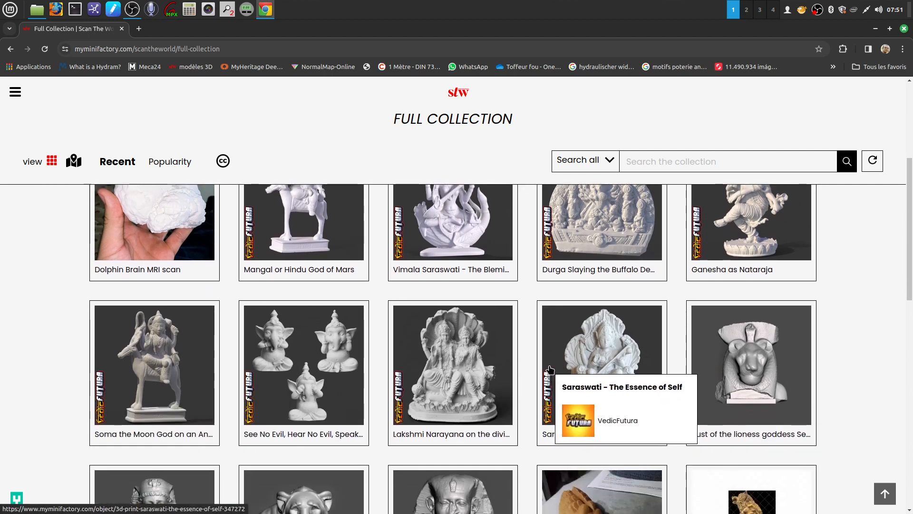
pyautogui.scroll(-4, 544, 376)
pyautogui.scroll(-8, 554, 366)
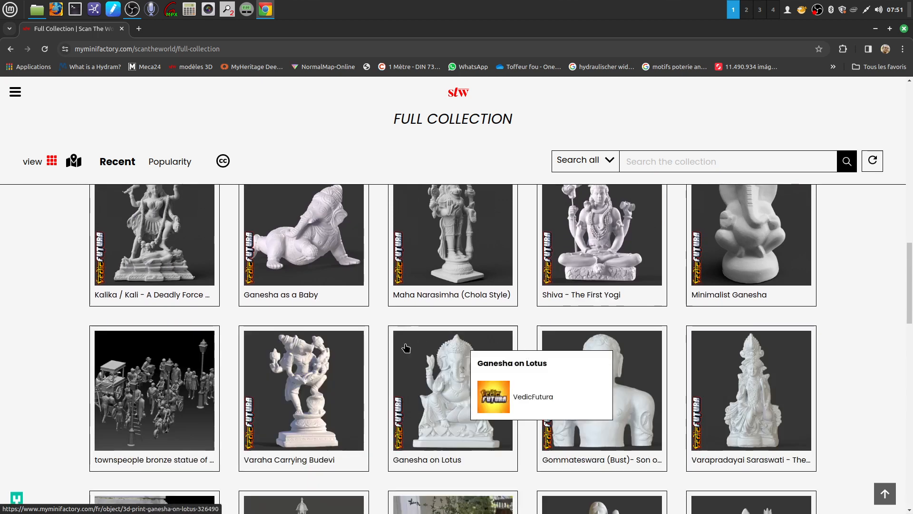
pyautogui.scroll(-1, 486, 312)
pyautogui.scroll(-6, 485, 313)
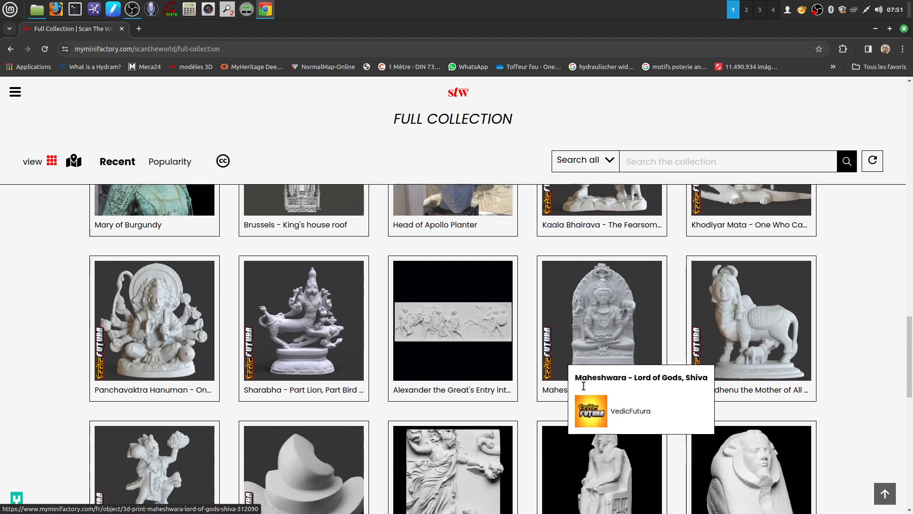
pyautogui.scroll(-3, 600, 376)
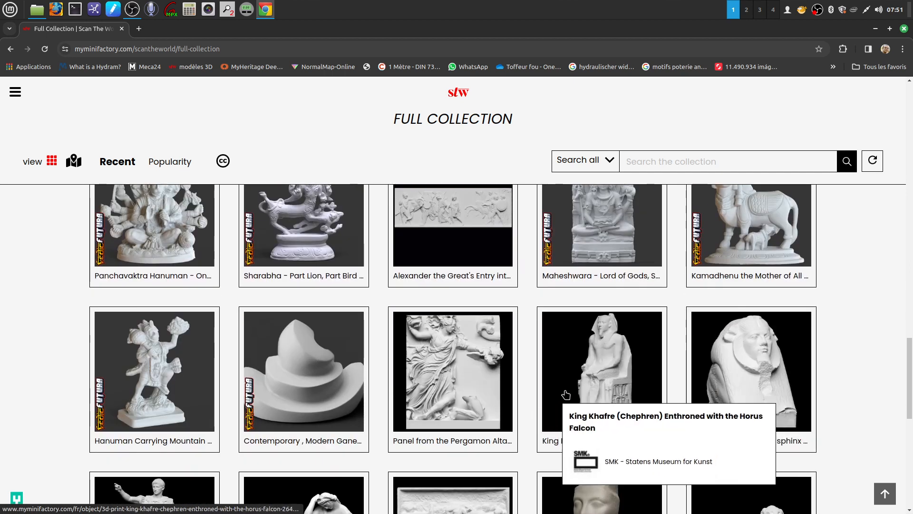
pyautogui.scroll(-2, 566, 394)
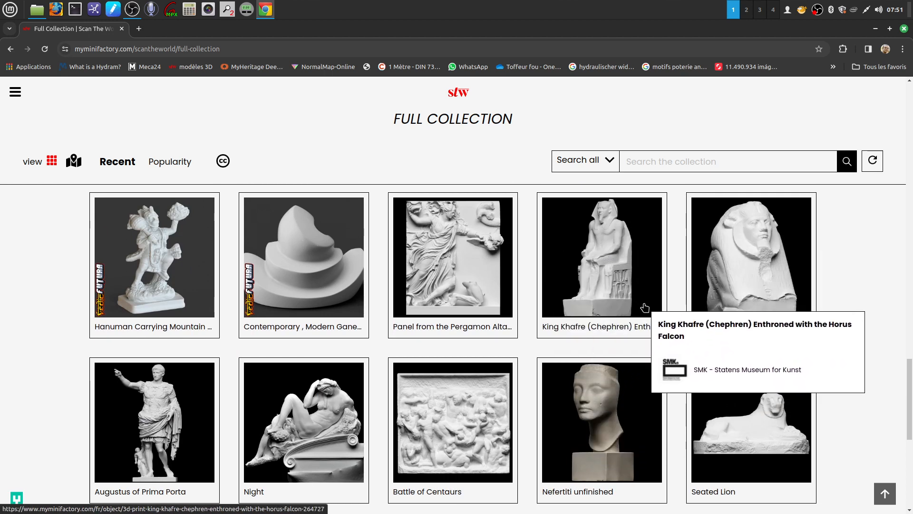
# - Look through the Statens Museum for Kunst sculptures, from Augustus of Prima Porta to the Temple of Aphaia warriors
pyautogui.scroll(-2, 621, 296)
pyautogui.scroll(-2, 621, 296)
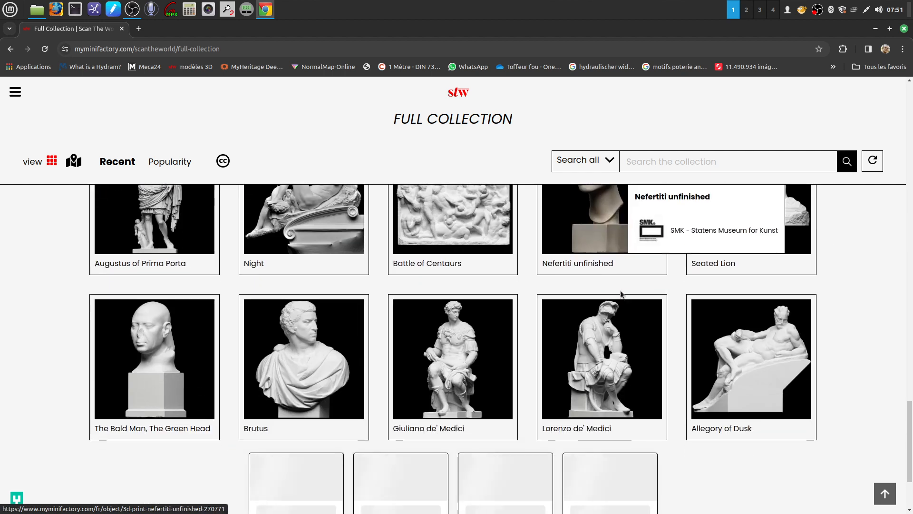
pyautogui.scroll(-2, 577, 333)
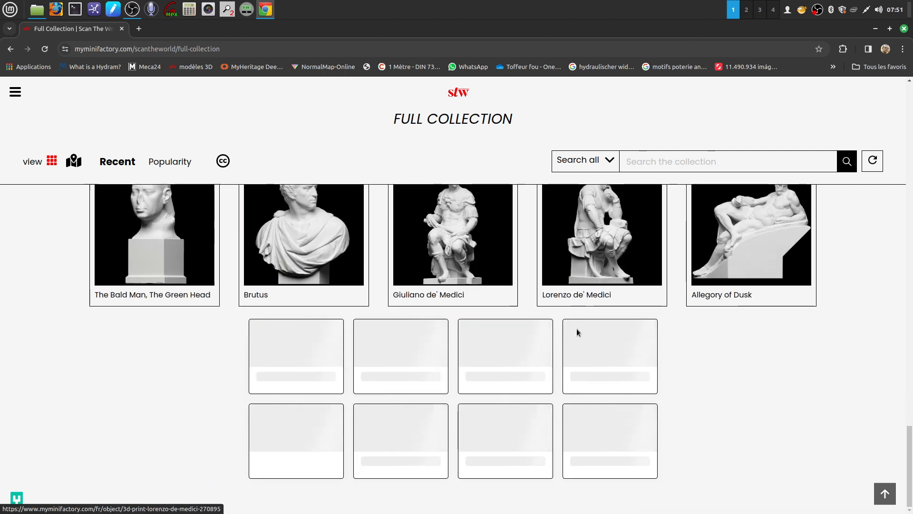
pyautogui.scroll(-2, 577, 333)
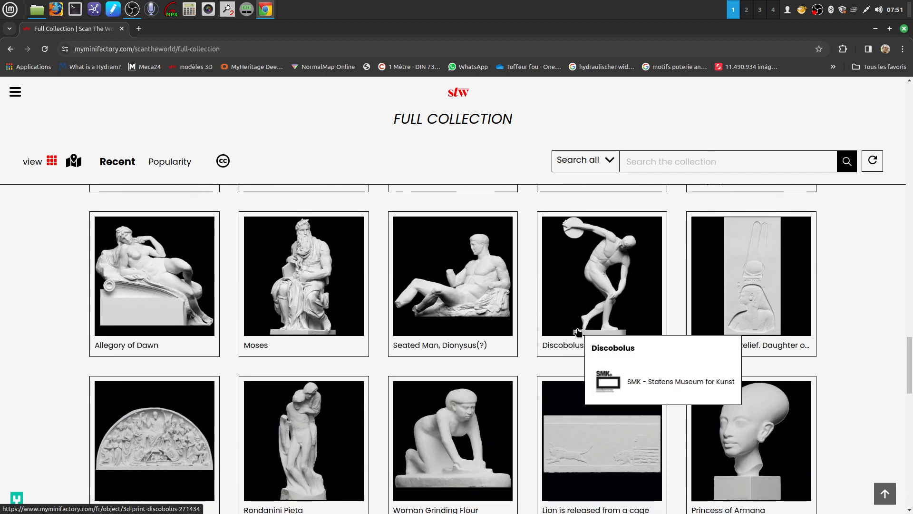
pyautogui.scroll(-3, 577, 332)
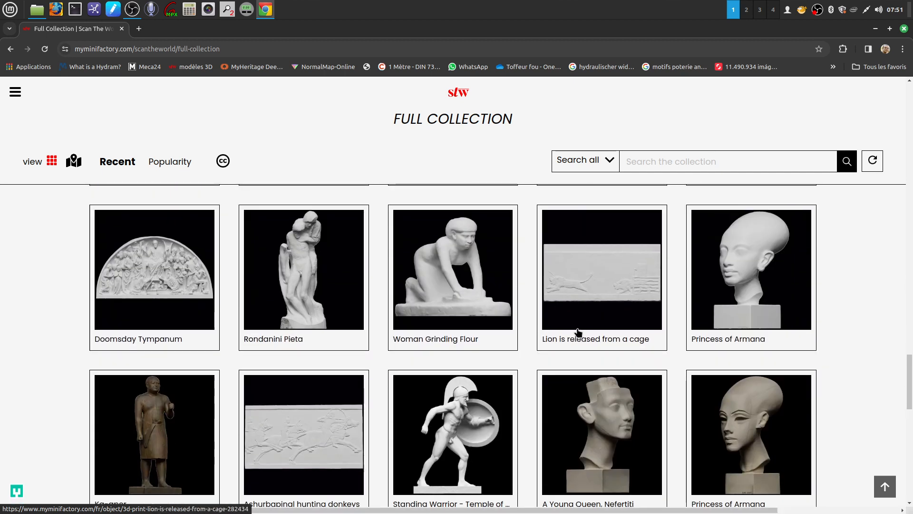
pyautogui.scroll(-2, 578, 332)
pyautogui.scroll(-3, 547, 328)
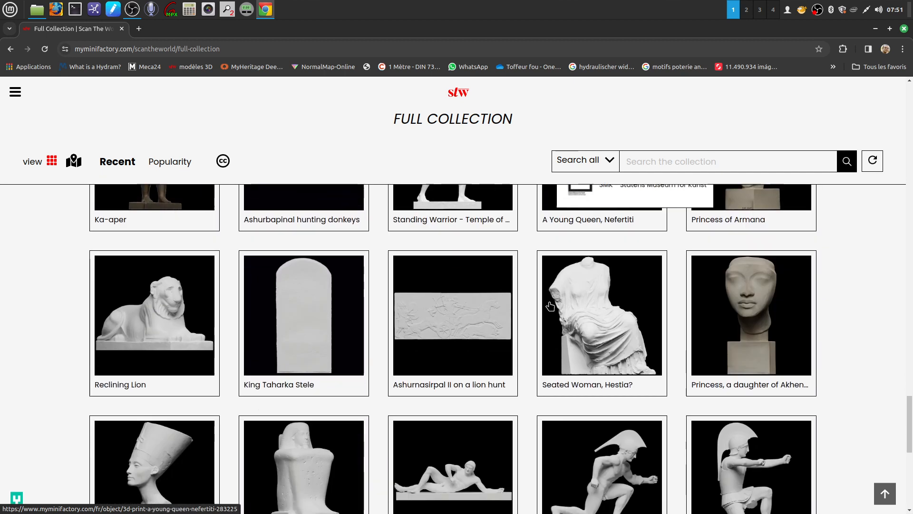
pyautogui.scroll(-4, 540, 328)
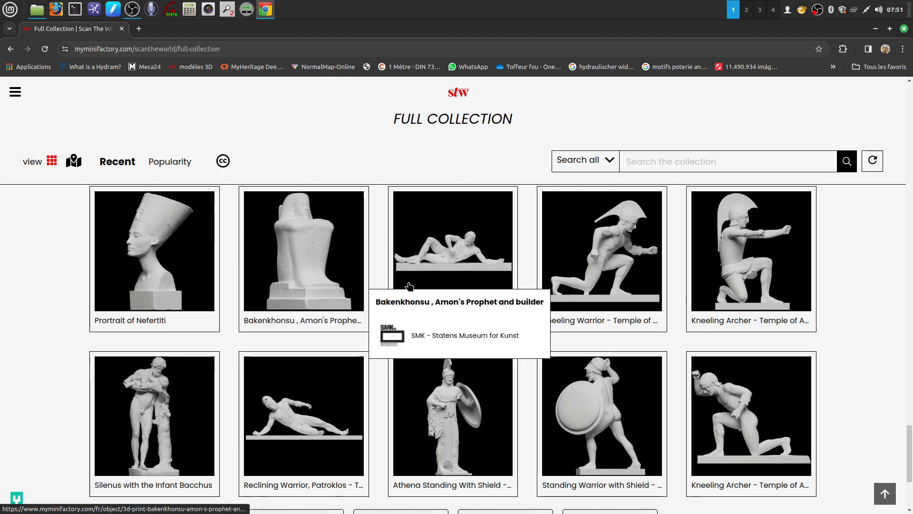
pyautogui.scroll(-4, 475, 290)
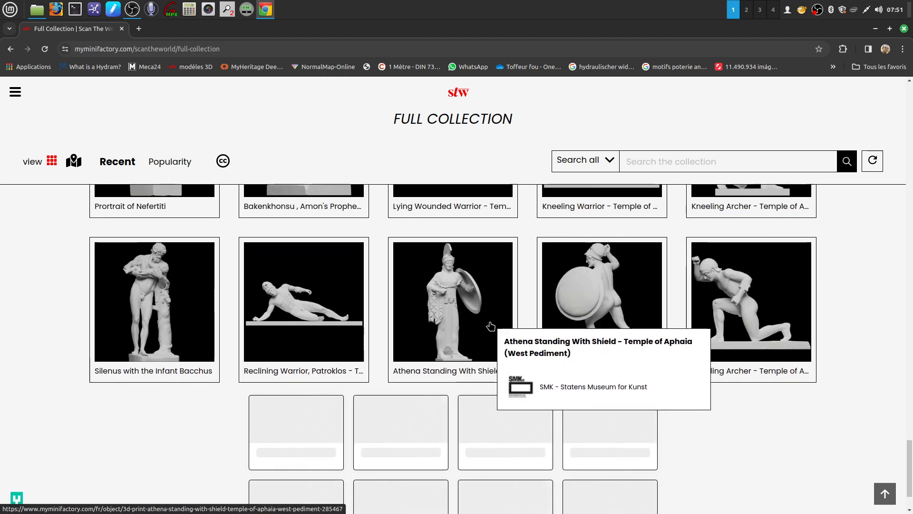
# - Examine the Brussels monuments, Egyptian pieces, relief panels and portrait busts farther down the collection
pyautogui.scroll(-2, 495, 319)
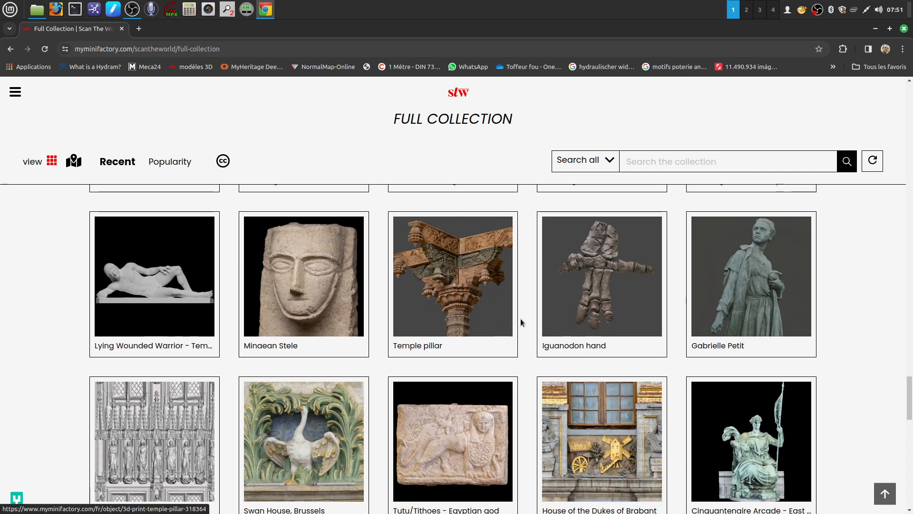
pyautogui.scroll(-2, 520, 320)
pyautogui.scroll(-2, 497, 328)
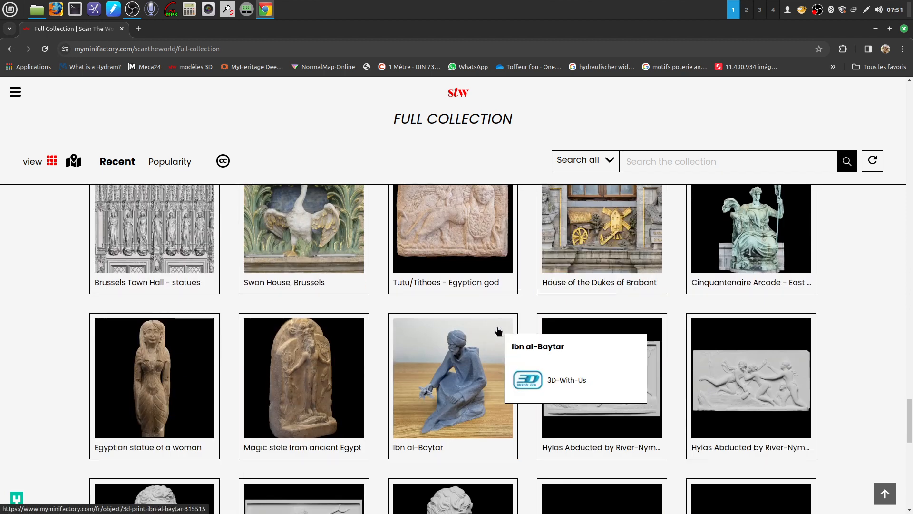
pyautogui.scroll(-2, 498, 330)
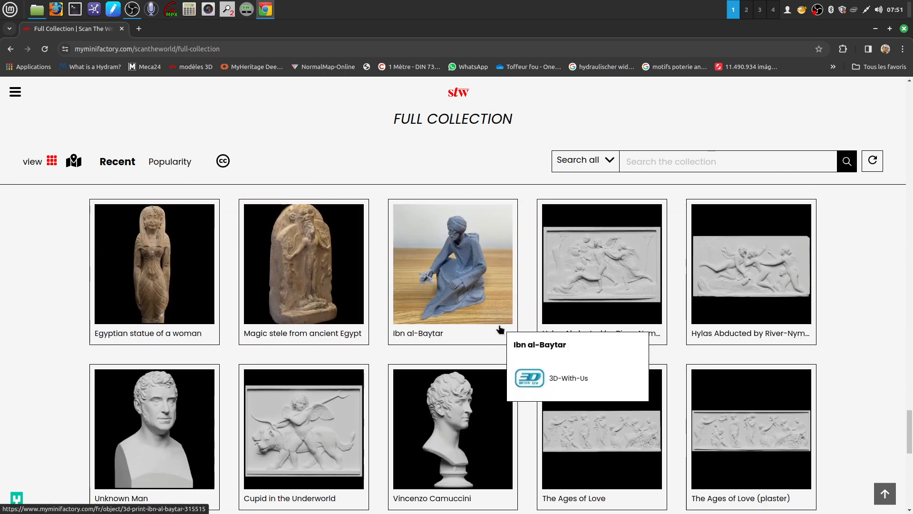
pyautogui.scroll(-6, 500, 328)
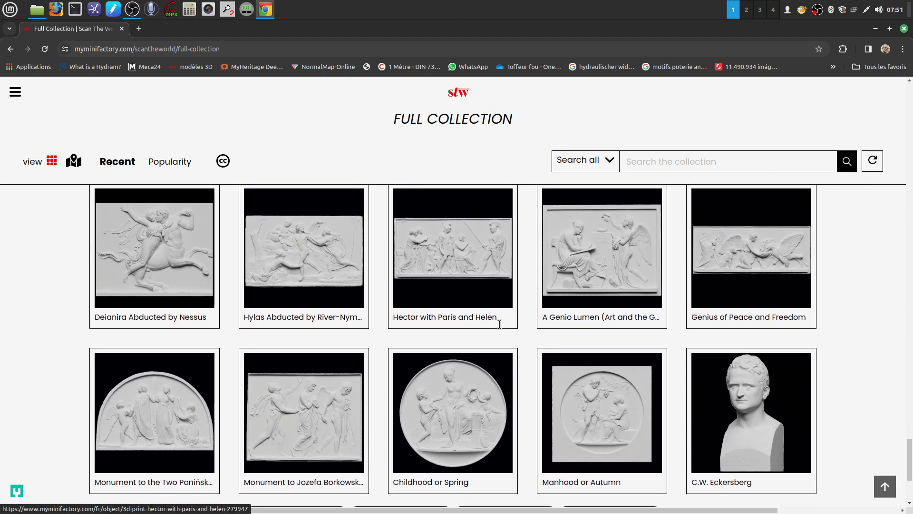
pyautogui.scroll(-1, 500, 325)
pyautogui.scroll(-2, 500, 328)
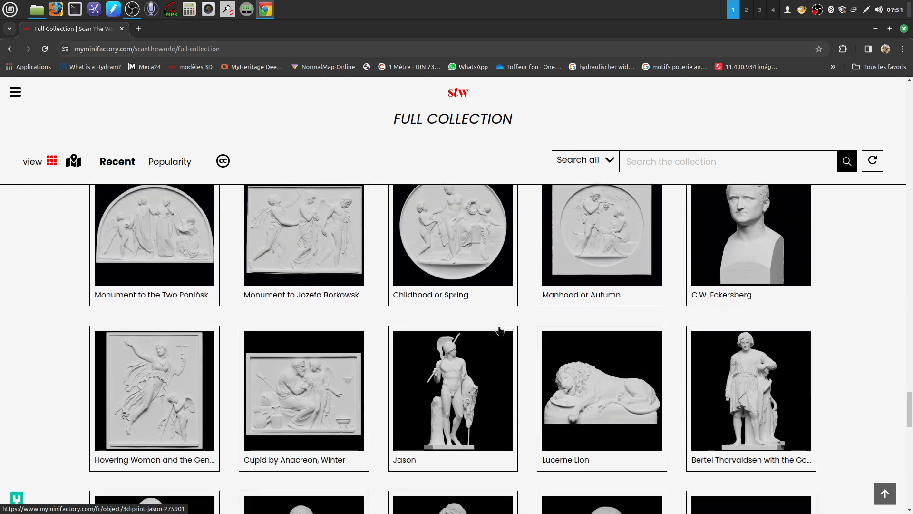
pyautogui.scroll(-3, 500, 330)
pyautogui.scroll(-4, 521, 344)
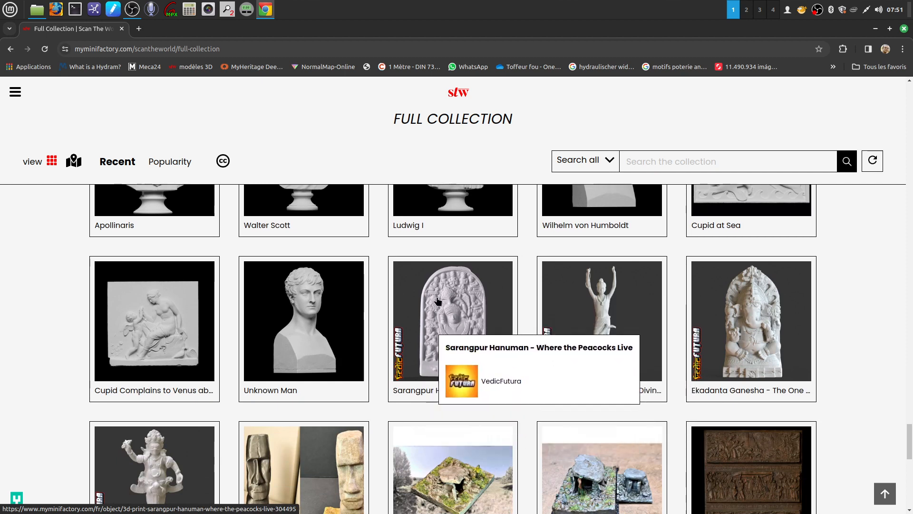
# - View the neolithic burial chamber models, the Goa Gajah figures and the classical statues in the collection
pyautogui.scroll(-3, 501, 351)
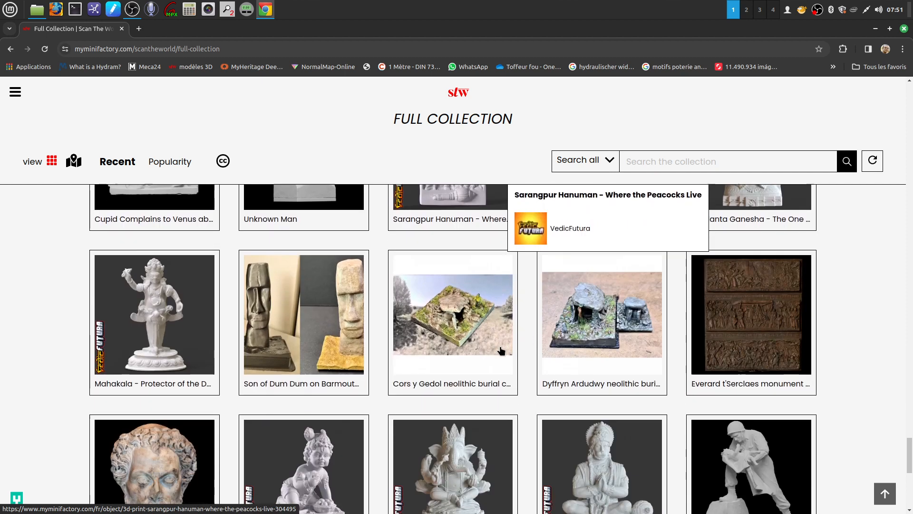
pyautogui.scroll(3, 499, 339)
pyautogui.scroll(-6, 499, 339)
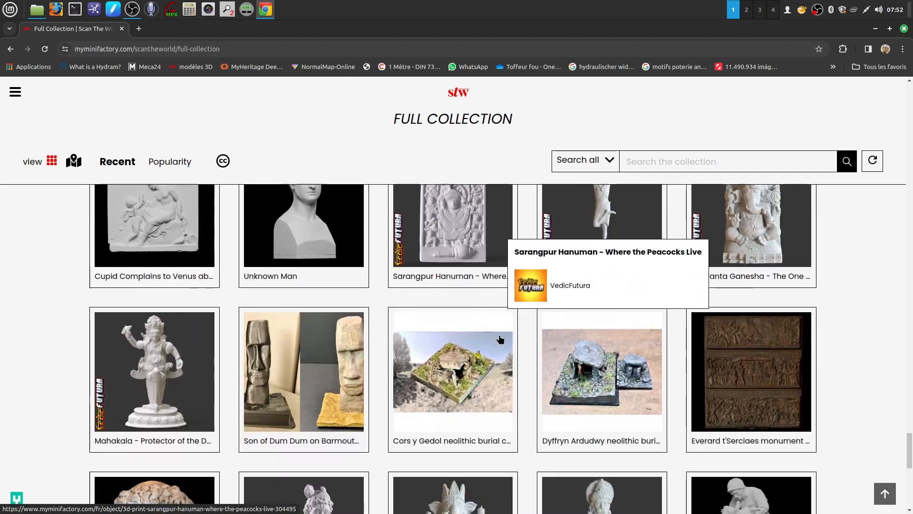
pyautogui.scroll(-4, 500, 339)
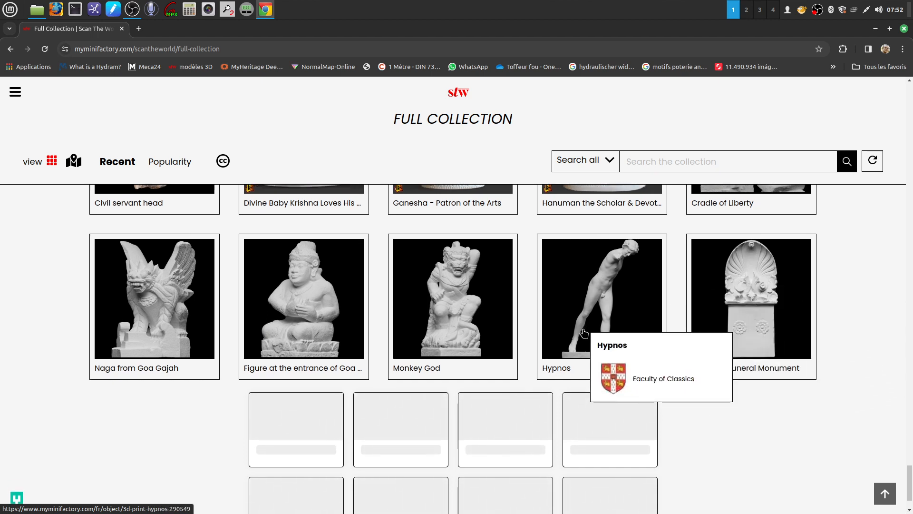
pyautogui.scroll(-2, 586, 333)
pyautogui.scroll(-4, 585, 333)
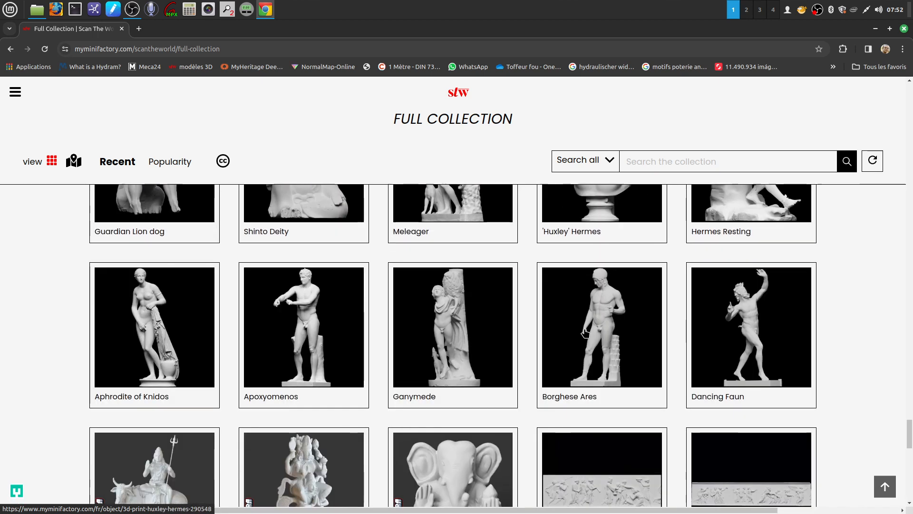
pyautogui.scroll(-10, 586, 331)
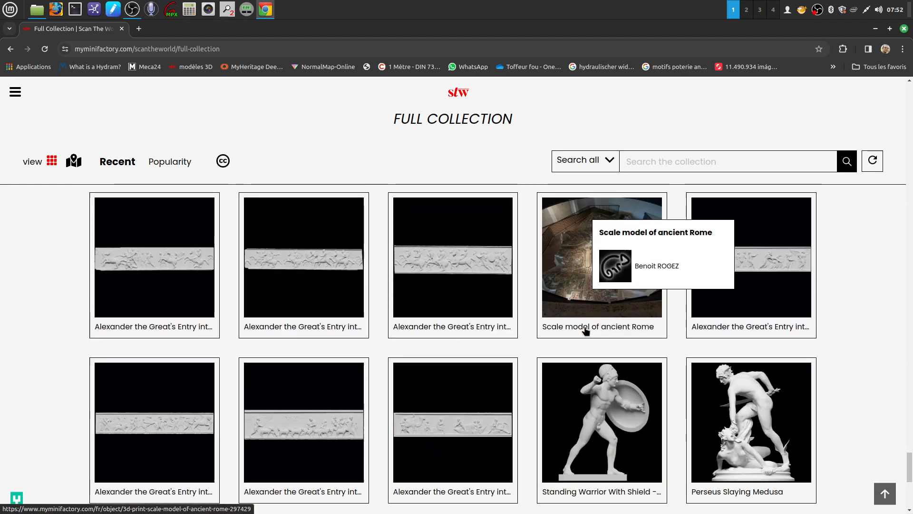
# - Look over the architectural scans, including the Medieval Floor Tiles, Chapter Library Doorway and Limnerslease ceiling panels
pyautogui.scroll(-5, 584, 327)
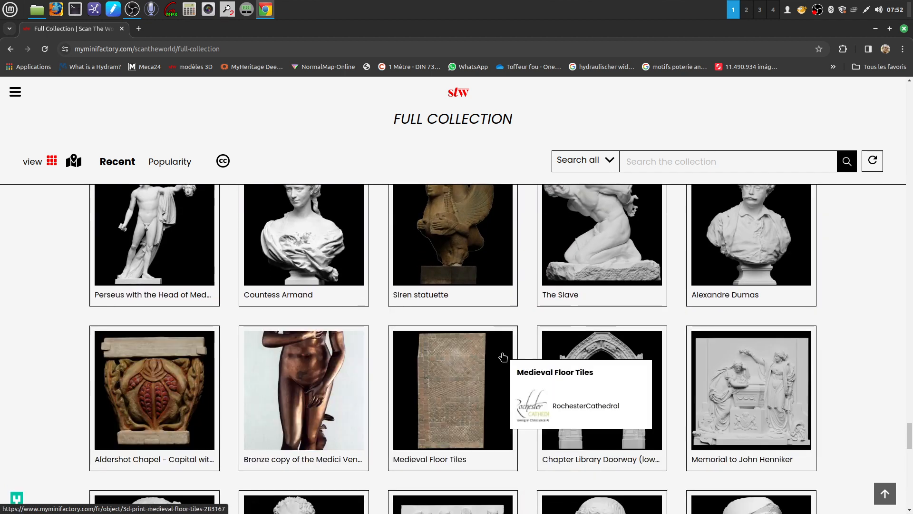
pyautogui.scroll(-3, 546, 394)
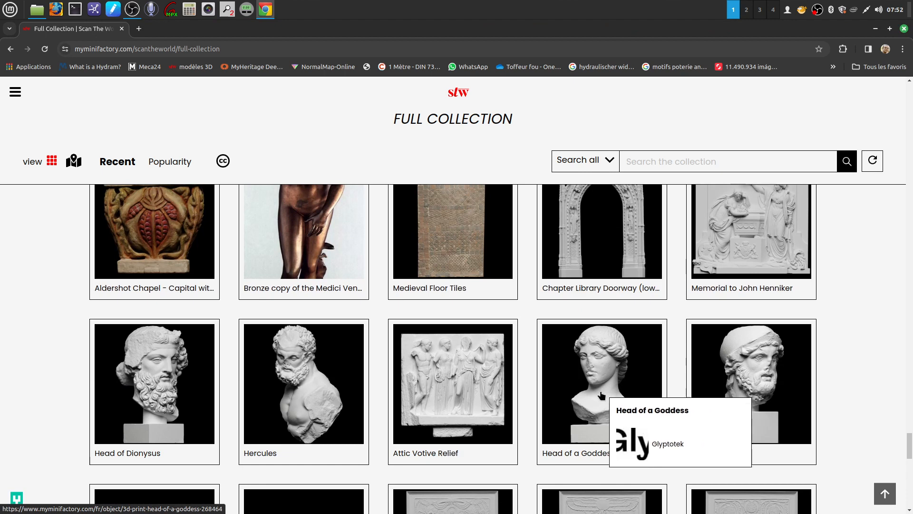
pyautogui.scroll(-2, 603, 391)
pyautogui.scroll(4, 602, 385)
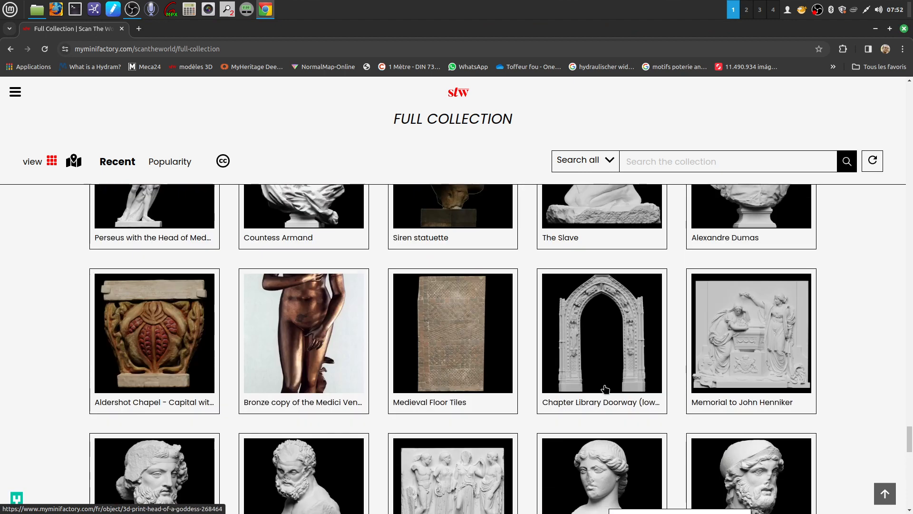
pyautogui.scroll(-3, 611, 388)
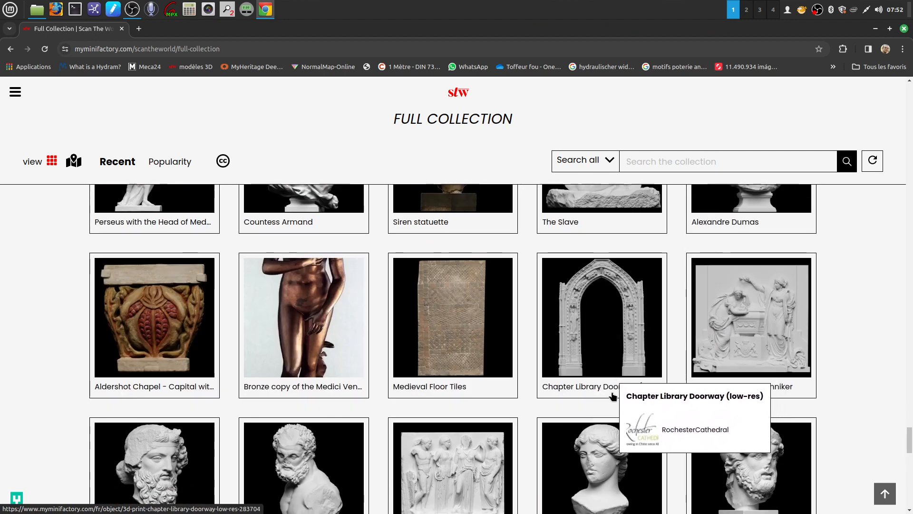
pyautogui.scroll(-6, 613, 391)
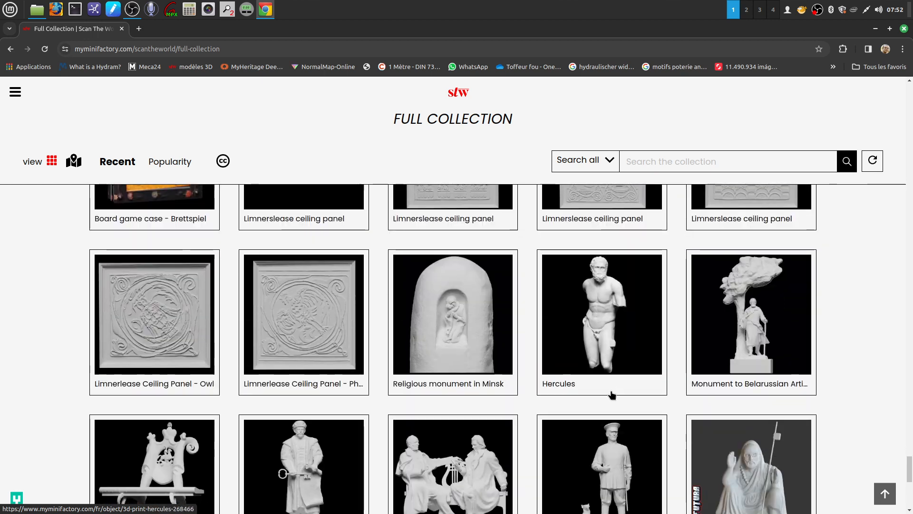
pyautogui.scroll(-3, 612, 394)
pyautogui.scroll(-3, 612, 395)
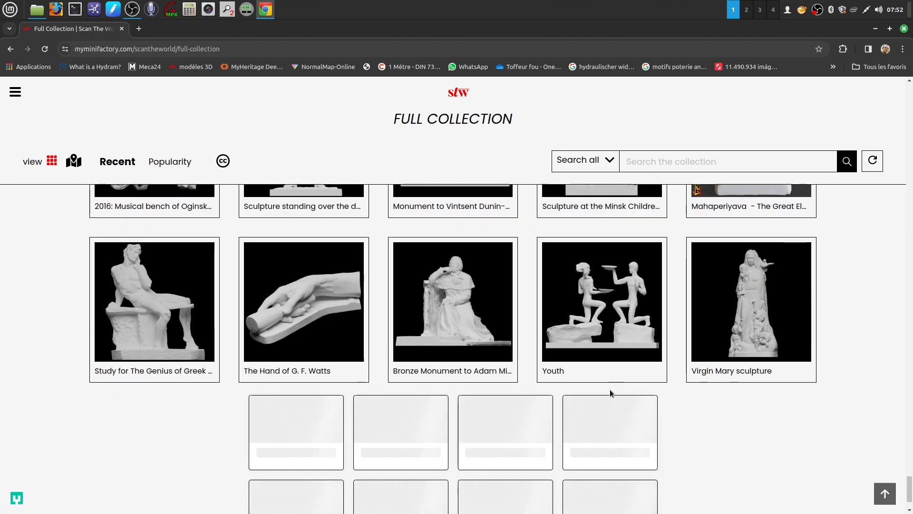
# - Inspect the scanned building models, fossils and ancient vessels deeper in the full collection
pyautogui.scroll(-1, 611, 391)
pyautogui.scroll(-2, 610, 393)
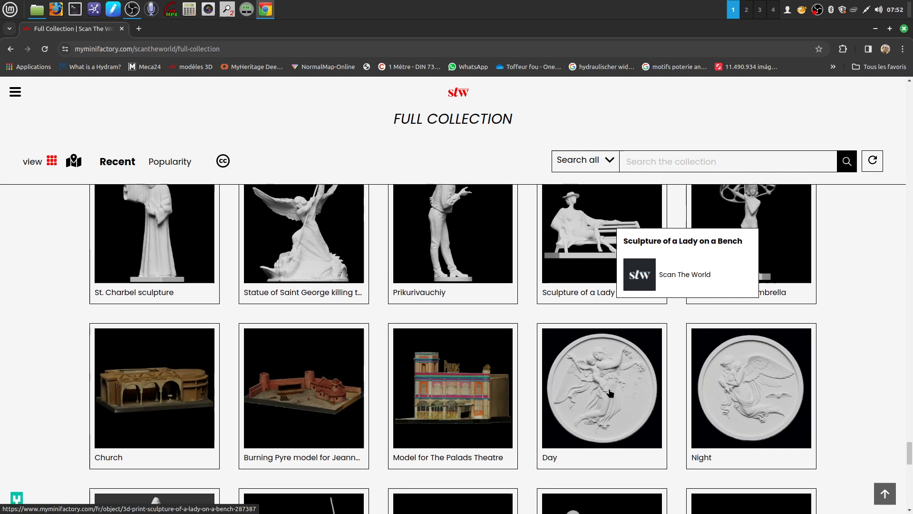
pyautogui.scroll(-2, 610, 391)
pyautogui.scroll(-2, 610, 392)
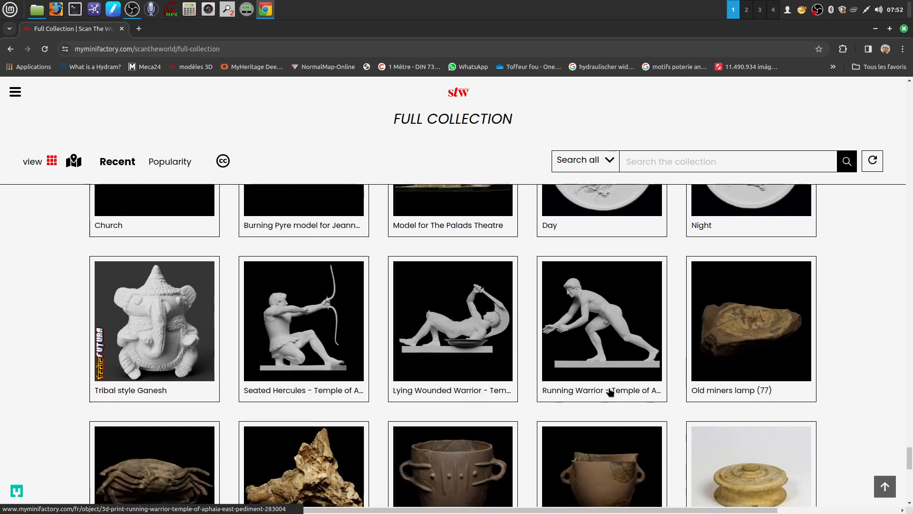
pyautogui.scroll(-3, 609, 387)
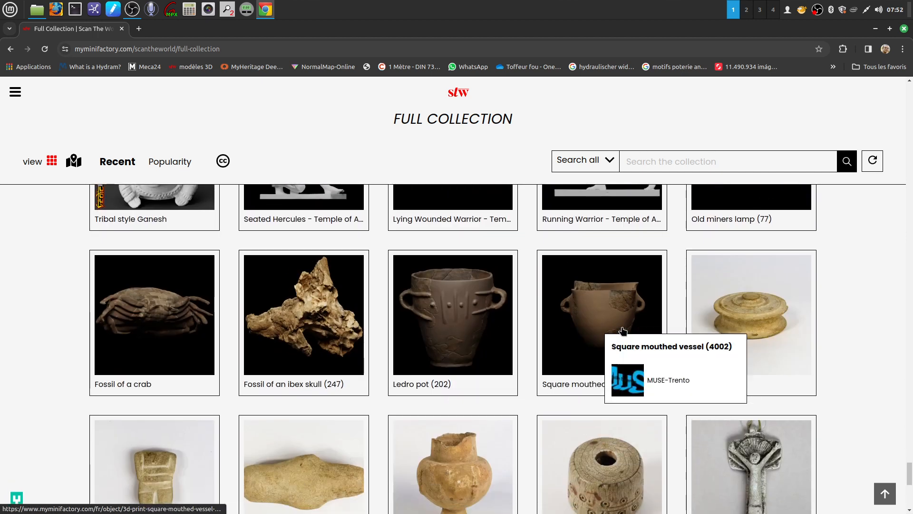
pyautogui.scroll(-2, 607, 370)
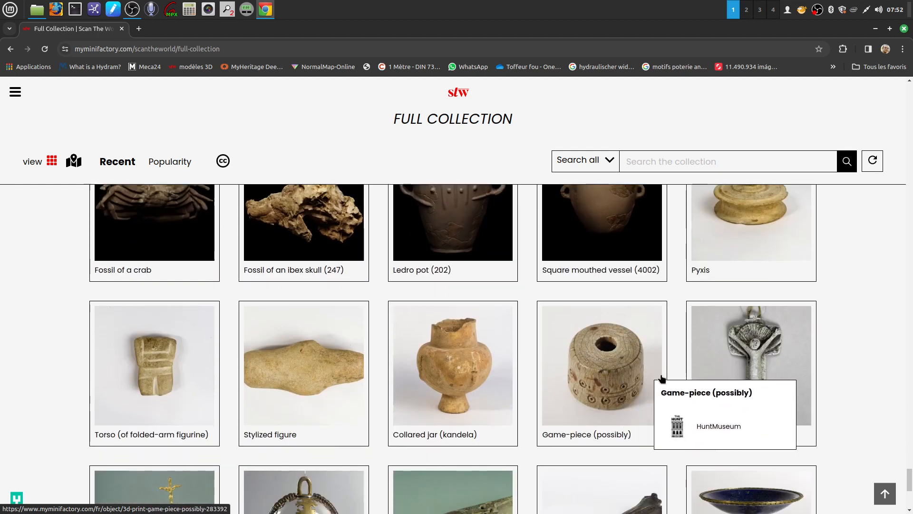
# - View the museum artefacts farther down the collection, including the Pyx, Knife-handle, Ice-skate and Galway Chalice
pyautogui.scroll(-3, 657, 378)
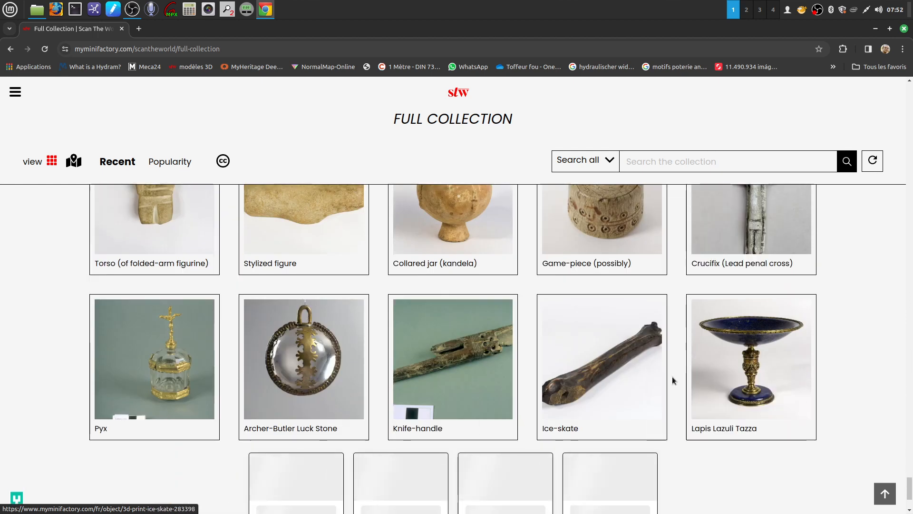
pyautogui.scroll(-2, 672, 381)
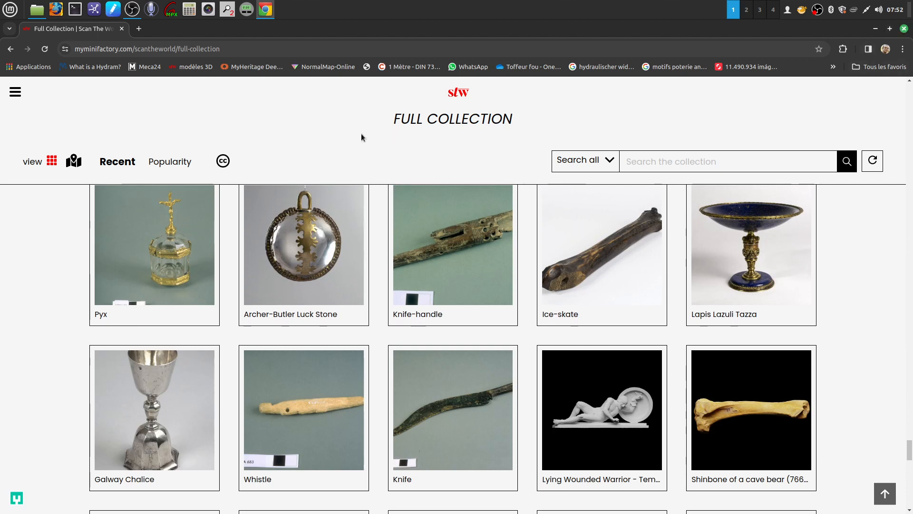
# - Close the browser, launch Blender and dismiss its splash screen
pyautogui.click(904, 30)
pyautogui.doubleClick(28, 260)
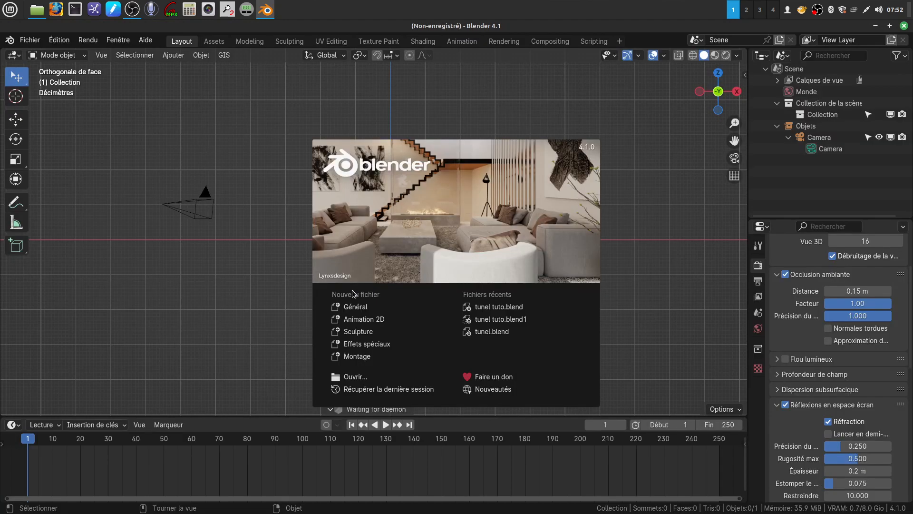
pyautogui.click(233, 289)
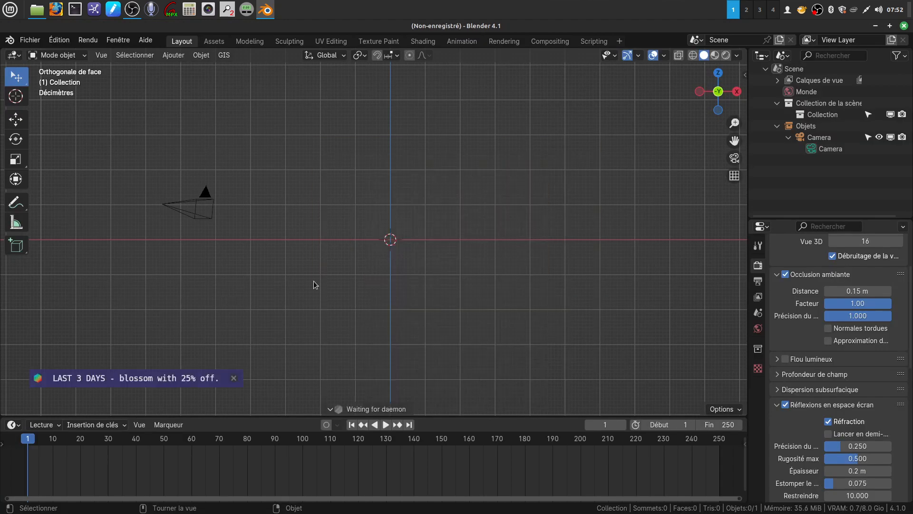
# - Add a single-vertex mesh at the world origin, working in the orthographic top view
pyautogui.press('KP_7')
pyautogui.keyDown('shift'); pyautogui.moveTo(517, 348); pyautogui.dragTo(540, 269, button='middle'); pyautogui.keyUp('shift')
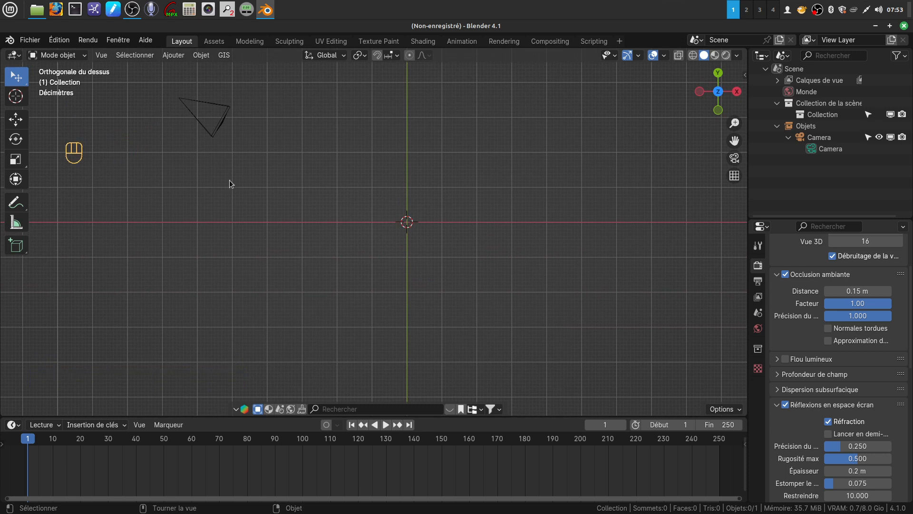
pyautogui.click(174, 55)
pyautogui.moveTo(176, 69)
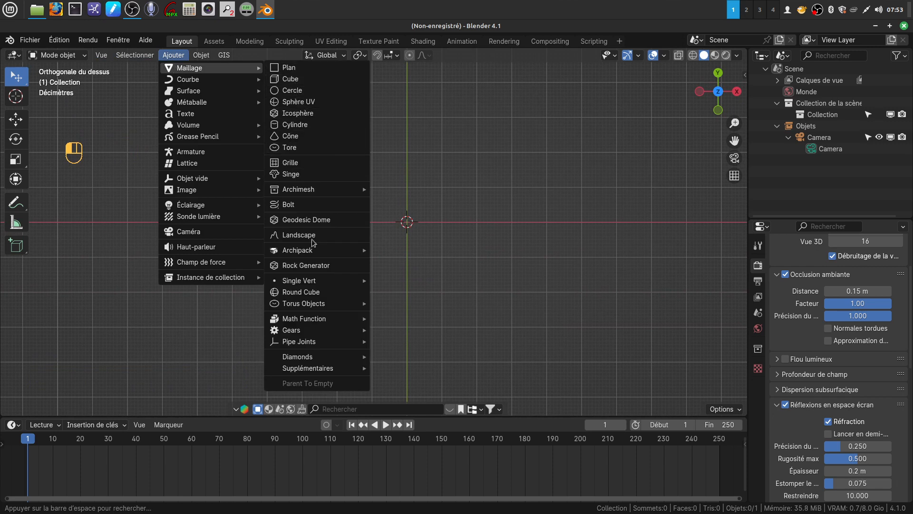
pyautogui.moveTo(317, 285)
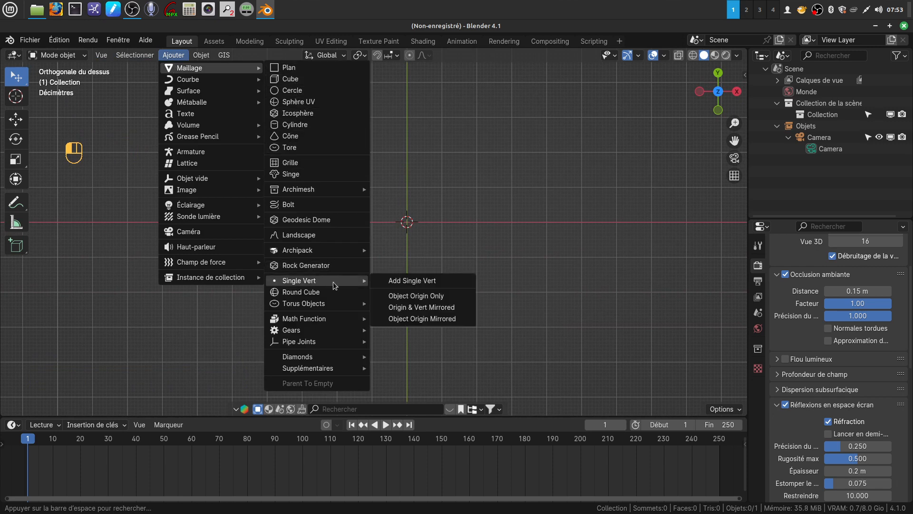
pyautogui.click(411, 282)
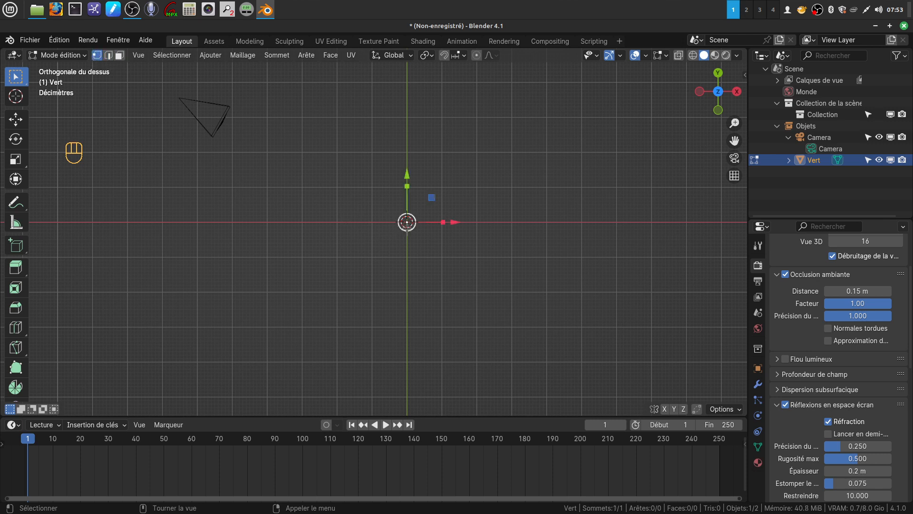
# - Extrude the vertex ten times into a path that arches above the X axis, descends below it and continues nearly level along X
pyautogui.keyDown('shift'); pyautogui.moveTo(406, 245); pyautogui.dragTo(350, 260, button='middle'); pyautogui.keyUp('shift')
pyautogui.scroll(3, 388, 329)
pyautogui.keyDown('shift'); pyautogui.moveTo(381, 305); pyautogui.dragTo(363, 316, button='middle'); pyautogui.keyUp('shift')
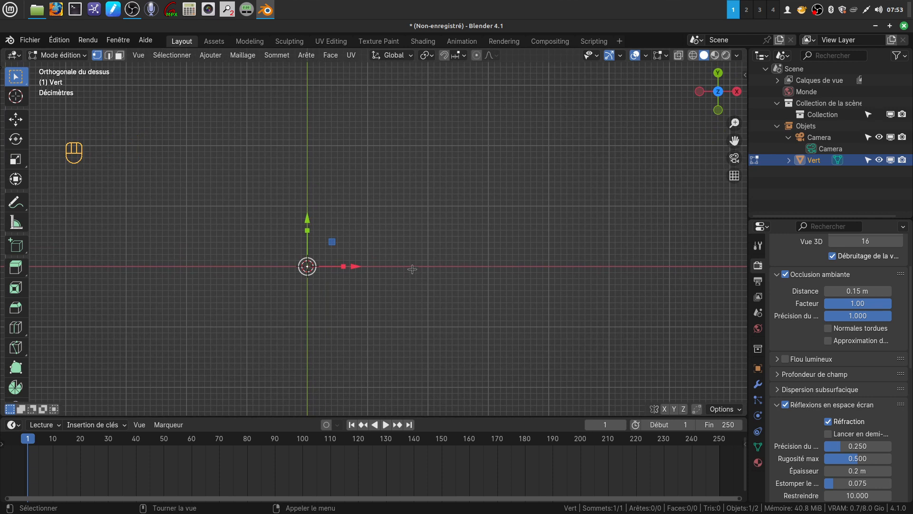
pyautogui.press('e')
pyautogui.click(429, 242)
pyautogui.press('e')
pyautogui.click(446, 228)
pyautogui.press('e')
pyautogui.click(474, 222)
pyautogui.press('e')
pyautogui.click(497, 231)
pyautogui.press('e')
pyautogui.click(514, 251)
pyautogui.press('e')
pyautogui.click(528, 278)
pyautogui.press('e')
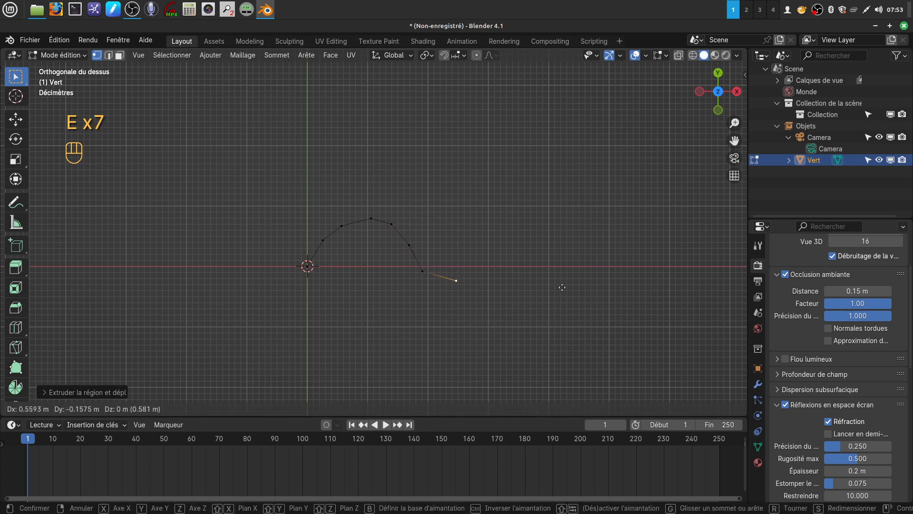
pyautogui.click(552, 286)
pyautogui.press('e')
pyautogui.click(579, 287)
pyautogui.press('e')
pyautogui.click(609, 288)
pyautogui.press('e')
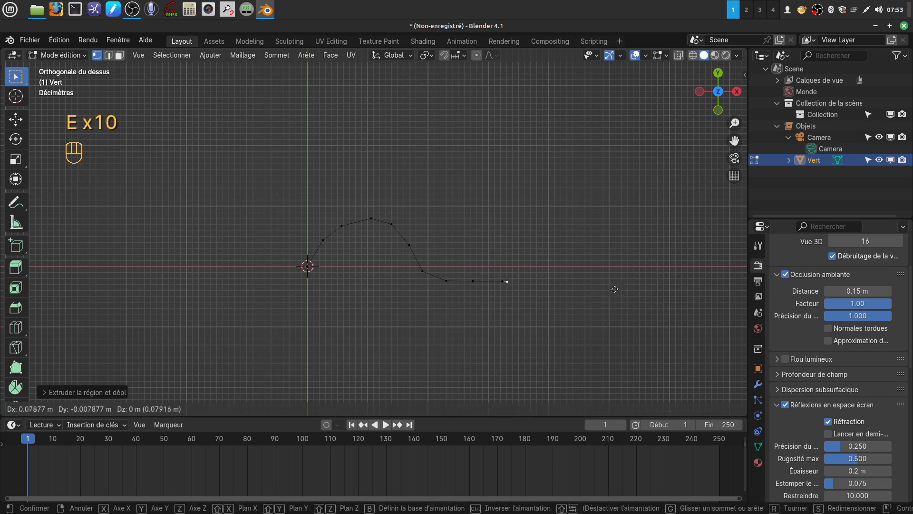
pyautogui.click(634, 288)
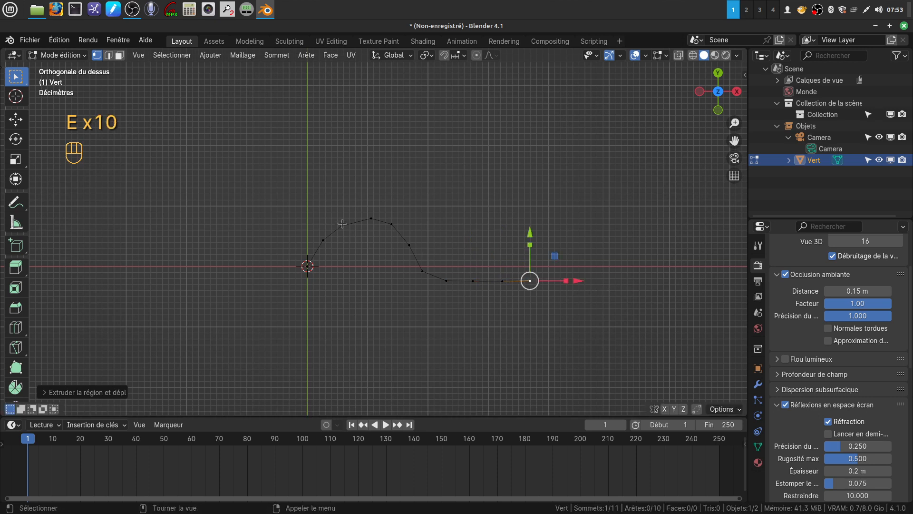
# - Extrude a three-segment branch upward from the vertex at the peak of the arch
pyautogui.click(368, 215)
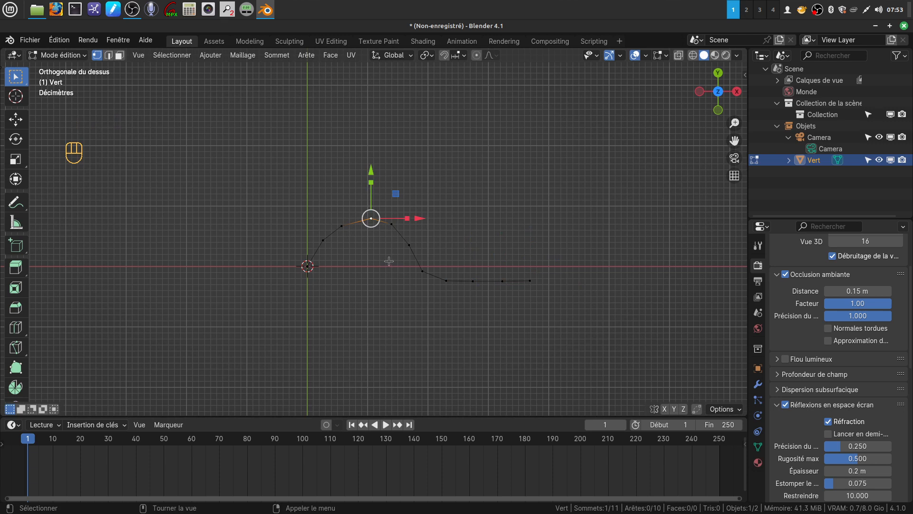
pyautogui.press('e')
pyautogui.click(391, 245)
pyautogui.press('e')
pyautogui.click(394, 226)
pyautogui.press('e')
pyautogui.click(407, 217)
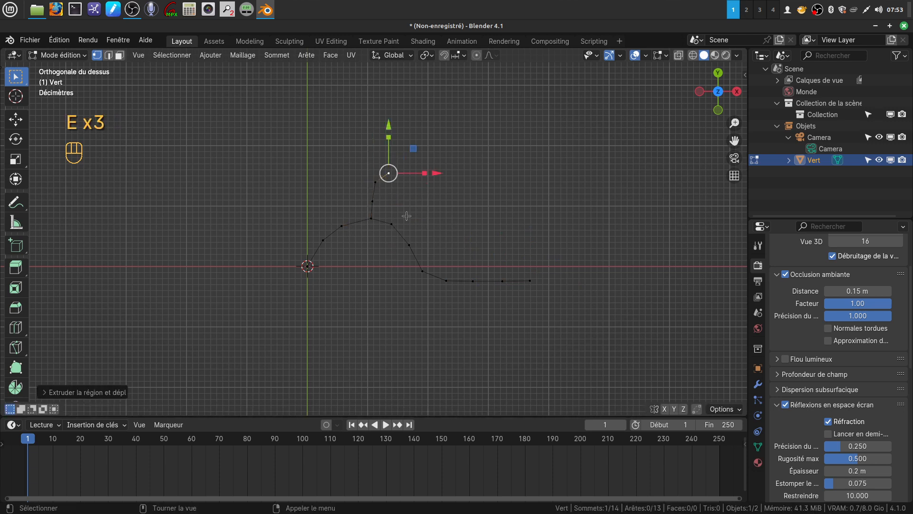
# - Extrude a three-segment branch downward from the vertex where the arch meets the level stretch
pyautogui.click(422, 272)
pyautogui.press('e')
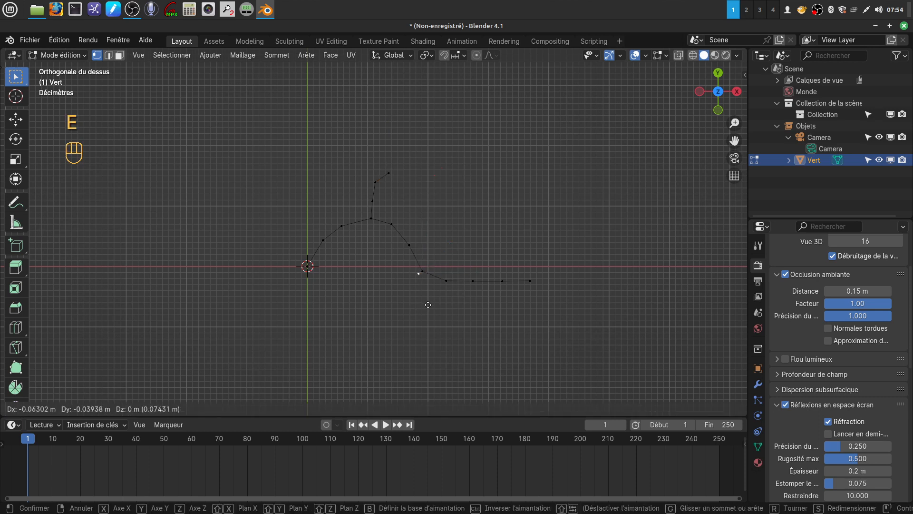
pyautogui.click(417, 312)
pyautogui.press('e')
pyautogui.click(405, 333)
pyautogui.press('e')
pyautogui.click(407, 355)
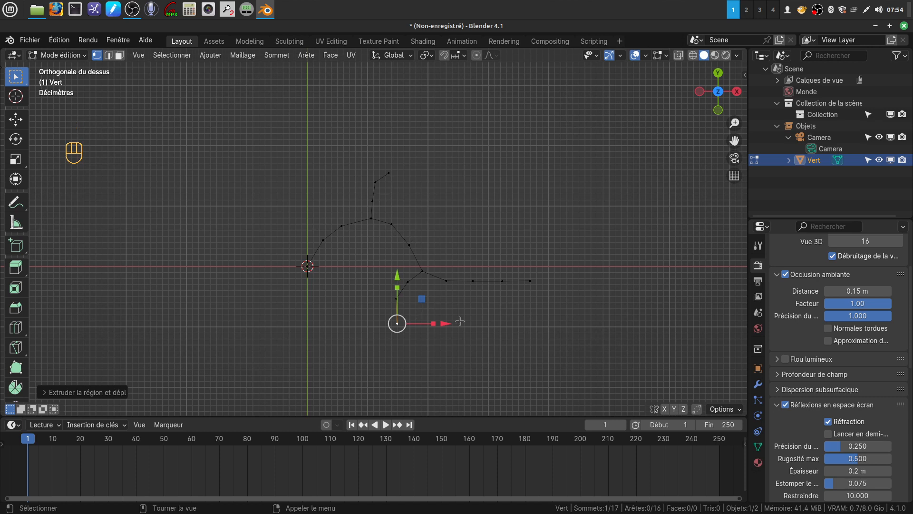
# - Smooth the whole branching path by selecting all its vertices and applying the LoopTools Relax operation
pyautogui.keyDown('shift'); pyautogui.moveTo(469, 300); pyautogui.dragTo(447, 269, button='middle'); pyautogui.keyUp('shift')
pyautogui.scroll(2, 468, 279)
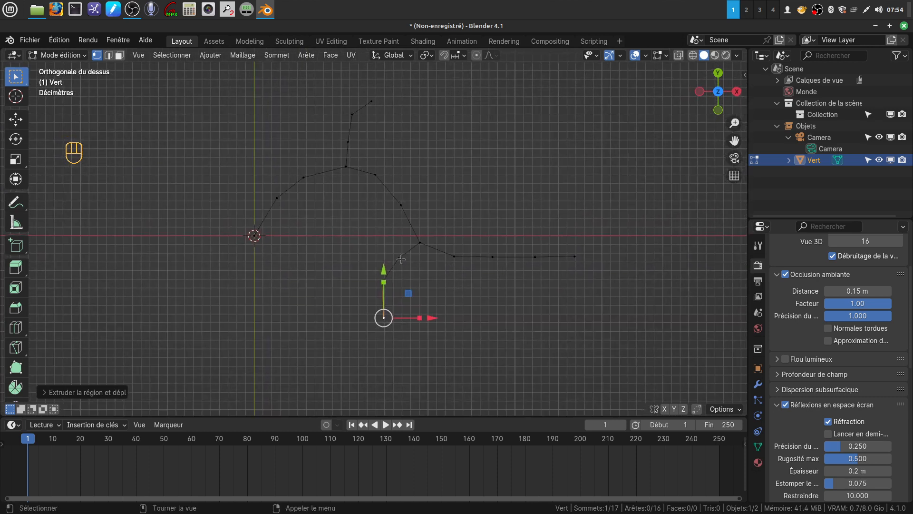
pyautogui.hotkey('alt', 'a')
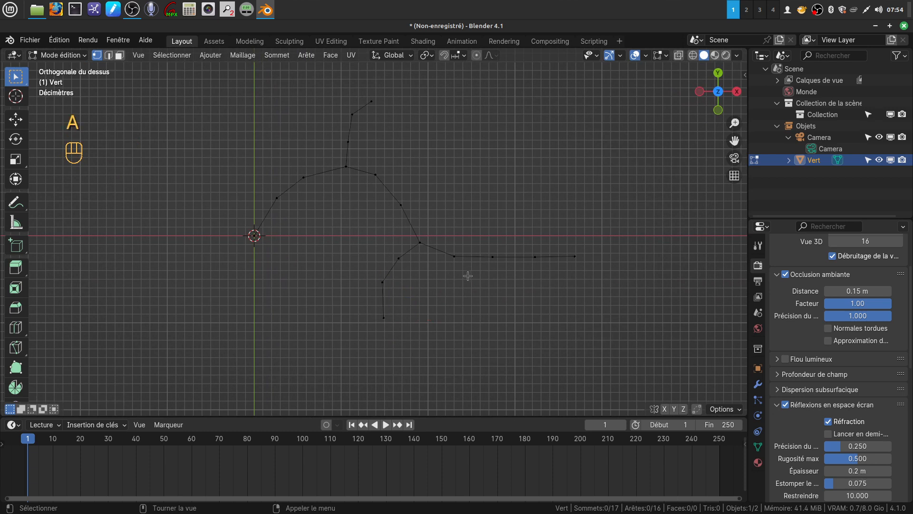
pyautogui.press('a')
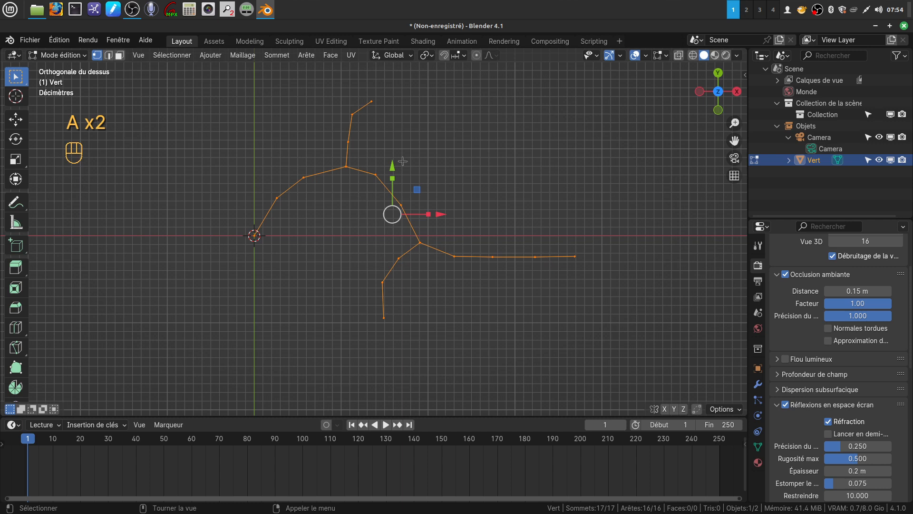
pyautogui.rightClick(278, 118)
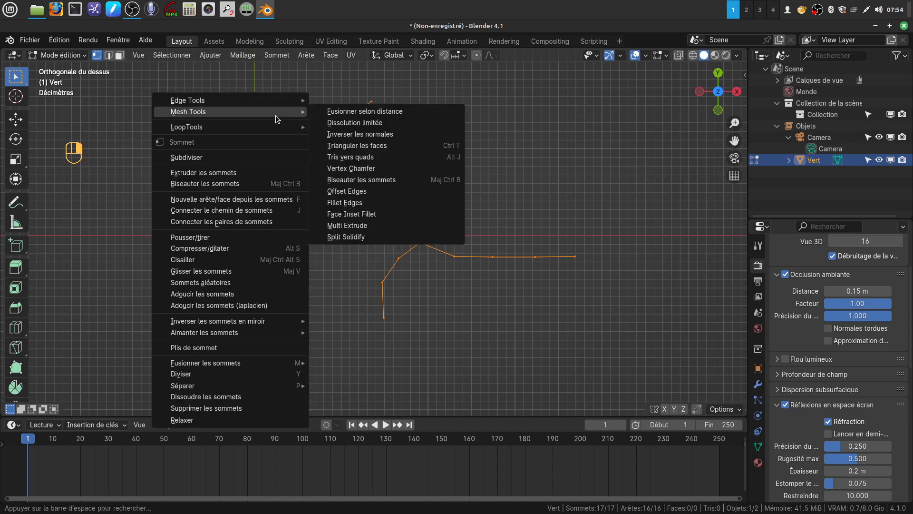
pyautogui.moveTo(253, 129)
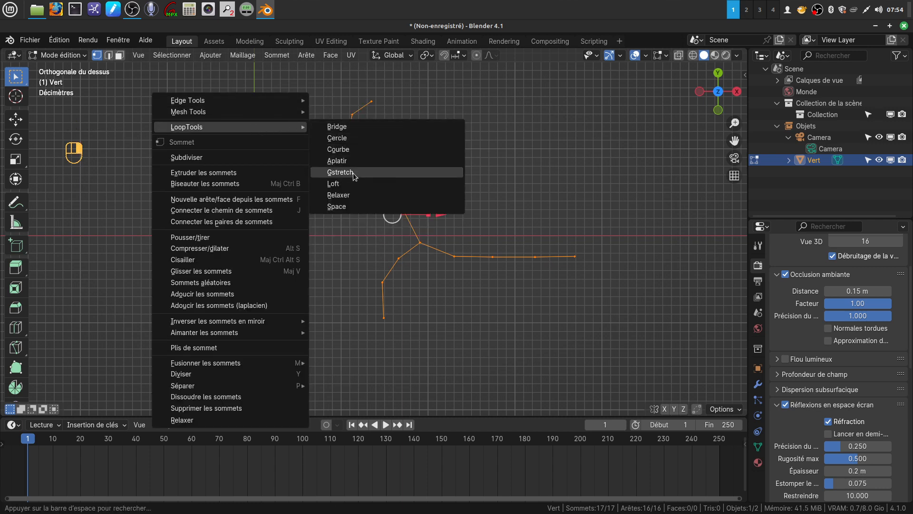
pyautogui.click(349, 194)
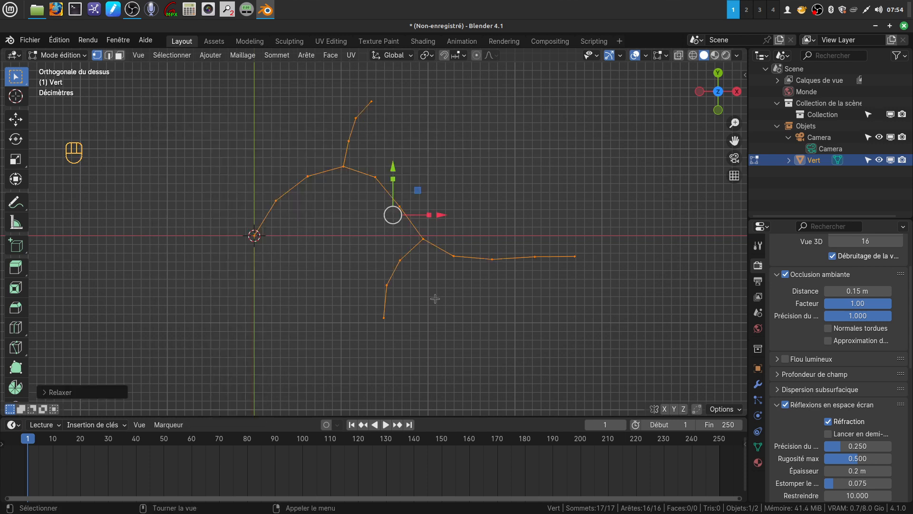
# - Scale up all vertices of the path in Edit Mode to about 11.2 m by 7.6 m
pyautogui.keyDown('shift'); pyautogui.moveTo(495, 335); pyautogui.dragTo(445, 318, button='middle'); pyautogui.keyUp('shift')
pyautogui.scroll(-2, 479, 320)
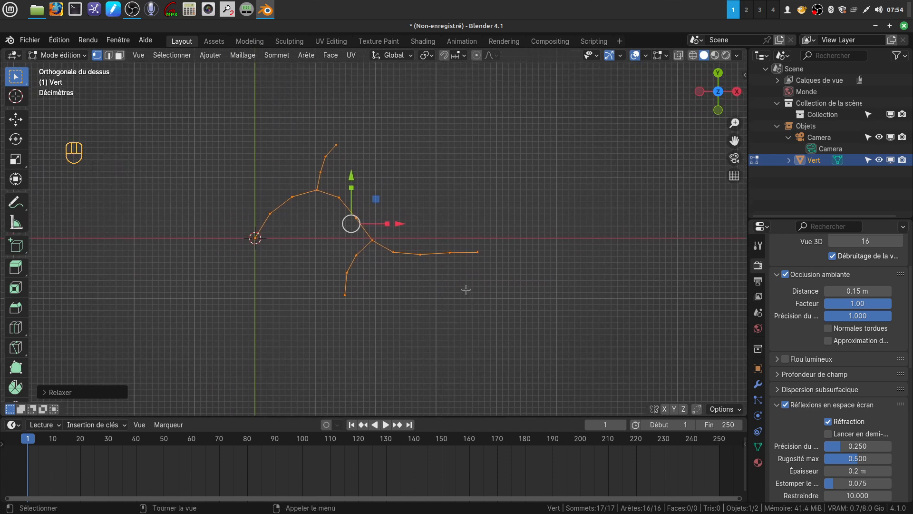
pyautogui.press('Tab')
pyautogui.press('Tab')
pyautogui.scroll(-3, 469, 288)
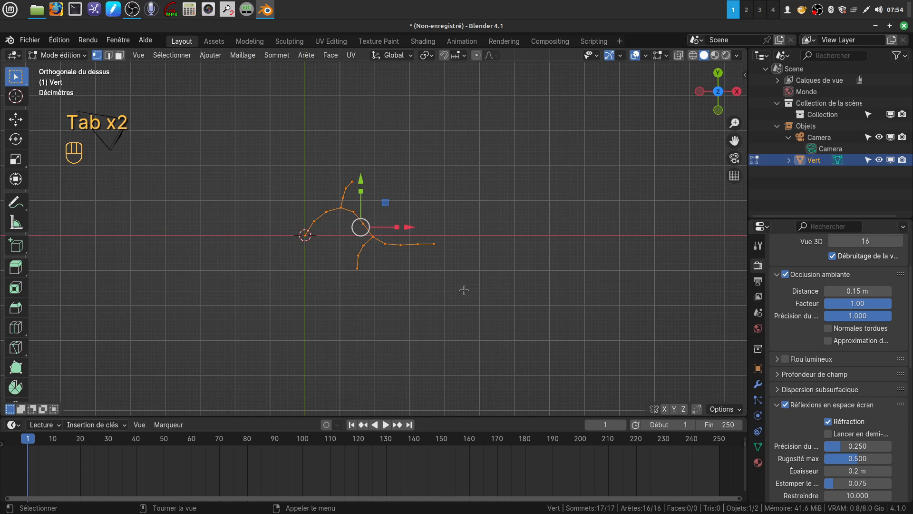
pyautogui.press('s')
pyautogui.click(706, 332)
pyautogui.scroll(-1, 528, 244)
pyautogui.scroll(-1, 528, 244)
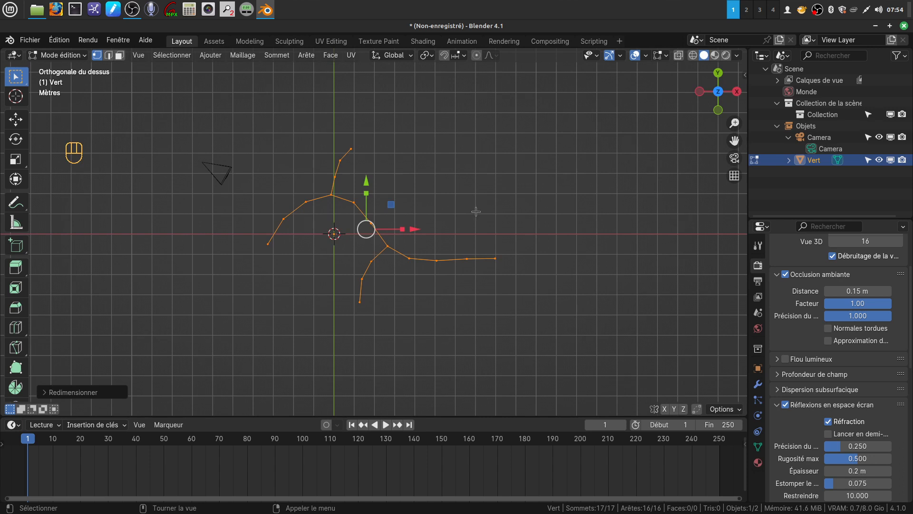
# - Return to Object Mode and display the path's transform and dimension values
pyautogui.press('Tab')
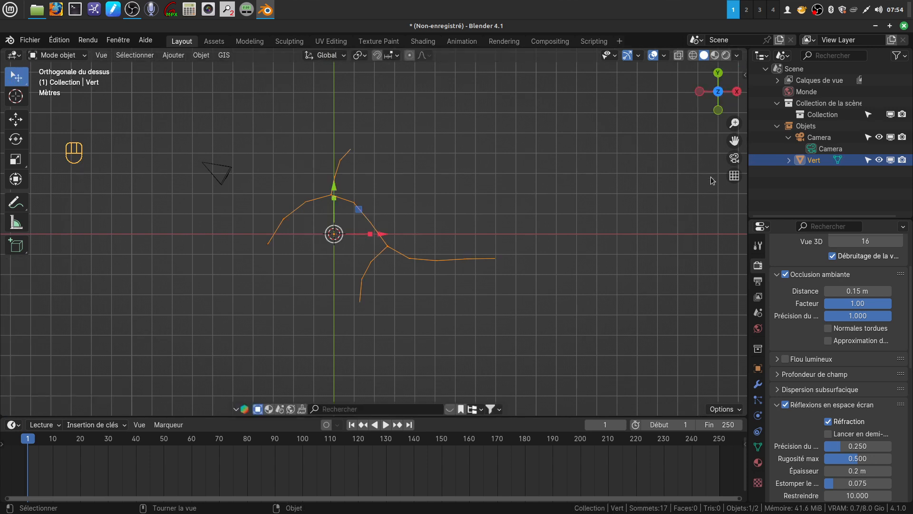
pyautogui.press('n')
pyautogui.scroll(10, 739, 114)
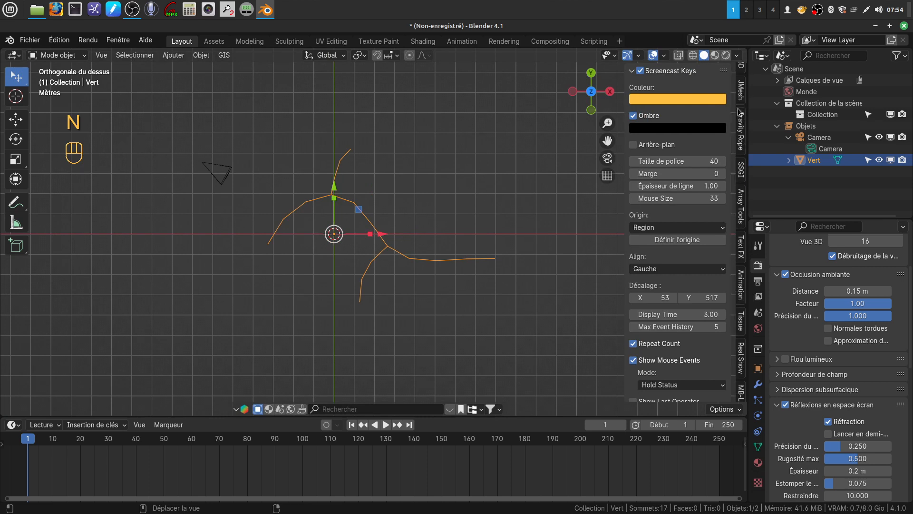
pyautogui.scroll(2, 742, 108)
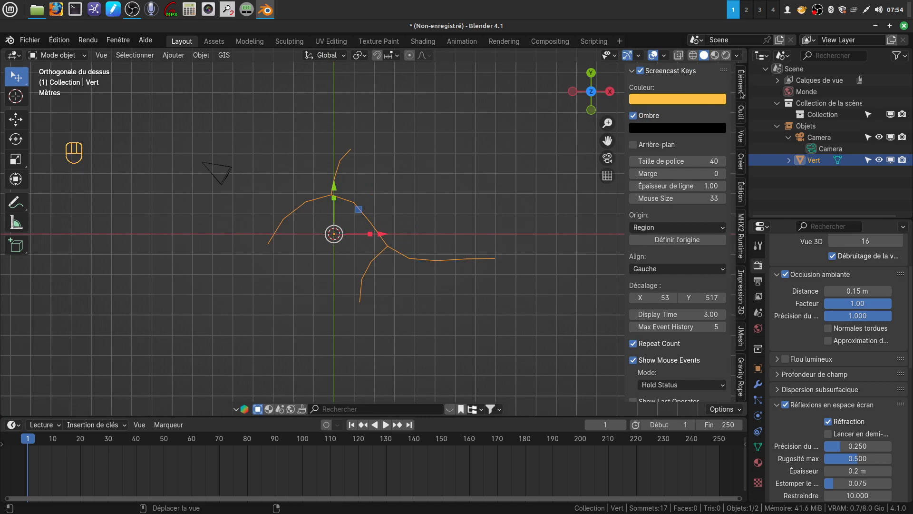
pyautogui.click(742, 86)
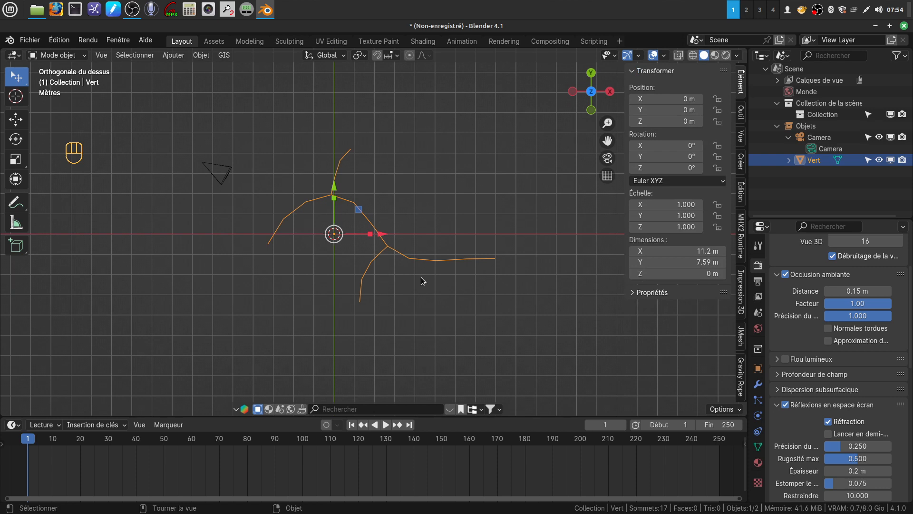
# - Enlarge the path by a factor of about 1.004 in Object Mode, and scale its vertices in Edit Mode to about 17.5 m by 11.8 m
pyautogui.press('s')
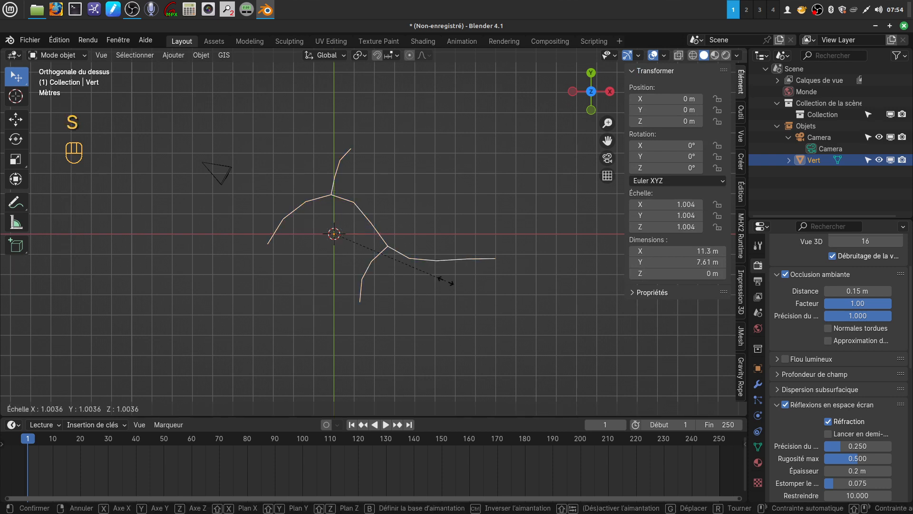
pyautogui.click(446, 280)
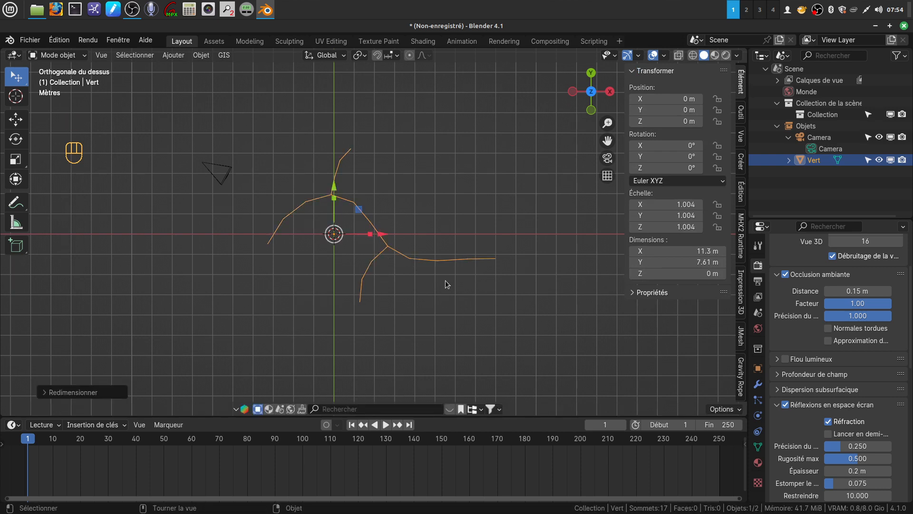
pyautogui.press('Tab')
pyautogui.press('s')
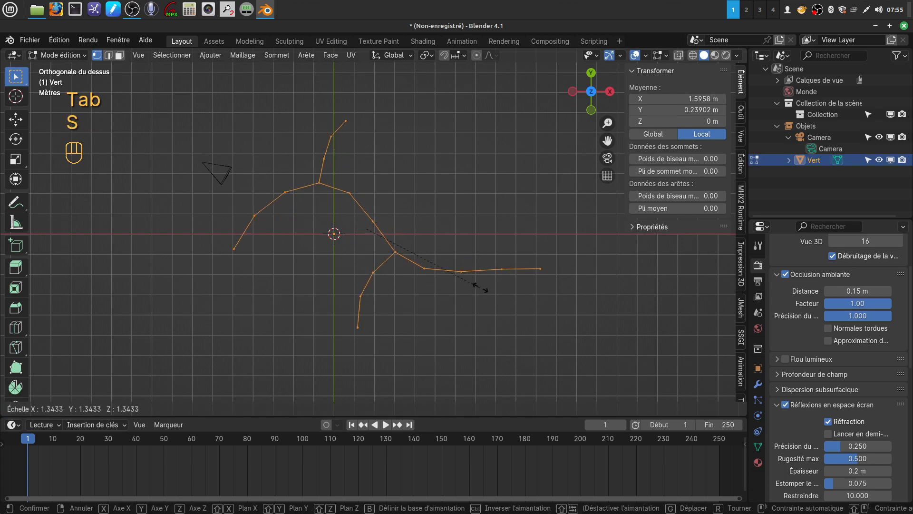
pyautogui.click(498, 290)
pyautogui.press('Tab')
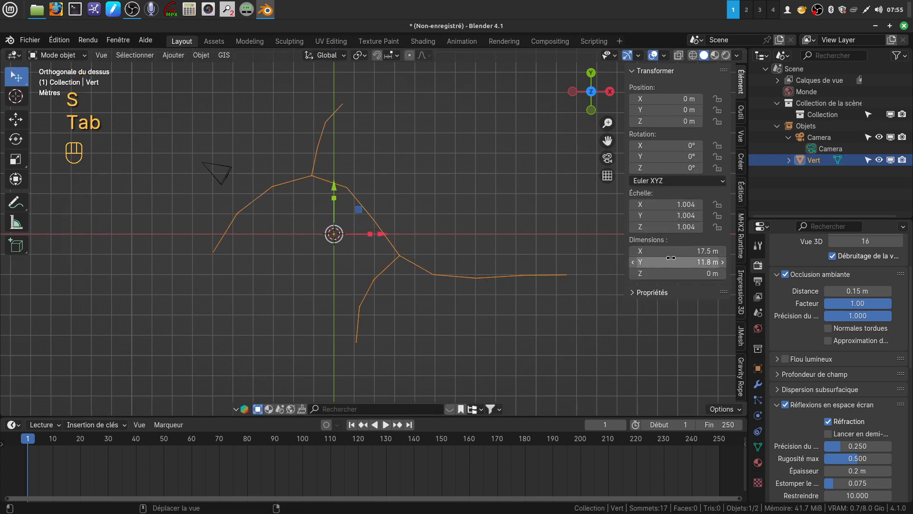
# - Scale the path's vertices further in Edit Mode to about 23.5 m by 15.9 m and return to Object Mode
pyautogui.press('Tab')
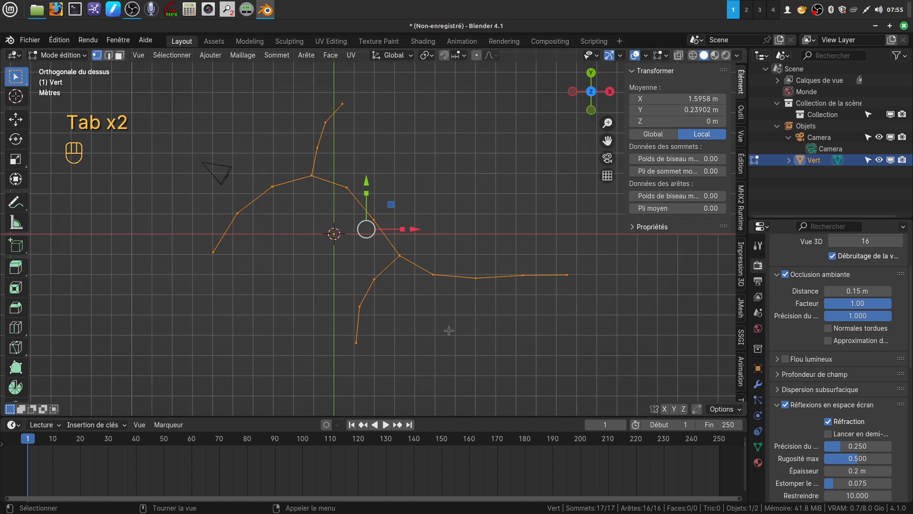
pyautogui.press('s')
pyautogui.click(507, 334)
pyautogui.press('Tab')
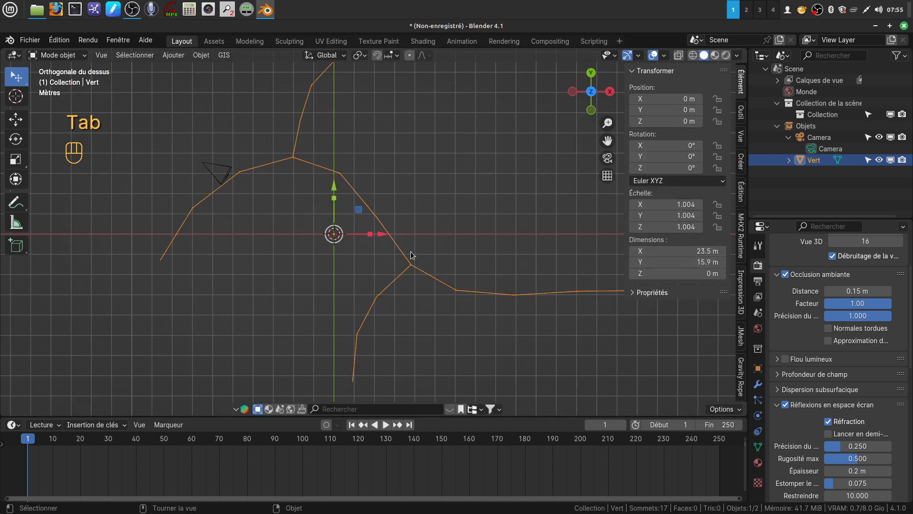
# - Hide the path's transform and dimension values and frame the whole path in the top view
pyautogui.scroll(-3, 438, 258)
pyautogui.keyDown('shift'); pyautogui.moveTo(439, 255); pyautogui.dragTo(429, 241, button='middle'); pyautogui.keyUp('shift')
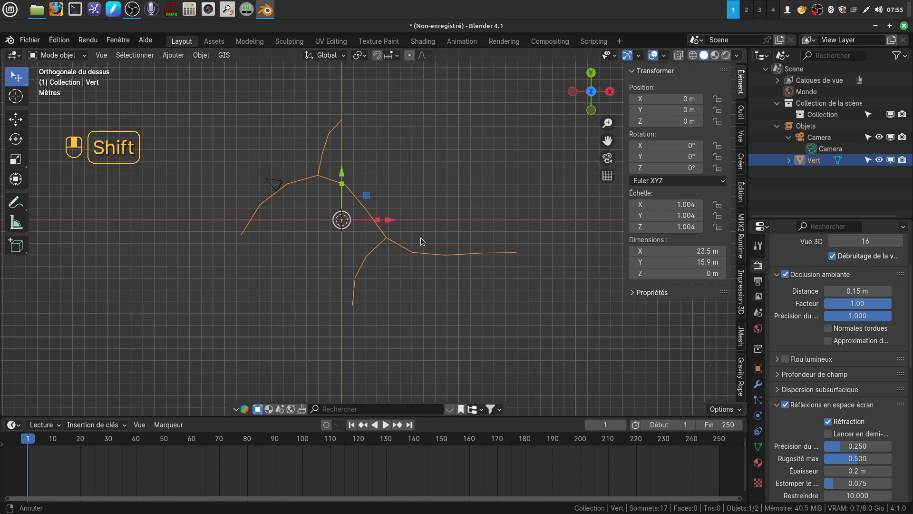
pyautogui.keyDown('shift'); pyautogui.moveTo(508, 220); pyautogui.dragTo(528, 227, button='middle'); pyautogui.keyUp('shift')
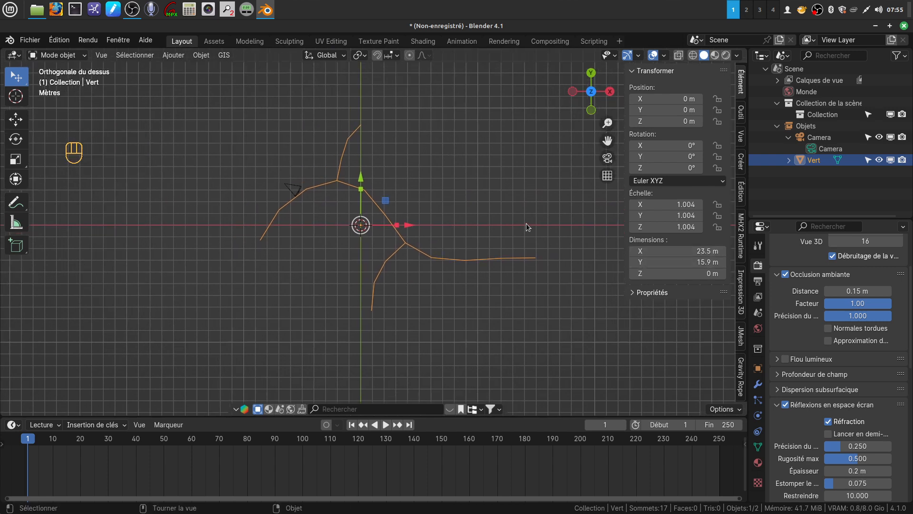
pyautogui.press('n')
pyautogui.scroll(2, 536, 296)
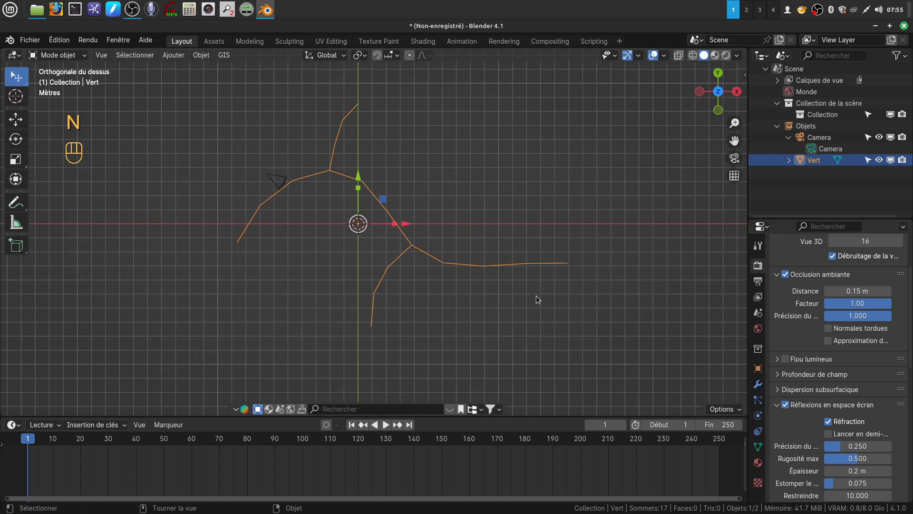
pyautogui.keyDown('shift'); pyautogui.moveTo(537, 293); pyautogui.dragTo(500, 296, button='middle'); pyautogui.keyUp('shift')
pyautogui.scroll(-2, 516, 264)
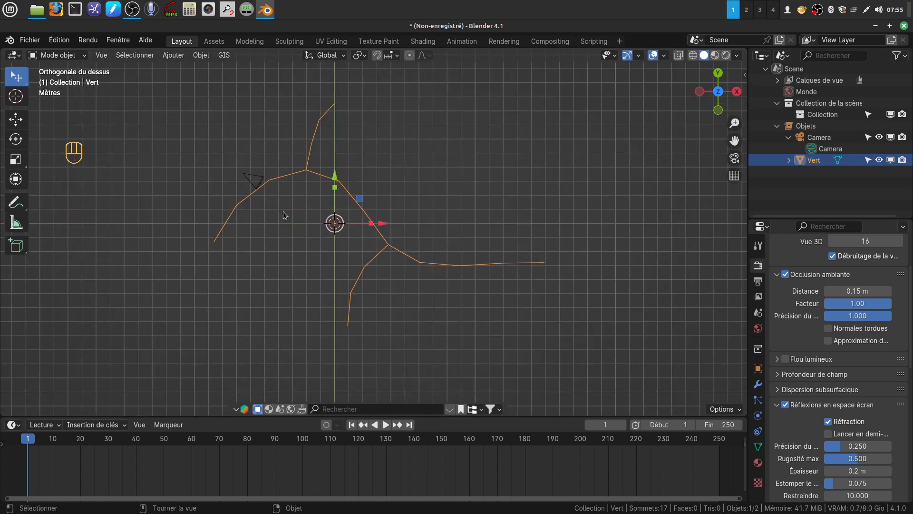
# - Add a Skin (Peau) modifier to the branching path
pyautogui.click(758, 384)
pyautogui.click(839, 264)
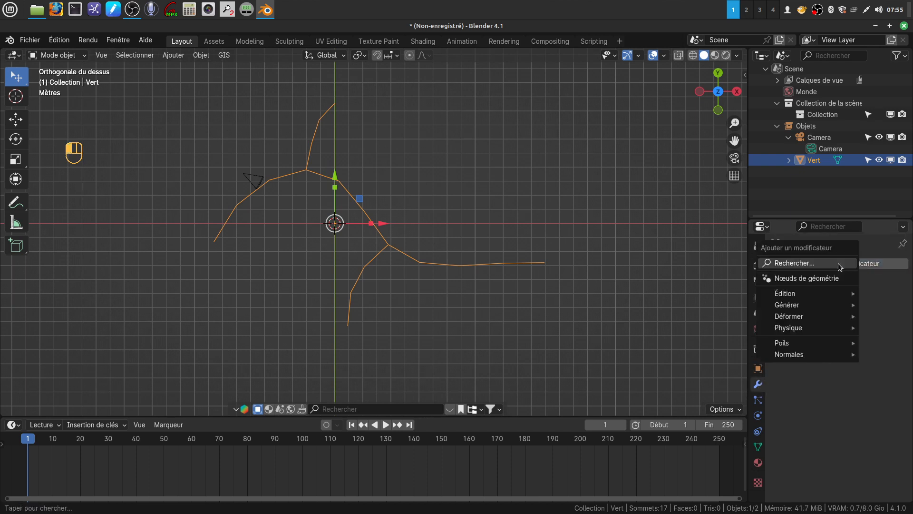
pyautogui.moveTo(791, 306)
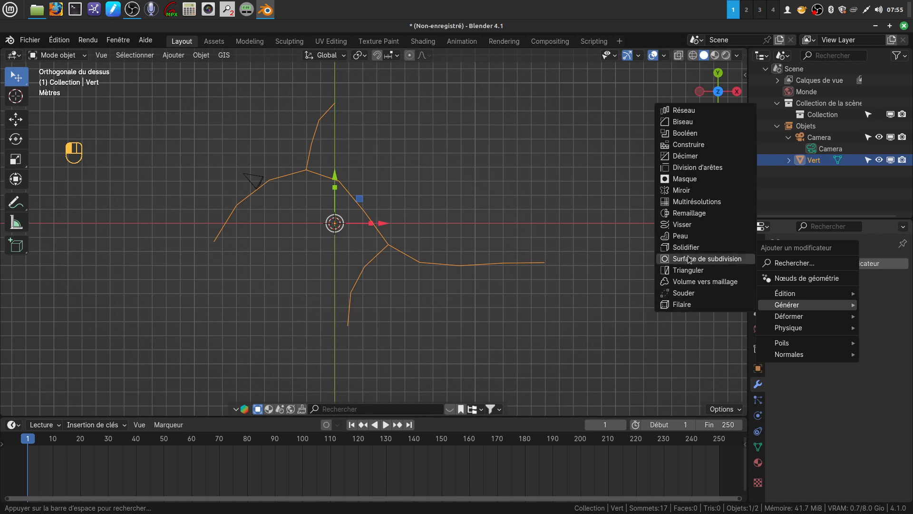
pyautogui.click(683, 237)
pyautogui.moveTo(495, 316); pyautogui.dragTo(355, 267, button='middle')
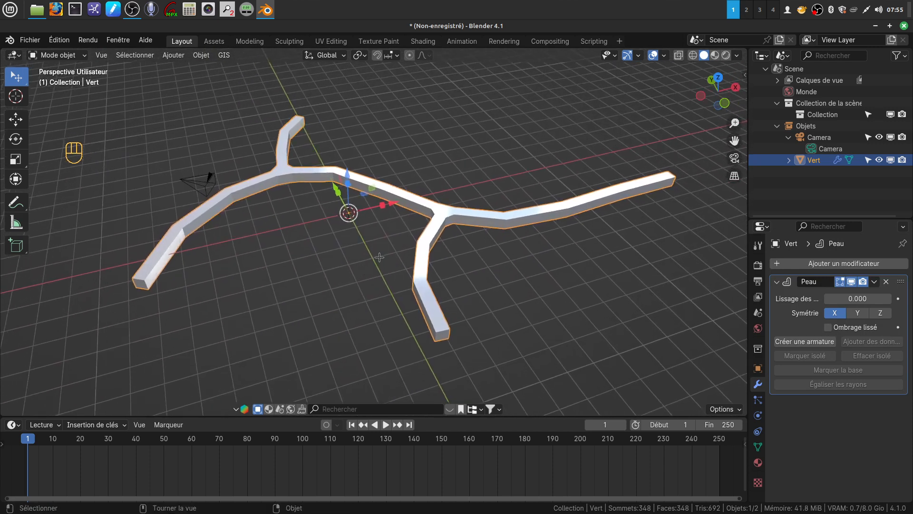
# - Scale the skin thickness at all the path's vertices by about 2.38 in Edit Mode
pyautogui.press('Tab')
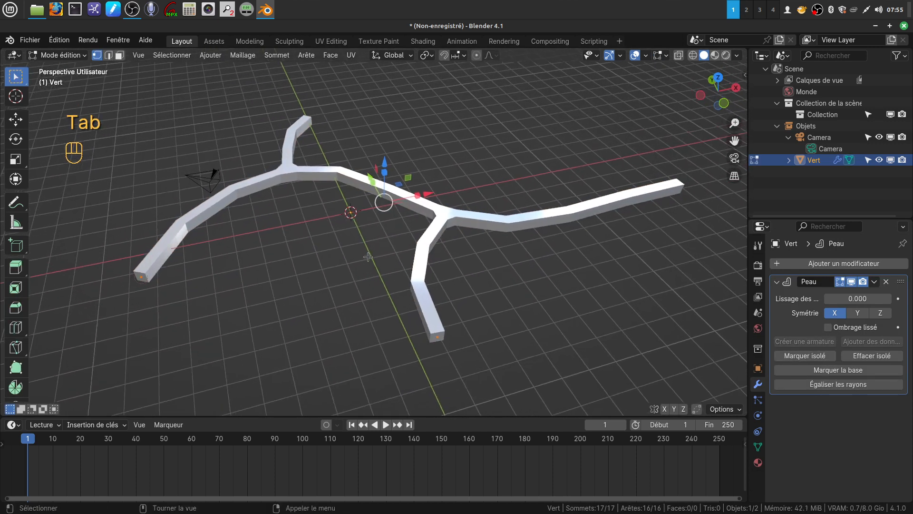
pyautogui.press('ctrl')
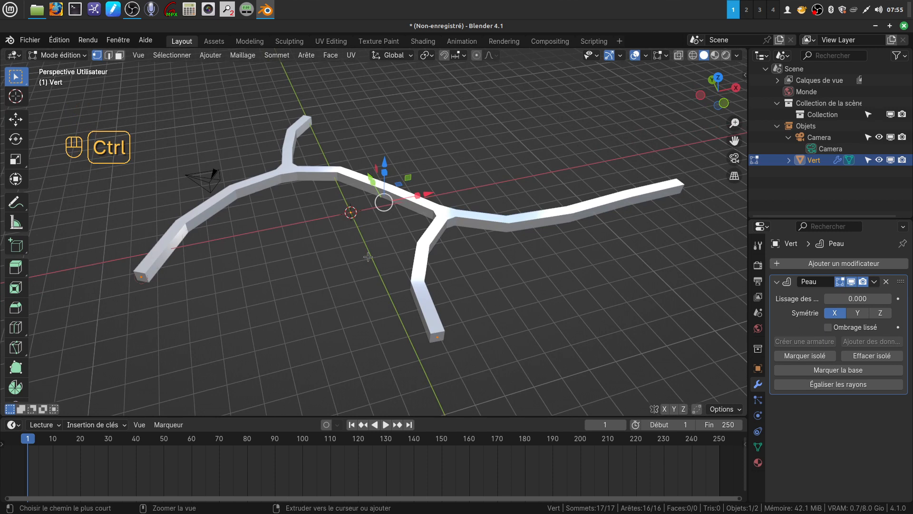
pyautogui.hotkey('ctrl', 'a')
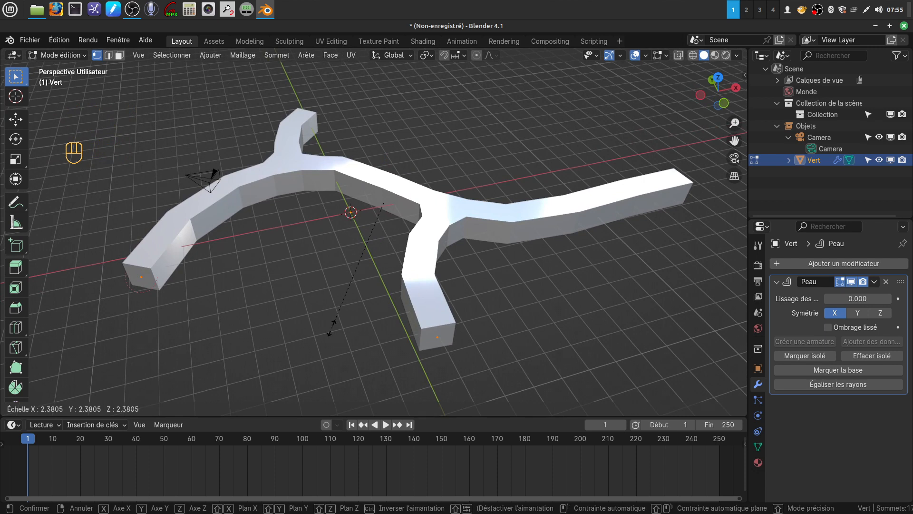
pyautogui.click(329, 333)
pyautogui.moveTo(365, 239)
pyautogui.mouseDown(button='middle')
pyautogui.moveTo(336, 268)
pyautogui.moveTo(334, 286)
pyautogui.moveTo(366, 286)
pyautogui.moveTo(366, 204)
pyautogui.moveTo(333, 230)
pyautogui.moveTo(438, 228)
pyautogui.moveTo(379, 219)
pyautogui.moveTo(380, 231)
pyautogui.moveTo(381, 202)
pyautogui.moveTo(434, 238)
pyautogui.moveTo(409, 231)
pyautogui.moveTo(376, 242)
pyautogui.mouseUp(button='middle')
pyautogui.scroll(-2, 379, 220)
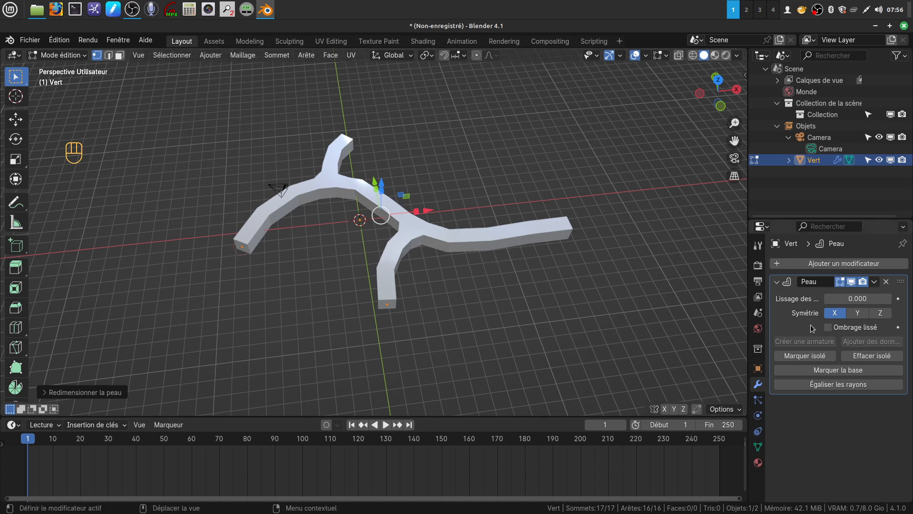
# - Try smooth shading (Ombrage lissé) on the Skin modifier and undo it
pyautogui.click(828, 328)
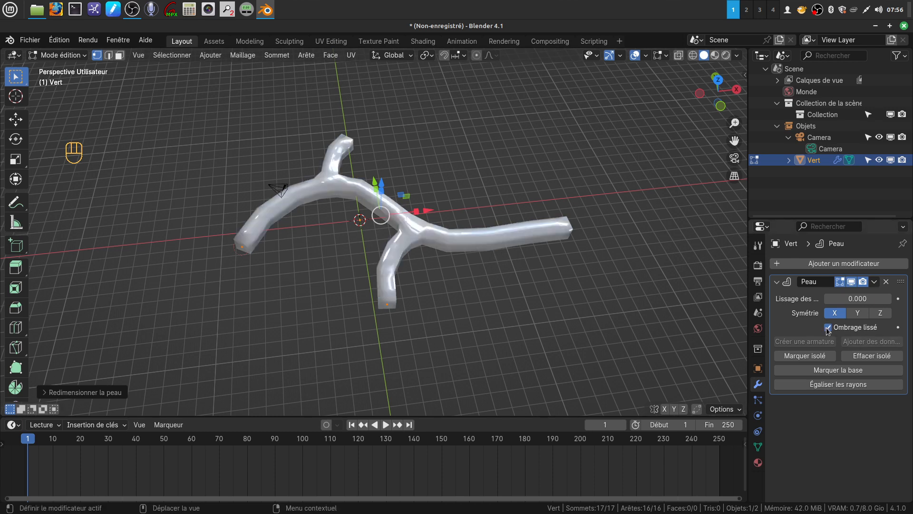
pyautogui.moveTo(499, 271)
pyautogui.mouseDown(button='middle')
pyautogui.moveTo(527, 235)
pyautogui.moveTo(516, 294)
pyautogui.mouseUp(button='middle')
pyautogui.hotkey('ctrl', 'z')
pyautogui.moveTo(482, 253); pyautogui.dragTo(336, 207, button='middle')
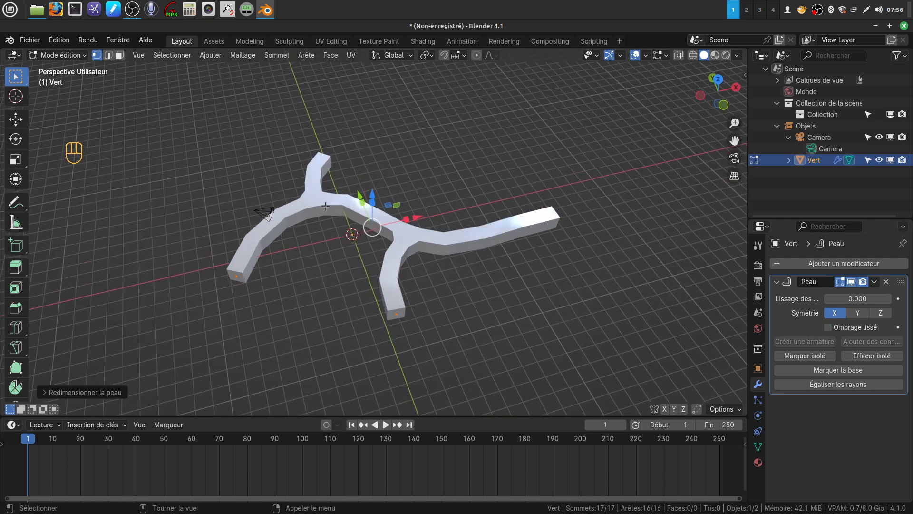
# - Return to Object Mode and apply the Skin modifier to the path
pyautogui.moveTo(444, 279); pyautogui.dragTo(462, 290, button='middle')
pyautogui.press('Tab')
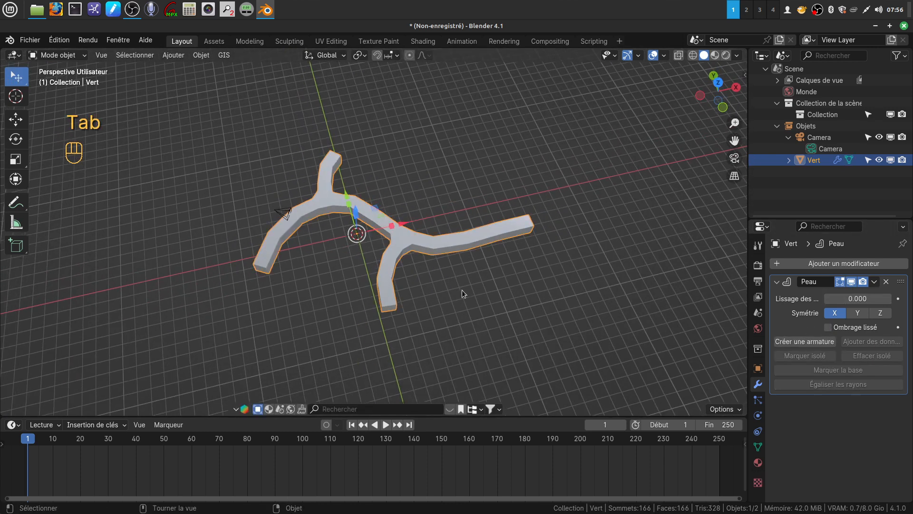
pyautogui.click(878, 284)
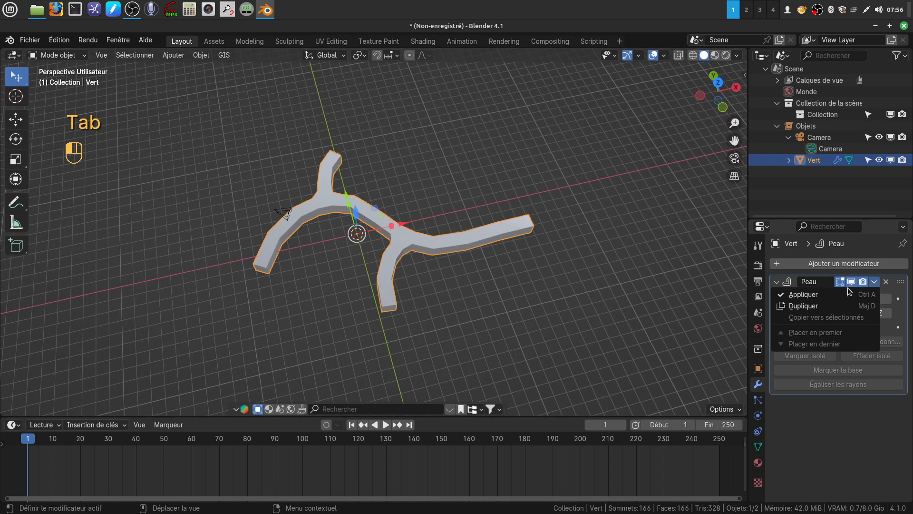
pyautogui.click(809, 296)
pyautogui.press('Tab')
pyautogui.press('Tab')
pyautogui.press('Tab')
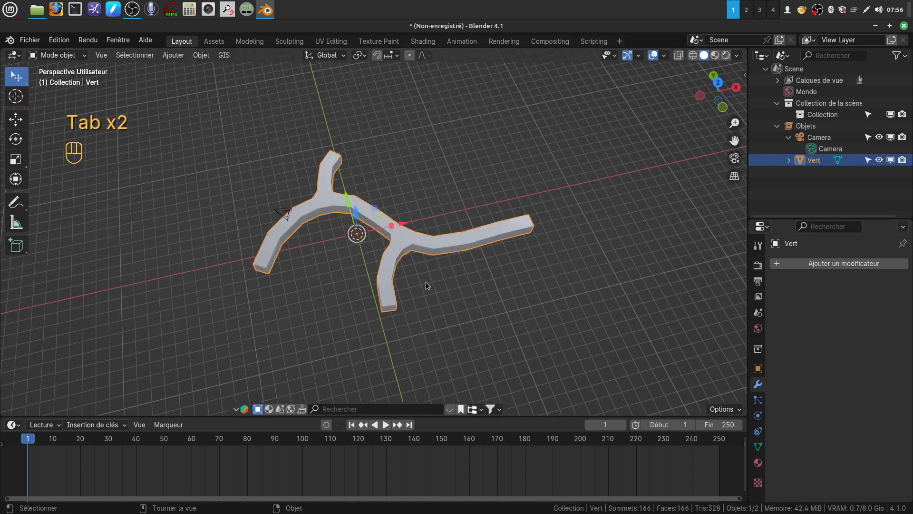
# - Examine the skinned mesh's faces around the branch junction in Edit Mode and clear the selection
pyautogui.scroll(2, 446, 289)
pyautogui.moveTo(446, 290); pyautogui.dragTo(379, 272, button='middle')
pyautogui.keyDown('shift'); pyautogui.moveTo(436, 316); pyautogui.dragTo(340, 262, button='middle'); pyautogui.keyUp('shift')
pyautogui.keyDown('shift'); pyautogui.moveTo(412, 307); pyautogui.dragTo(415, 274, button='middle'); pyautogui.keyUp('shift')
pyautogui.scroll(1, 402, 280)
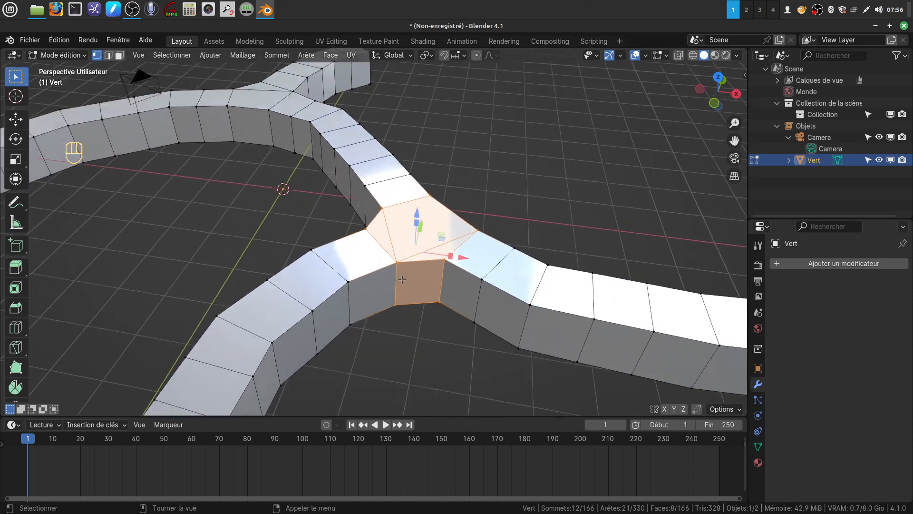
pyautogui.scroll(2, 402, 280)
pyautogui.scroll(-3, 395, 198)
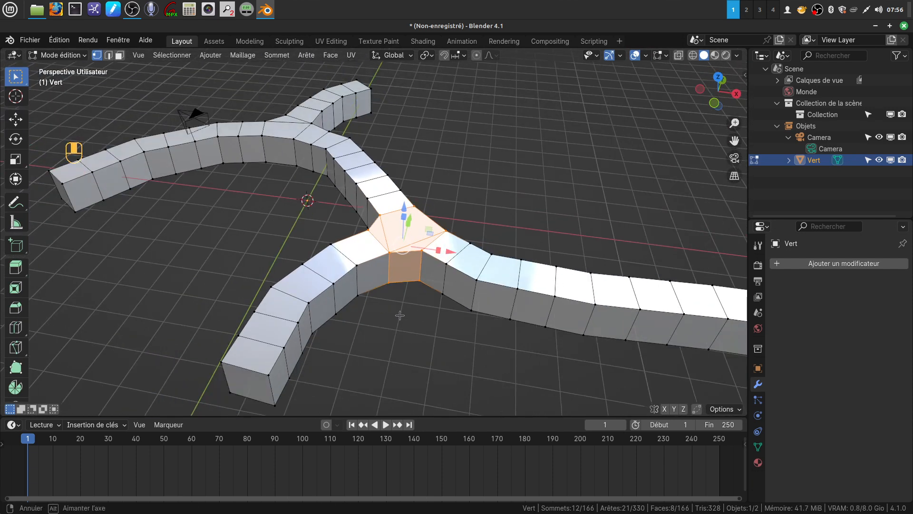
pyautogui.scroll(-1, 397, 262)
pyautogui.hotkey('alt', 'a')
pyautogui.moveTo(399, 317); pyautogui.dragTo(462, 232, button='middle')
pyautogui.scroll(-2, 457, 310)
pyautogui.keyDown('shift'); pyautogui.moveTo(593, 265); pyautogui.dragTo(414, 240, button='middle'); pyautogui.keyUp('shift')
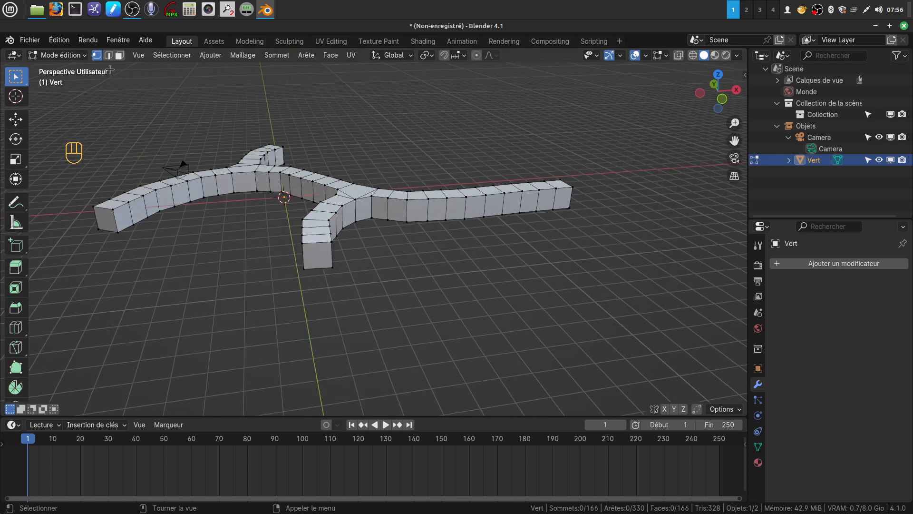
# - Delete the end face of the longest branch in face selection mode so that the branch is open
pyautogui.moveTo(482, 231); pyautogui.dragTo(355, 262, button='middle')
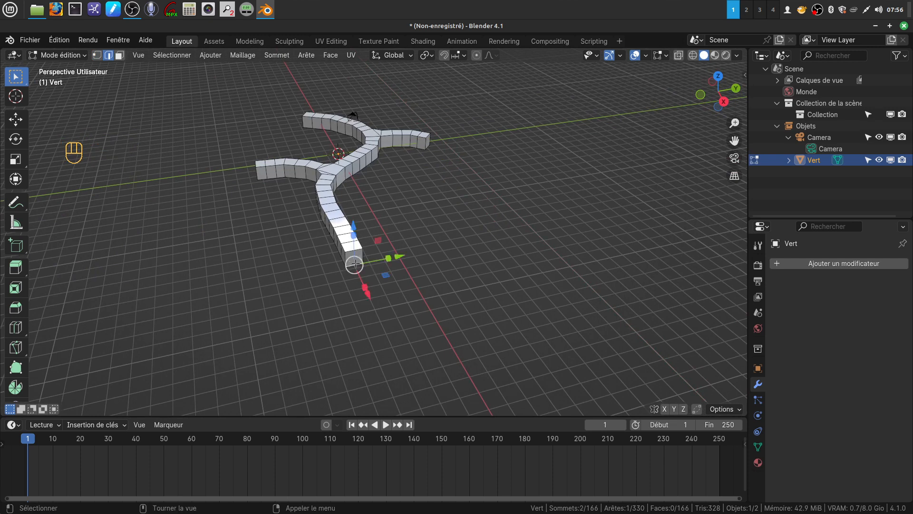
pyautogui.press('Tab')
pyautogui.press('Tab')
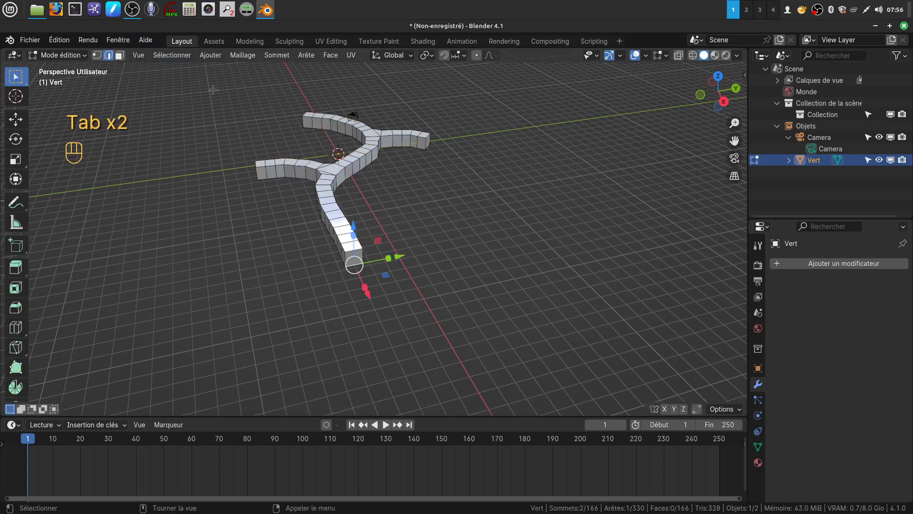
pyautogui.click(119, 55)
pyautogui.click(353, 258)
pyautogui.moveTo(354, 258); pyautogui.dragTo(443, 296, button='middle')
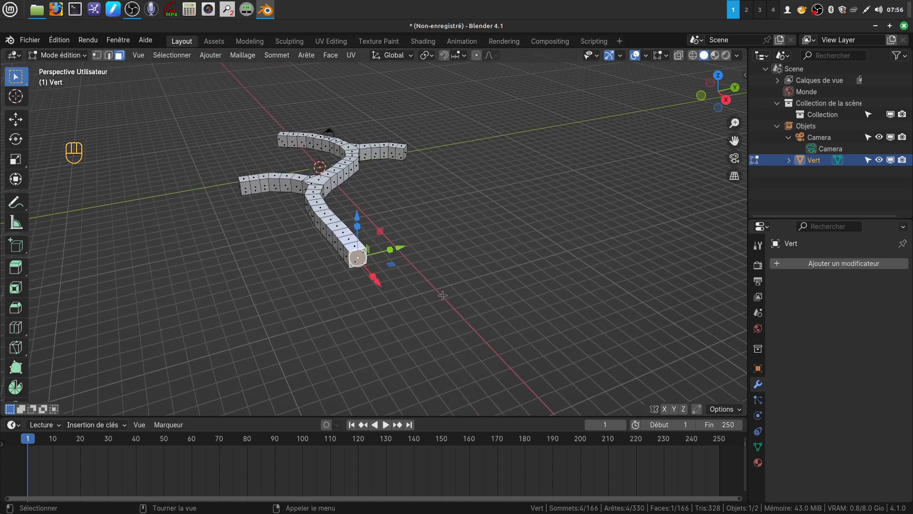
pyautogui.press('x')
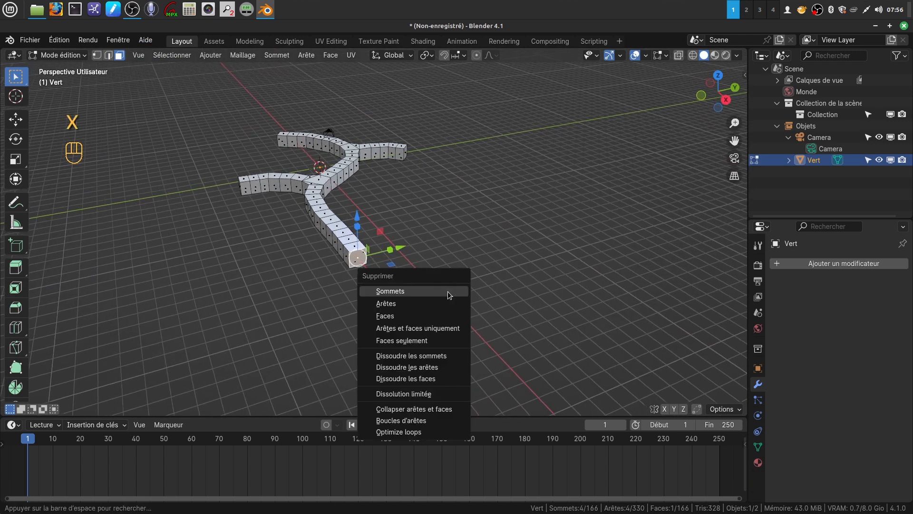
pyautogui.click(399, 320)
pyautogui.moveTo(398, 262); pyautogui.dragTo(403, 277, button='middle')
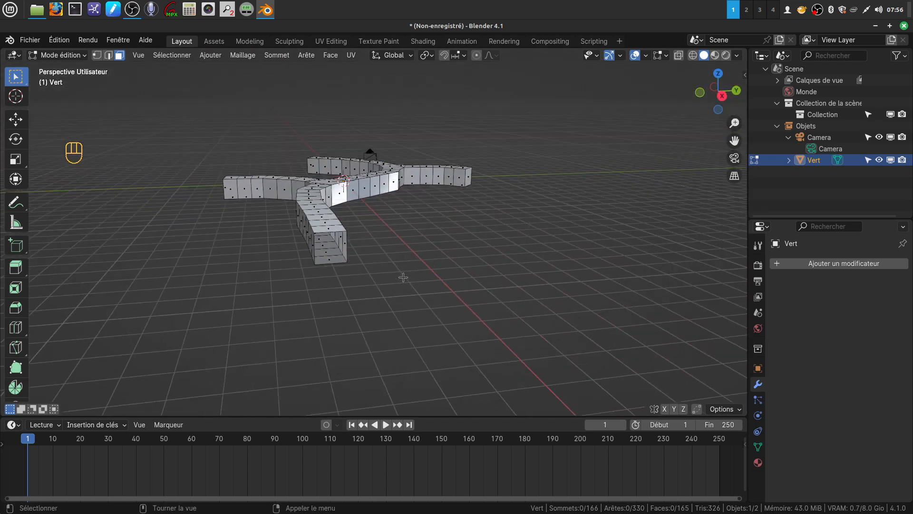
# - Select the whole mesh and scale it slightly along the Z axis
pyautogui.press('a')
pyautogui.moveTo(348, 148)
pyautogui.mouseDown()
pyautogui.moveTo(350, 161)
pyautogui.moveTo(348, 142)
pyautogui.mouseUp()
pyautogui.moveTo(349, 143); pyautogui.dragTo(410, 206, button='middle')
pyautogui.scroll(2, 447, 276)
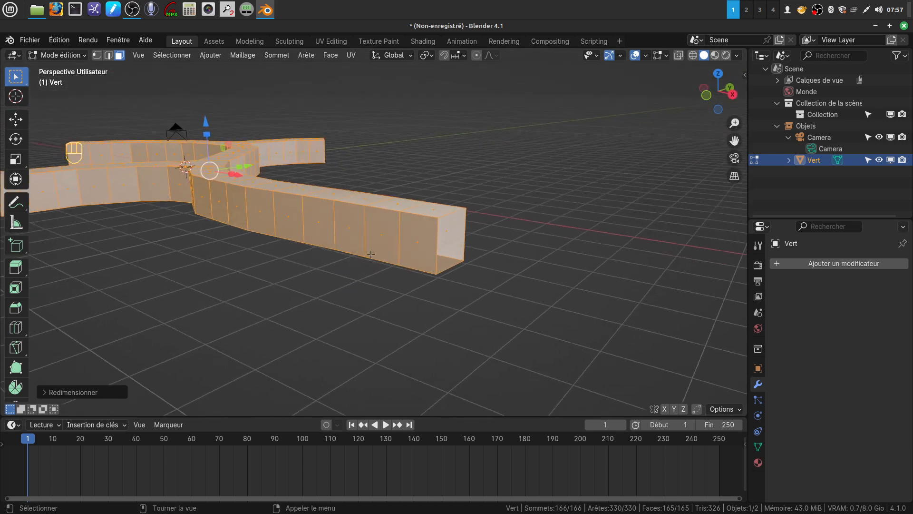
# - Clear the selection in edge selection mode and select the bottom edges along one side of the open-ended branch
pyautogui.click(108, 55)
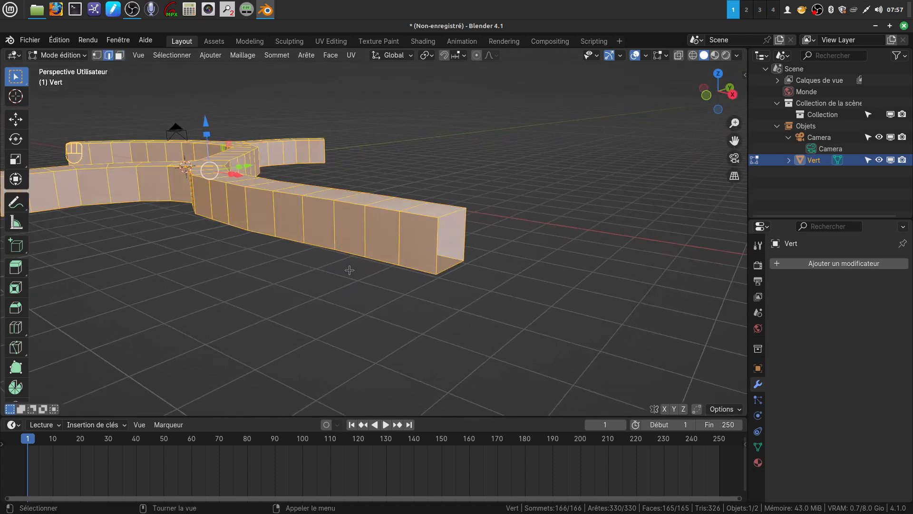
pyautogui.press('a')
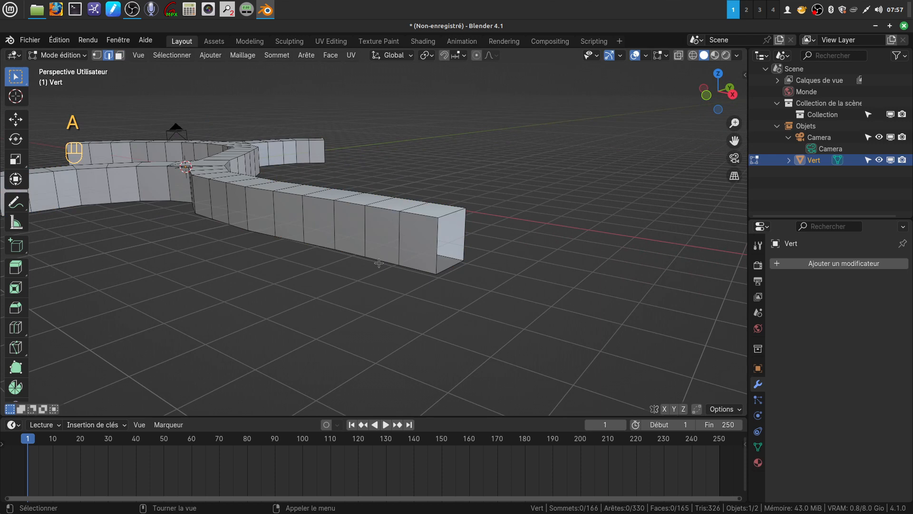
pyautogui.moveTo(380, 260); pyautogui.dragTo(394, 261, button='middle')
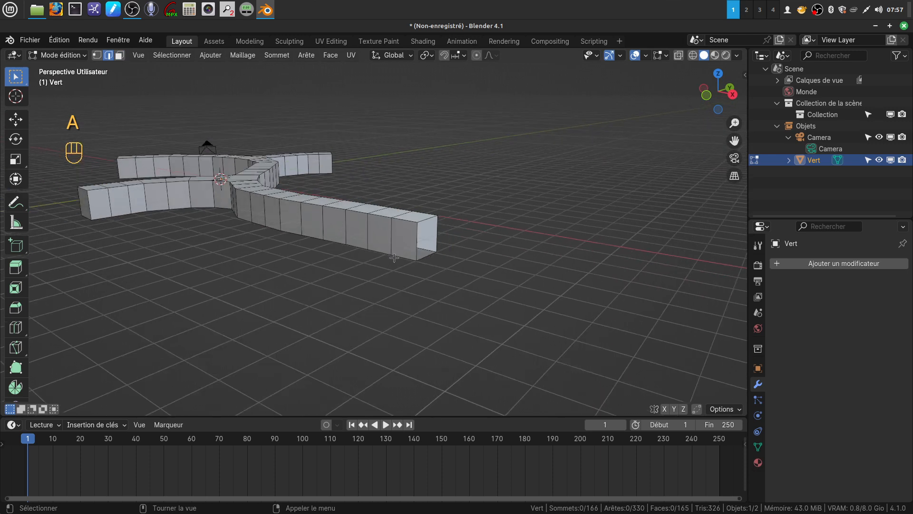
pyautogui.keyDown('alt'); pyautogui.click(374, 248); pyautogui.keyUp('alt')
pyautogui.moveTo(375, 247); pyautogui.dragTo(371, 229, button='middle')
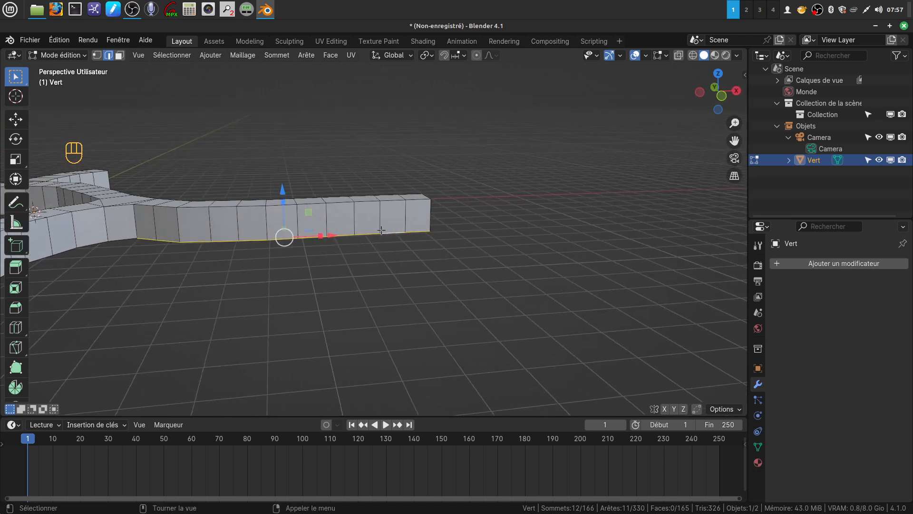
# - Add the bottom edges of the adjacent short branch, along both sides and across its closed end, to the selection
pyautogui.keyDown('shift'); pyautogui.moveTo(138, 228); pyautogui.dragTo(274, 222, button='middle'); pyautogui.keyUp('shift')
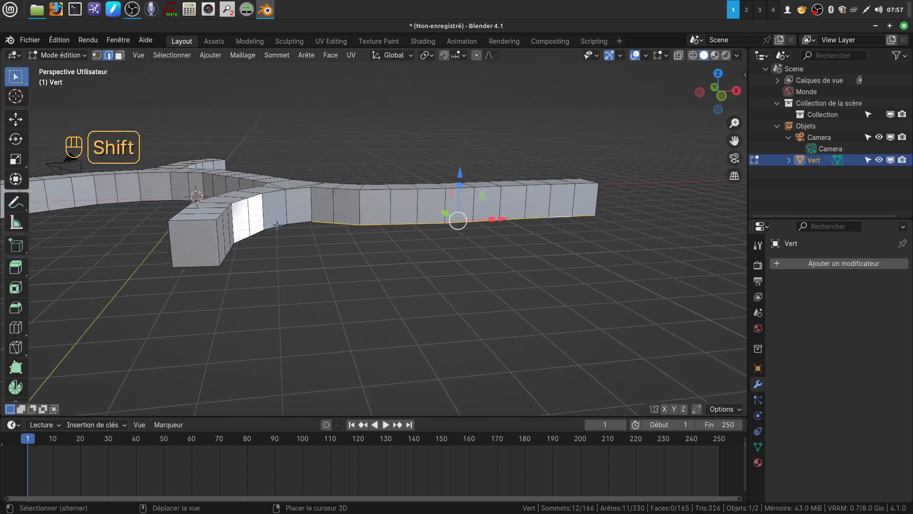
pyautogui.keyDown('alt'); pyautogui.keyDown('shift'); pyautogui.click(277, 226); pyautogui.keyUp('shift'); pyautogui.keyUp('alt')
pyautogui.moveTo(255, 245); pyautogui.dragTo(288, 249, button='middle')
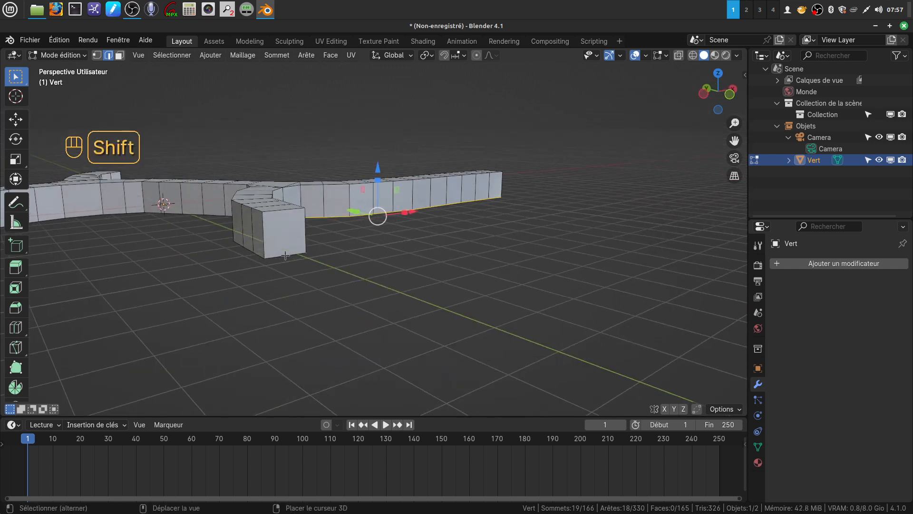
pyautogui.keyDown('alt'); pyautogui.keyDown('shift'); pyautogui.click(285, 256); pyautogui.keyUp('shift'); pyautogui.keyUp('alt')
pyautogui.keyDown('shift'); pyautogui.moveTo(285, 256); pyautogui.dragTo(415, 294, button='middle'); pyautogui.keyUp('shift')
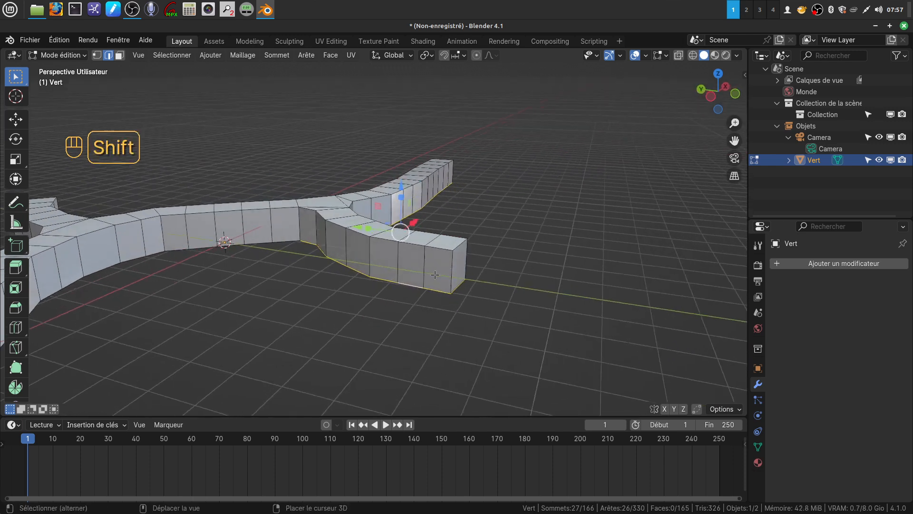
# - Extend the selection with the bottom edges along the middle section and the long curved branch at the far fork
pyautogui.keyDown('alt'); pyautogui.keyDown('shift'); pyautogui.click(132, 257); pyautogui.keyUp('shift'); pyautogui.keyUp('alt')
pyautogui.moveTo(136, 255); pyautogui.dragTo(413, 243, button='middle')
pyautogui.keyDown('alt'); pyautogui.keyDown('shift'); pyautogui.click(250, 225); pyautogui.keyUp('shift'); pyautogui.keyUp('alt')
pyautogui.keyDown('alt'); pyautogui.keyDown('shift'); pyautogui.click(239, 223); pyautogui.keyUp('shift'); pyautogui.keyUp('alt')
pyautogui.keyDown('shift'); pyautogui.moveTo(239, 224); pyautogui.dragTo(504, 278, button='middle'); pyautogui.keyUp('shift')
pyautogui.keyDown('alt'); pyautogui.keyDown('shift'); pyautogui.click(364, 239); pyautogui.keyUp('shift'); pyautogui.keyUp('alt')
# - Add the bottom edges at the far fork branch's closed end, along its side, and along the adjoining long branch to the selection
pyautogui.moveTo(337, 271); pyautogui.dragTo(537, 259, button='middle')
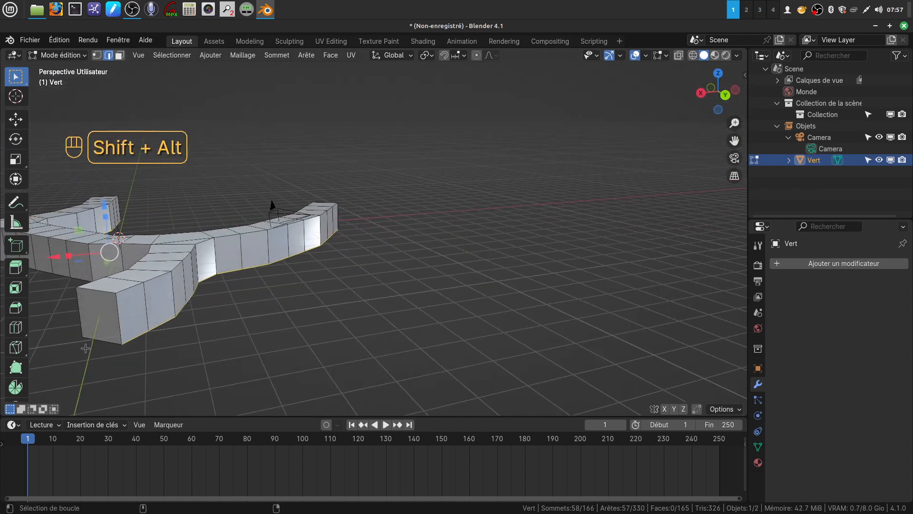
pyautogui.keyDown('alt'); pyautogui.keyDown('shift'); pyautogui.click(103, 340); pyautogui.keyUp('shift'); pyautogui.keyUp('alt')
pyautogui.keyDown('shift'); pyautogui.moveTo(211, 330); pyautogui.dragTo(447, 306, button='middle'); pyautogui.keyUp('shift')
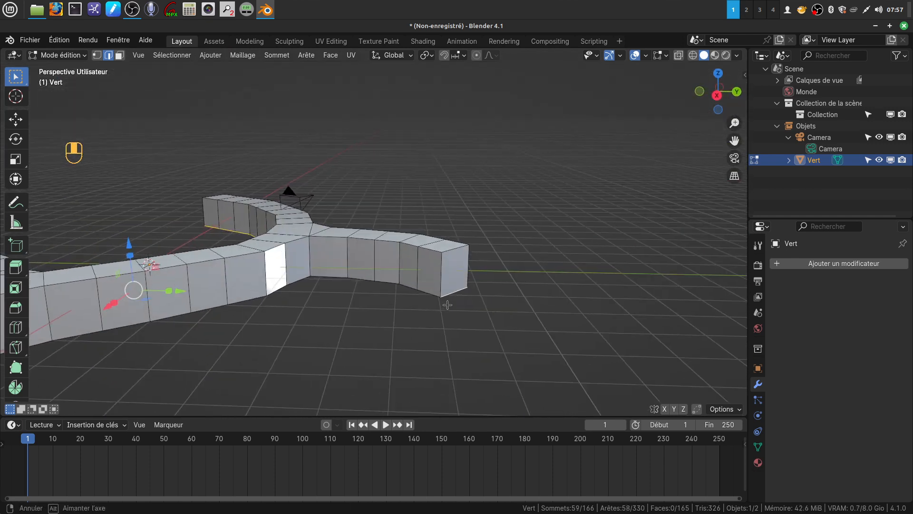
pyautogui.keyDown('alt'); pyautogui.keyDown('shift'); pyautogui.click(399, 285); pyautogui.keyUp('shift'); pyautogui.keyUp('alt')
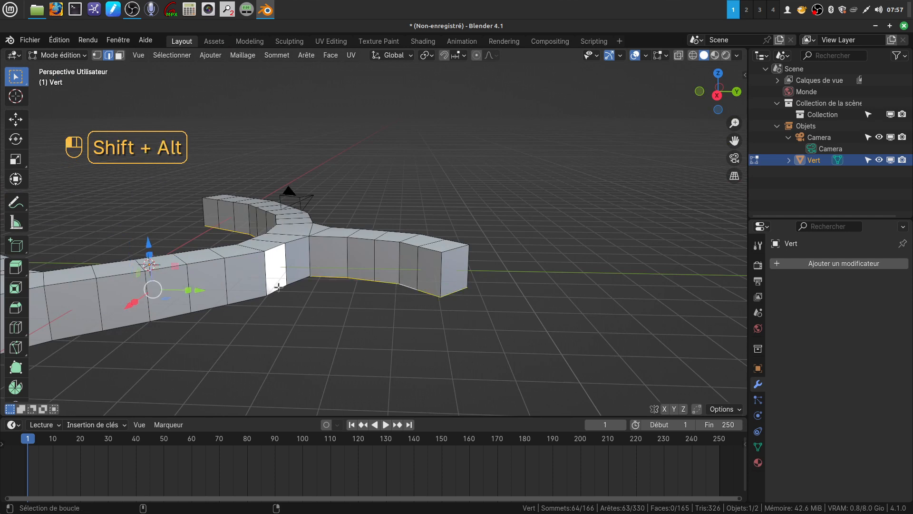
pyautogui.keyDown('alt'); pyautogui.keyDown('shift'); pyautogui.click(131, 321); pyautogui.keyUp('shift'); pyautogui.keyUp('alt')
# - Bevel the selected bottom edges with 2 segments and a width of about 0.154 m
pyautogui.moveTo(131, 322); pyautogui.dragTo(270, 304, button='middle')
pyautogui.keyDown('shift'); pyautogui.moveTo(217, 314); pyautogui.dragTo(249, 225, button='middle'); pyautogui.keyUp('shift')
pyautogui.scroll(2, 332, 261)
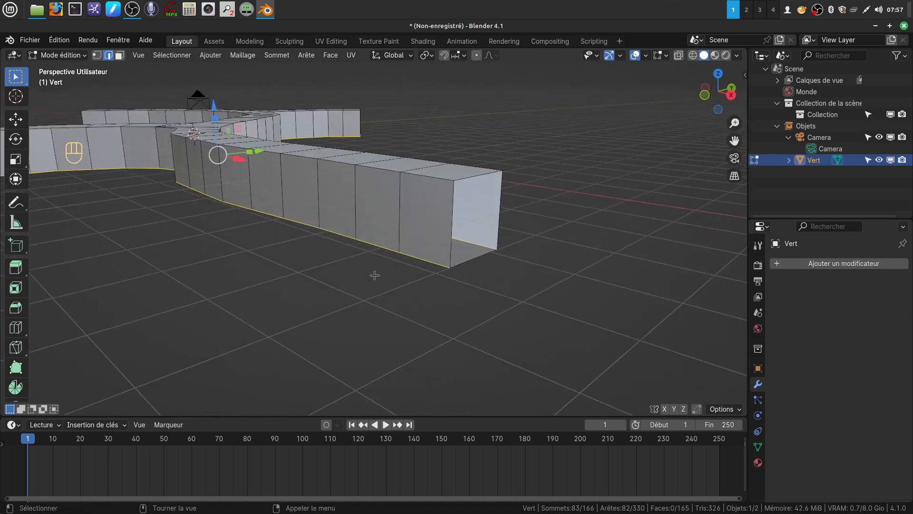
pyautogui.moveTo(375, 273); pyautogui.dragTo(386, 274, button='middle')
pyautogui.press('ctrl')
pyautogui.hotkey('ctrl', 'b')
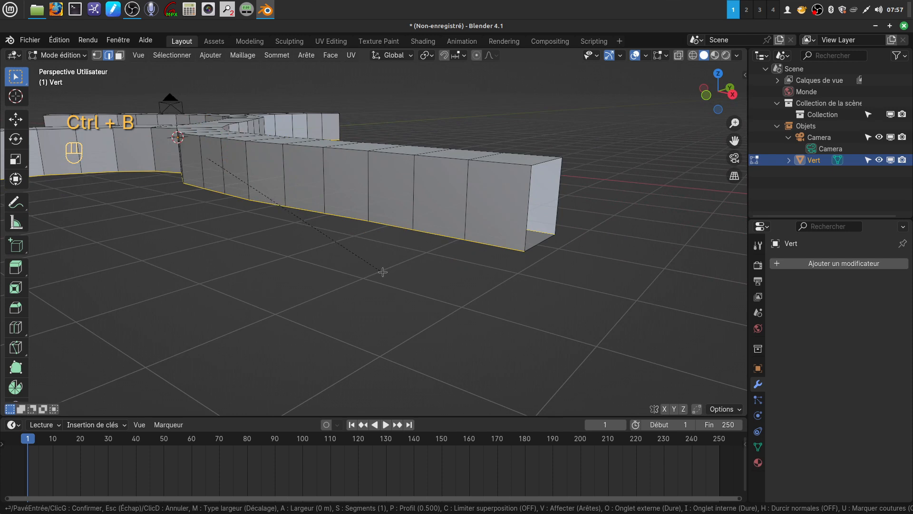
pyautogui.scroll(1, 394, 274)
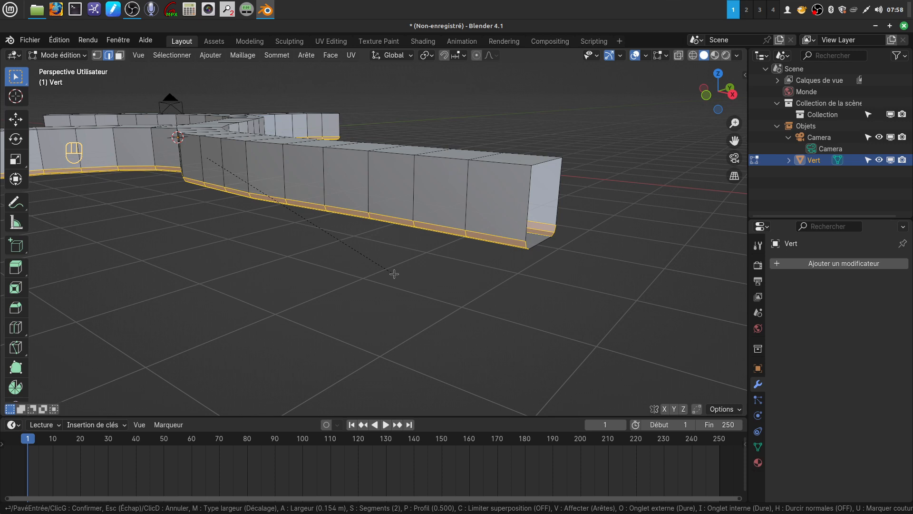
pyautogui.click(393, 274)
pyautogui.moveTo(506, 248); pyautogui.dragTo(483, 230, button='middle')
pyautogui.keyDown('shift'); pyautogui.moveTo(443, 209); pyautogui.dragTo(418, 224, button='middle'); pyautogui.keyUp('shift')
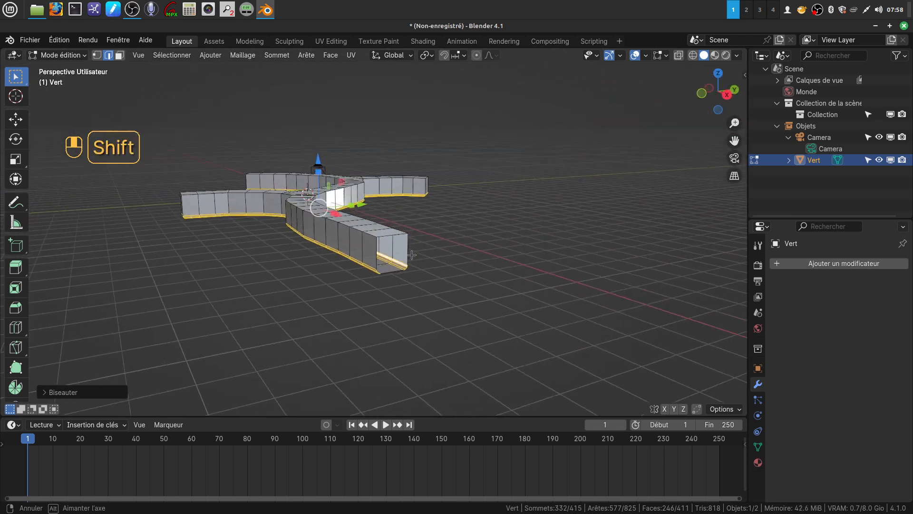
# - Grow the selection once beyond the bevelled strips in face selection mode and show the mesh from the front in wireframe
pyautogui.click(120, 55)
pyautogui.scroll(2, 413, 260)
pyautogui.moveTo(417, 264); pyautogui.dragTo(425, 205, button='middle')
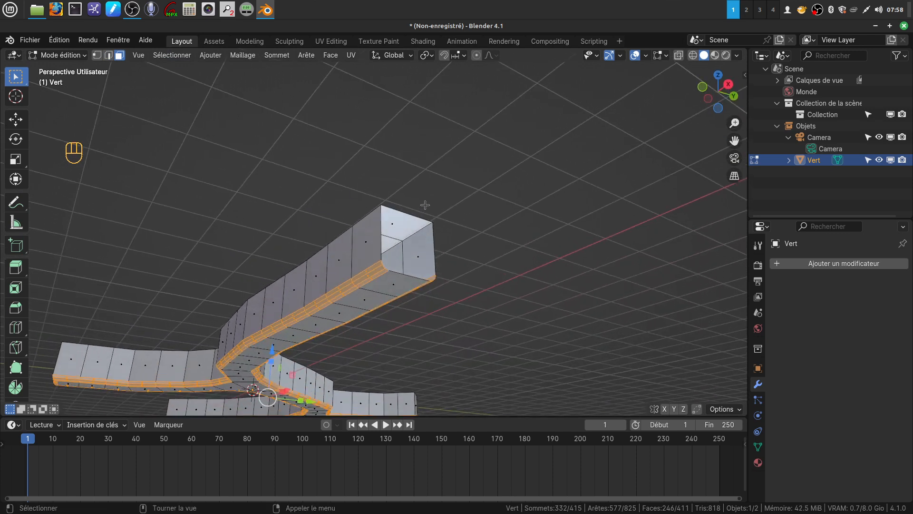
pyautogui.press('ctrl+KP_Add')
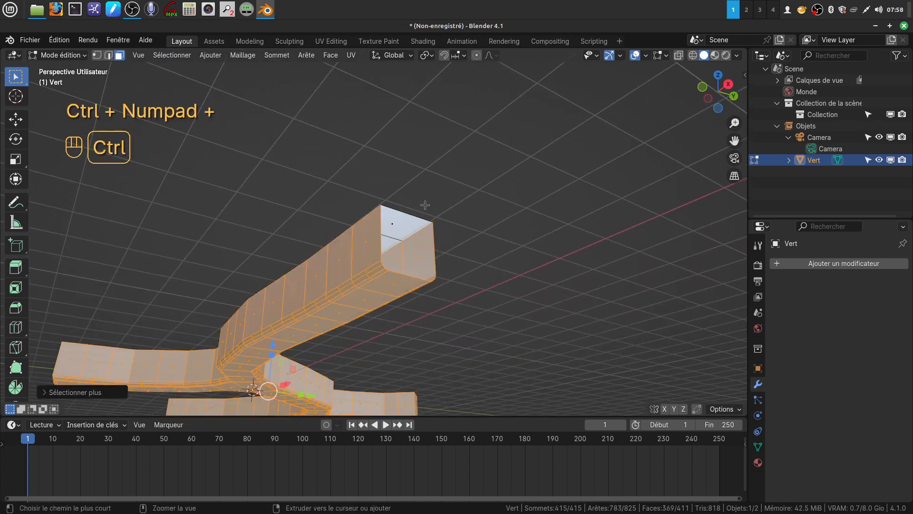
pyautogui.scroll(-2, 431, 212)
pyautogui.moveTo(431, 211); pyautogui.dragTo(656, 247, button='middle')
pyautogui.press('KP_1')
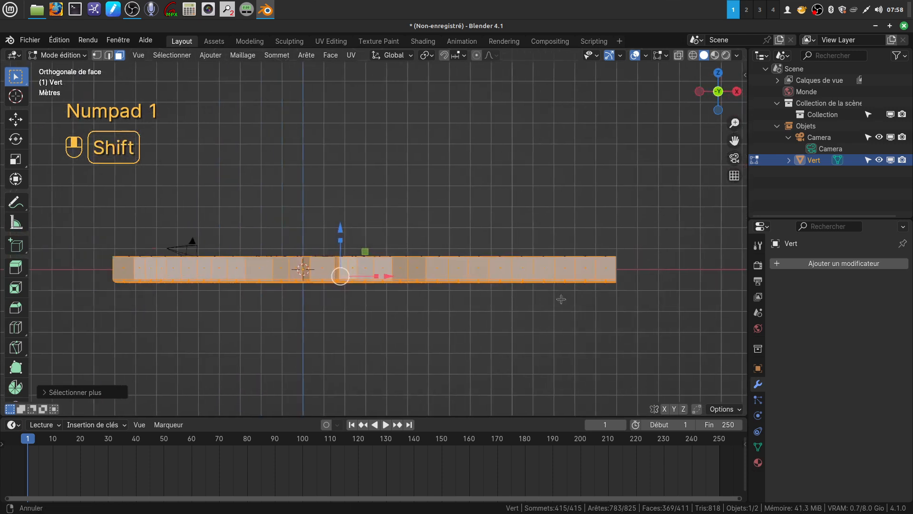
pyautogui.scroll(-2, 526, 288)
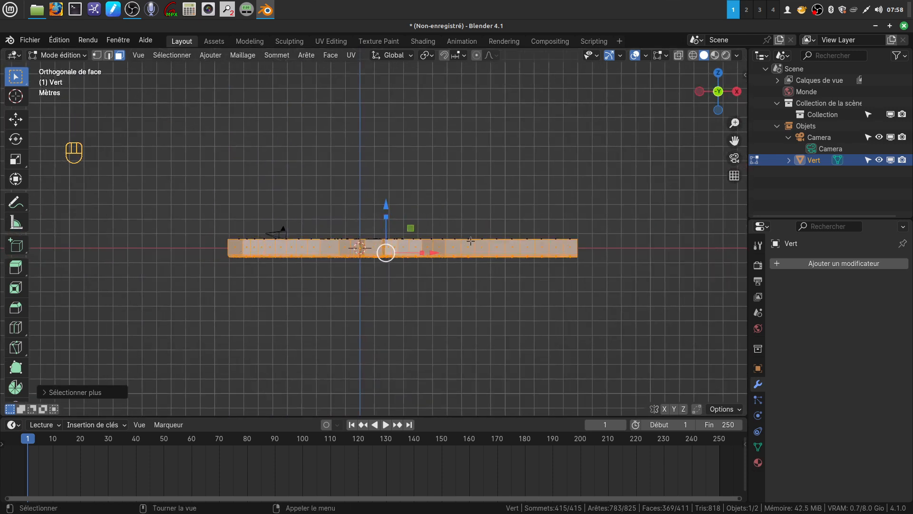
pyautogui.hotkey('alt', 'z')
pyautogui.press('shift')
pyautogui.press('shift')
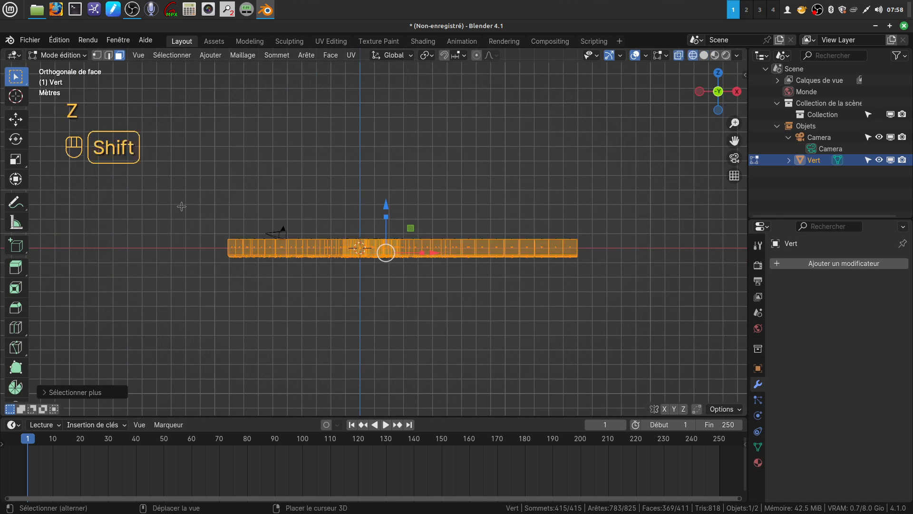
pyautogui.keyDown('shift'); pyautogui.moveTo(185, 202); pyautogui.dragTo(592, 250); pyautogui.keyUp('shift')
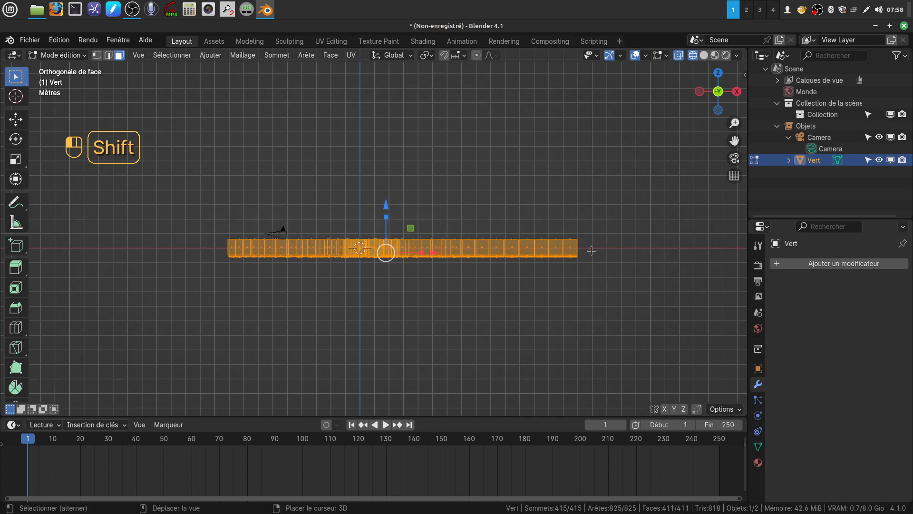
pyautogui.hotkey('ctrl', 'z')
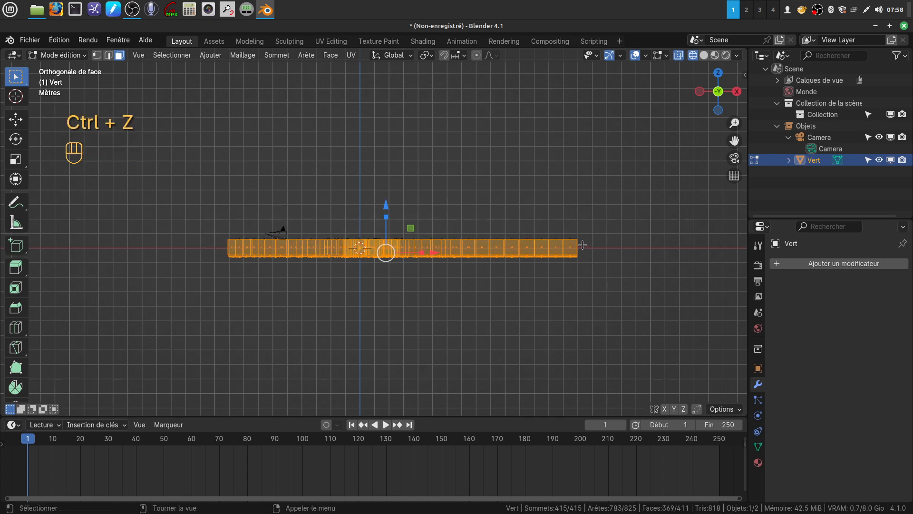
# - Box-deselect the tunnel's upper faces in front view, keeping the floor and bevel faces selected, and return to solid shading
pyautogui.moveTo(579, 258); pyautogui.dragTo(563, 286, button='middle')
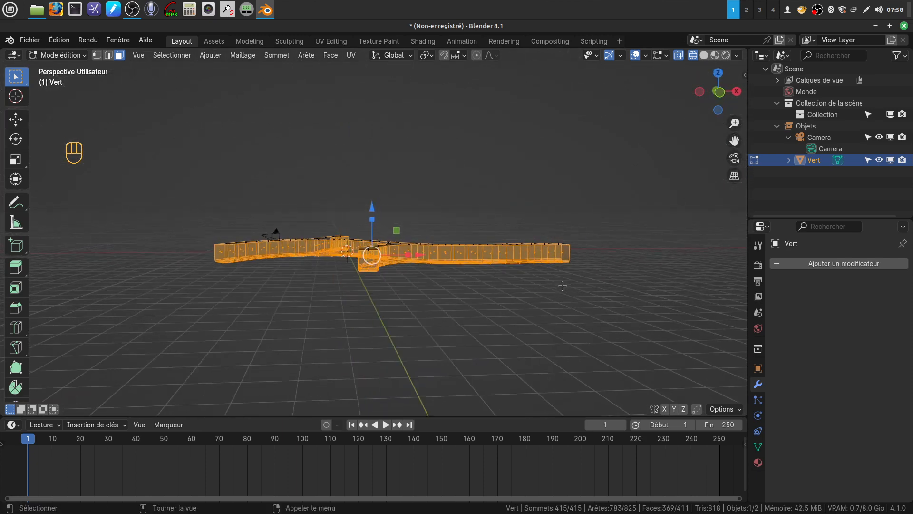
pyautogui.press('KP_1')
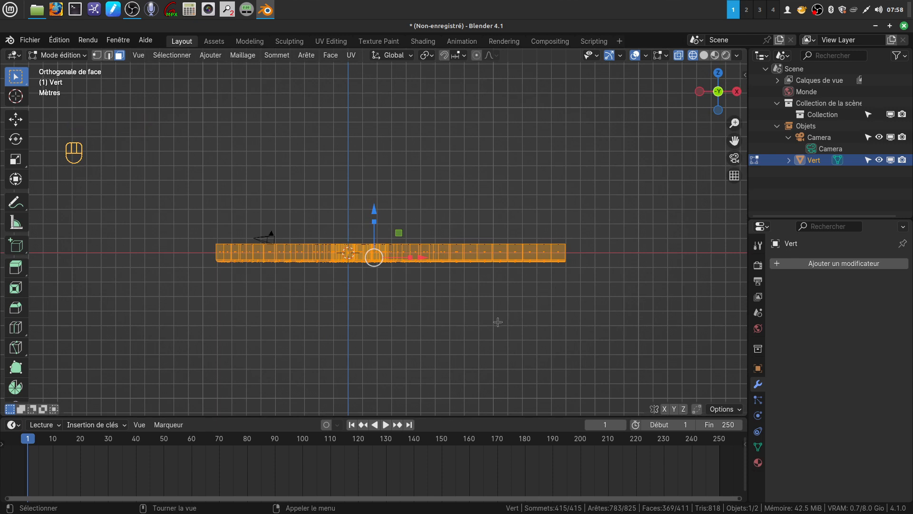
pyautogui.press('b')
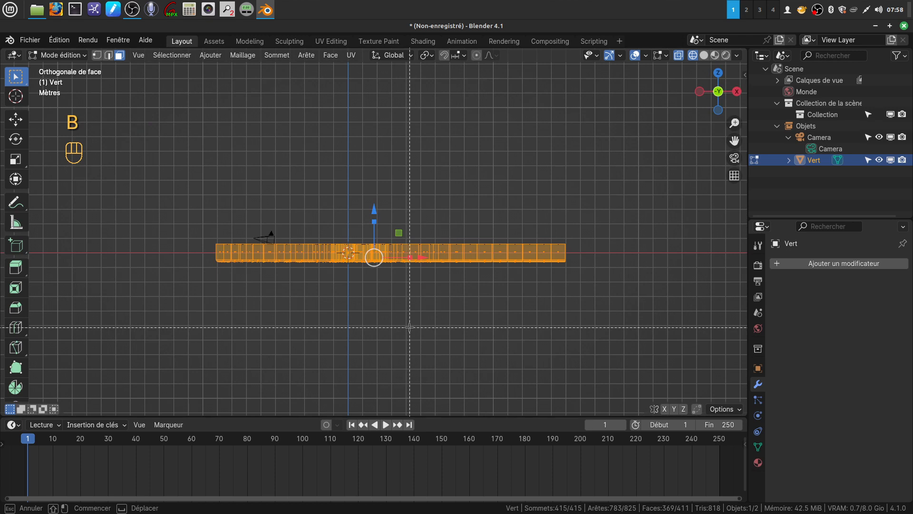
pyautogui.keyDown('shift'); pyautogui.moveTo(171, 212); pyautogui.dragTo(593, 257); pyautogui.keyUp('shift')
pyautogui.moveTo(534, 291)
pyautogui.mouseDown(button='middle')
pyautogui.moveTo(496, 347)
pyautogui.moveTo(495, 253)
pyautogui.moveTo(496, 291)
pyautogui.moveTo(656, 369)
pyautogui.mouseUp(button='middle')
pyautogui.press('z')
pyautogui.moveTo(466, 376); pyautogui.dragTo(488, 395, button='middle')
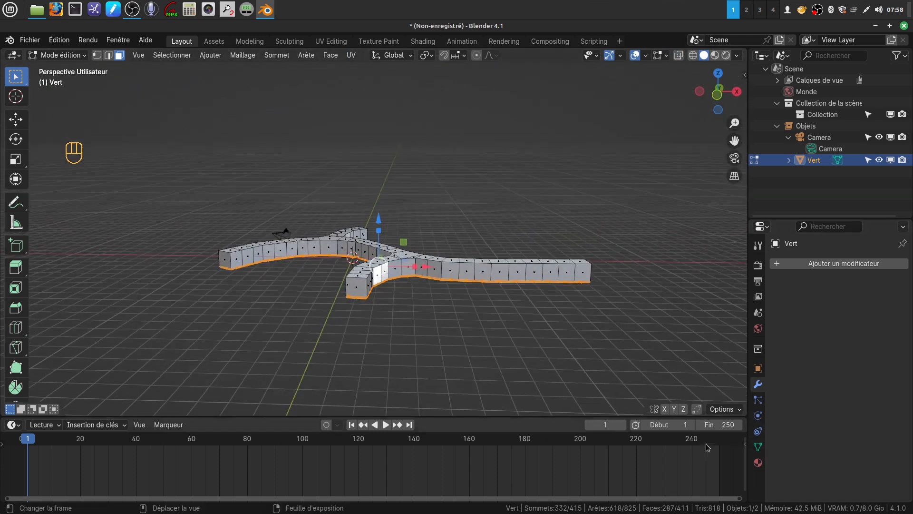
# - Create a new material on the tunnel and assign it to the selected floor and bevel faces
pyautogui.click(759, 462)
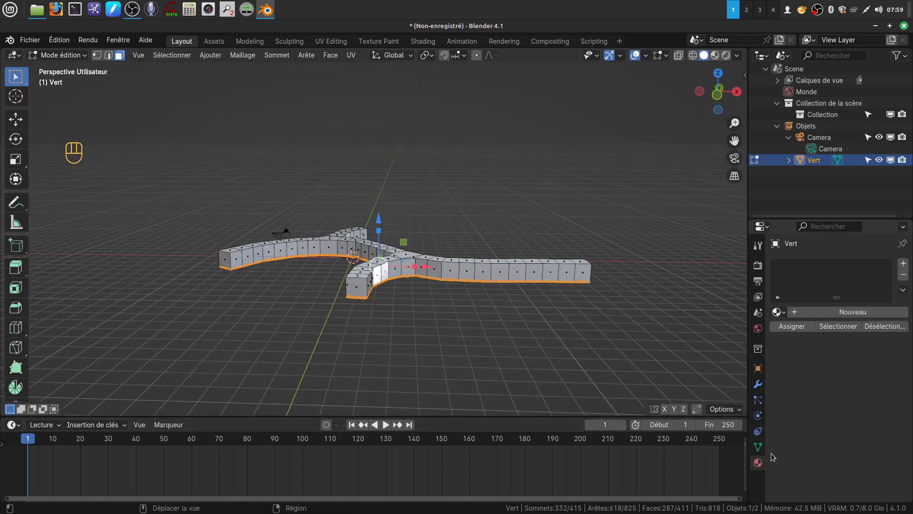
pyautogui.click(854, 312)
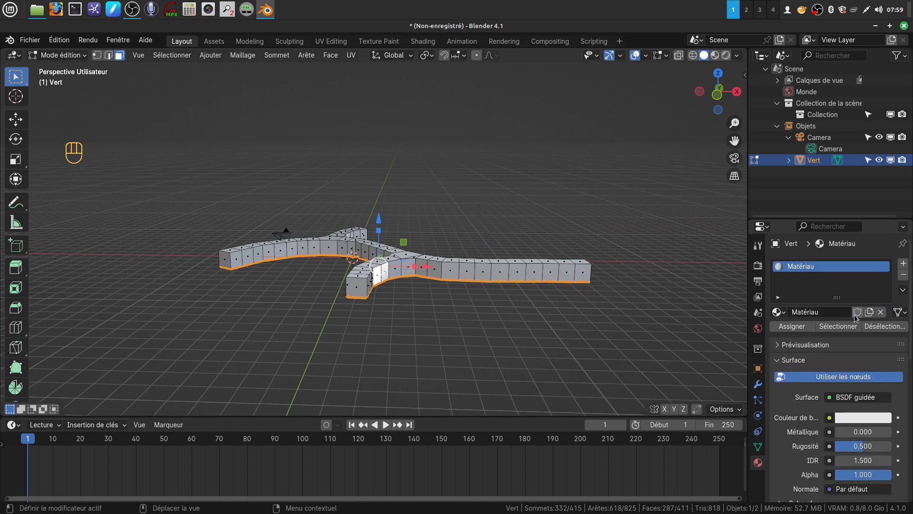
pyautogui.click(792, 328)
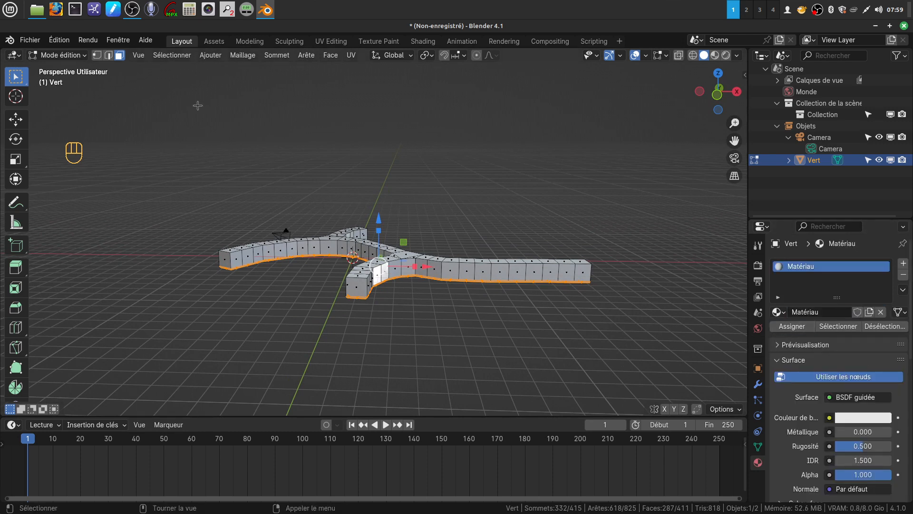
# - Invert the selection to the walls and ceiling and add a second material slot with a new material
pyautogui.click(177, 56)
pyautogui.click(186, 92)
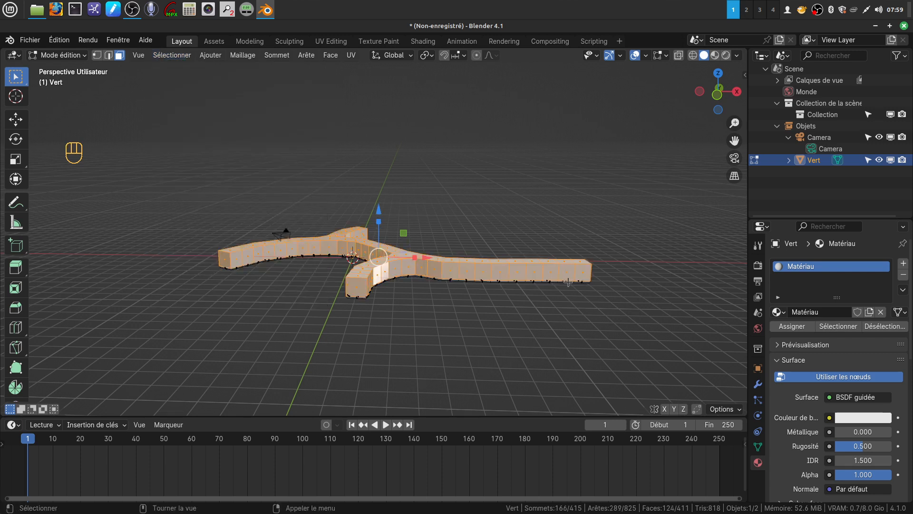
pyautogui.click(903, 263)
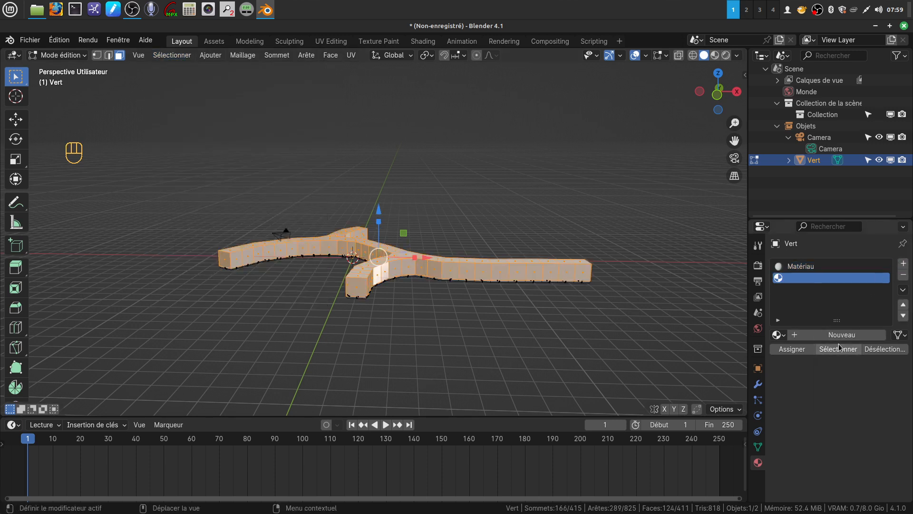
pyautogui.click(837, 333)
# - Grow the wall and ceiling face selection twice so it includes the bevelled strips
pyautogui.moveTo(483, 300); pyautogui.dragTo(445, 302, button='middle')
pyautogui.moveTo(525, 271); pyautogui.dragTo(382, 265, button='middle')
pyautogui.scroll(3, 481, 281)
pyautogui.moveTo(481, 281); pyautogui.dragTo(437, 259, button='middle')
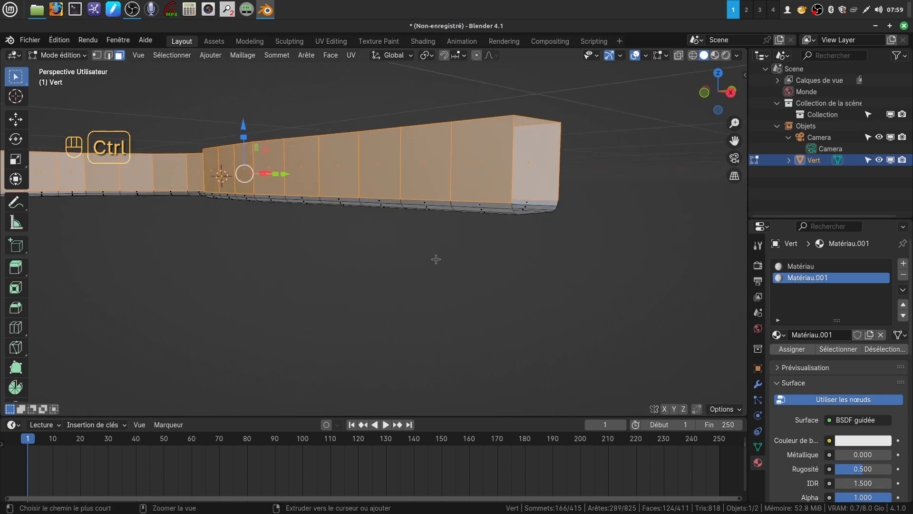
pyautogui.press('ctrl+KP_Add')
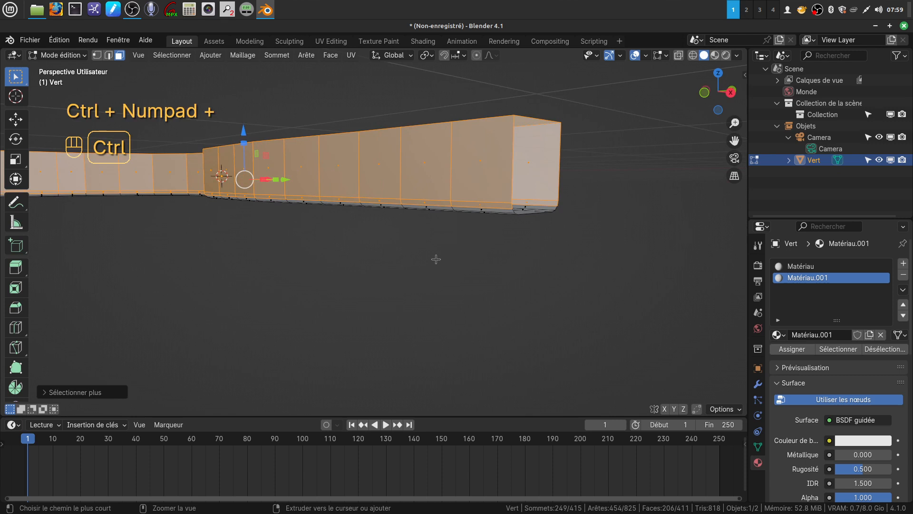
pyautogui.moveTo(436, 260); pyautogui.dragTo(427, 262, button='middle')
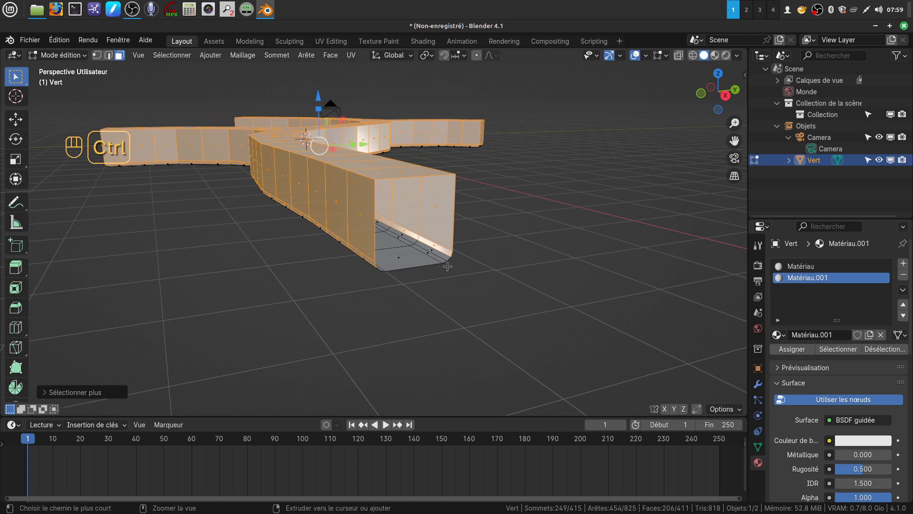
pyautogui.press('ctrl+KP_Add')
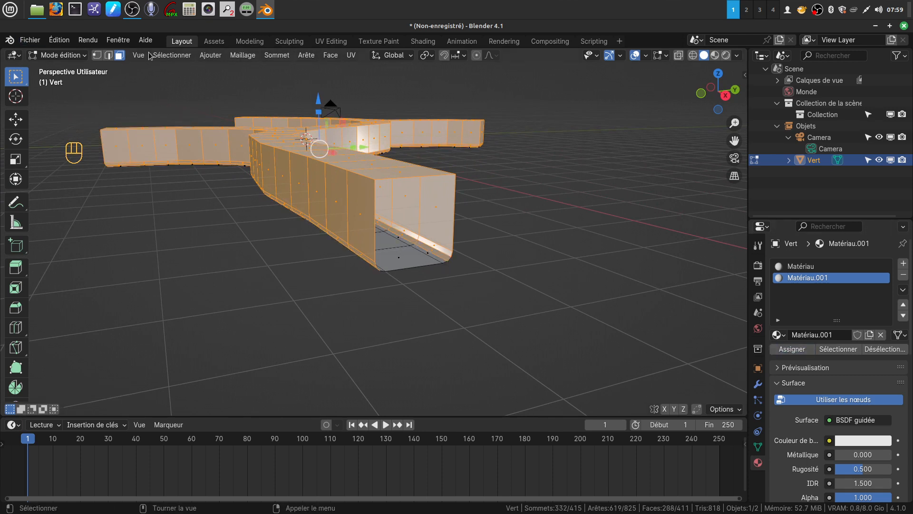
# - Invert the selection to the floor faces, make the Matériau slot active, and return to Object Mode
pyautogui.click(172, 55)
pyautogui.click(188, 93)
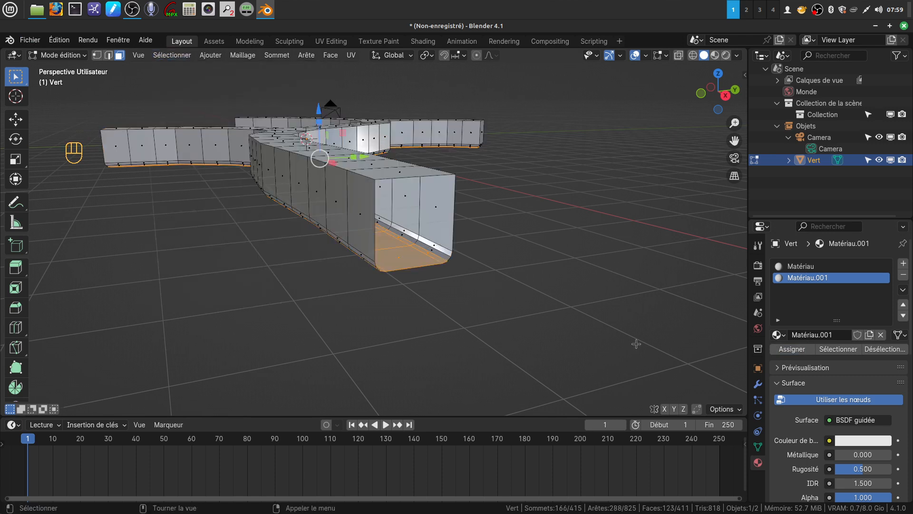
pyautogui.click(800, 266)
pyautogui.moveTo(449, 325)
pyautogui.mouseDown(button='middle')
pyautogui.moveTo(393, 301)
pyautogui.moveTo(361, 260)
pyautogui.moveTo(412, 248)
pyautogui.moveTo(478, 273)
pyautogui.moveTo(440, 269)
pyautogui.moveTo(428, 259)
pyautogui.moveTo(566, 252)
pyautogui.moveTo(493, 236)
pyautogui.moveTo(483, 271)
pyautogui.moveTo(526, 262)
pyautogui.moveTo(518, 297)
pyautogui.mouseUp(button='middle')
pyautogui.scroll(-3, 409, 249)
pyautogui.press('Tab')
# - In top view, enter Edit Mode with edge selection and proportional editing enabled, and select the edge loop near the curved branch's end
pyautogui.keyDown('shift'); pyautogui.moveTo(412, 265); pyautogui.dragTo(534, 291, button='middle'); pyautogui.keyUp('shift')
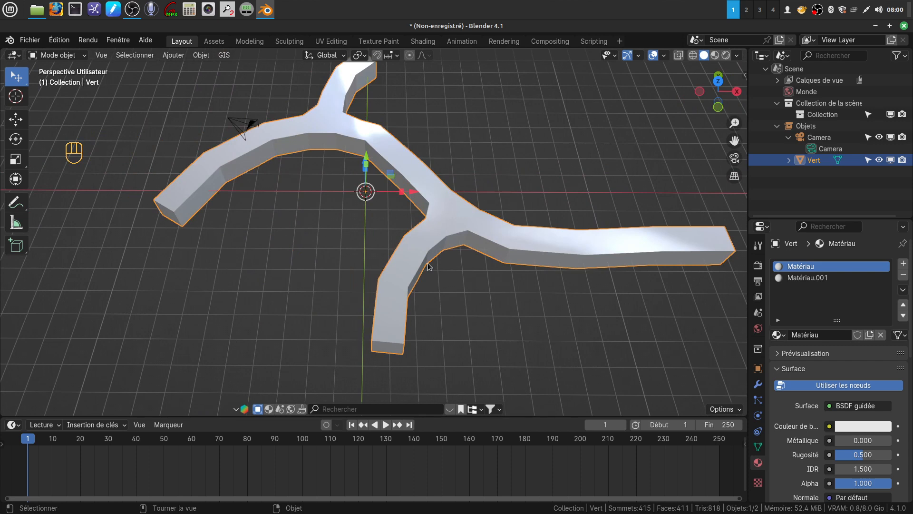
pyautogui.press('KP_7')
pyautogui.keyDown('shift'); pyautogui.moveTo(332, 251); pyautogui.dragTo(520, 267, button='middle'); pyautogui.keyUp('shift')
pyautogui.keyDown('shift'); pyautogui.moveTo(281, 203); pyautogui.dragTo(314, 223, button='middle'); pyautogui.keyUp('shift')
pyautogui.press('Tab')
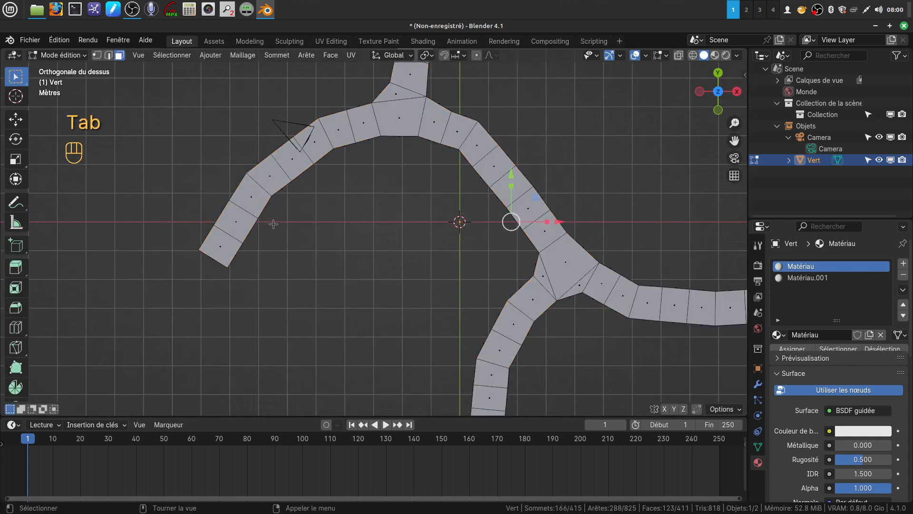
pyautogui.click(108, 55)
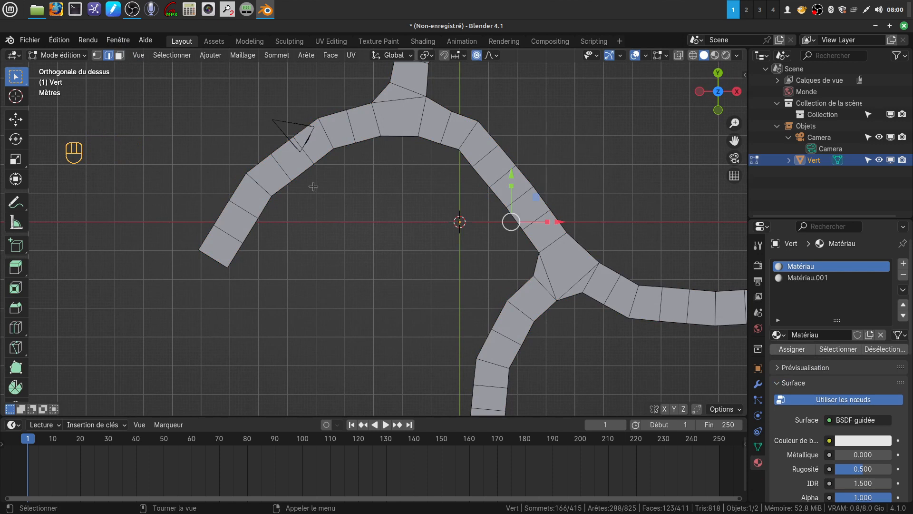
pyautogui.keyDown('alt'); pyautogui.click(231, 235); pyautogui.keyUp('alt')
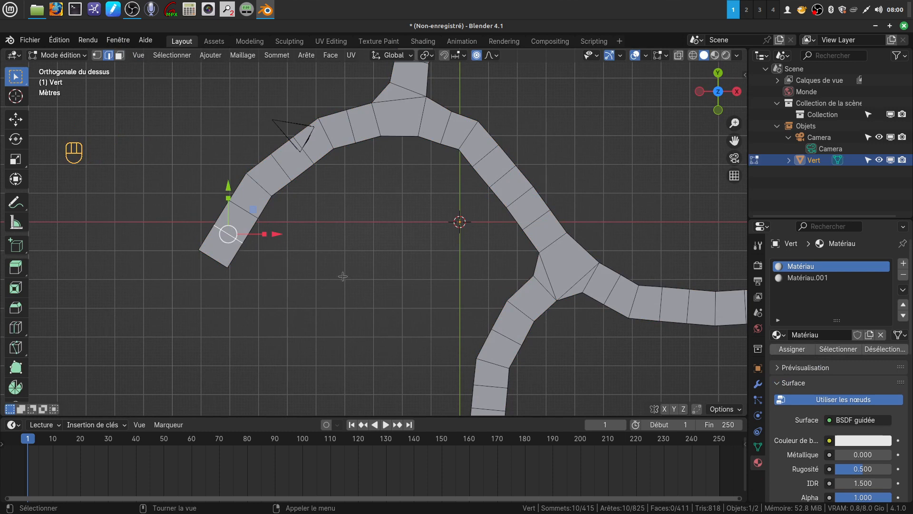
# - Scale the selected loop up in the XY plane only, using smooth proportional falloff, to widen the branch's end into a chamber
pyautogui.press('s')
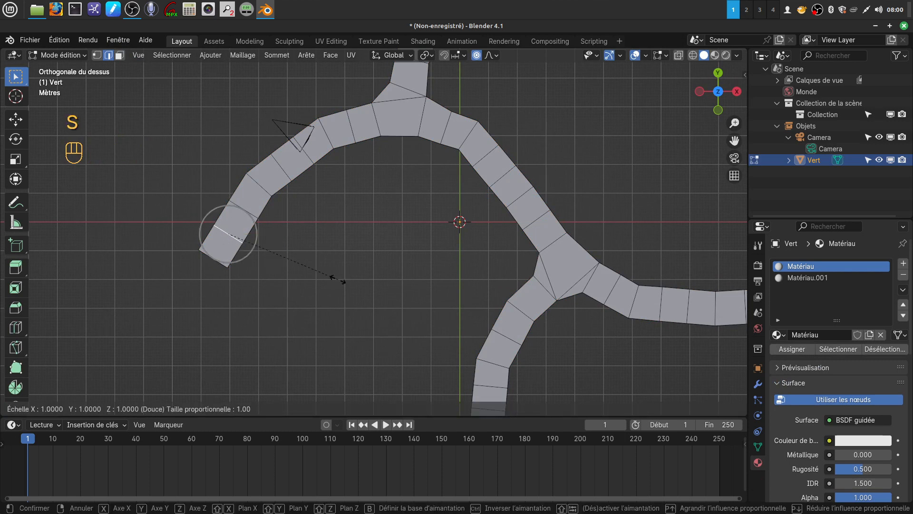
pyautogui.press('shift')
pyautogui.hotkey('shift', 'z')
pyautogui.scroll(-3, 344, 281)
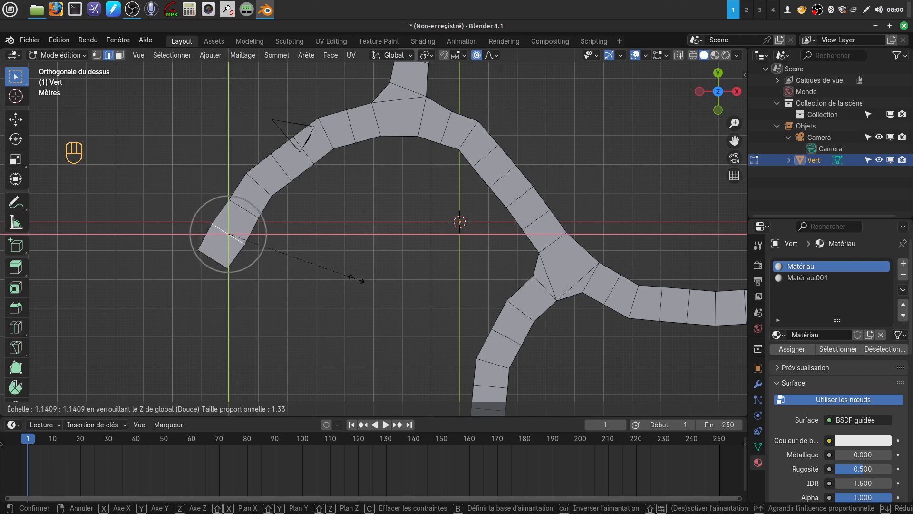
pyautogui.click(440, 295)
pyautogui.scroll(-2, 377, 245)
pyautogui.keyDown('shift'); pyautogui.moveTo(377, 245); pyautogui.dragTo(355, 312, button='middle'); pyautogui.keyUp('shift')
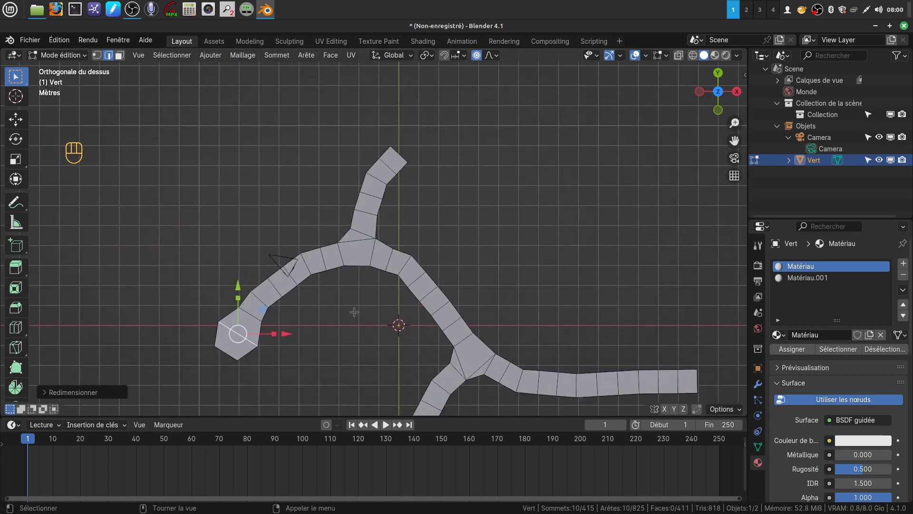
# - Select the edge loop near the end of the +Y branch and scale it up in the XY plane only to form a chamber
pyautogui.keyDown('alt'); pyautogui.click(386, 165); pyautogui.keyUp('alt')
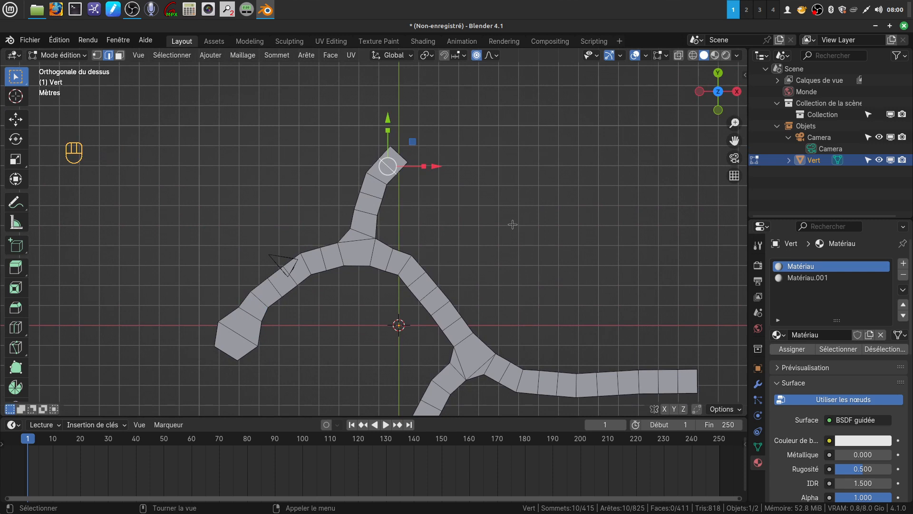
pyautogui.press('s')
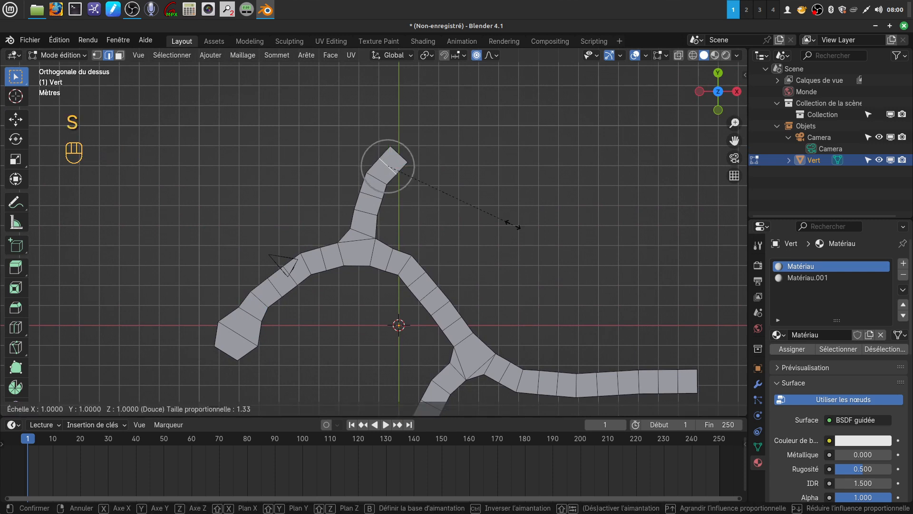
pyautogui.hotkey('shift', 'z')
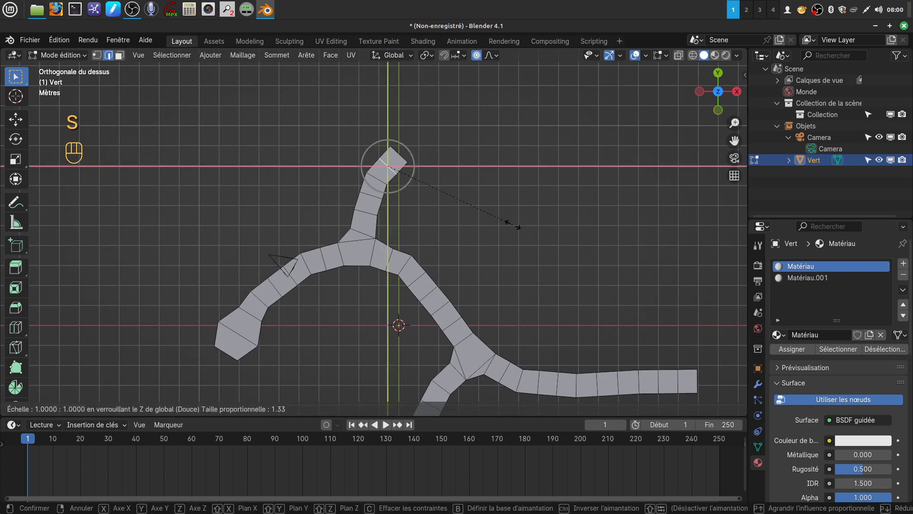
pyautogui.click(634, 255)
# - Select the edge loop near the end of the -Y branch and scale it up in the XY plane only to form a chamber
pyautogui.scroll(-1, 465, 305)
pyautogui.keyDown('shift'); pyautogui.moveTo(523, 413); pyautogui.dragTo(502, 278, button='middle'); pyautogui.keyUp('shift')
pyautogui.scroll(-3, 501, 277)
pyautogui.scroll(-1, 502, 277)
pyautogui.keyDown('shift'); pyautogui.moveTo(419, 366); pyautogui.dragTo(428, 191, button='middle'); pyautogui.keyUp('shift')
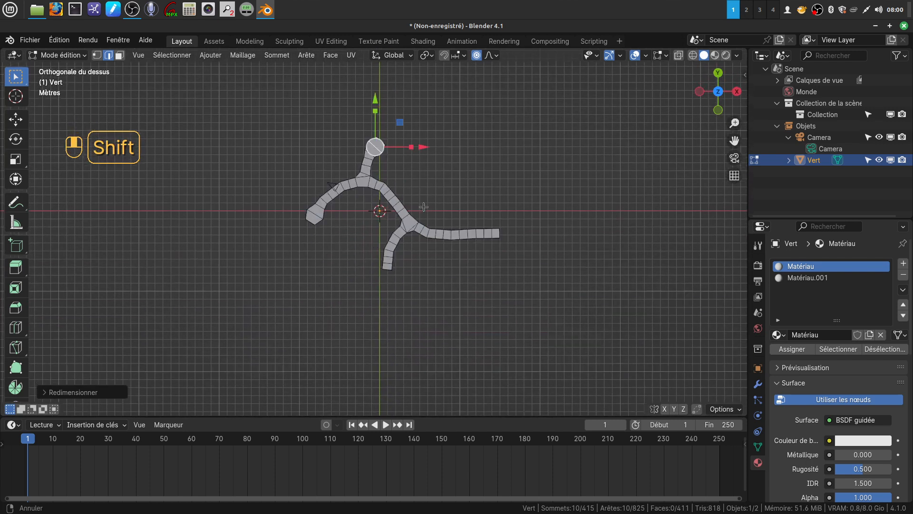
pyautogui.scroll(4, 425, 281)
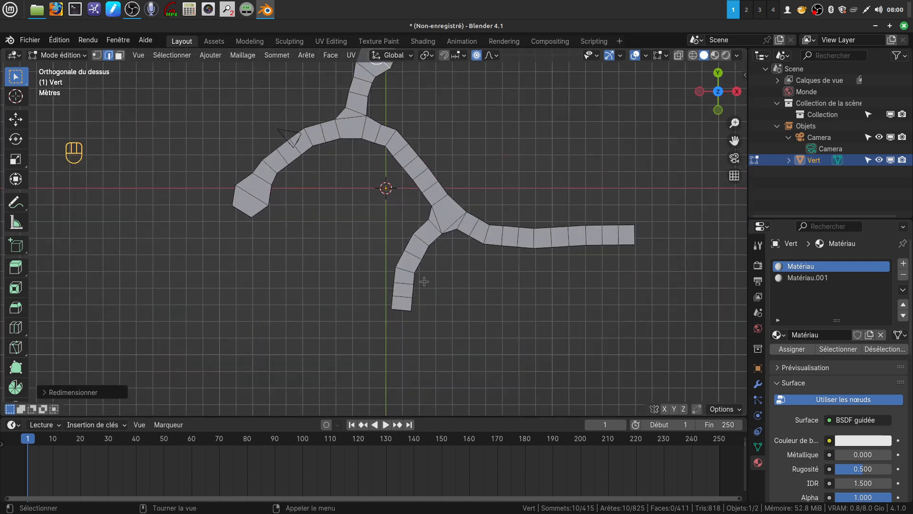
pyautogui.keyDown('alt'); pyautogui.click(404, 297); pyautogui.keyUp('alt')
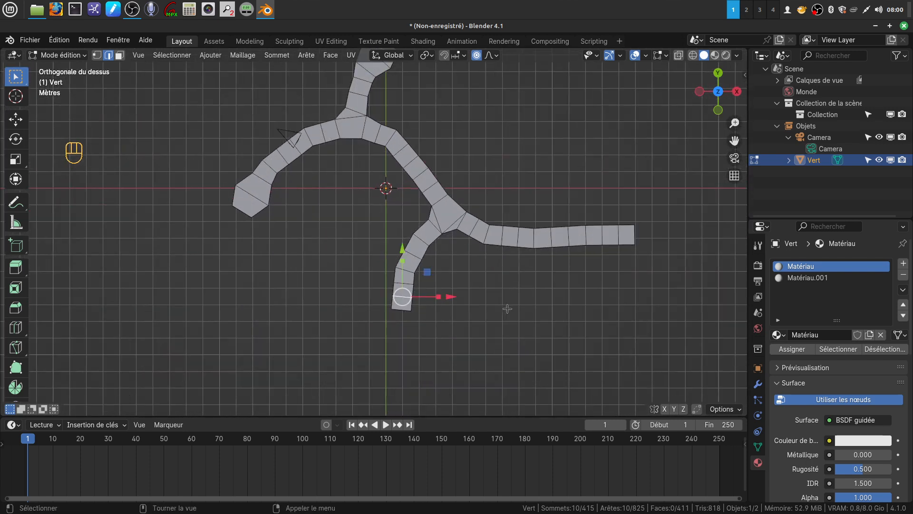
pyautogui.press('r')
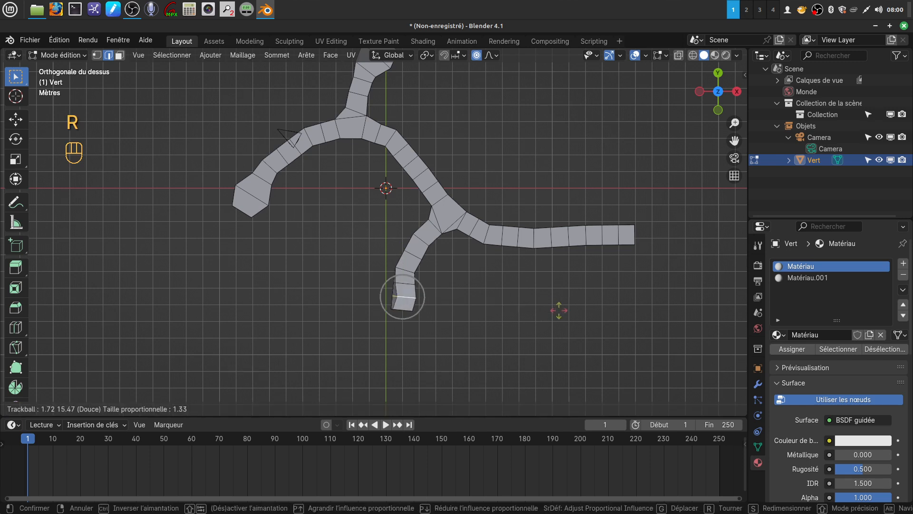
pyautogui.rightClick(560, 310)
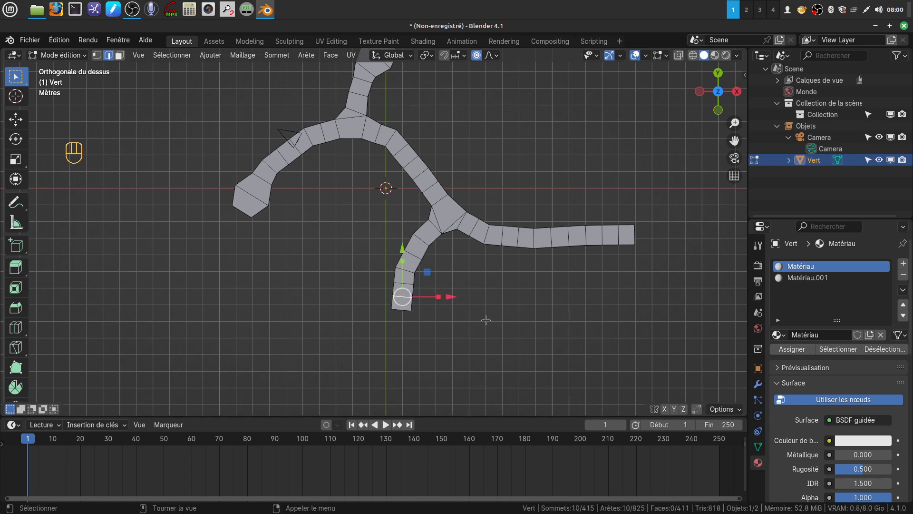
pyautogui.press('s')
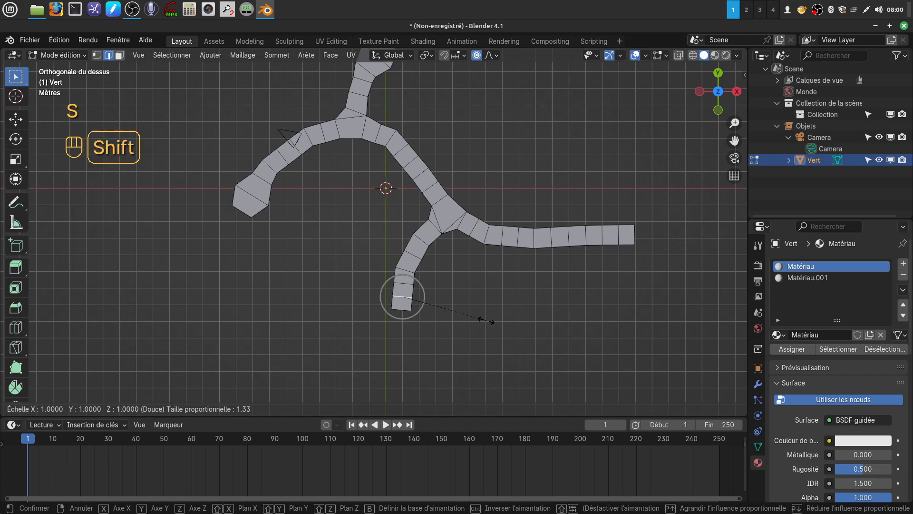
pyautogui.hotkey('shift', 'z')
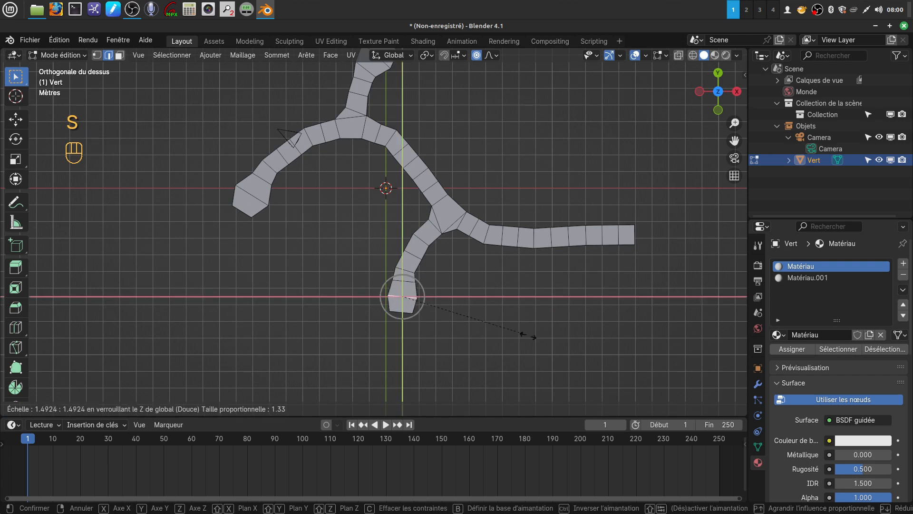
pyautogui.click(574, 338)
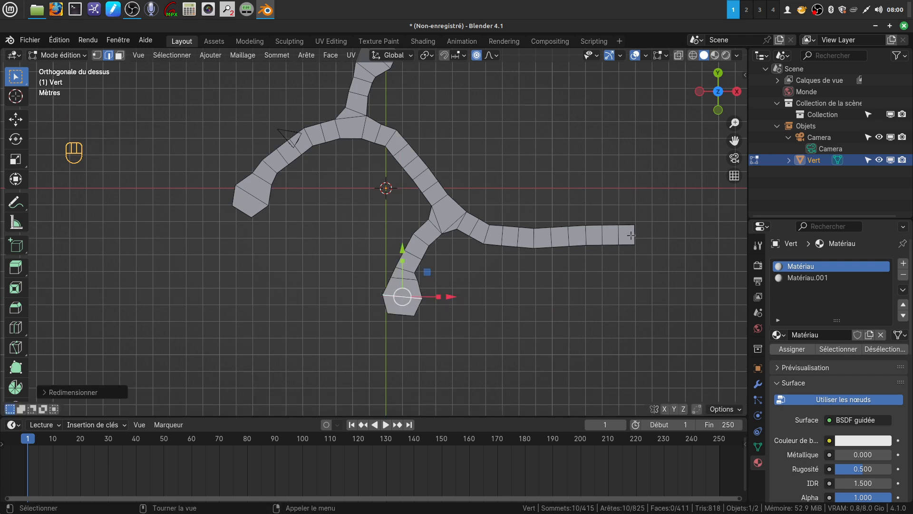
# - Select the last edge loop before the open end of the long +X branch and scale it by about 1.39 in the XY plane only
pyautogui.press('alt')
pyautogui.keyDown('alt'); pyautogui.click(618, 236); pyautogui.keyUp('alt')
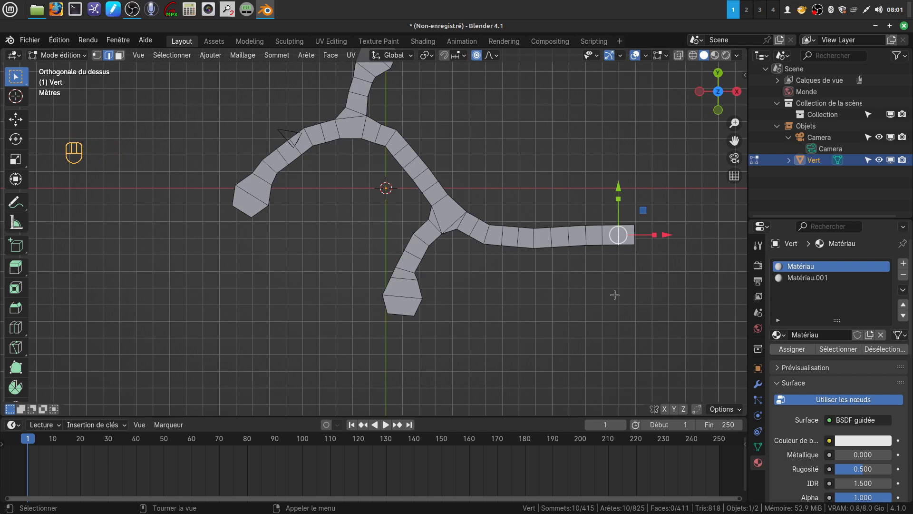
pyautogui.press('s')
pyautogui.hotkey('shift', 'z')
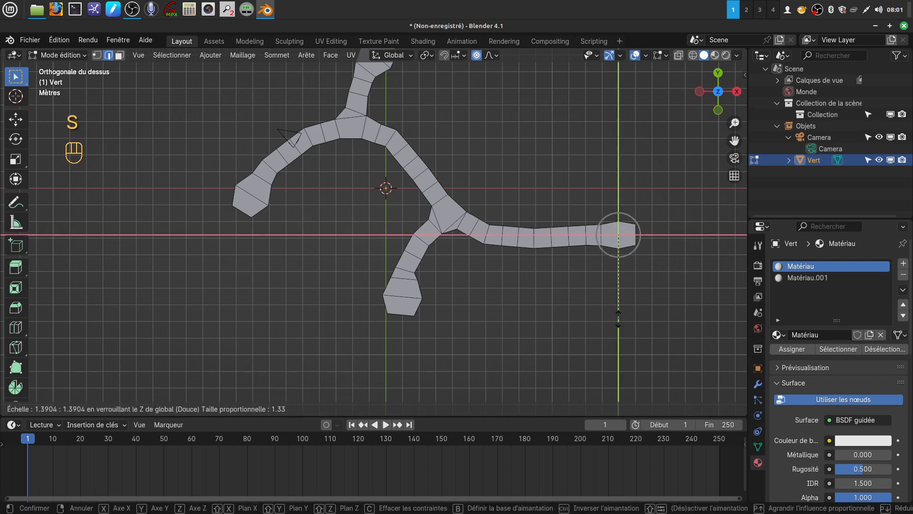
pyautogui.click(619, 318)
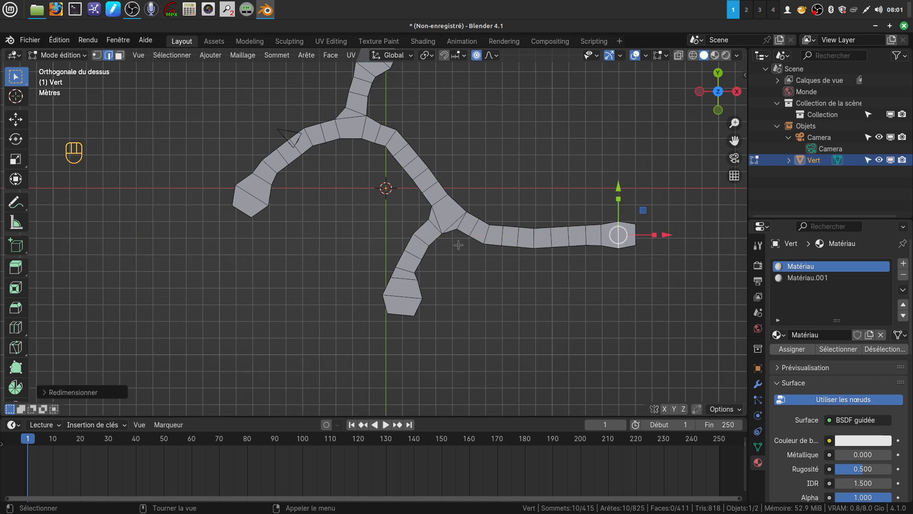
# - Select an edge loop midway along the passage between the two junctions and scale it up in the XY plane only
pyautogui.keyDown('alt'); pyautogui.click(413, 159); pyautogui.keyUp('alt')
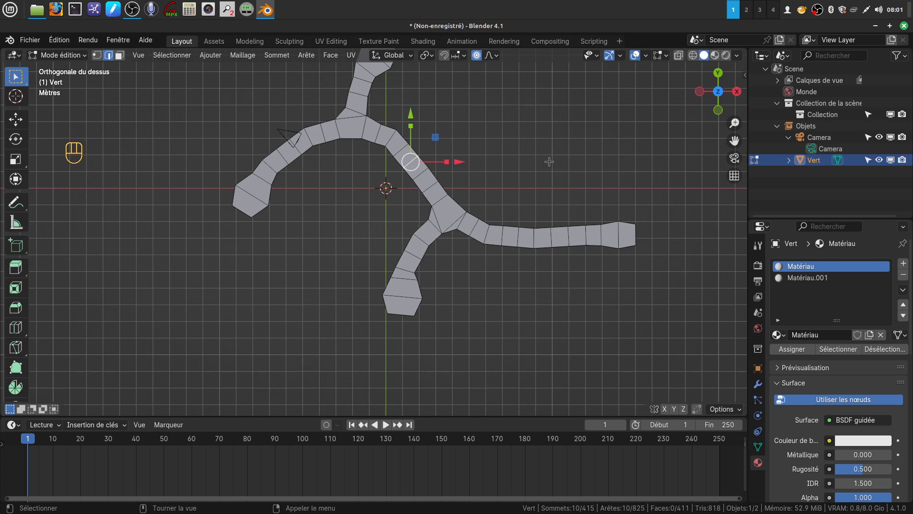
pyautogui.press('shift')
pyautogui.press('s')
pyautogui.hotkey('shift', 'z')
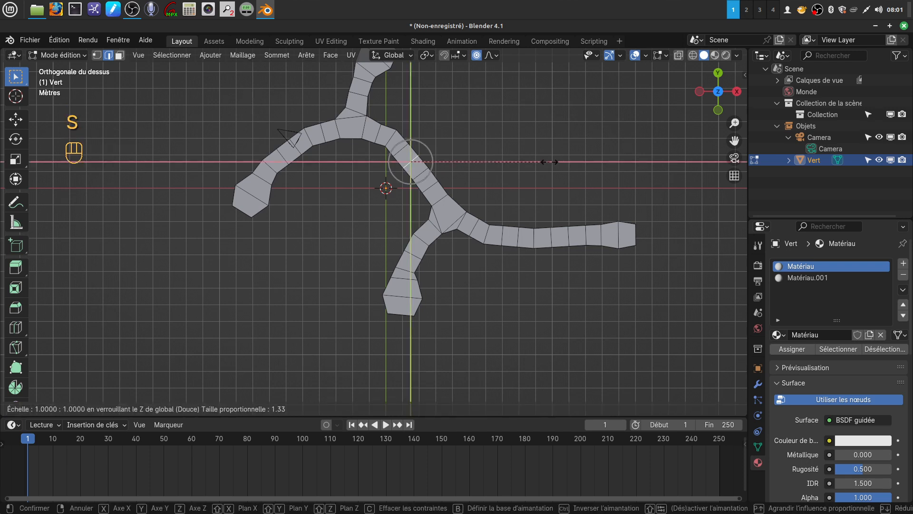
pyautogui.click(600, 195)
# - Raise single ceiling edges along Z in the curved branch's chamber, the passage between the junctions, and the -Y branch's chamber
pyautogui.moveTo(476, 296); pyautogui.dragTo(392, 256, button='middle')
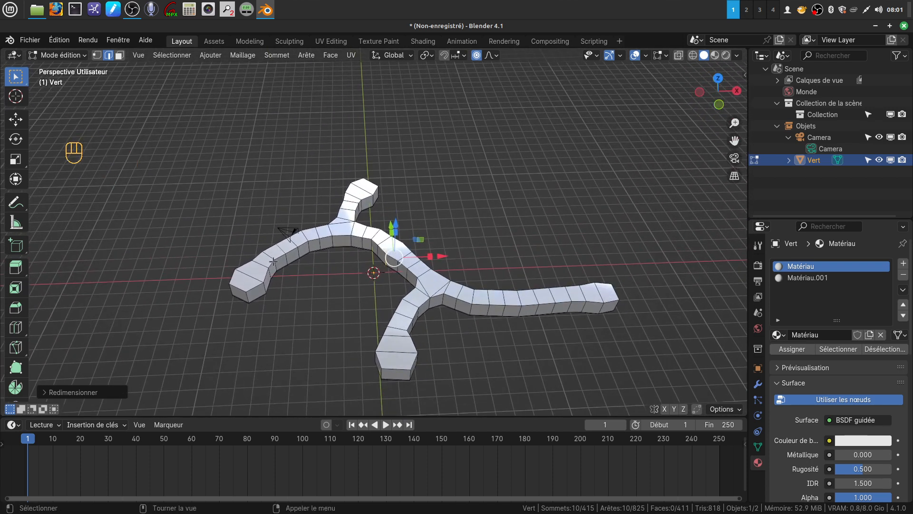
pyautogui.click(251, 276)
pyautogui.moveTo(241, 239); pyautogui.dragTo(264, 237)
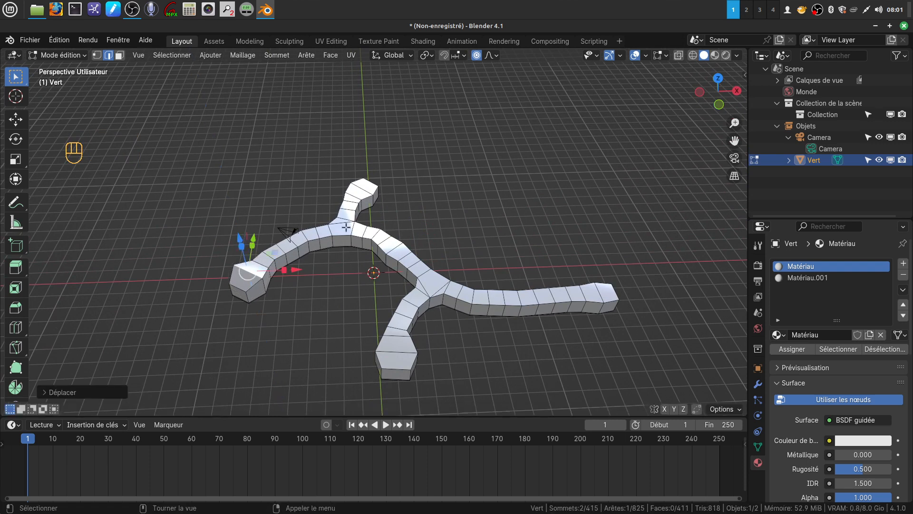
pyautogui.click(395, 244)
pyautogui.press('g')
pyautogui.press('z')
pyautogui.click(524, 263)
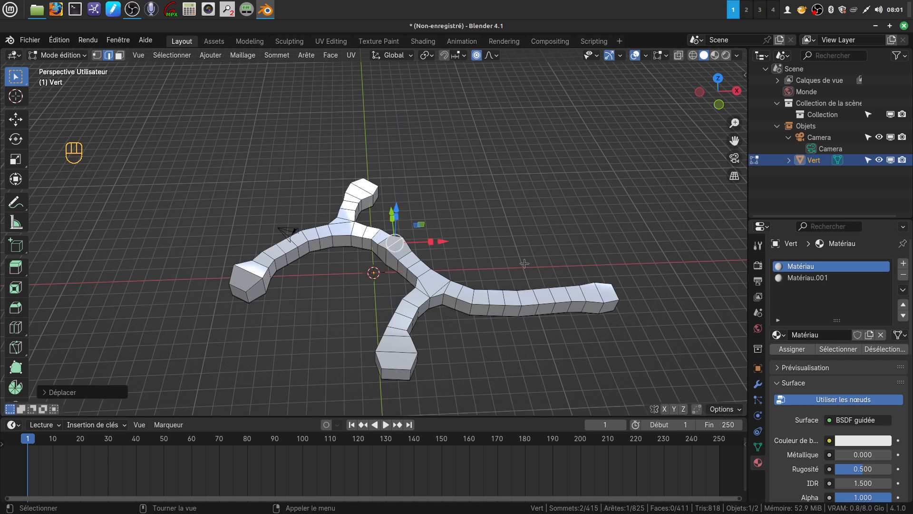
pyautogui.click(399, 349)
pyautogui.moveTo(393, 314); pyautogui.dragTo(393, 308)
# - Add a lengthwise loop cut around the tunnel's side walls and slide it toward the floor by a factor of about 0.23
pyautogui.moveTo(509, 370)
pyautogui.mouseDown(button='middle')
pyautogui.moveTo(463, 357)
pyautogui.moveTo(438, 327)
pyautogui.moveTo(504, 374)
pyautogui.moveTo(485, 348)
pyautogui.moveTo(505, 366)
pyautogui.mouseUp(button='middle')
pyautogui.moveTo(480, 326); pyautogui.dragTo(430, 282, button='middle')
pyautogui.scroll(3, 442, 281)
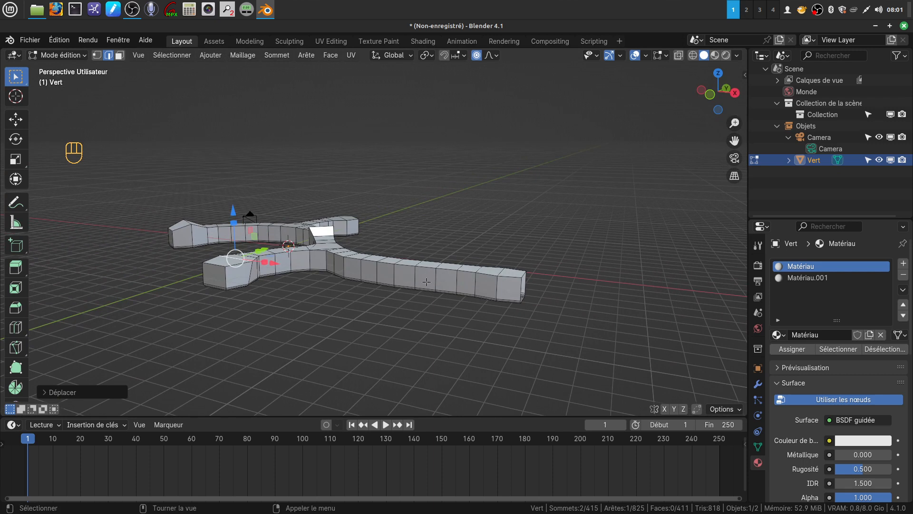
pyautogui.hotkey('ctrl', 'r')
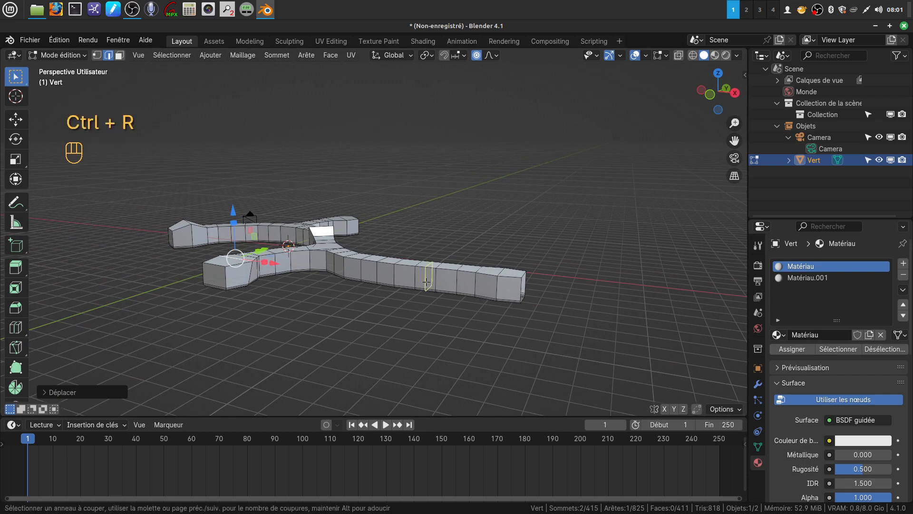
pyautogui.click(413, 280)
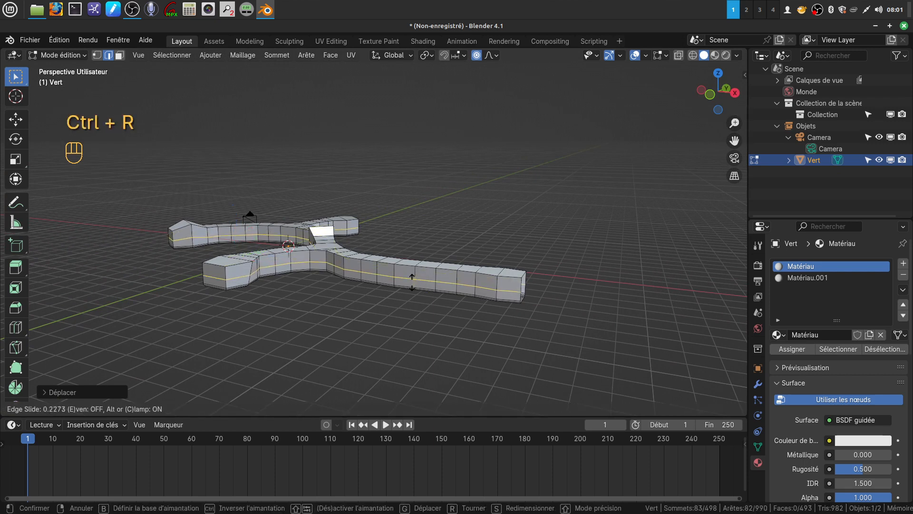
pyautogui.click(412, 281)
# - Return to Object Mode and add a Catmull-Clark Subdivision Surface modifier to the tunnel with viewport levels set to 2
pyautogui.moveTo(486, 280); pyautogui.dragTo(438, 282, button='middle')
pyautogui.scroll(2, 465, 314)
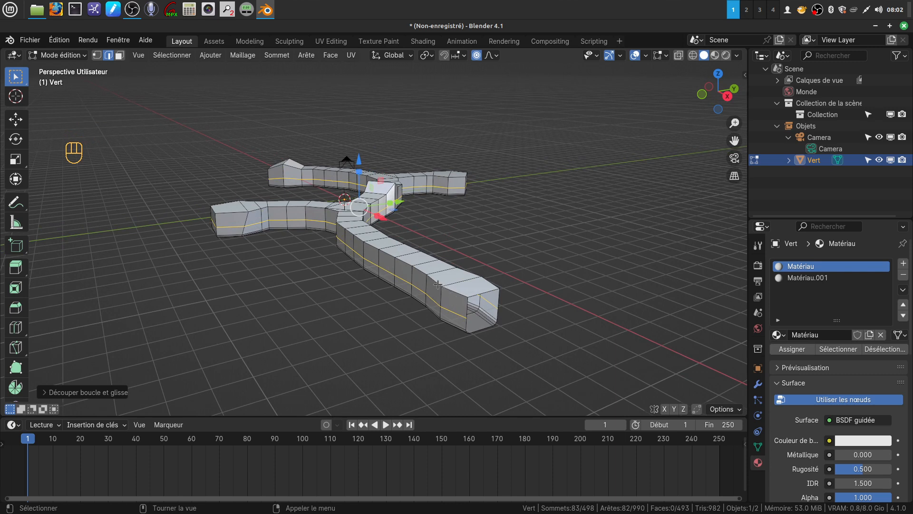
pyautogui.moveTo(476, 293); pyautogui.dragTo(437, 289, button='middle')
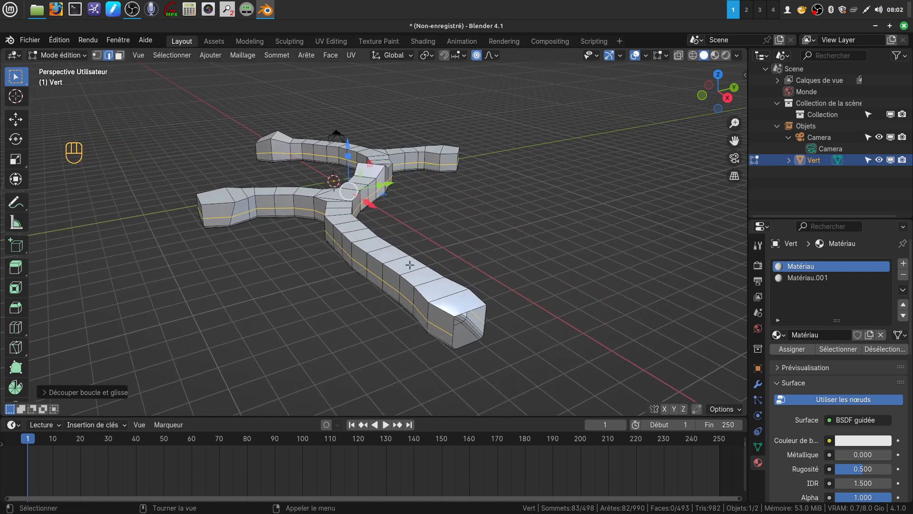
pyautogui.moveTo(461, 298); pyautogui.dragTo(467, 371, button='middle')
pyautogui.moveTo(432, 265); pyautogui.dragTo(470, 299, button='middle')
pyautogui.press('Tab')
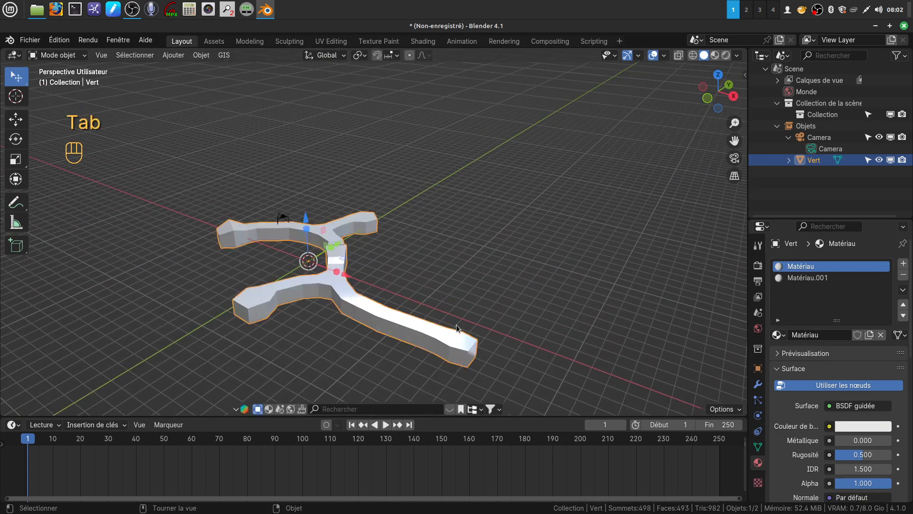
pyautogui.keyDown('shift'); pyautogui.moveTo(418, 360); pyautogui.dragTo(435, 299, button='middle'); pyautogui.keyUp('shift')
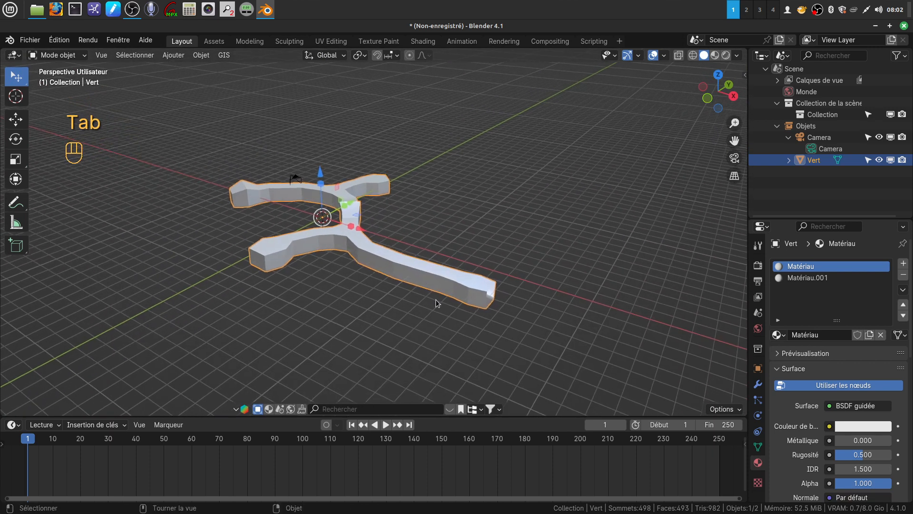
pyautogui.click(758, 385)
pyautogui.click(854, 264)
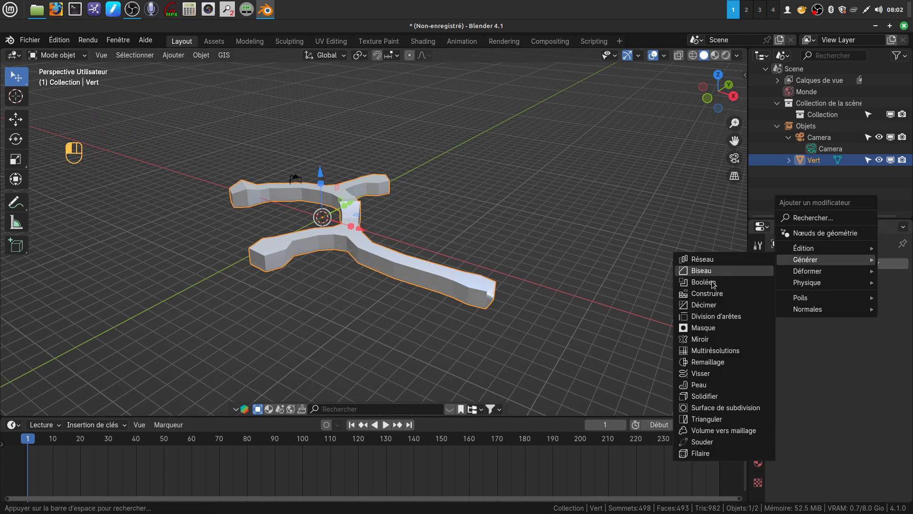
pyautogui.click(726, 408)
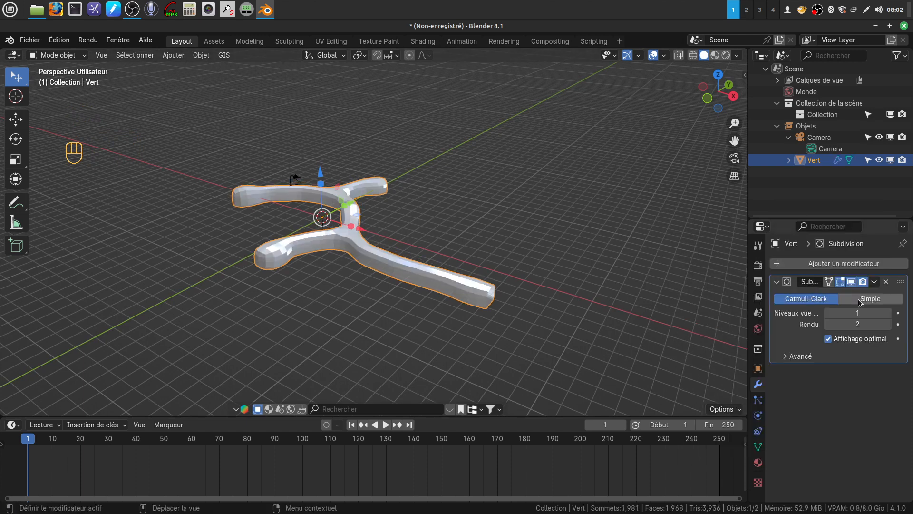
pyautogui.click(888, 313)
# - Apply smooth shading to the tunnel object
pyautogui.moveTo(576, 294); pyautogui.dragTo(511, 308, button='middle')
pyautogui.rightClick(469, 296)
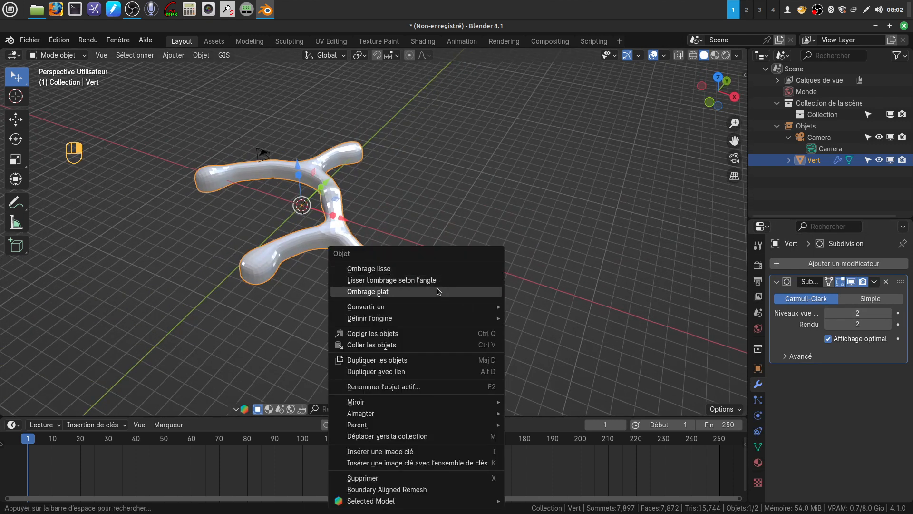
pyautogui.click(430, 269)
# - Enter Edit Mode with nothing selected and select the floor faces through the Matériau material slot
pyautogui.moveTo(445, 272)
pyautogui.mouseDown(button='middle')
pyautogui.moveTo(373, 214)
pyautogui.moveTo(350, 208)
pyautogui.moveTo(331, 221)
pyautogui.moveTo(366, 285)
pyautogui.moveTo(443, 284)
pyautogui.moveTo(463, 274)
pyautogui.moveTo(455, 240)
pyautogui.moveTo(508, 169)
pyautogui.moveTo(507, 200)
pyautogui.moveTo(436, 274)
pyautogui.moveTo(479, 284)
pyautogui.moveTo(483, 298)
pyautogui.moveTo(468, 309)
pyautogui.moveTo(476, 266)
pyautogui.moveTo(512, 333)
pyautogui.moveTo(517, 280)
pyautogui.mouseUp(button='middle')
pyautogui.press('Tab')
pyautogui.press('a')
pyautogui.press('Tab')
pyautogui.press('Tab')
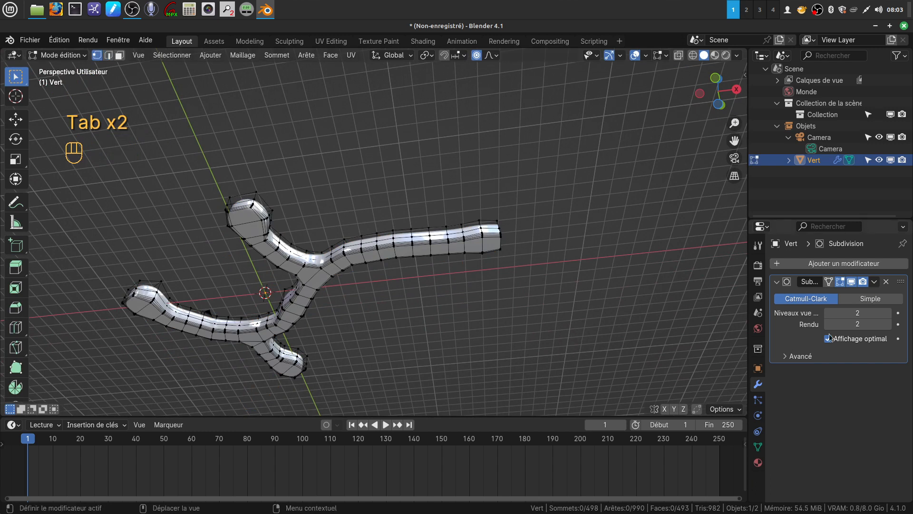
pyautogui.click(758, 462)
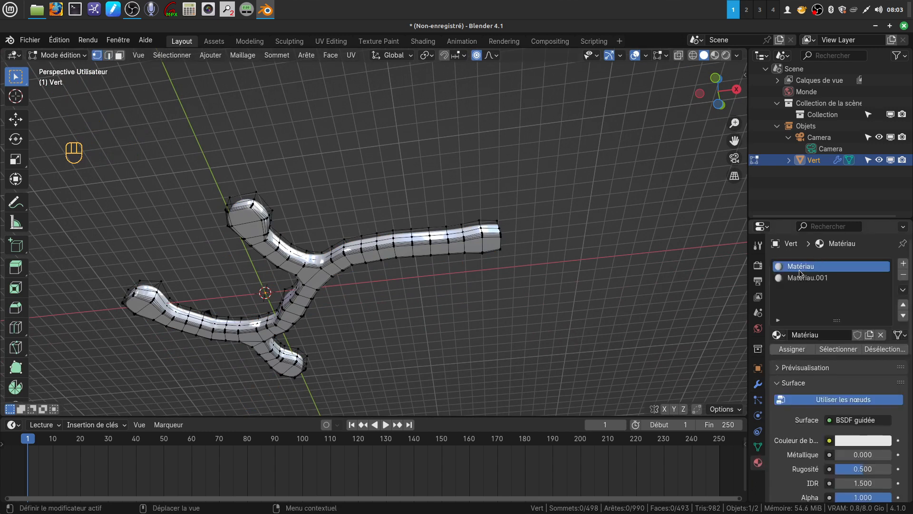
pyautogui.click(831, 350)
pyautogui.moveTo(414, 267); pyautogui.dragTo(412, 332, button='middle')
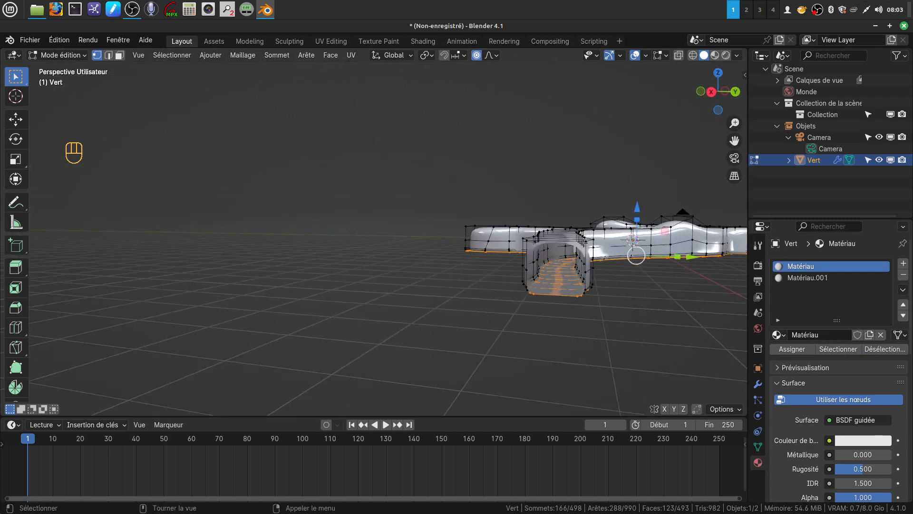
# - Move the selected floor faces slightly along Z, with proportional editing turned off
pyautogui.moveTo(638, 207); pyautogui.dragTo(640, 204)
pyautogui.scroll(3, 621, 281)
pyautogui.moveTo(626, 278); pyautogui.dragTo(607, 283, button='middle')
pyautogui.moveTo(730, 360); pyautogui.dragTo(747, 356, button='middle')
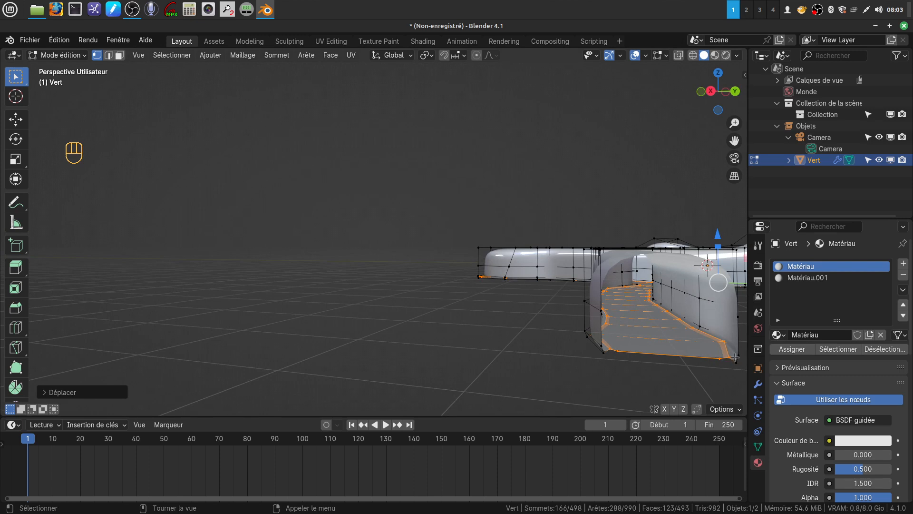
pyautogui.moveTo(630, 302); pyautogui.dragTo(587, 284, button='middle')
pyautogui.moveTo(646, 303); pyautogui.dragTo(636, 282, button='middle')
pyautogui.scroll(-2, 637, 293)
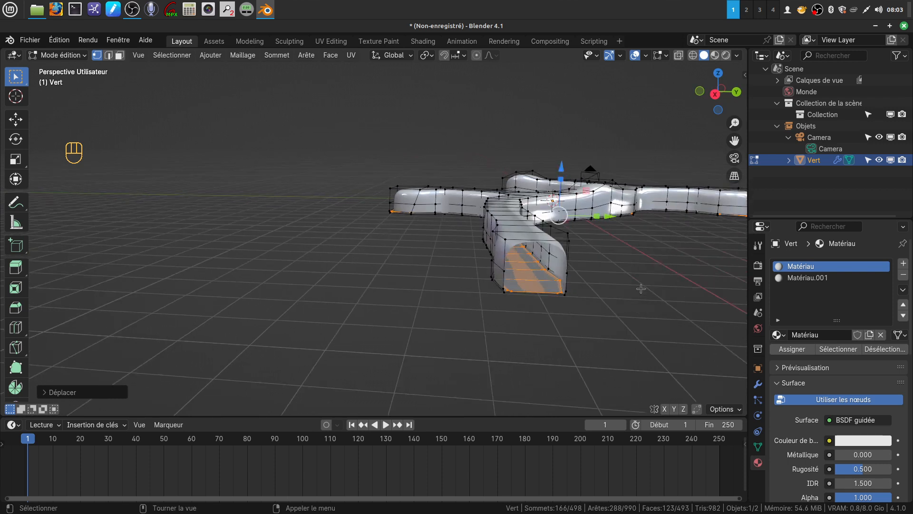
# - Select the entire tunnel mesh and scale it up along Z by a factor of about 1.11
pyautogui.moveTo(580, 251); pyautogui.dragTo(617, 264, button='middle')
pyautogui.press('a')
pyautogui.press('a')
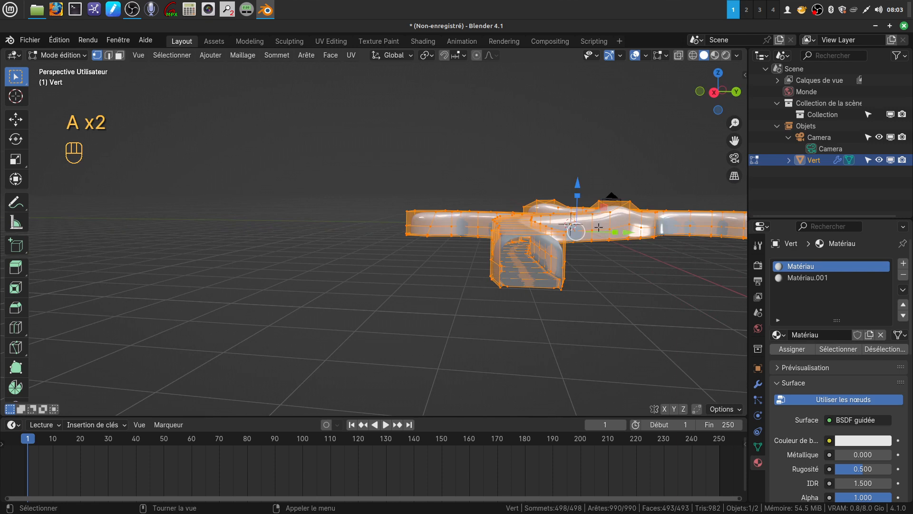
pyautogui.press('s')
pyautogui.press('z')
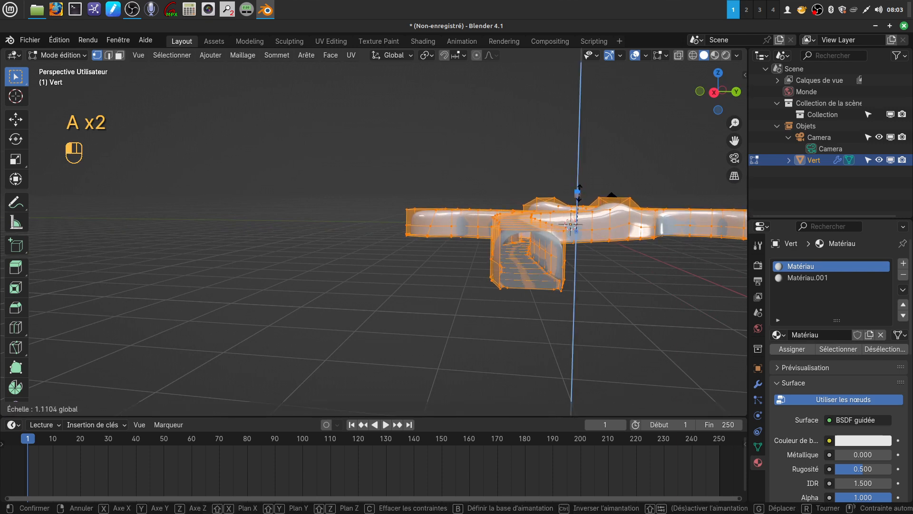
pyautogui.click(563, 323)
# - Clear the selection and reselect only the tunnel's floor faces through the Matériau material slot in Edit Mode
pyautogui.hotkey('alt', 'a')
pyautogui.moveTo(564, 323); pyautogui.dragTo(559, 224, button='middle')
pyautogui.press('Tab')
pyautogui.press('Tab')
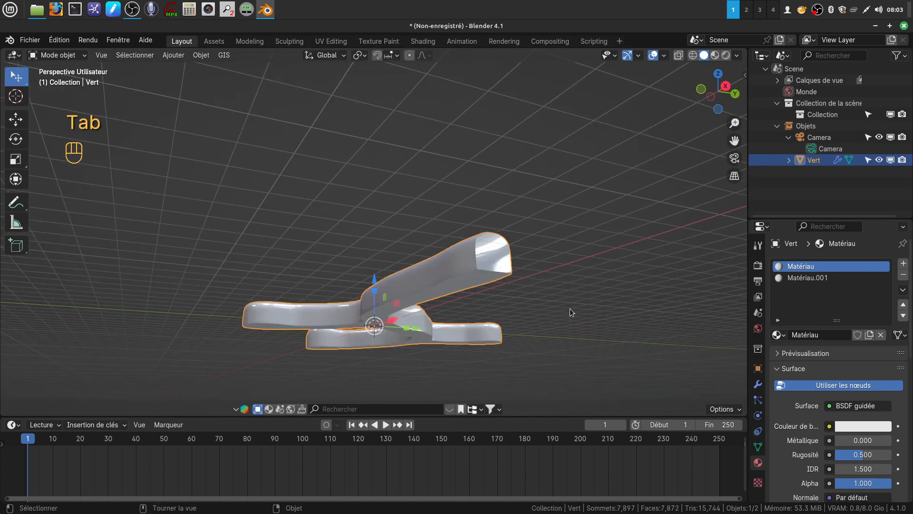
pyautogui.click(825, 352)
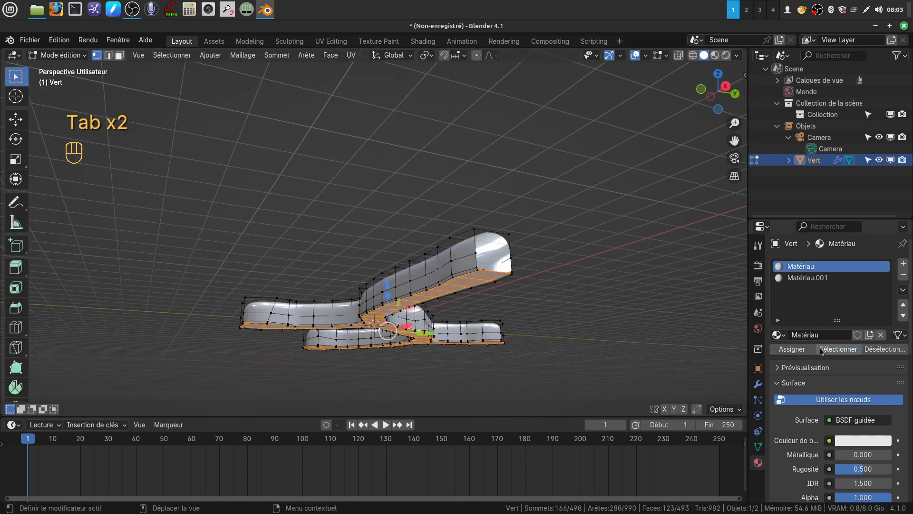
pyautogui.moveTo(546, 295); pyautogui.dragTo(540, 309, button='middle')
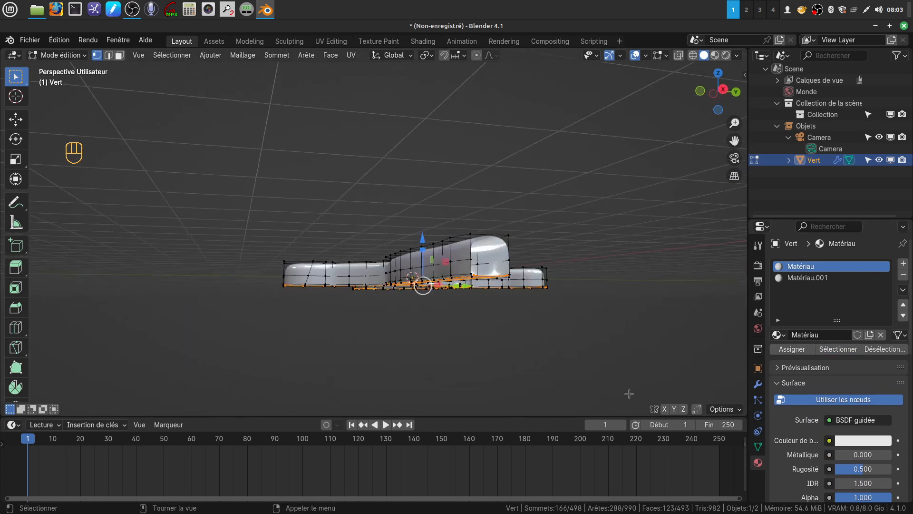
# - Grow the floor selection once so it includes the adjoining strip at the base of the walls
pyautogui.moveTo(594, 324); pyautogui.dragTo(511, 279, button='middle')
pyautogui.scroll(5, 541, 302)
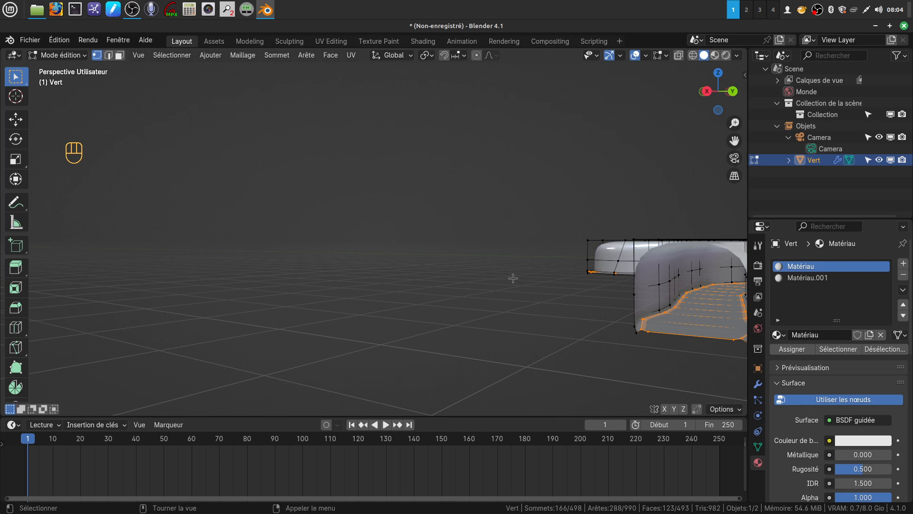
pyautogui.press('ctrl')
pyautogui.press('ctrl+KP_Add')
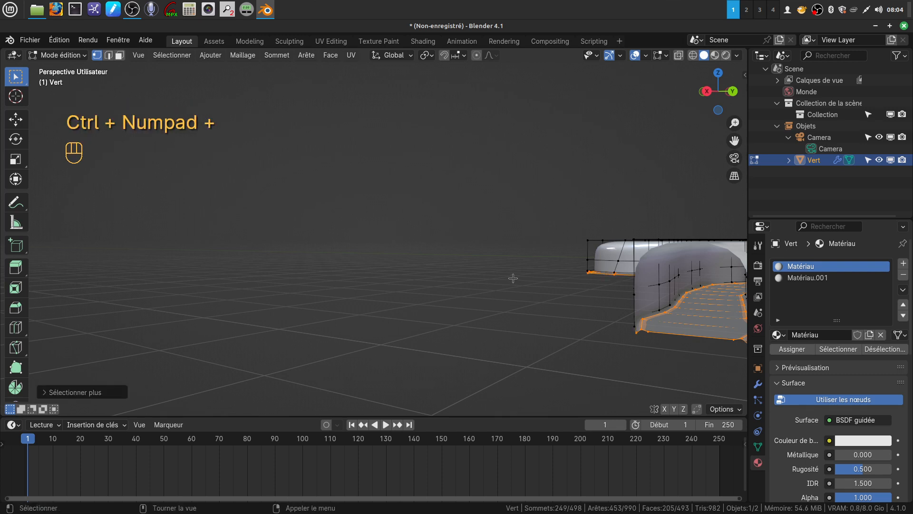
pyautogui.moveTo(656, 328); pyautogui.dragTo(838, 304, button='middle')
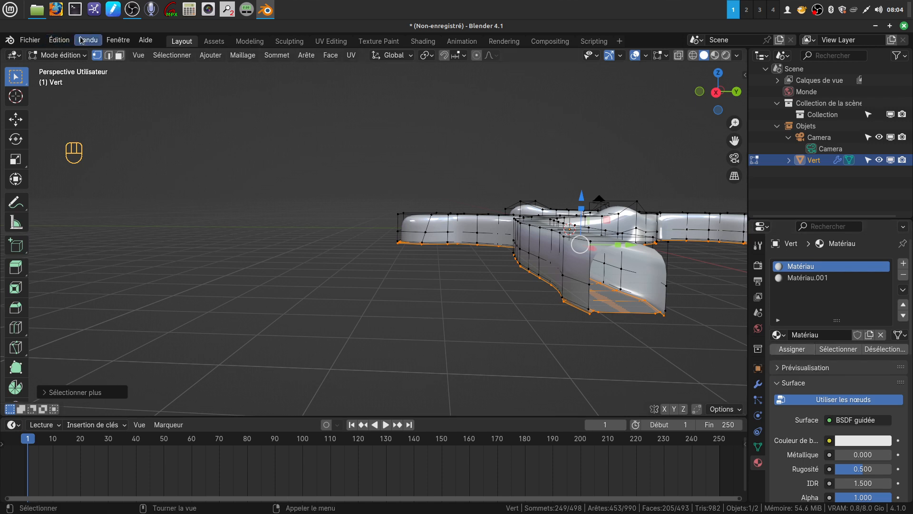
# - Switch to face selection and invert the selection so the wall and ceiling faces are selected instead of the floor
pyautogui.click(120, 56)
pyautogui.moveTo(502, 323)
pyautogui.mouseDown(button='middle')
pyautogui.moveTo(458, 325)
pyautogui.moveTo(490, 323)
pyautogui.mouseUp(button='middle')
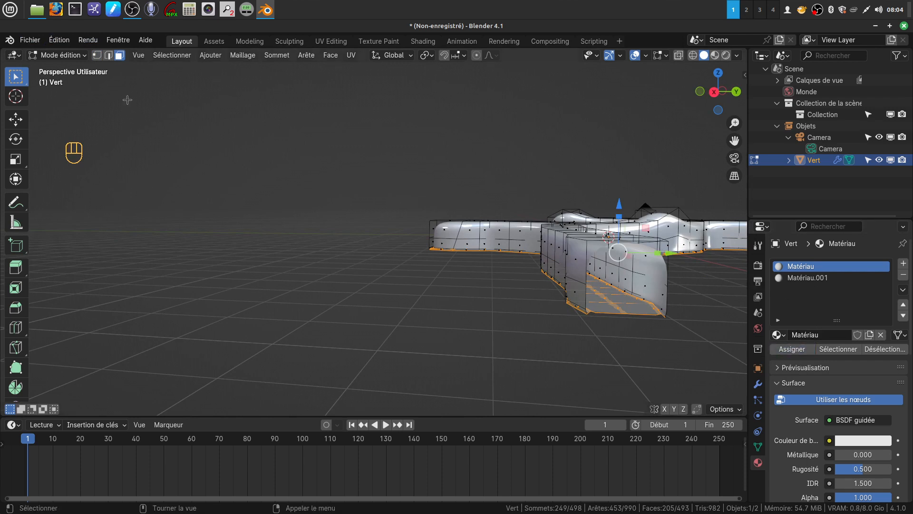
pyautogui.click(181, 57)
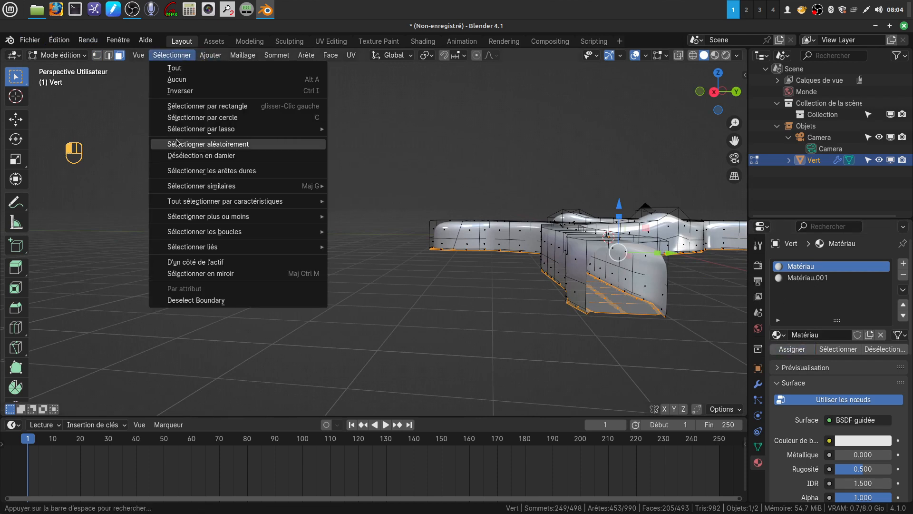
pyautogui.click(186, 91)
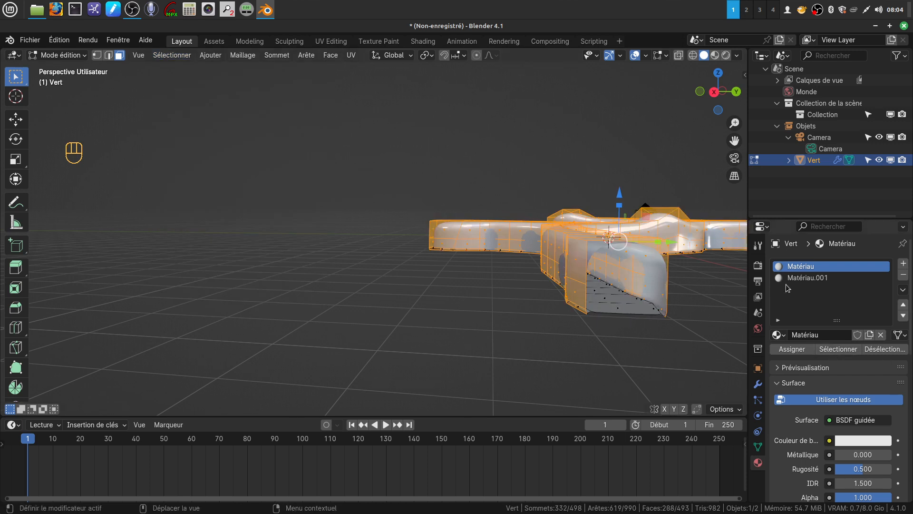
# - Assign the Matériau.001 material to the selected wall and ceiling faces
pyautogui.click(799, 278)
pyautogui.click(792, 350)
pyautogui.moveTo(562, 362); pyautogui.dragTo(250, 170, button='middle')
pyautogui.moveTo(579, 301); pyautogui.dragTo(579, 320, button='middle')
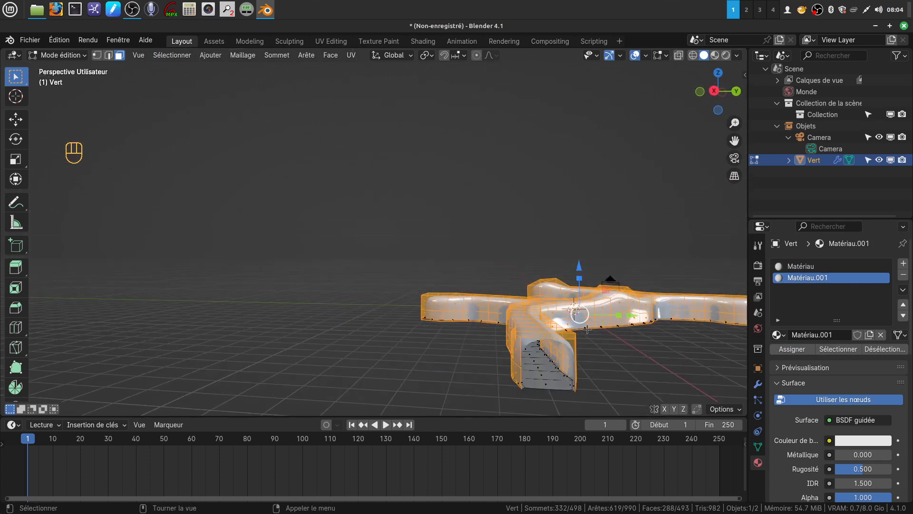
# - Add a new vertex group to the tunnel mesh while the wall and ceiling faces are selected
pyautogui.click(759, 447)
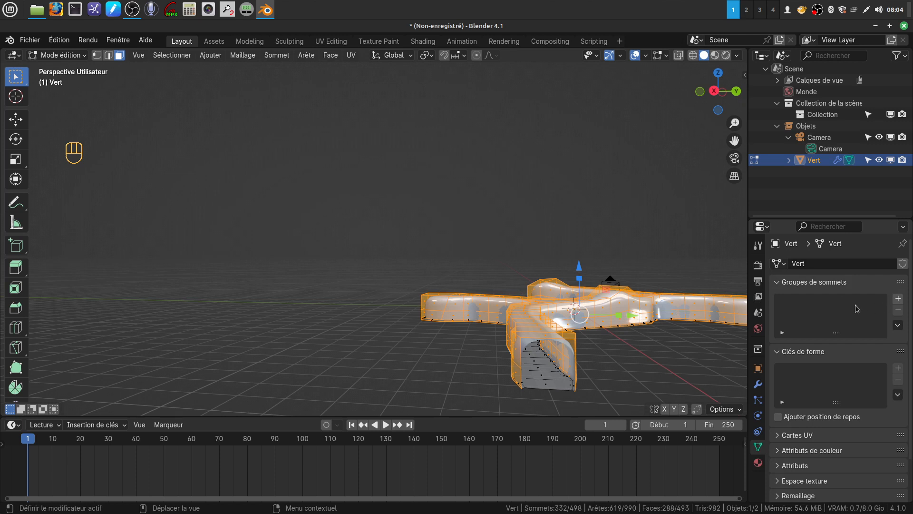
pyautogui.click(899, 299)
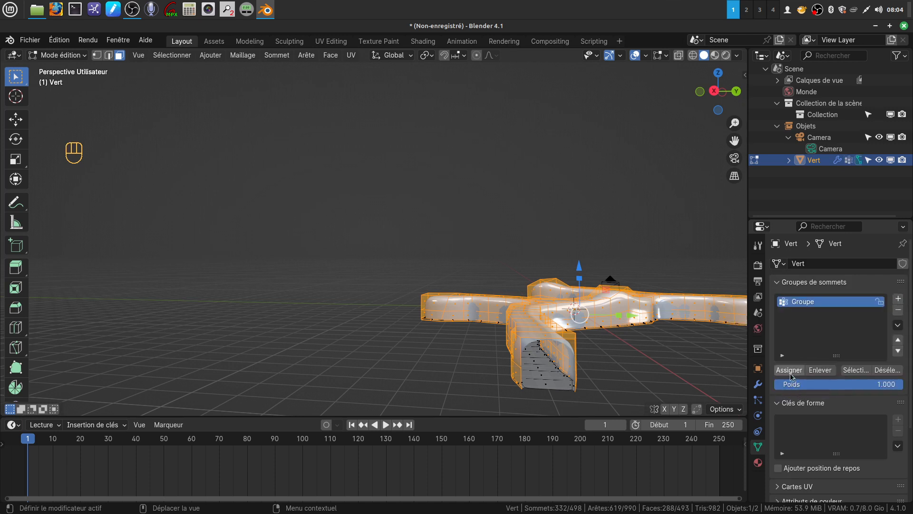
# - Assign the selected wall and ceiling faces to the vertex group and rename the group mur
pyautogui.click(793, 370)
pyautogui.doubleClick(817, 302)
pyautogui.press('BackSpace')
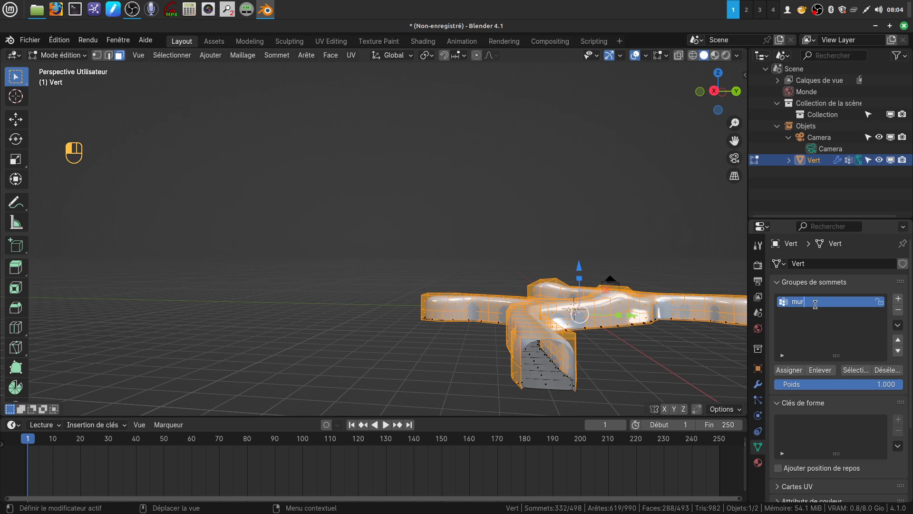
pyautogui.press('Return')
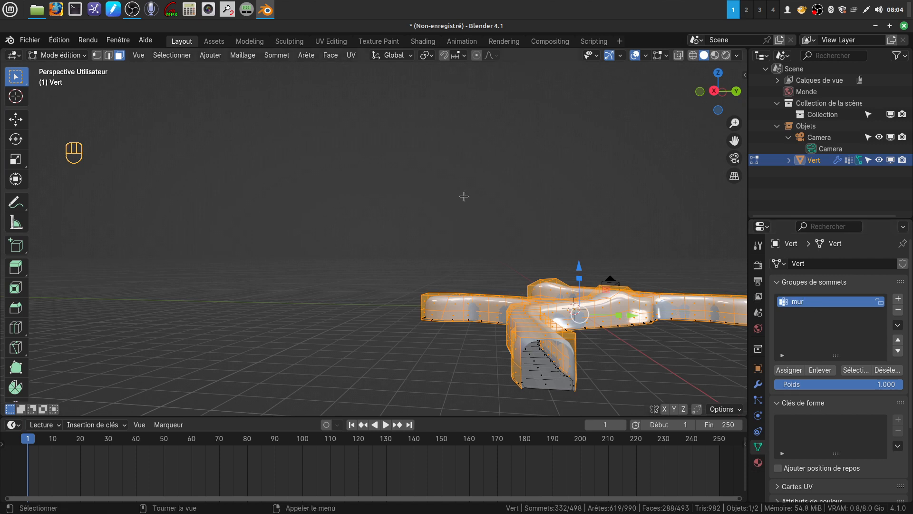
# - Invert the selection, assign the floor faces to a new vertex group named sol, and return to Object Mode
pyautogui.click(170, 55)
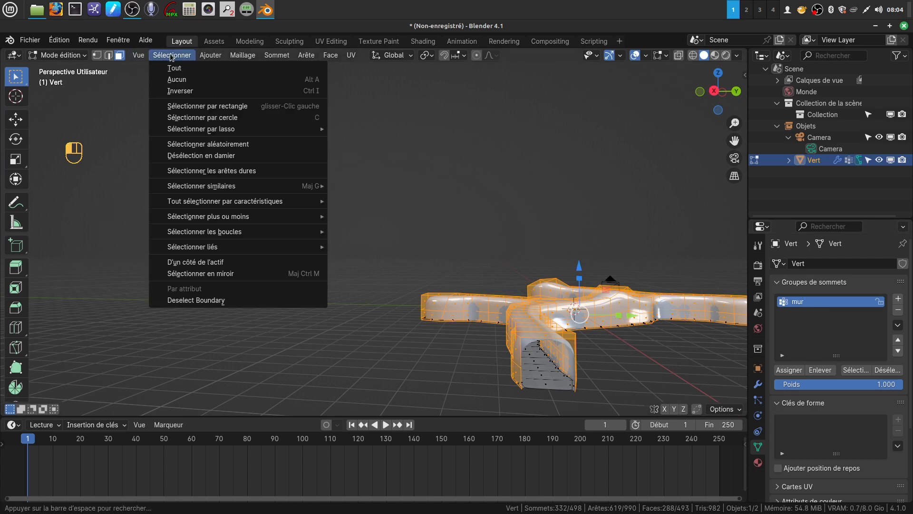
pyautogui.click(178, 90)
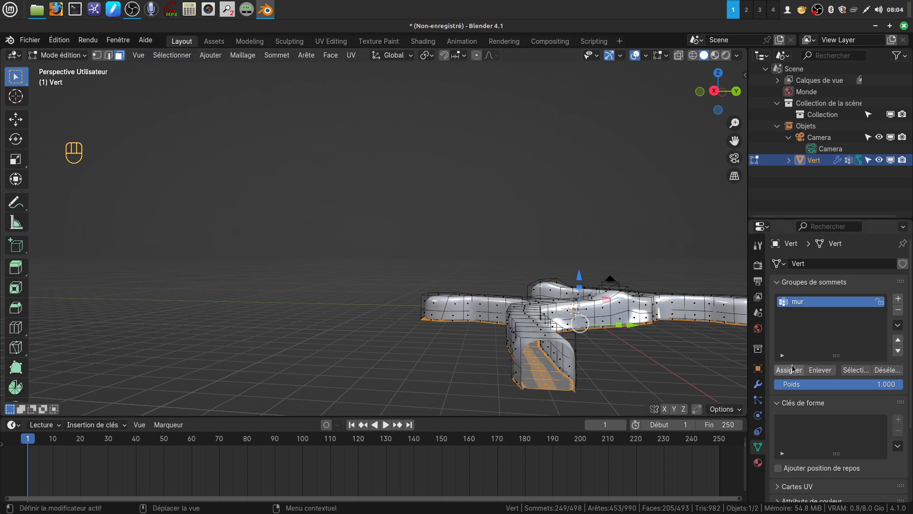
pyautogui.click(898, 299)
pyautogui.doubleClick(812, 314)
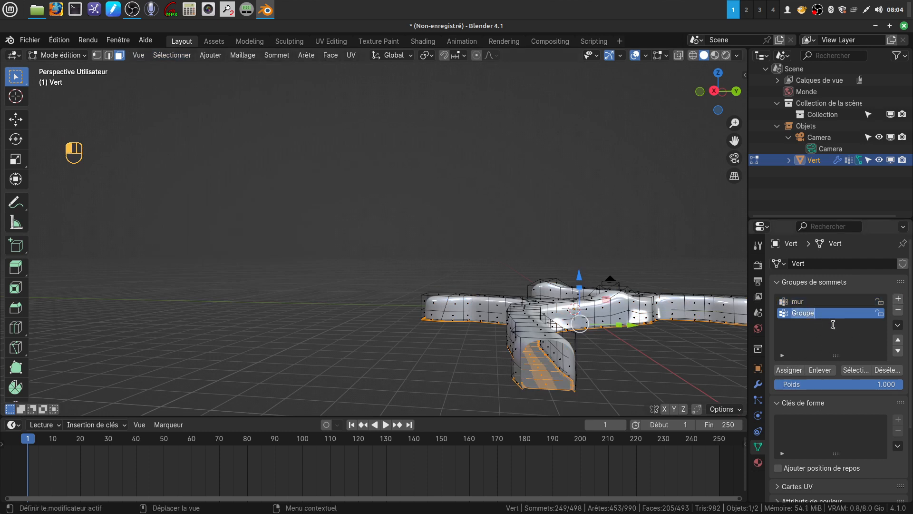
pyautogui.press('BackSpace')
pyautogui.click(795, 373)
pyautogui.scroll(-3, 589, 343)
pyautogui.moveTo(588, 337); pyautogui.dragTo(621, 349, button='middle')
pyautogui.keyDown('shift'); pyautogui.moveTo(529, 314); pyautogui.dragTo(391, 252, button='middle'); pyautogui.keyUp('shift')
pyautogui.scroll(3, 428, 307)
pyautogui.moveTo(410, 308); pyautogui.dragTo(566, 315, button='middle')
pyautogui.press('Tab')
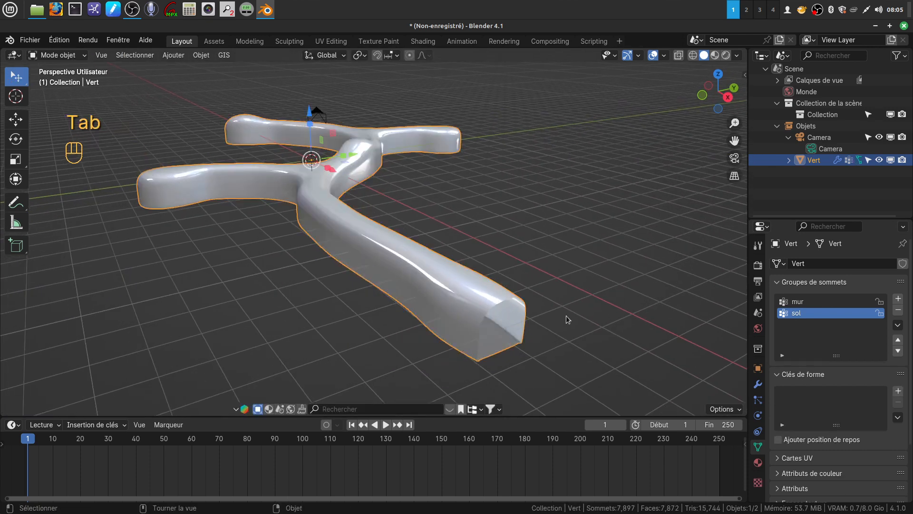
# - In Edit Mode, select the faces that use Matériau.001 to identify them, and rename that material mur
pyautogui.click(758, 462)
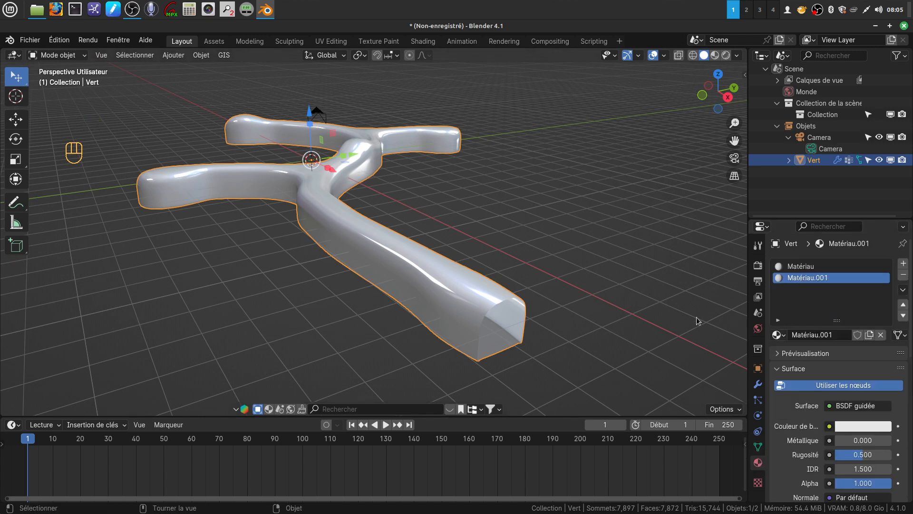
pyautogui.press('Tab')
pyautogui.press('Tab')
pyautogui.press('Tab')
pyautogui.press('a')
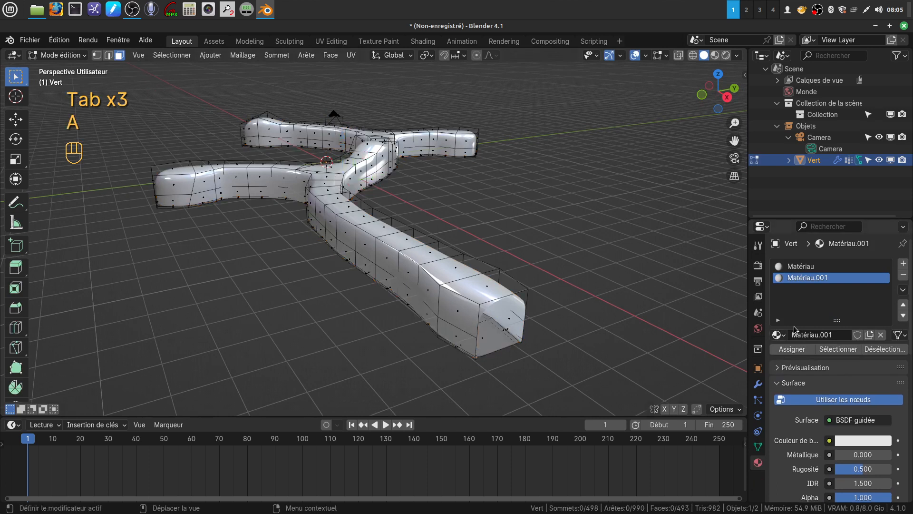
pyautogui.click(839, 350)
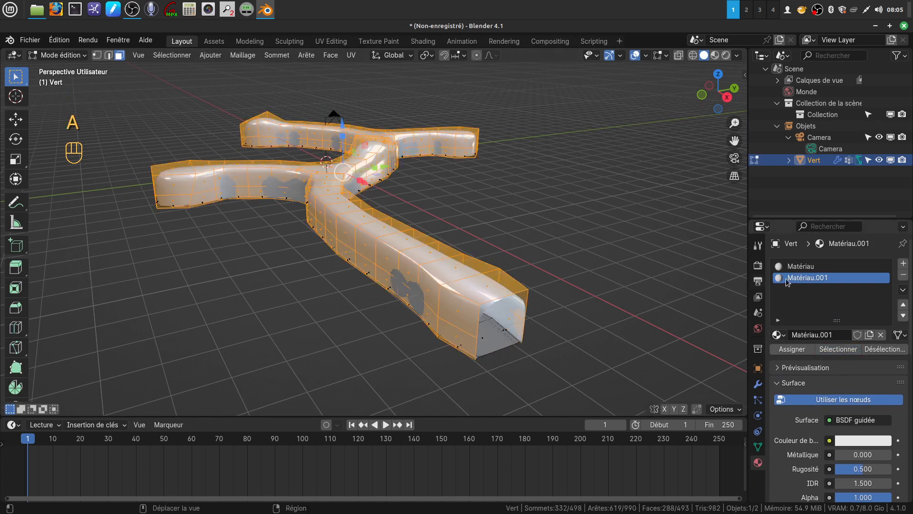
pyautogui.doubleClick(804, 278)
pyautogui.press('BackSpace')
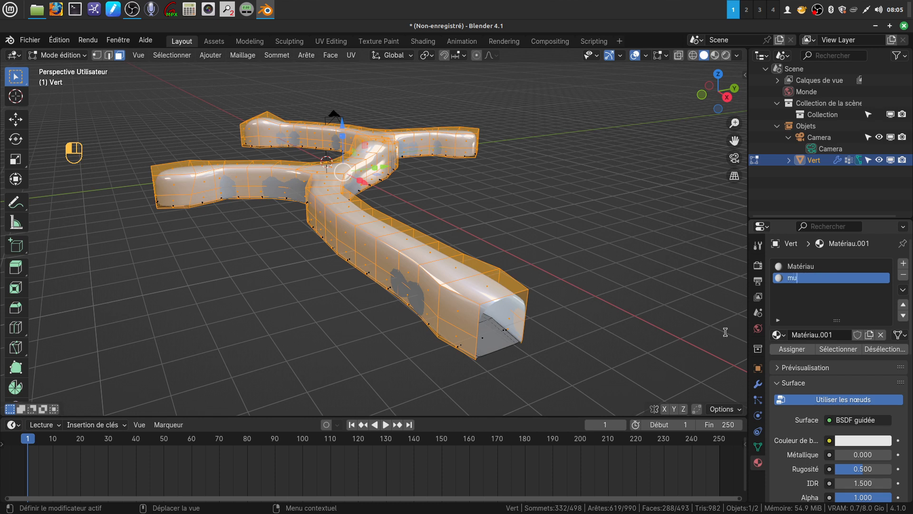
pyautogui.press('Return')
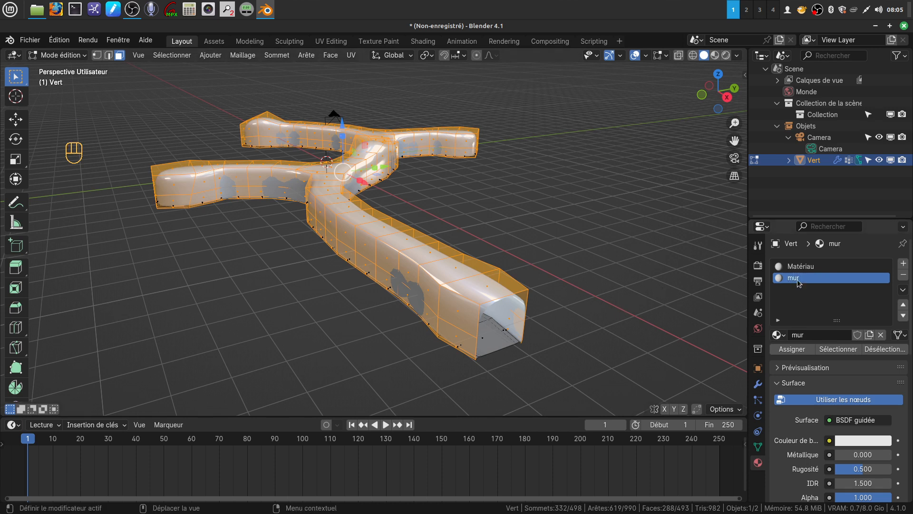
# - Select only the faces that use Matériau, rename that material sol, and return to Object Mode
pyautogui.press('a')
pyautogui.press('a')
pyautogui.click(808, 266)
pyautogui.click(839, 349)
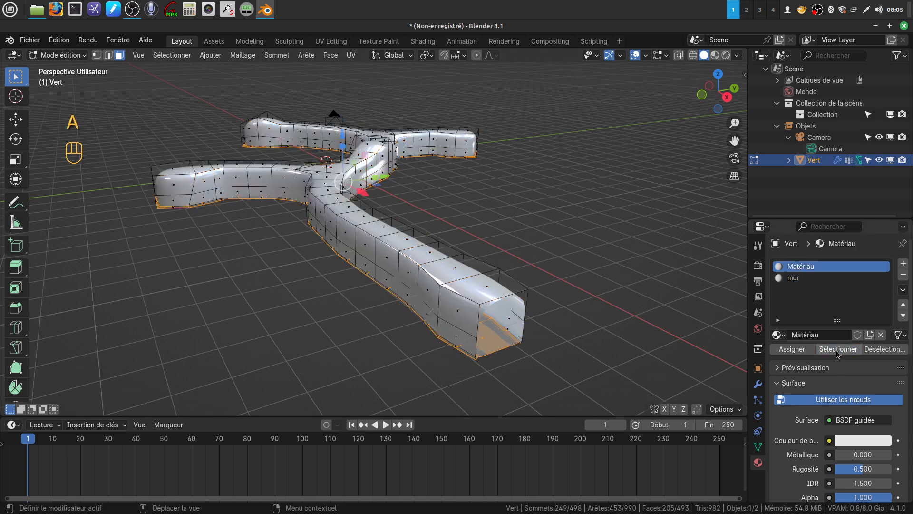
pyautogui.doubleClick(791, 267)
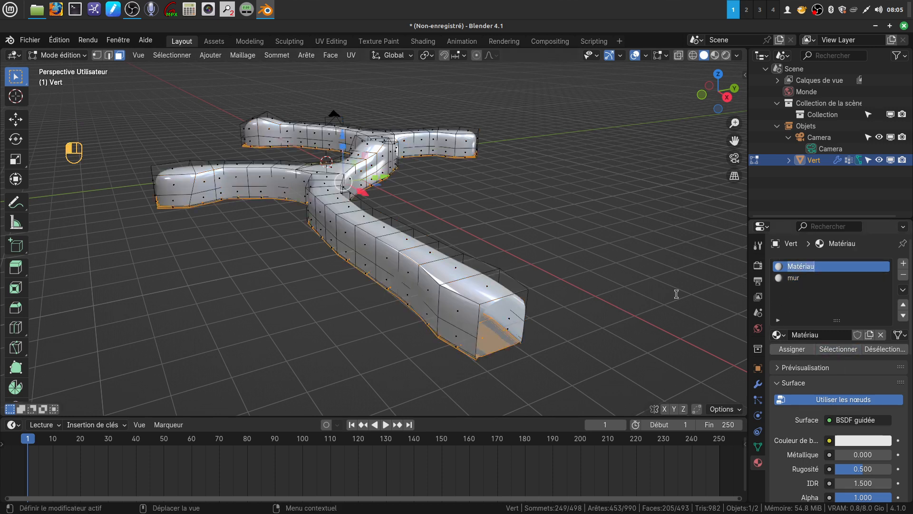
pyautogui.press('BackSpace')
pyautogui.press('Return')
pyautogui.moveTo(529, 253); pyautogui.dragTo(512, 246, button='middle')
pyautogui.moveTo(530, 297); pyautogui.dragTo(606, 329, button='middle')
pyautogui.press('Tab')
# - Add a Displace (Déplacement) modifier to the tunnel and limit it to the mur vertex group
pyautogui.scroll(-3, 843, 366)
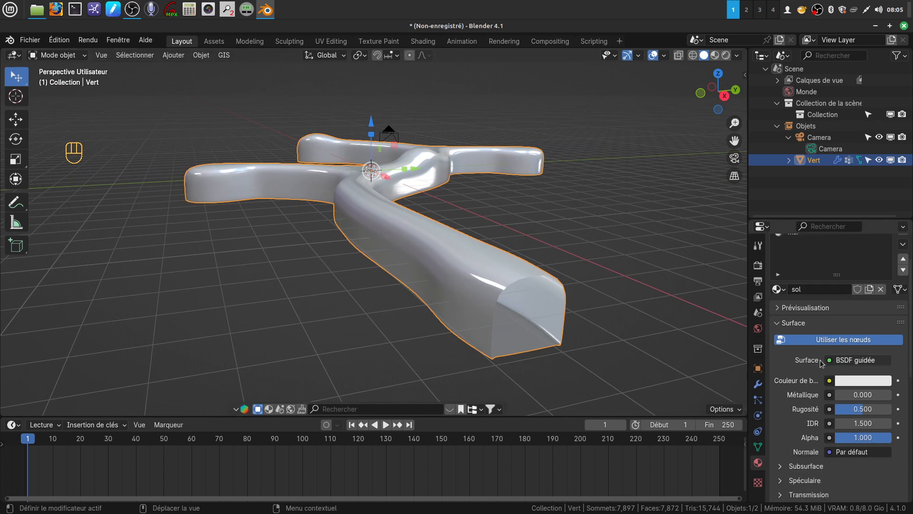
pyautogui.click(759, 384)
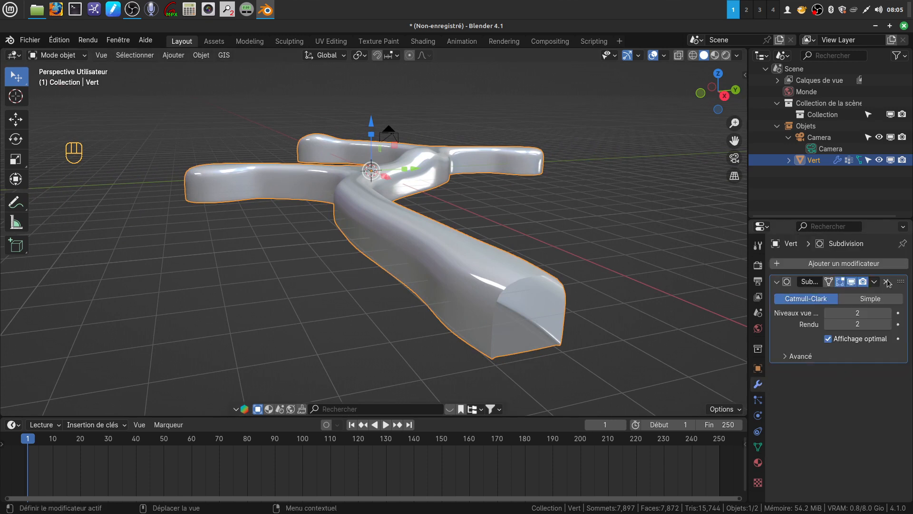
pyautogui.click(881, 264)
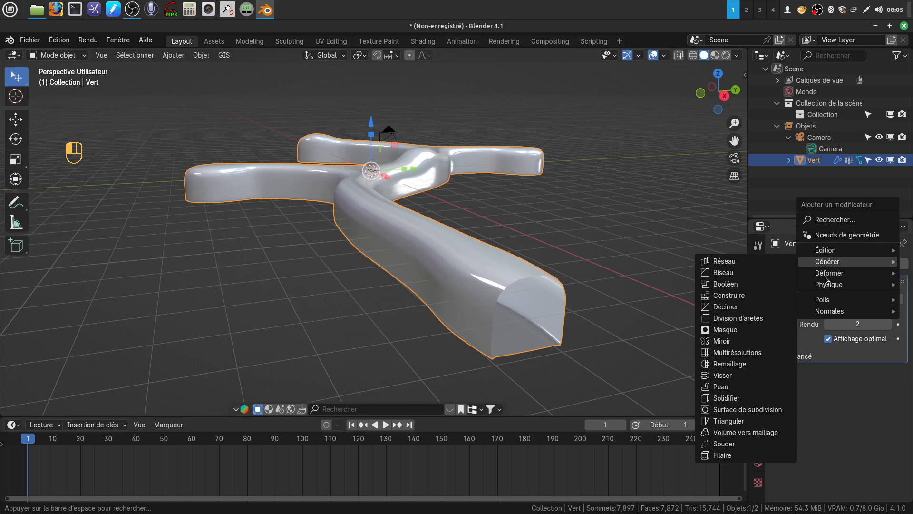
pyautogui.moveTo(826, 275)
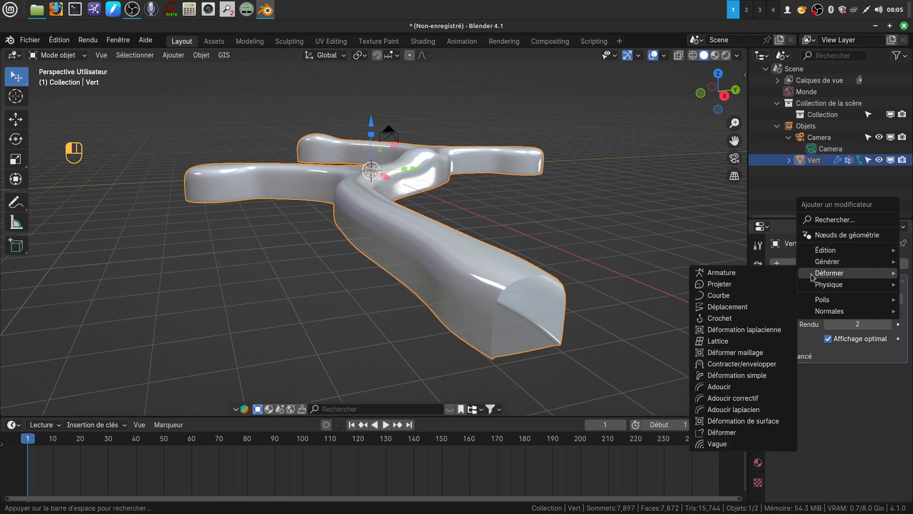
pyautogui.click(728, 307)
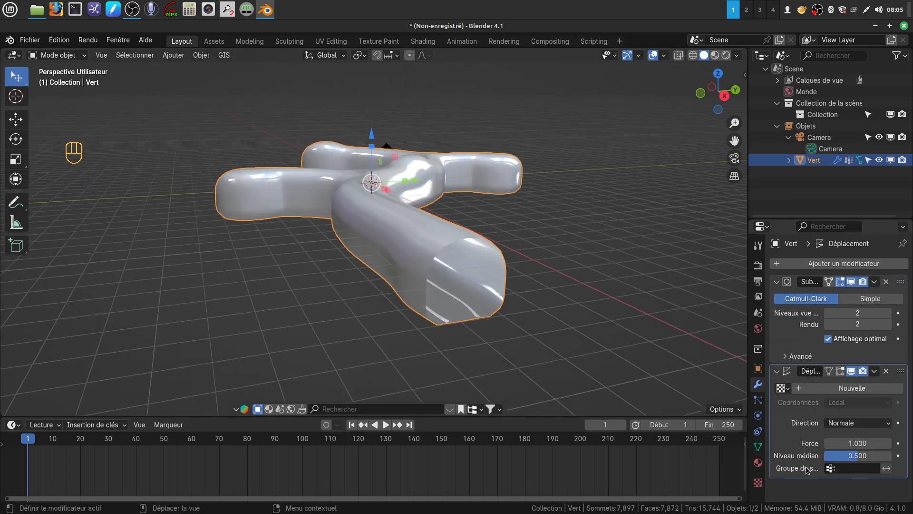
pyautogui.click(831, 470)
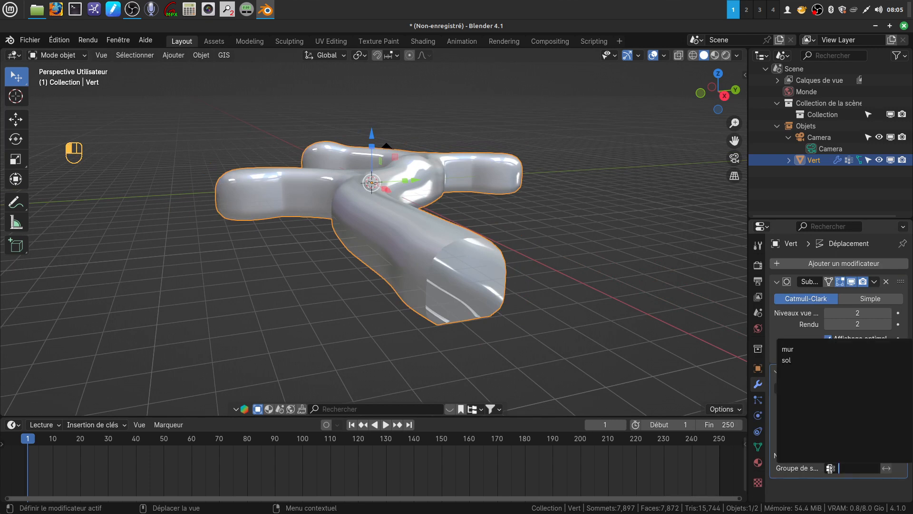
pyautogui.click(801, 349)
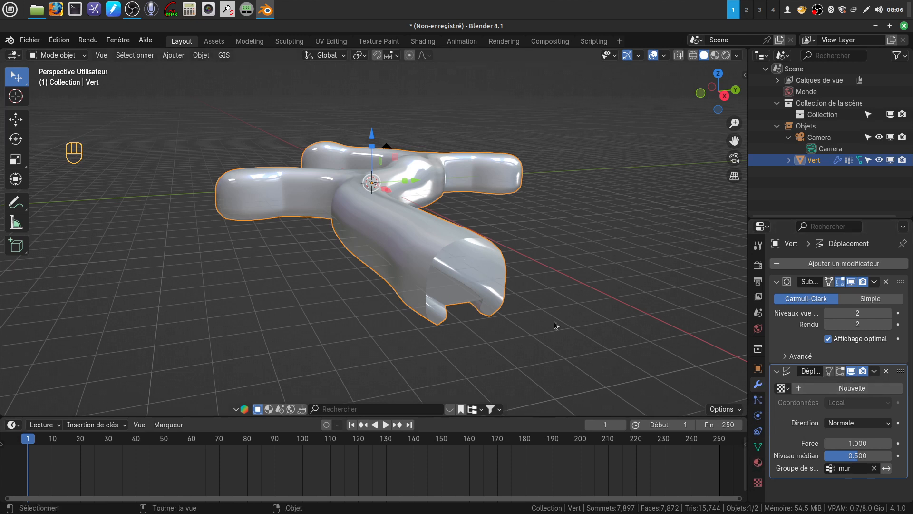
# - Create a new texture for the displacement, set its type to Nuages and its size to 1.79
pyautogui.click(845, 389)
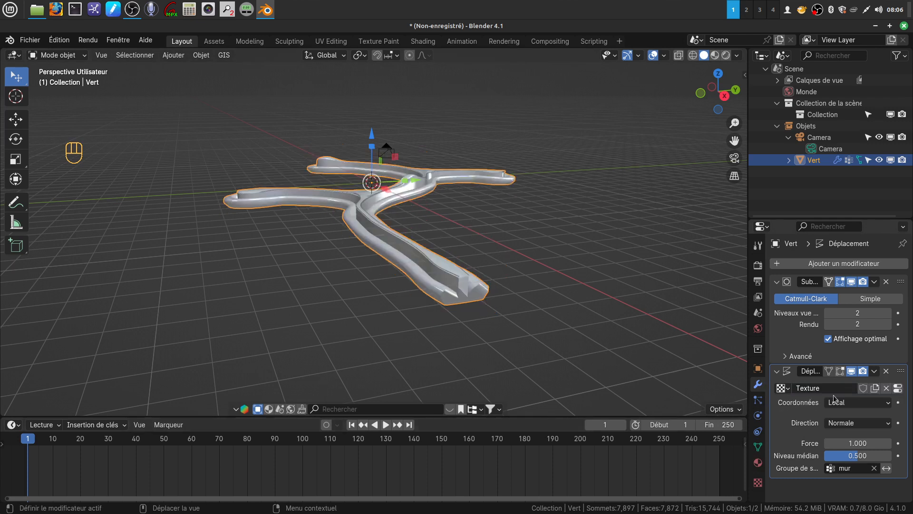
pyautogui.click(898, 389)
pyautogui.scroll(-2, 838, 435)
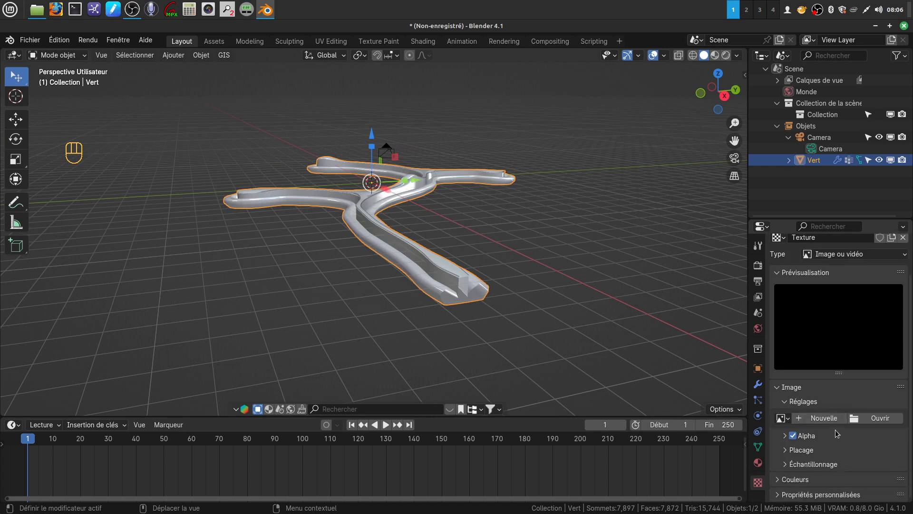
pyautogui.scroll(2, 837, 434)
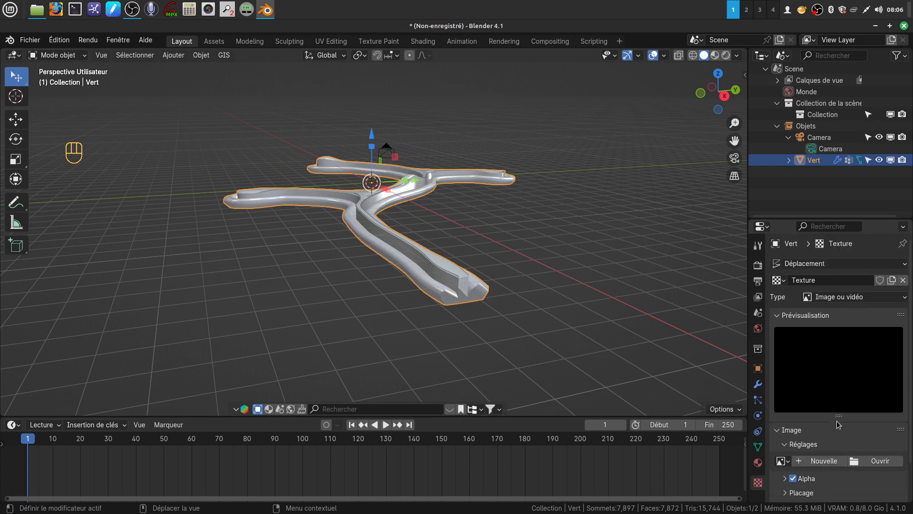
pyautogui.click(861, 297)
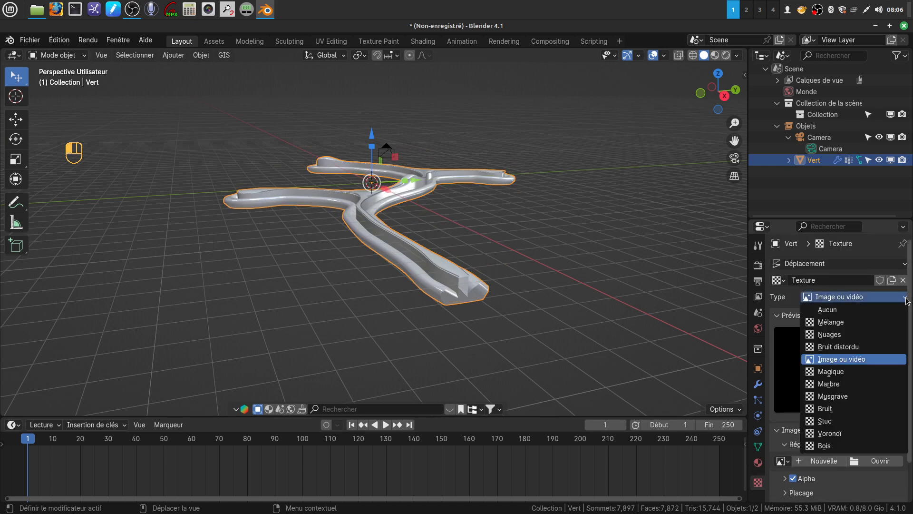
pyautogui.click(845, 335)
pyautogui.scroll(-2, 838, 438)
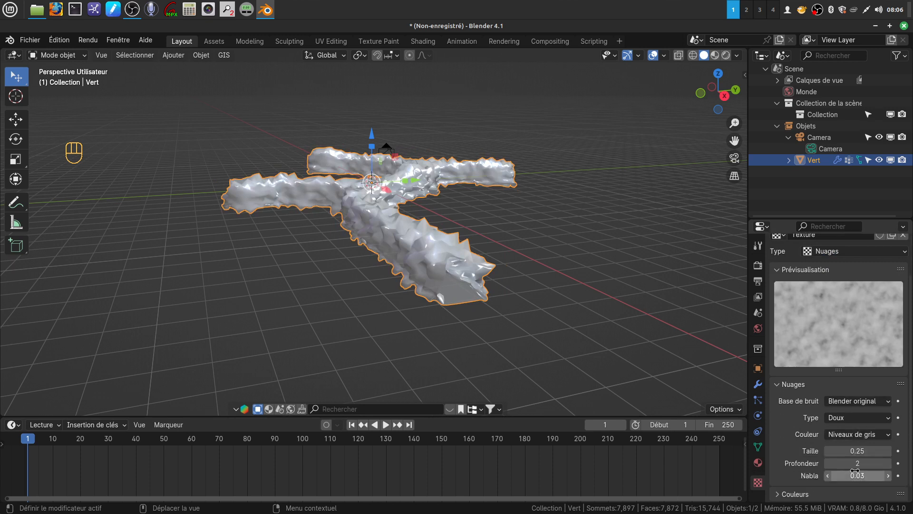
pyautogui.moveTo(856, 451); pyautogui.dragTo(907, 451)
pyautogui.moveTo(493, 312); pyautogui.dragTo(528, 333, button='middle')
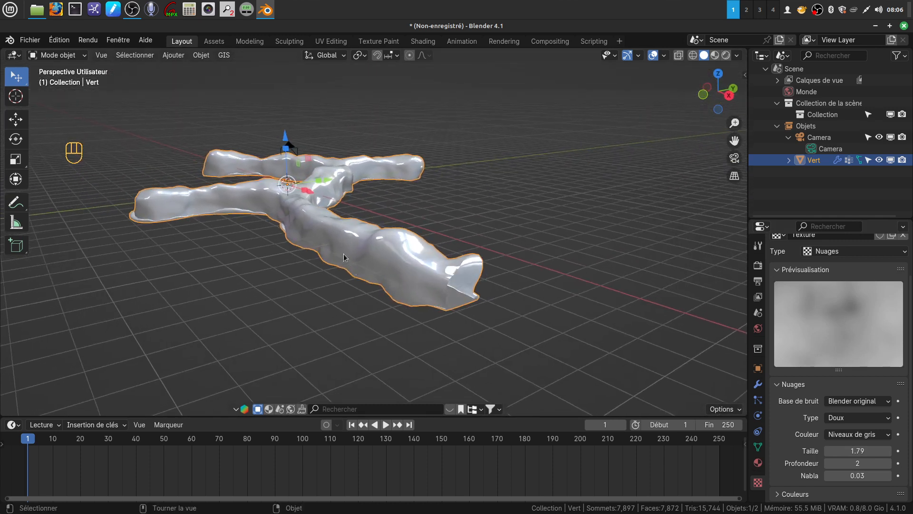
# - Set the displacement modifier's strength (Force) to 0.500 and check the tunnel from above and below
pyautogui.click(758, 386)
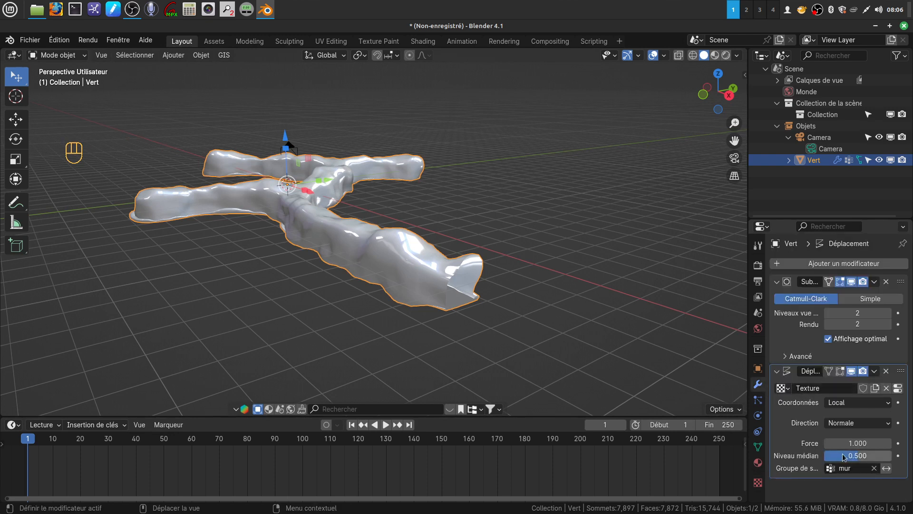
pyautogui.moveTo(859, 443); pyautogui.dragTo(841, 443)
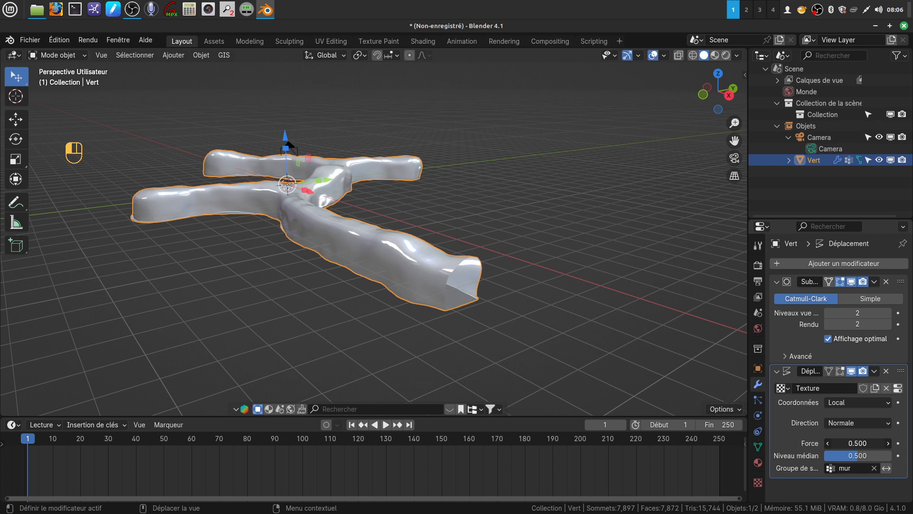
pyautogui.moveTo(487, 319)
pyautogui.mouseDown(button='middle')
pyautogui.moveTo(487, 355)
pyautogui.moveTo(446, 313)
pyautogui.moveTo(435, 282)
pyautogui.moveTo(497, 307)
pyautogui.moveTo(489, 329)
pyautogui.moveTo(481, 320)
pyautogui.mouseUp(button='middle')
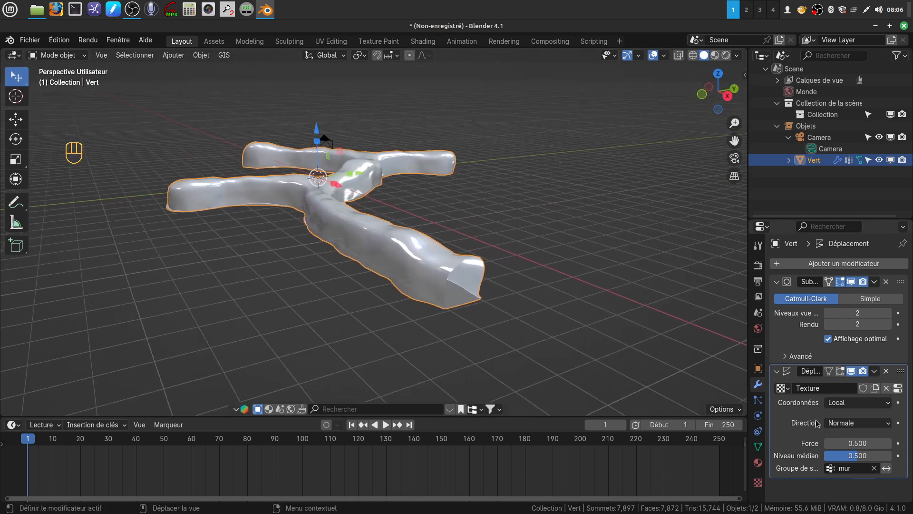
pyautogui.moveTo(456, 271); pyautogui.dragTo(432, 285, button='middle')
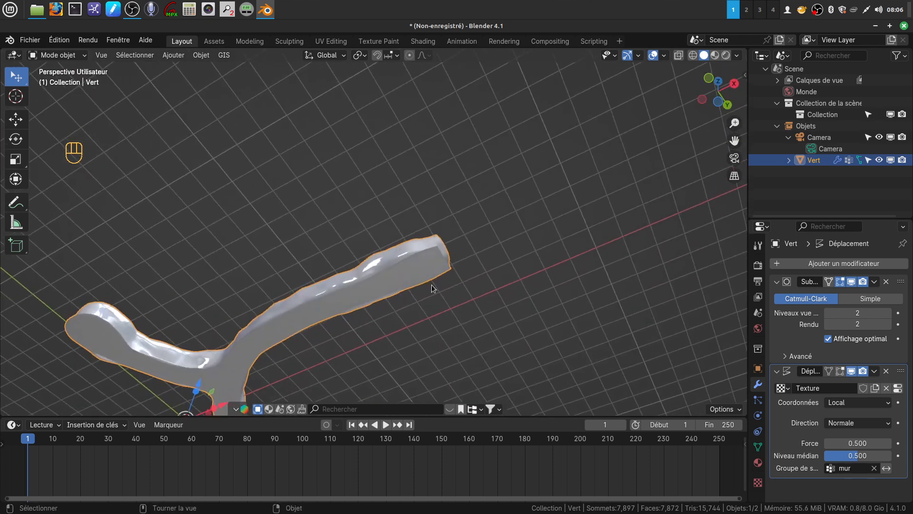
pyautogui.moveTo(511, 245); pyautogui.dragTo(471, 354, button='middle')
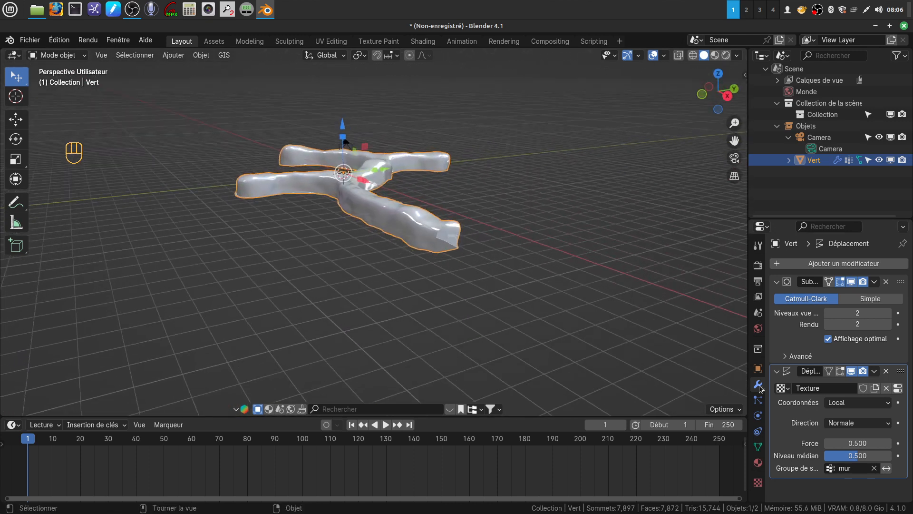
# - Duplicate the displacement modifier, keeping the mur vertex group
pyautogui.click(830, 467)
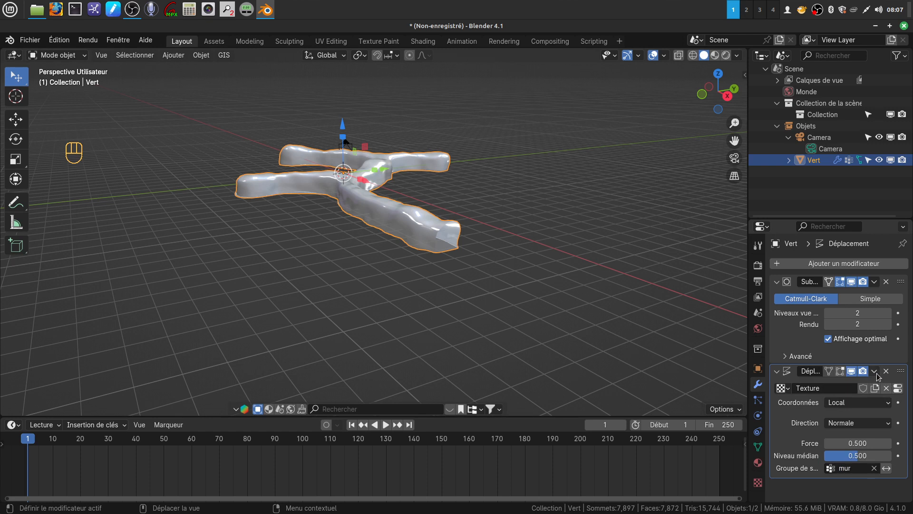
pyautogui.click(875, 371)
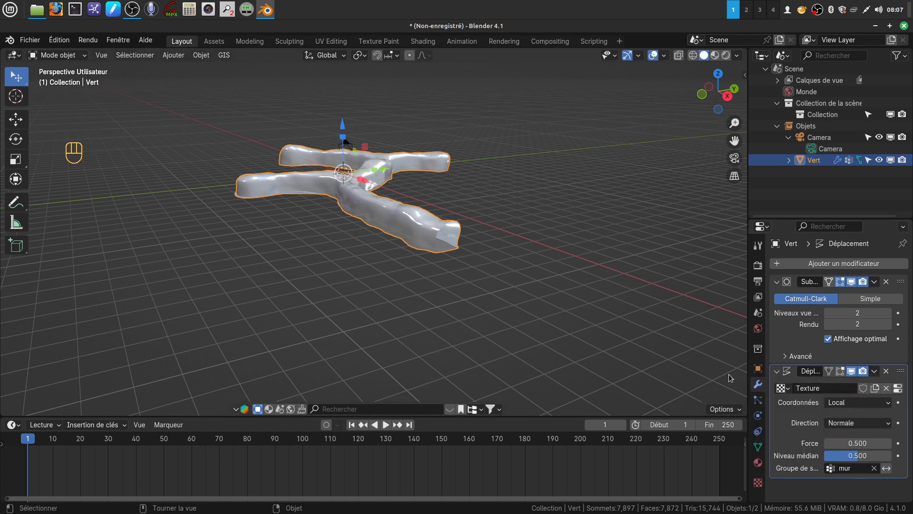
pyautogui.click(875, 371)
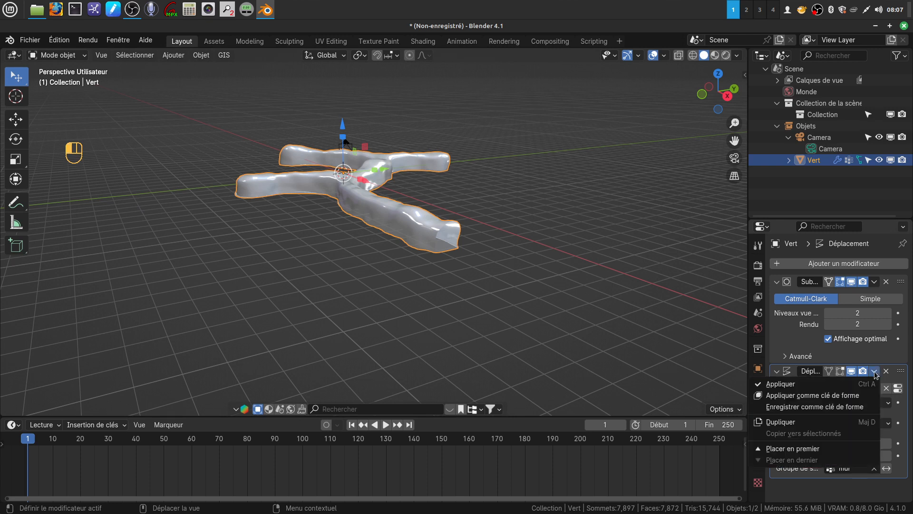
pyautogui.click(816, 422)
pyautogui.scroll(-5, 858, 447)
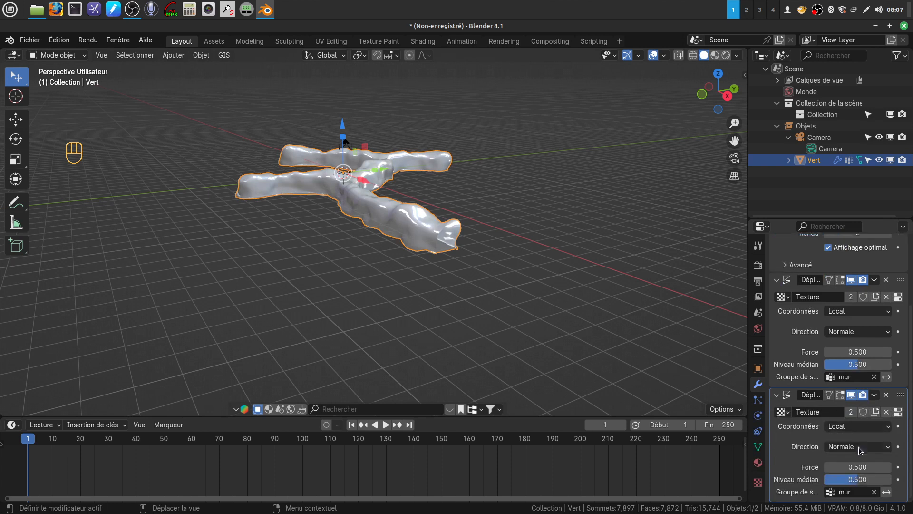
# - Give the duplicated displacement modifier its own copy of the texture and limit it to the sol vertex group
pyautogui.click(875, 412)
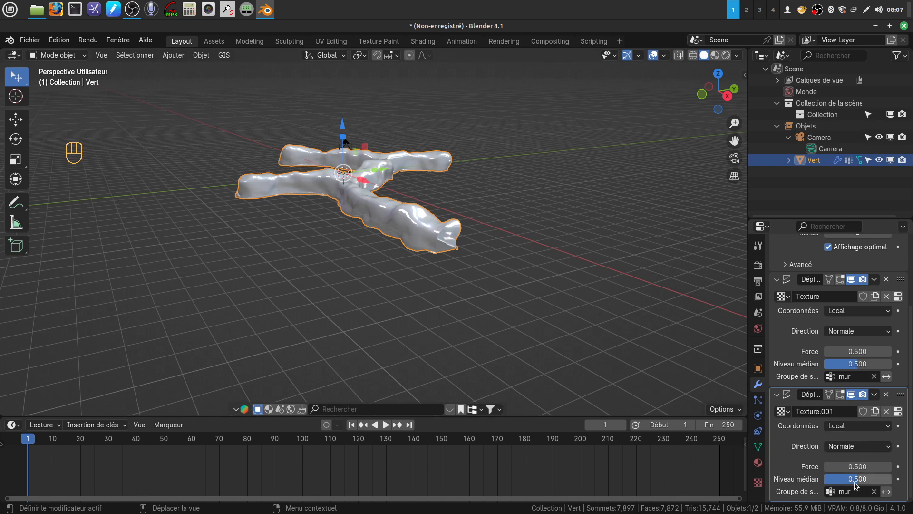
pyautogui.click(842, 492)
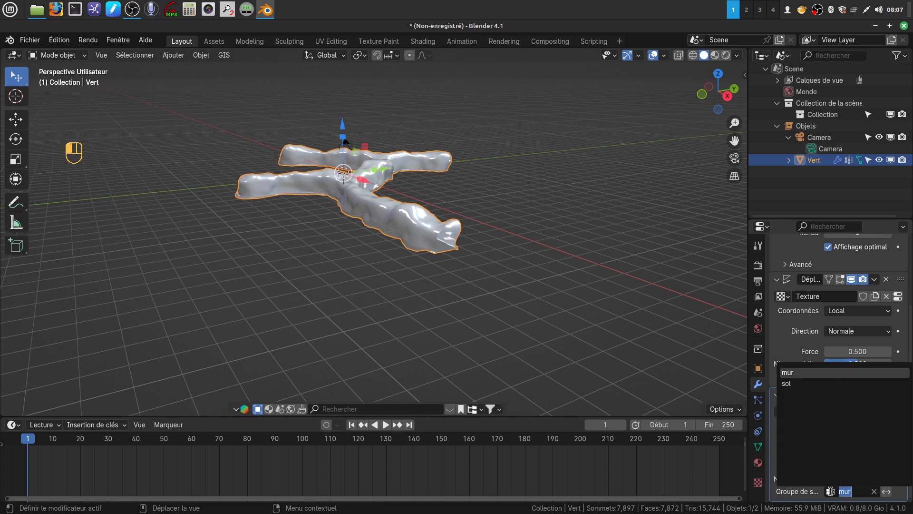
pyautogui.click(802, 384)
# - Set the Nuages size (Taille) of the floor displacement's texture to 1.33
pyautogui.moveTo(598, 347); pyautogui.dragTo(613, 217, button='middle')
pyautogui.scroll(2, 548, 282)
pyautogui.moveTo(547, 282); pyautogui.dragTo(492, 295, button='middle')
pyautogui.keyDown('shift'); pyautogui.moveTo(593, 201); pyautogui.dragTo(443, 360, button='middle'); pyautogui.keyUp('shift')
pyautogui.keyDown('shift'); pyautogui.moveTo(484, 223); pyautogui.dragTo(418, 279, button='middle'); pyautogui.keyUp('shift')
pyautogui.scroll(2, 428, 243)
pyautogui.moveTo(429, 233); pyautogui.dragTo(416, 212, button='middle')
pyautogui.scroll(2, 529, 259)
pyautogui.moveTo(528, 259); pyautogui.dragTo(537, 259, button='middle')
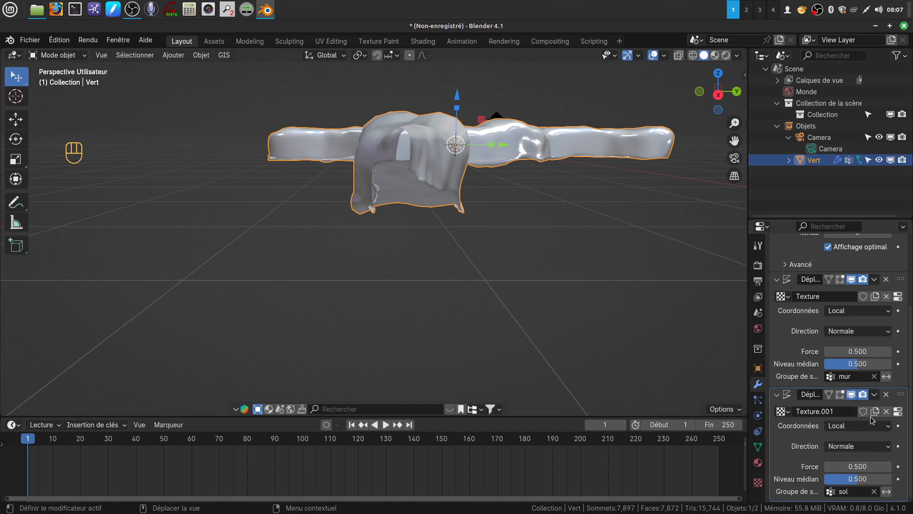
pyautogui.click(898, 412)
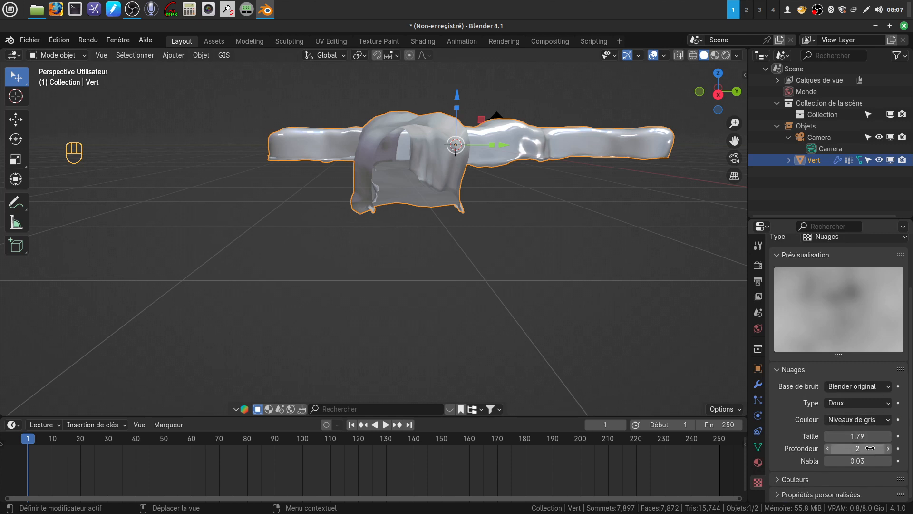
pyautogui.moveTo(859, 436); pyautogui.dragTo(821, 436)
# - Examine the displaced floor and walls through the tunnel's open end and from outside
pyautogui.moveTo(468, 225); pyautogui.dragTo(412, 205, button='middle')
pyautogui.scroll(5, 518, 279)
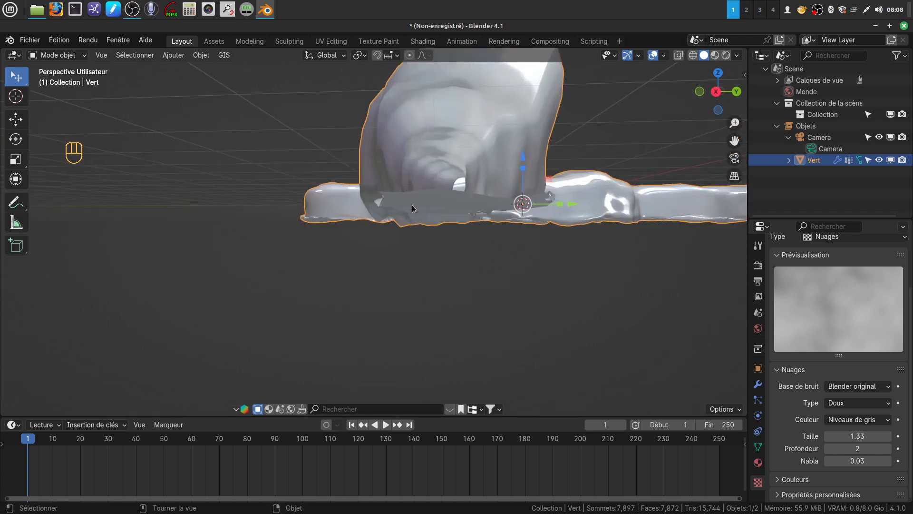
pyautogui.moveTo(501, 228)
pyautogui.mouseDown(button='middle')
pyautogui.moveTo(523, 252)
pyautogui.moveTo(503, 239)
pyautogui.mouseUp(button='middle')
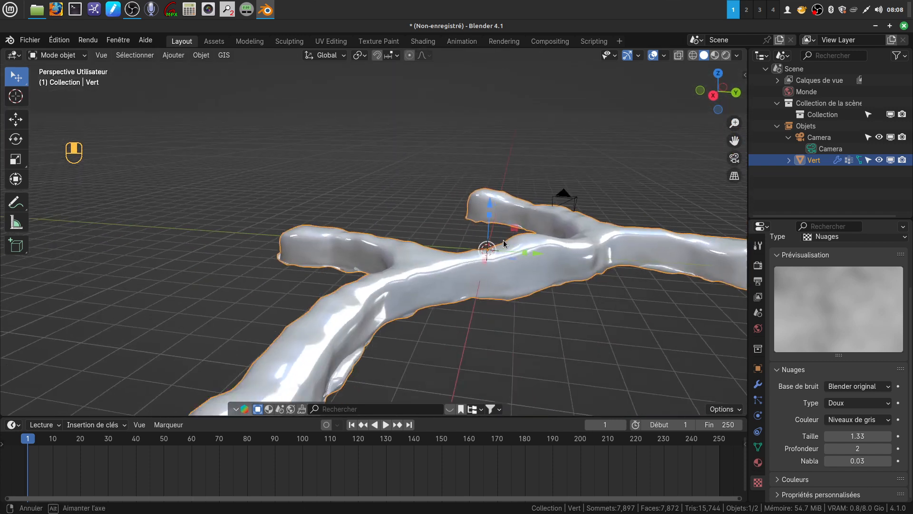
pyautogui.scroll(-5, 504, 239)
pyautogui.moveTo(444, 269); pyautogui.dragTo(420, 313, button='middle')
pyautogui.scroll(4, 459, 319)
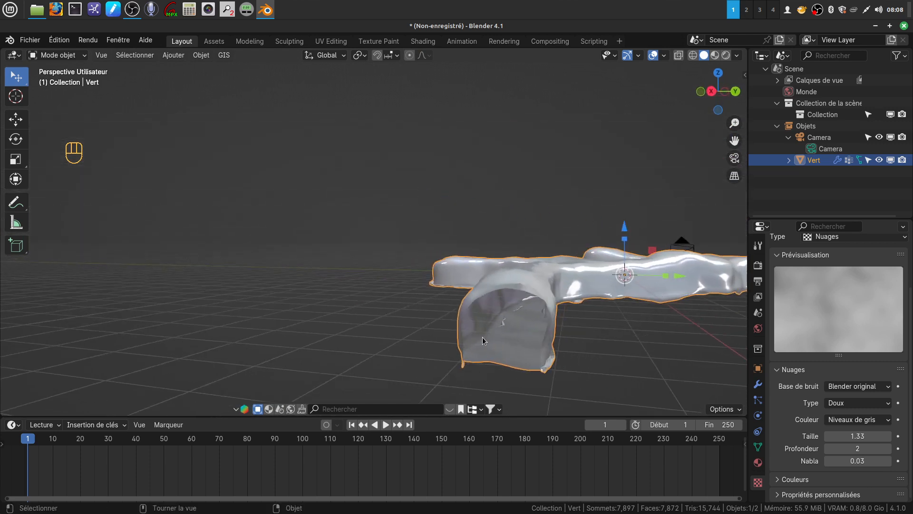
pyautogui.moveTo(523, 336); pyautogui.dragTo(463, 278, button='middle')
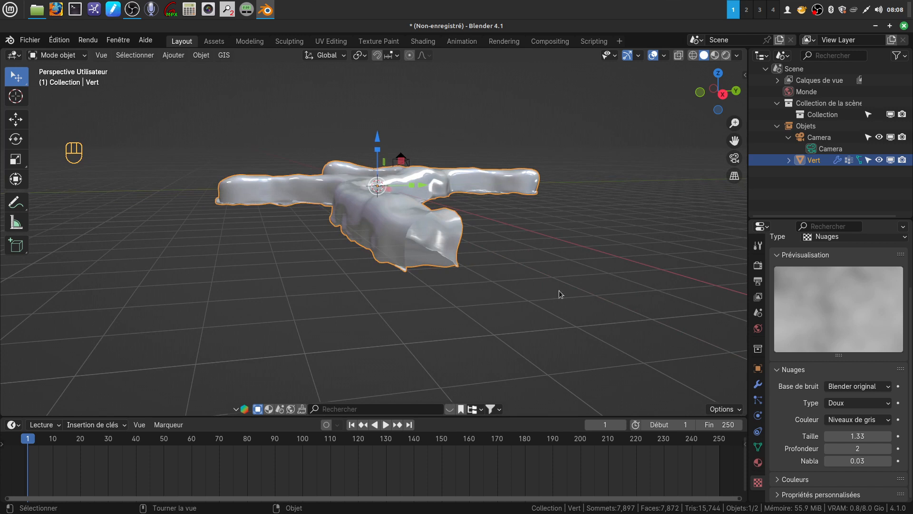
# - Extrude the edge loop around the front tunnel's open end and scale it outward into a flared rim
pyautogui.moveTo(550, 277); pyautogui.dragTo(574, 310, button='middle')
pyautogui.scroll(3, 528, 315)
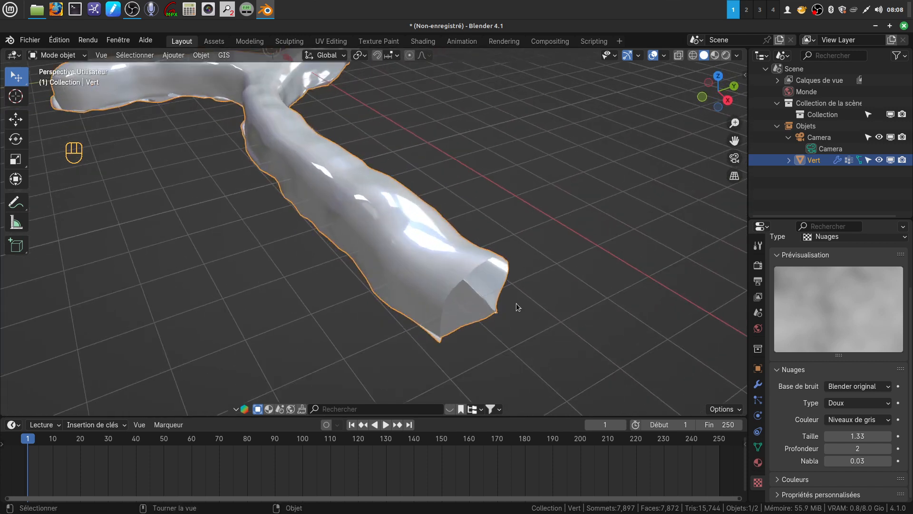
pyautogui.press('Tab')
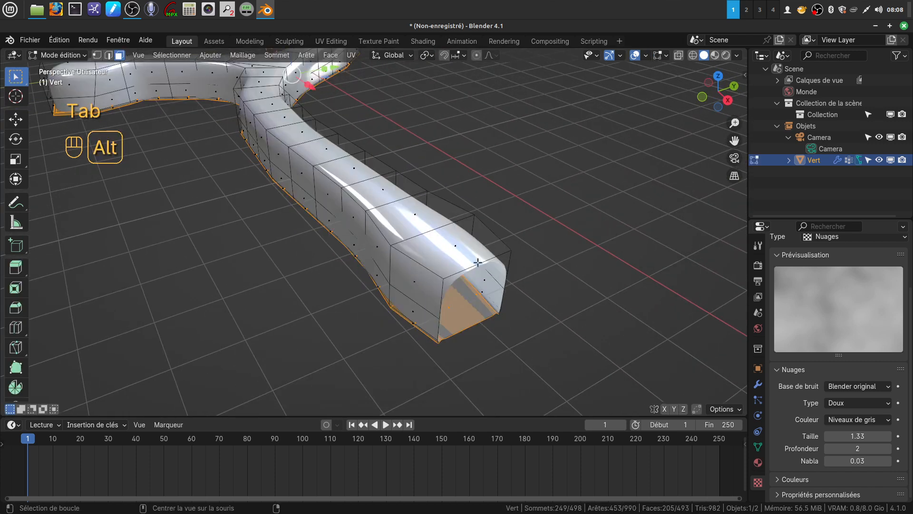
pyautogui.hotkey('alt', 'a')
pyautogui.click(108, 55)
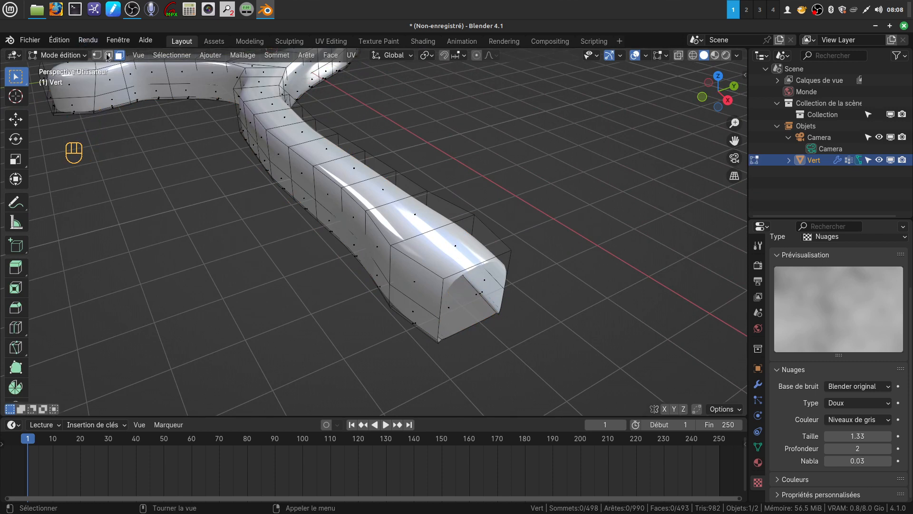
pyautogui.keyDown('alt'); pyautogui.click(486, 262); pyautogui.keyUp('alt')
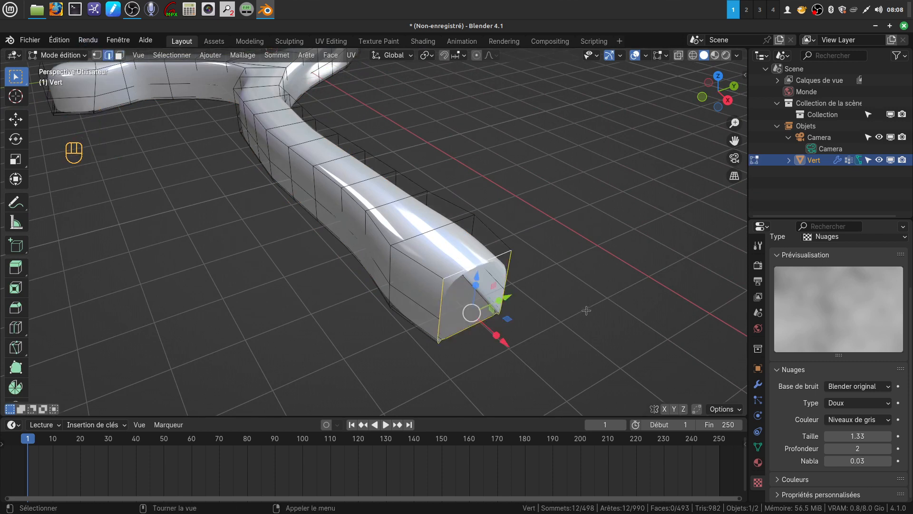
pyautogui.press('e')
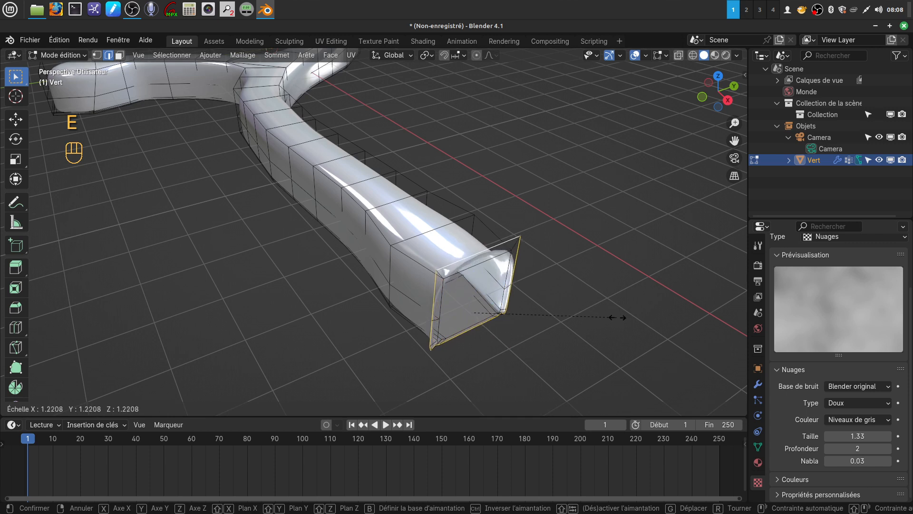
pyautogui.click(651, 331)
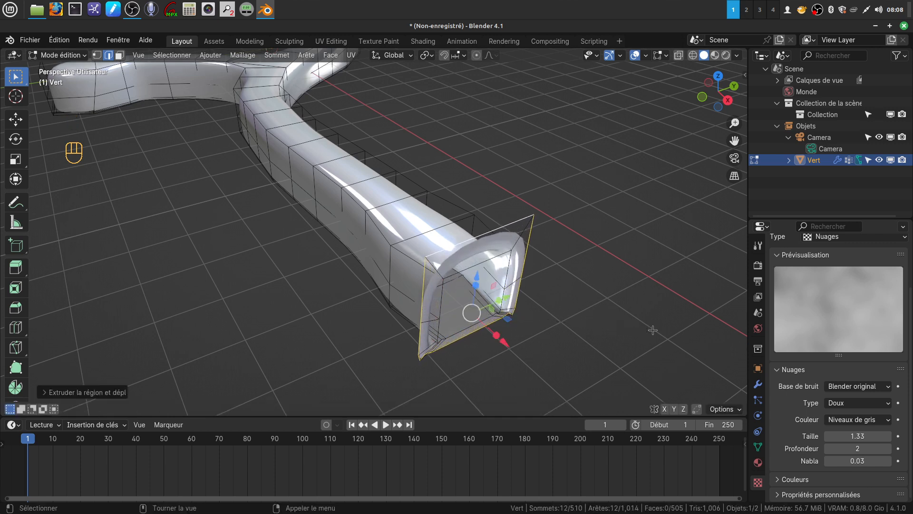
# - Move the flared rim outward along the X axis and return to Object Mode
pyautogui.moveTo(507, 350); pyautogui.dragTo(540, 352)
pyautogui.moveTo(553, 337); pyautogui.dragTo(544, 319, button='middle')
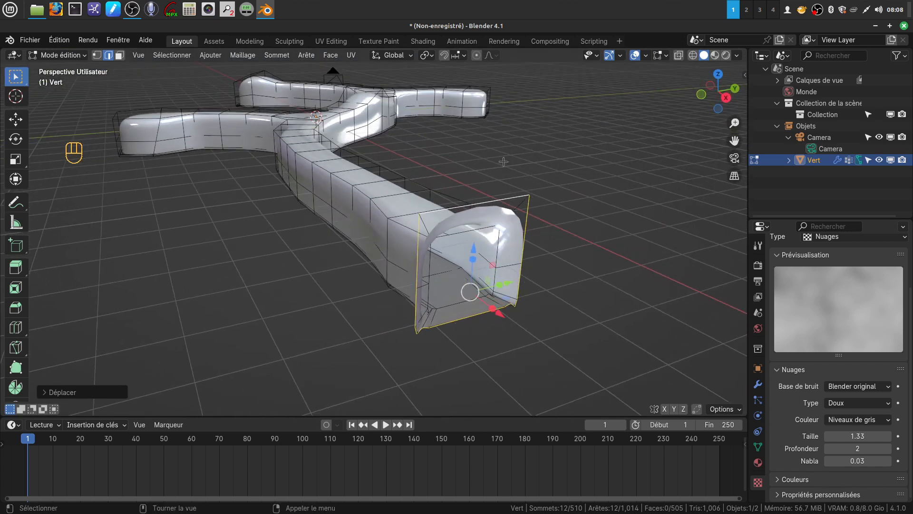
pyautogui.moveTo(502, 278); pyautogui.dragTo(526, 278, button='middle')
pyautogui.press('Tab')
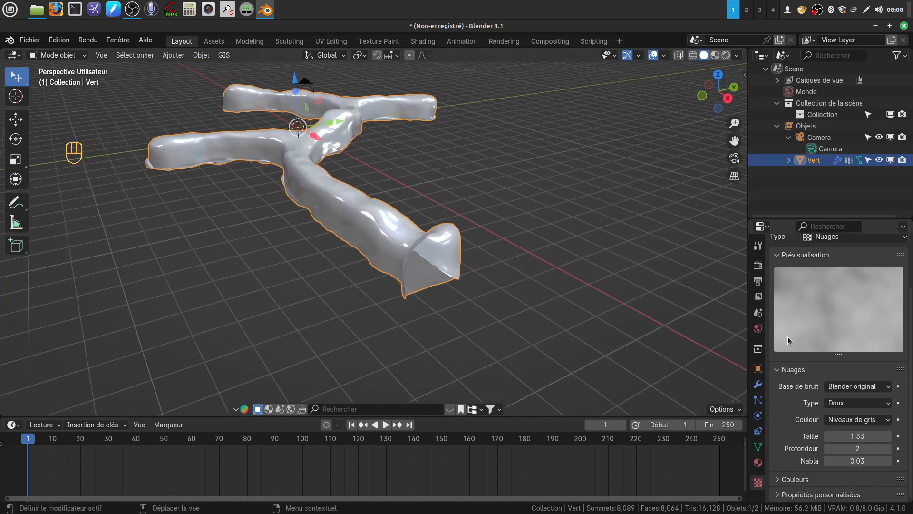
# - Apply the tunnel's subdivision modifier and both displacement modifiers, in stack order
pyautogui.click(758, 384)
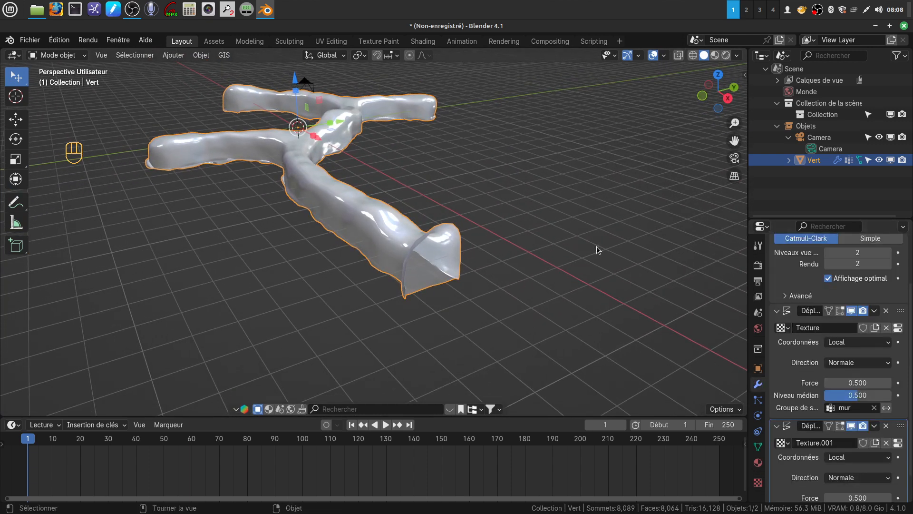
pyautogui.scroll(1, 497, 300)
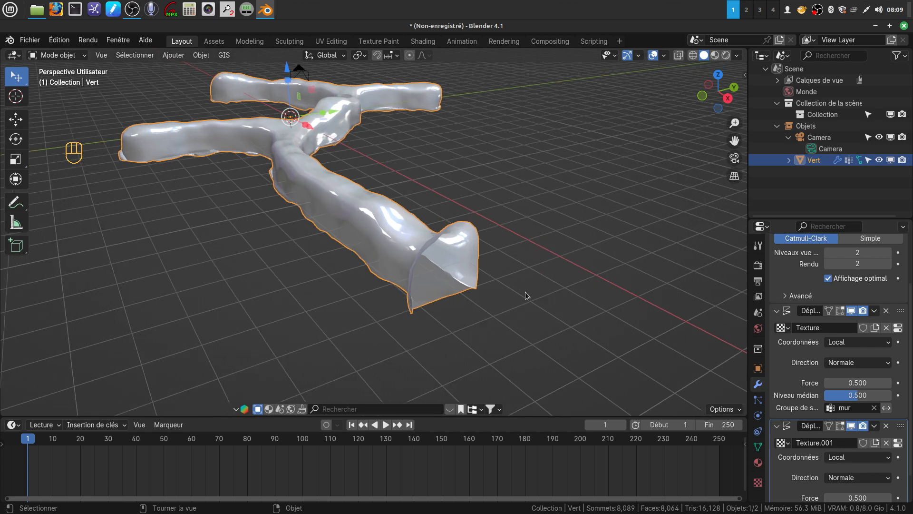
pyautogui.scroll(3, 854, 266)
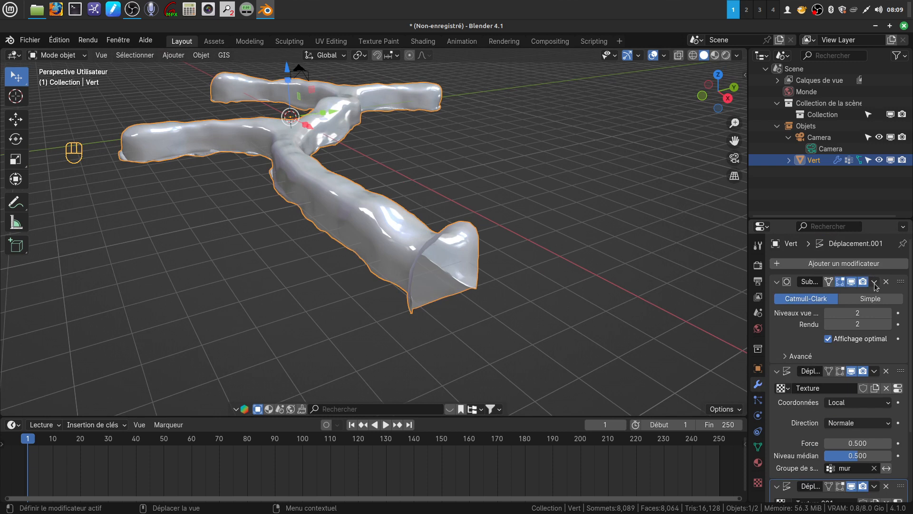
pyautogui.click(874, 282)
pyautogui.click(832, 296)
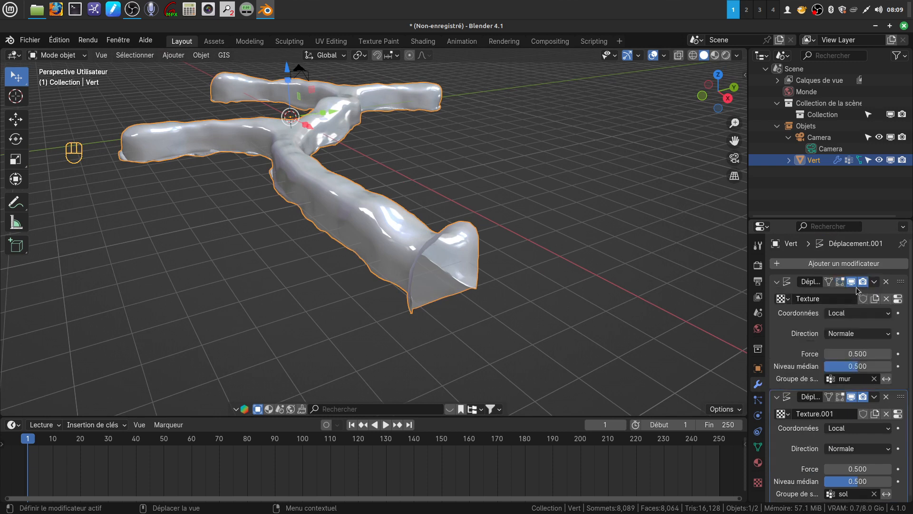
pyautogui.click(874, 282)
pyautogui.click(835, 295)
pyautogui.click(874, 283)
pyautogui.click(826, 296)
# - Select the faces assigned to the sol material in Edit Mode and check the floor's coverage from several angles
pyautogui.moveTo(469, 258); pyautogui.dragTo(570, 285, button='middle')
pyautogui.press('Tab')
pyautogui.press('a')
pyautogui.moveTo(491, 253); pyautogui.dragTo(500, 313, button='middle')
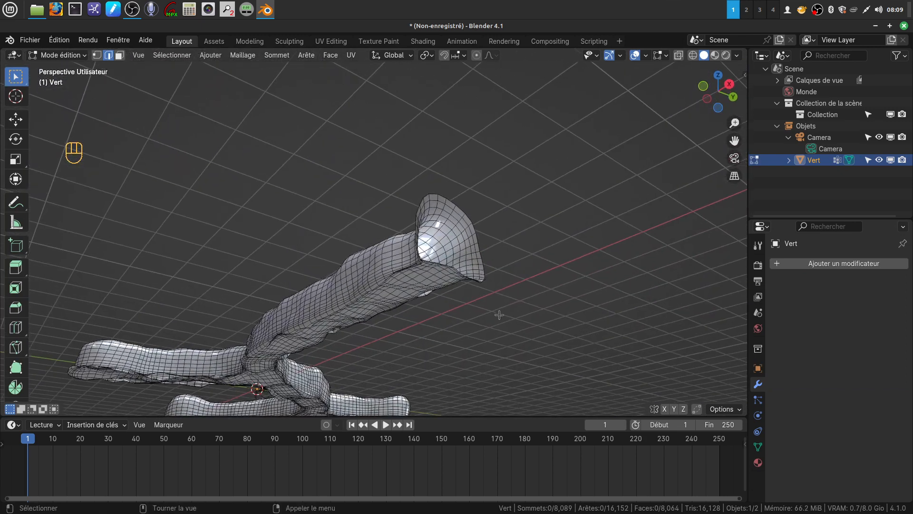
pyautogui.click(757, 463)
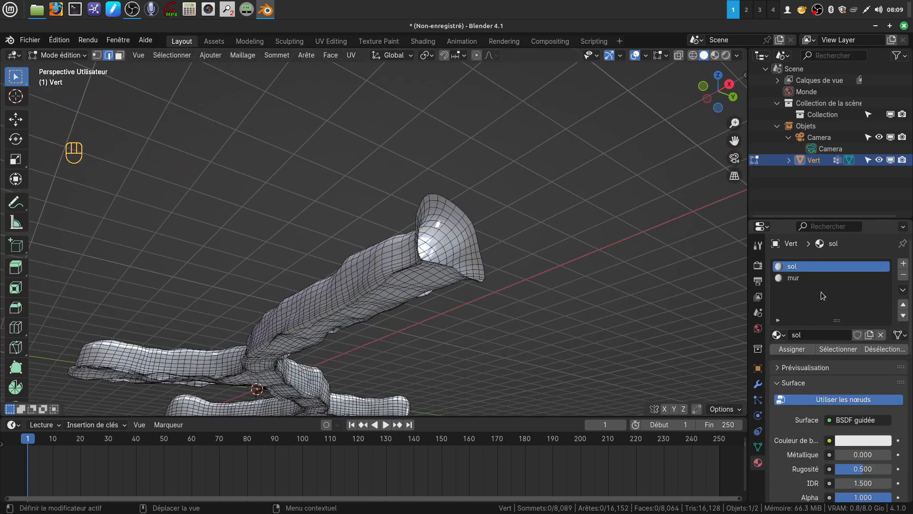
pyautogui.click(828, 350)
pyautogui.moveTo(510, 289); pyautogui.dragTo(484, 358, button='middle')
pyautogui.click(120, 55)
pyautogui.moveTo(479, 283); pyautogui.dragTo(485, 245, button='middle')
pyautogui.press('Tab')
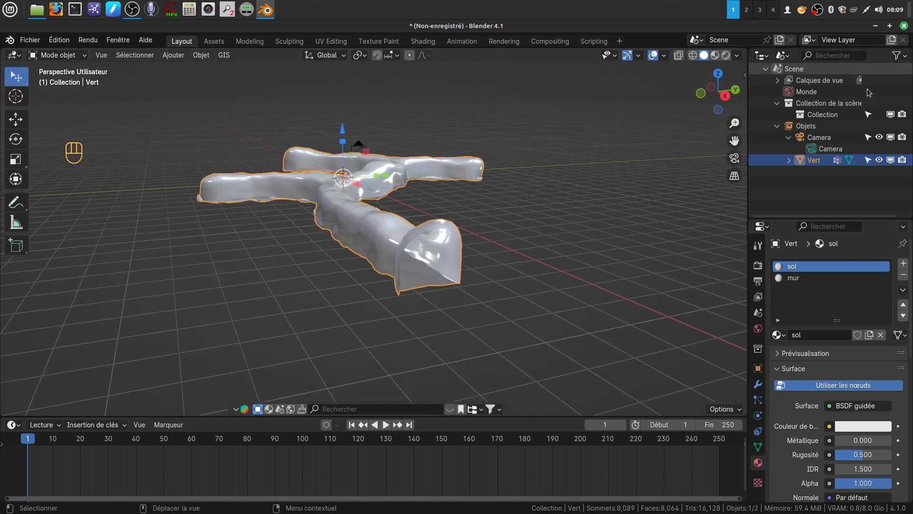
# - Switch to the file manager, examine the contents of quarry_wall_2k.blend inside the vase bois folder, and close it
pyautogui.click(876, 27)
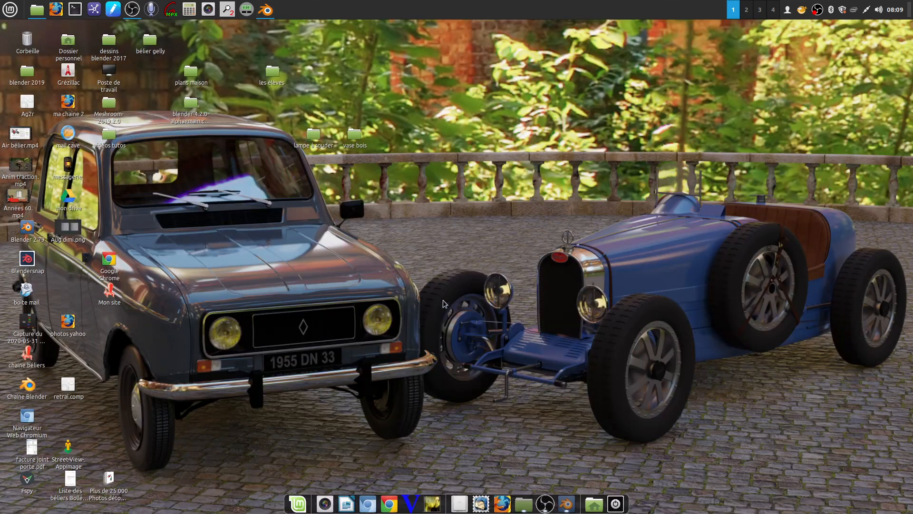
pyautogui.doubleClick(354, 136)
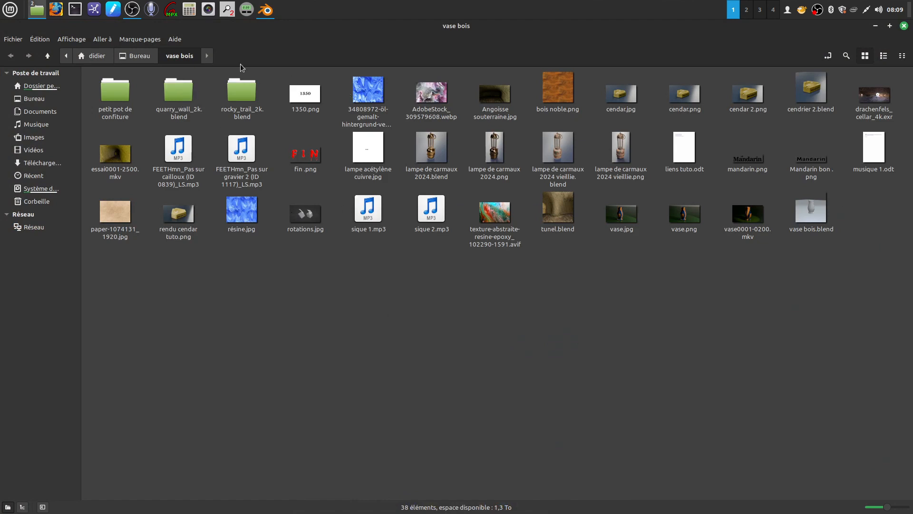
pyautogui.doubleClick(178, 93)
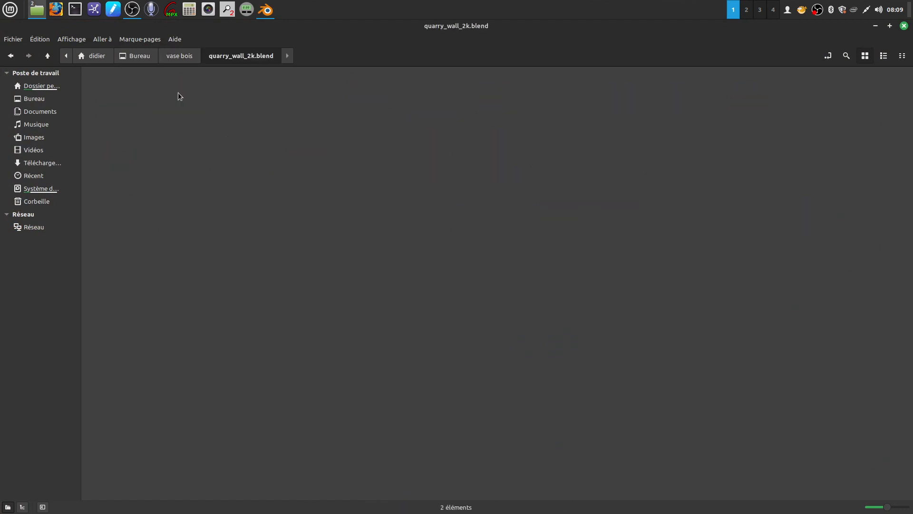
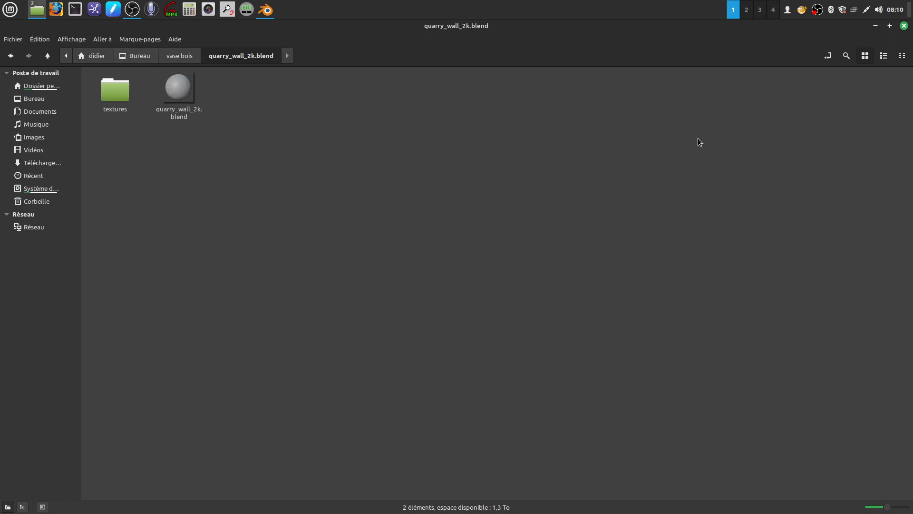
pyautogui.click(905, 26)
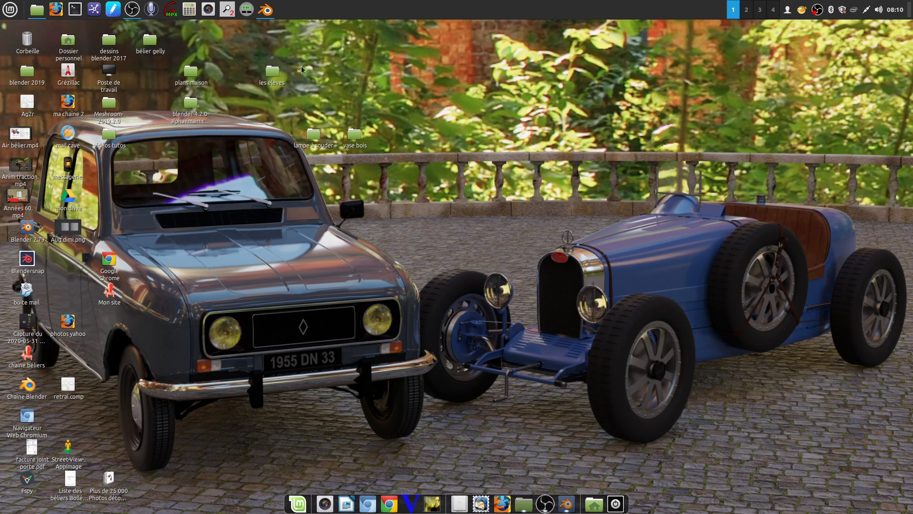
# - Switch back to Blender and start appending data from the vase bois folder
pyautogui.click(265, 10)
pyautogui.moveTo(402, 194)
pyautogui.mouseDown(button='middle')
pyautogui.moveTo(424, 201)
pyautogui.moveTo(414, 201)
pyautogui.mouseUp(button='middle')
pyautogui.keyDown('shift'); pyautogui.moveTo(403, 236); pyautogui.dragTo(395, 269, button='middle'); pyautogui.keyUp('shift')
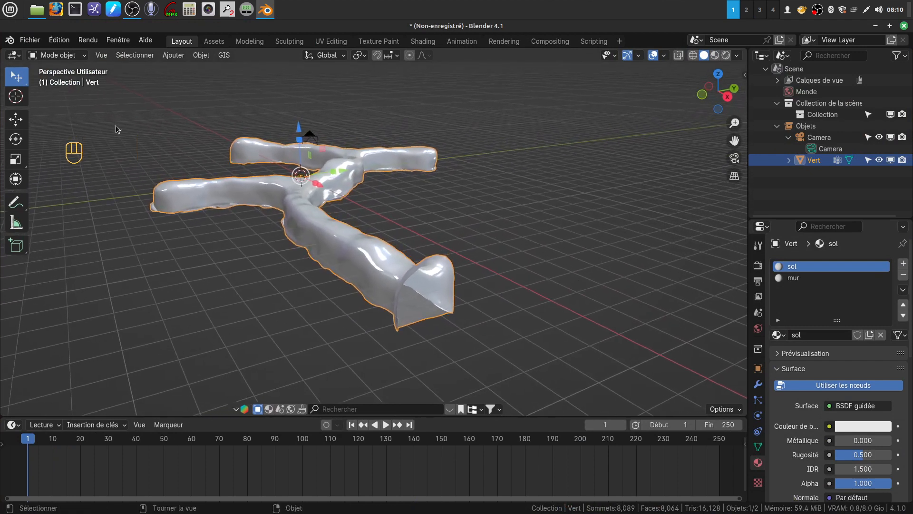
pyautogui.moveTo(256, 187); pyautogui.dragTo(251, 189, button='middle')
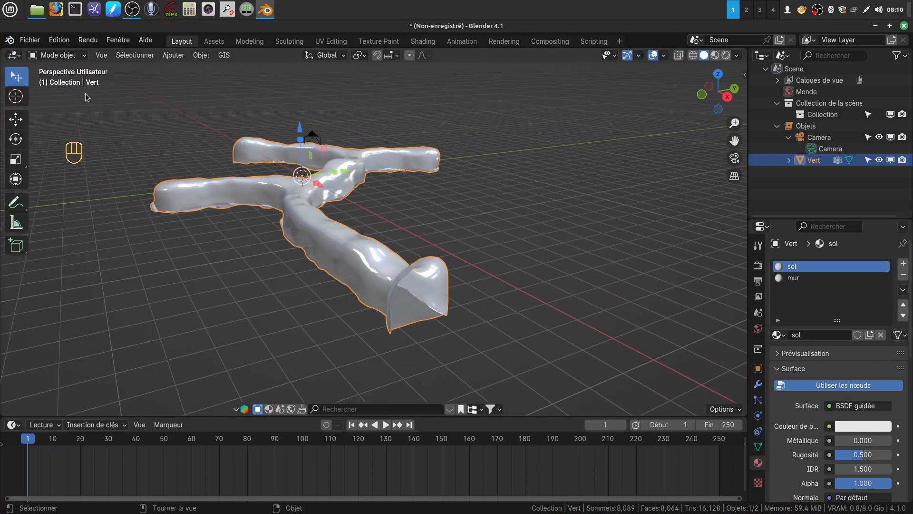
pyautogui.click(29, 40)
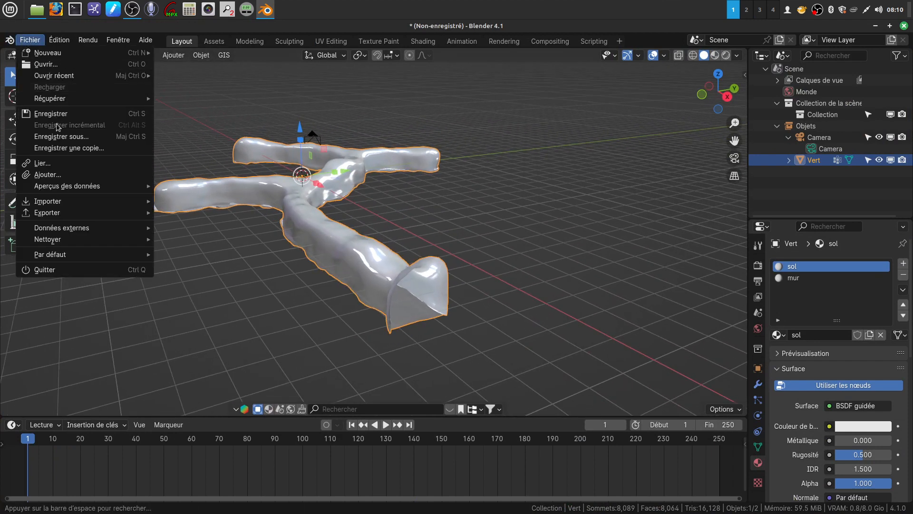
pyautogui.click(54, 176)
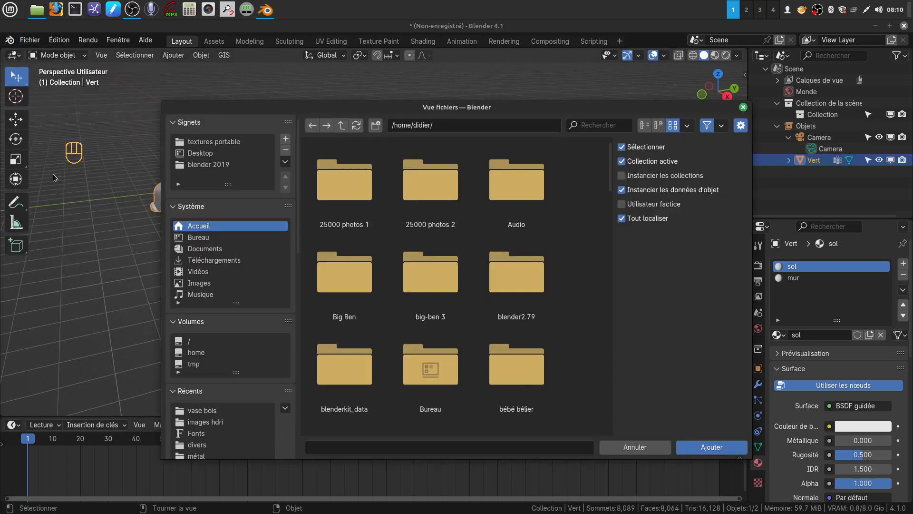
pyautogui.click(214, 411)
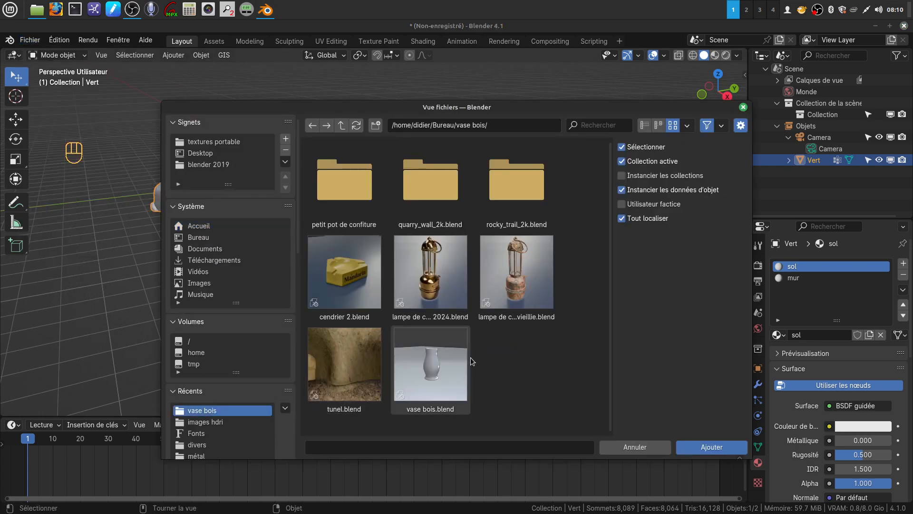
# - Append the quarry_wall material from the quarry_wall_2k.blend file inside its download folder of the same name
pyautogui.doubleClick(427, 191)
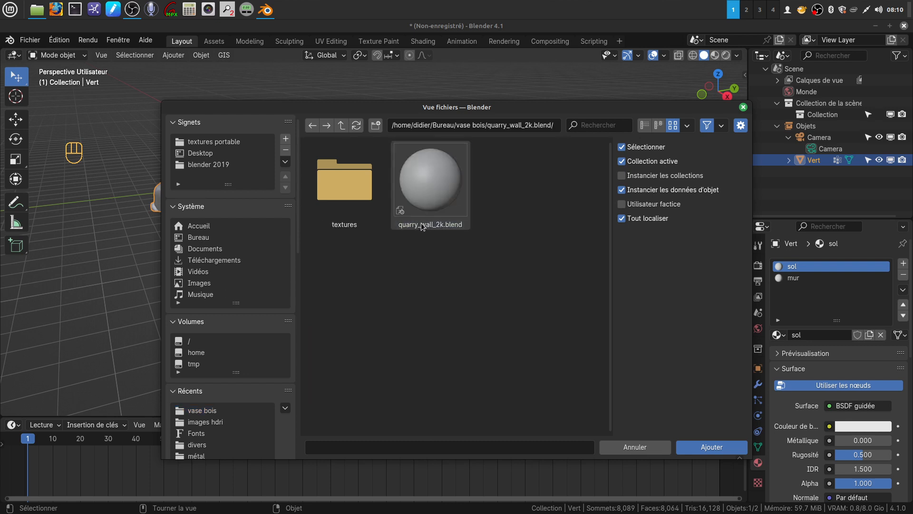
pyautogui.doubleClick(433, 189)
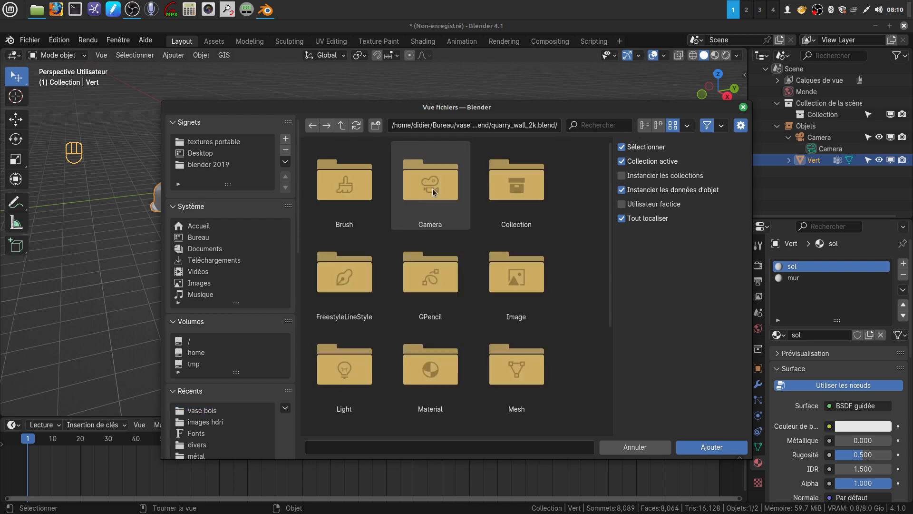
pyautogui.scroll(-2, 452, 352)
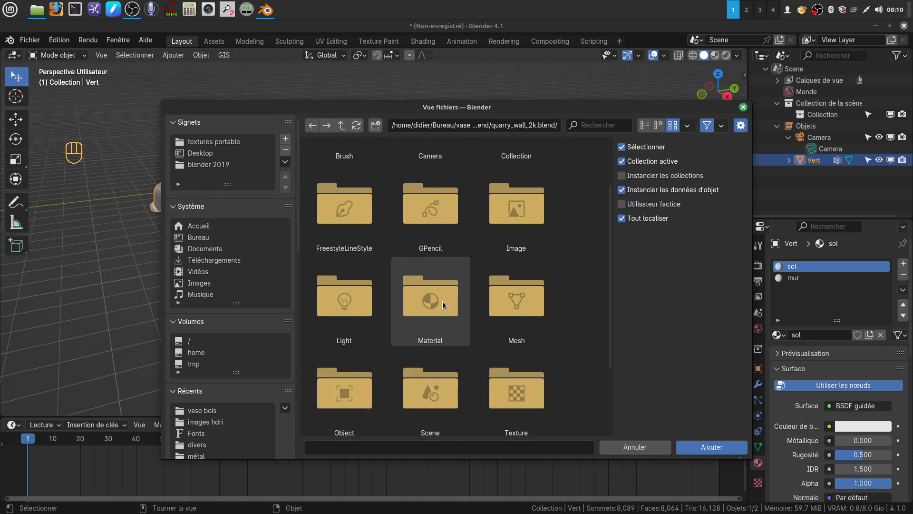
pyautogui.doubleClick(443, 305)
pyautogui.click(344, 201)
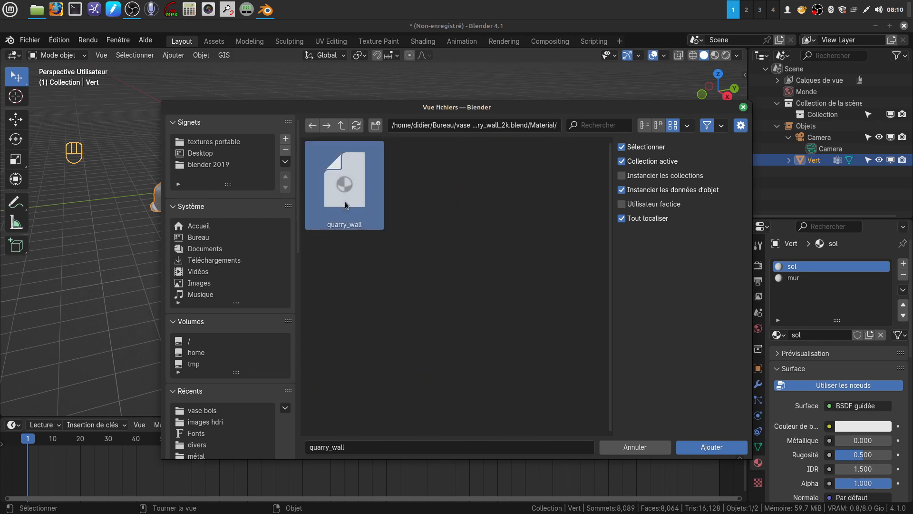
pyautogui.click(693, 448)
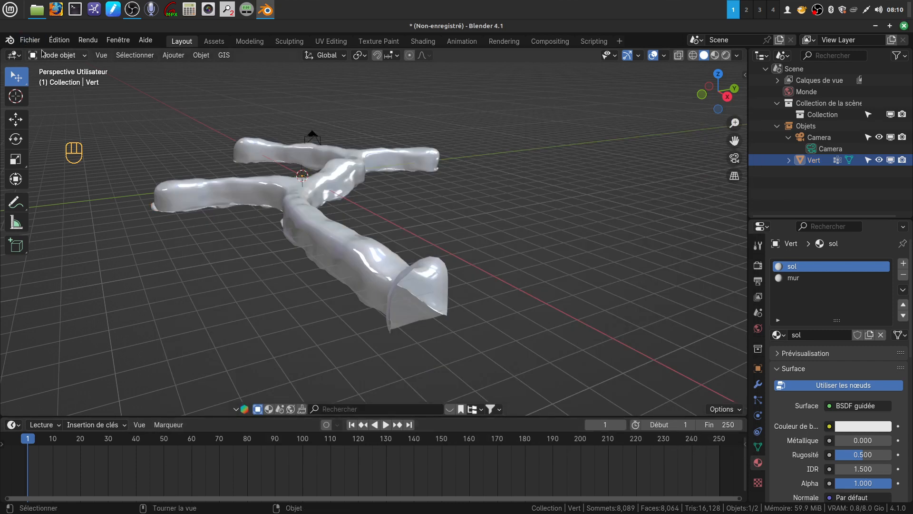
# - Start another append and go back up to the vase bois folder
pyautogui.click(30, 41)
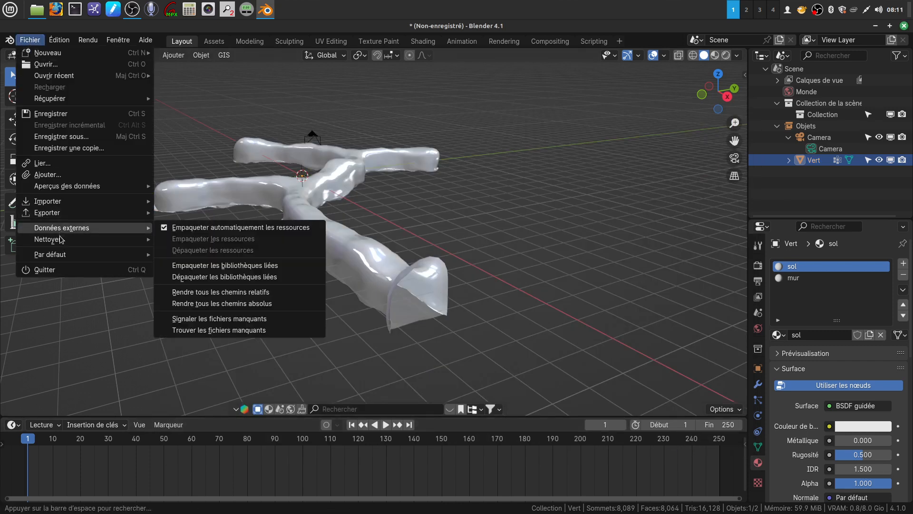
pyautogui.moveTo(63, 242)
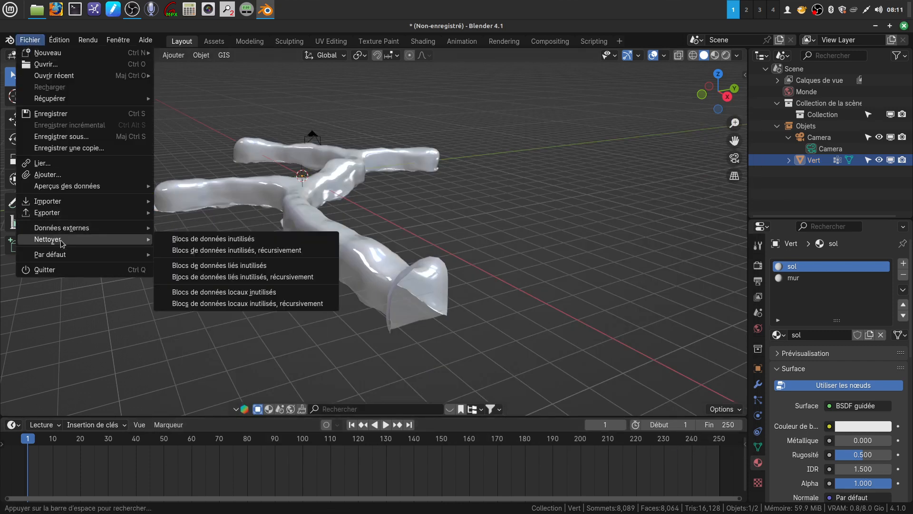
pyautogui.click(47, 175)
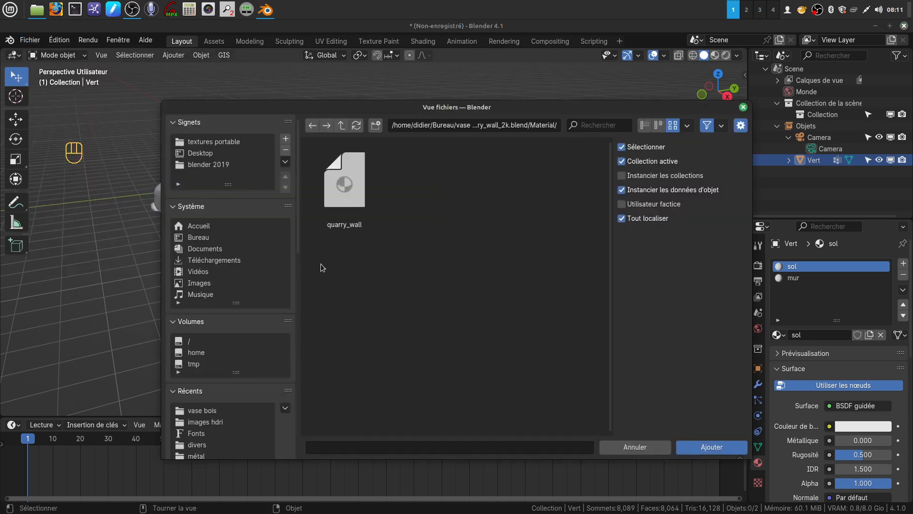
pyautogui.click(342, 126)
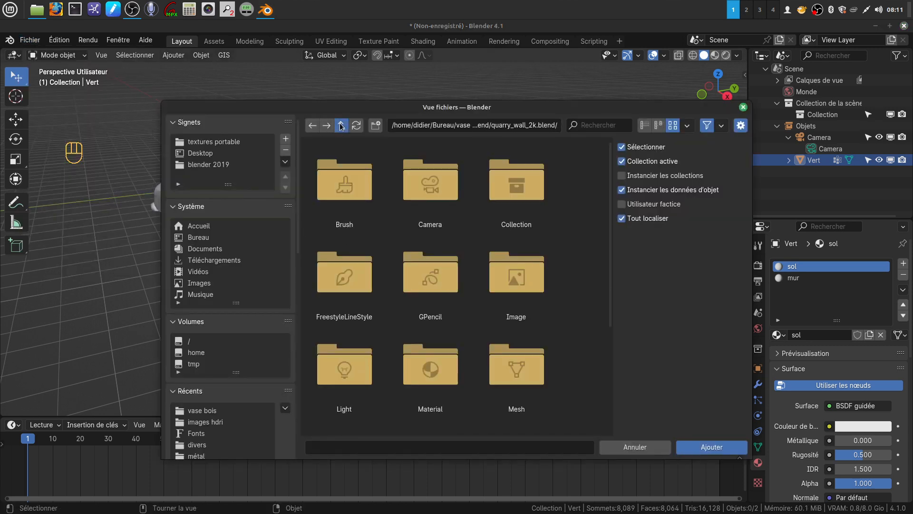
pyautogui.click(342, 126)
pyautogui.click(342, 125)
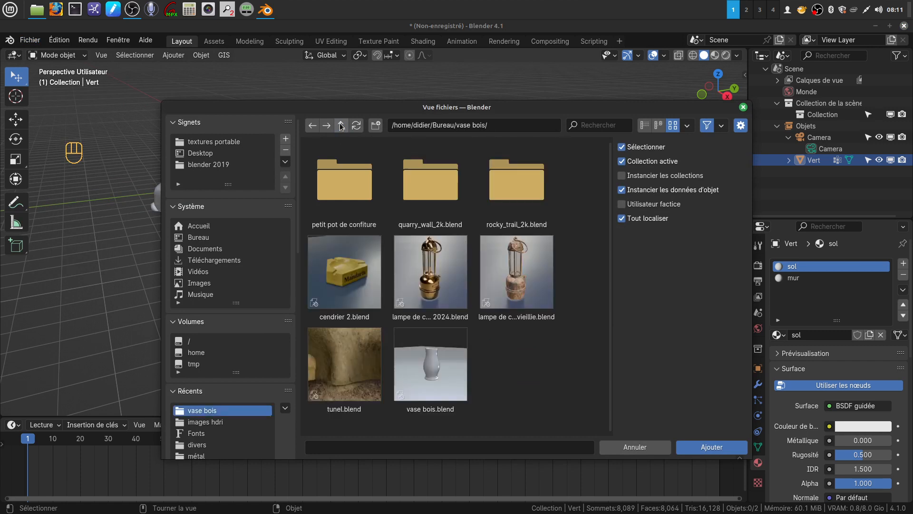
# - Append the rocky_trail material from the rocky_trail_2k.blend file inside its download folder of the same name
pyautogui.doubleClick(515, 199)
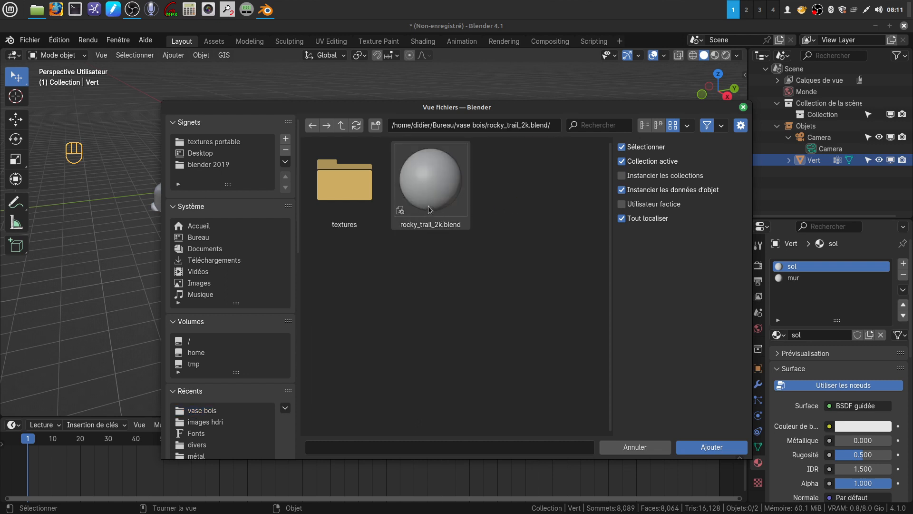
pyautogui.doubleClick(432, 204)
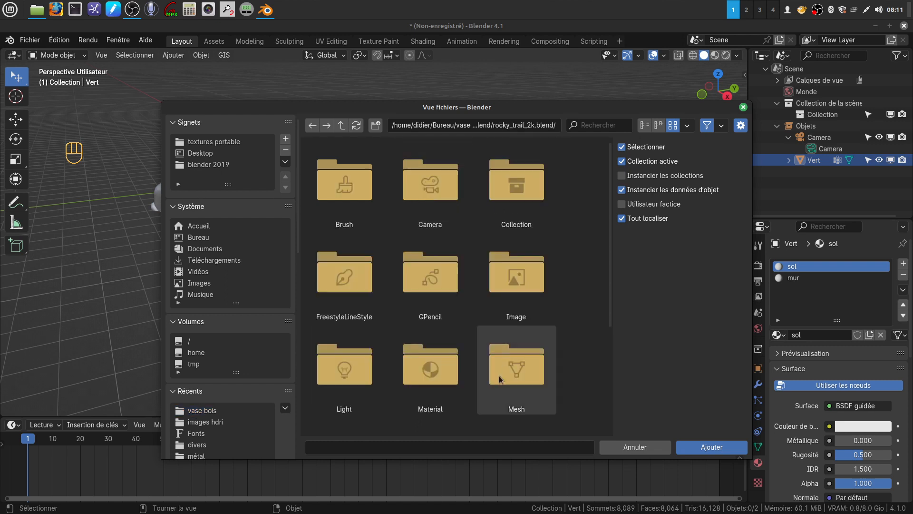
pyautogui.doubleClick(445, 376)
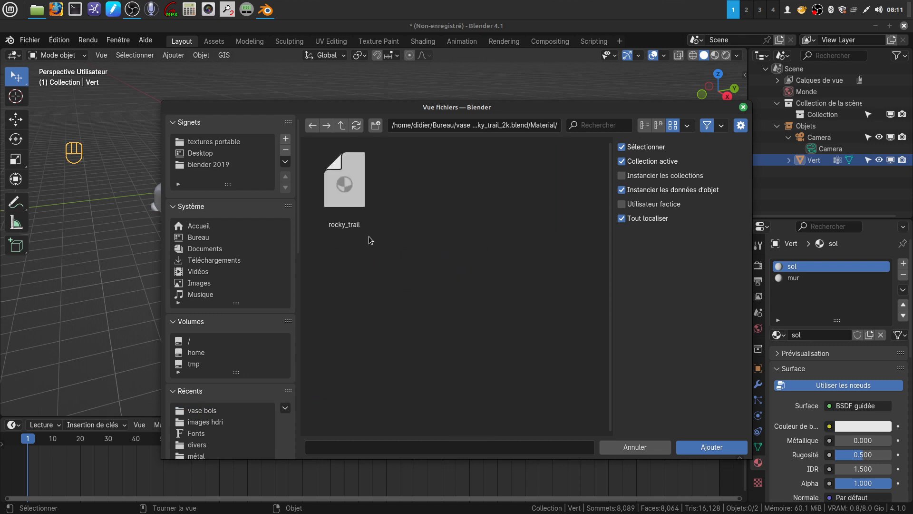
pyautogui.click(779, 335)
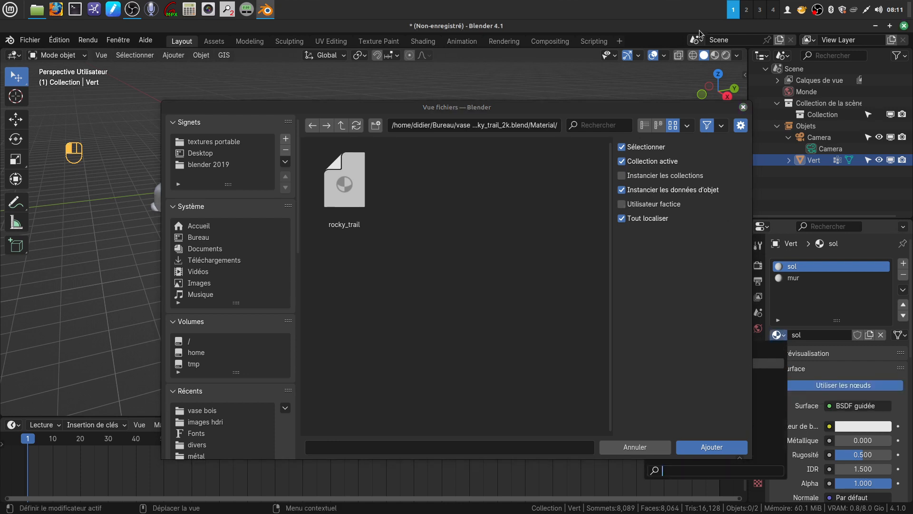
pyautogui.moveTo(672, 112); pyautogui.dragTo(568, 106)
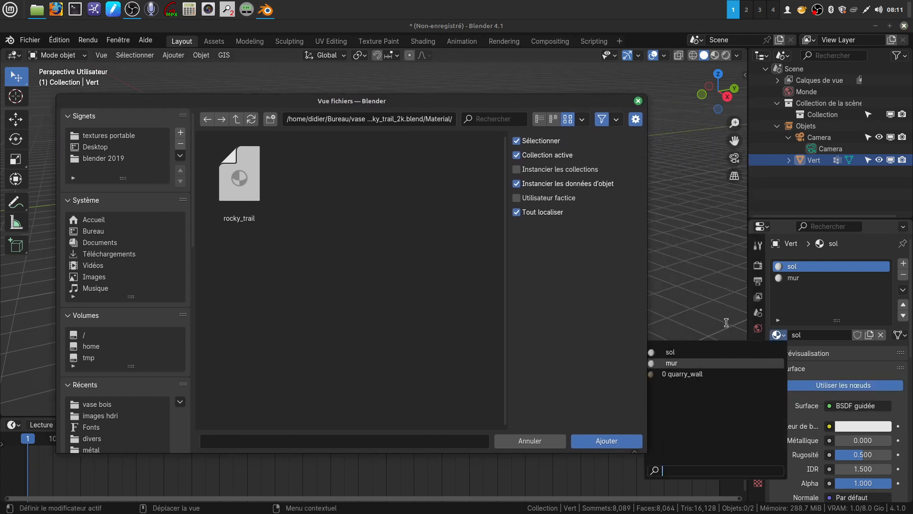
pyautogui.click(244, 199)
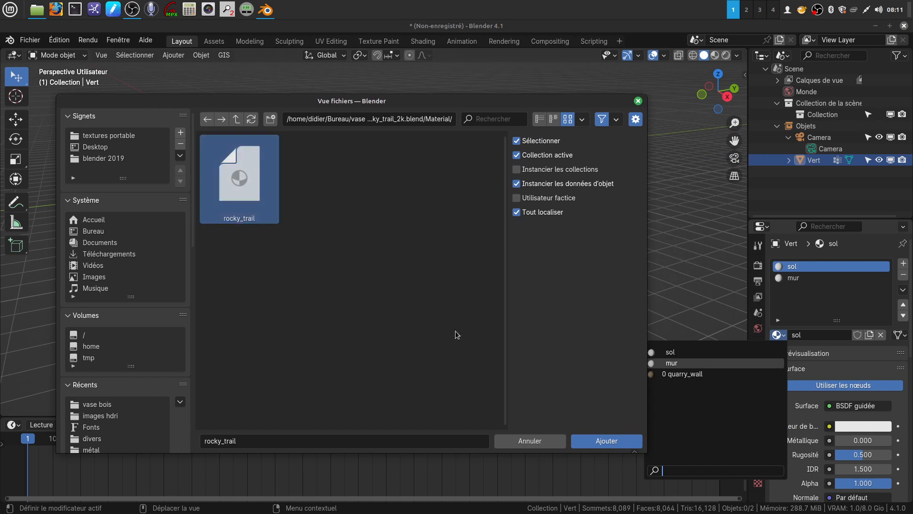
pyautogui.click(593, 442)
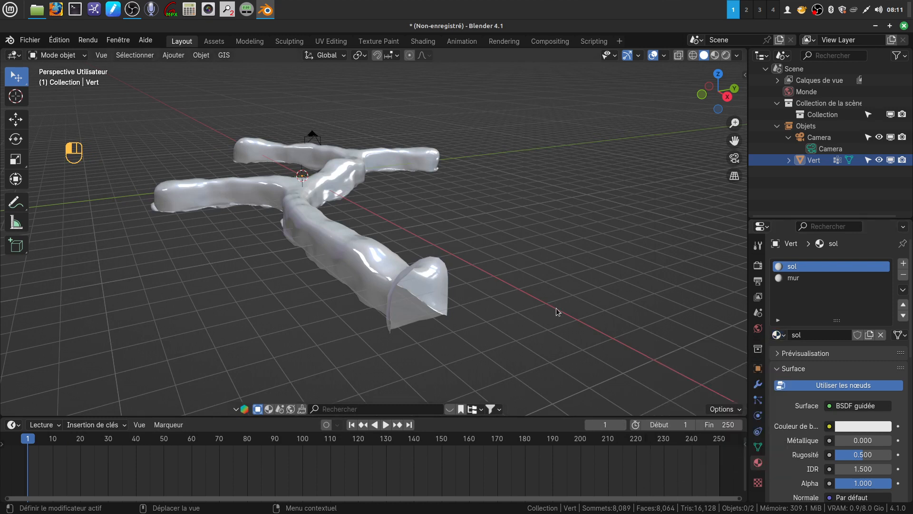
# - Select the tunnel and replace the sol material in its first slot with rocky_trail
pyautogui.click(383, 280)
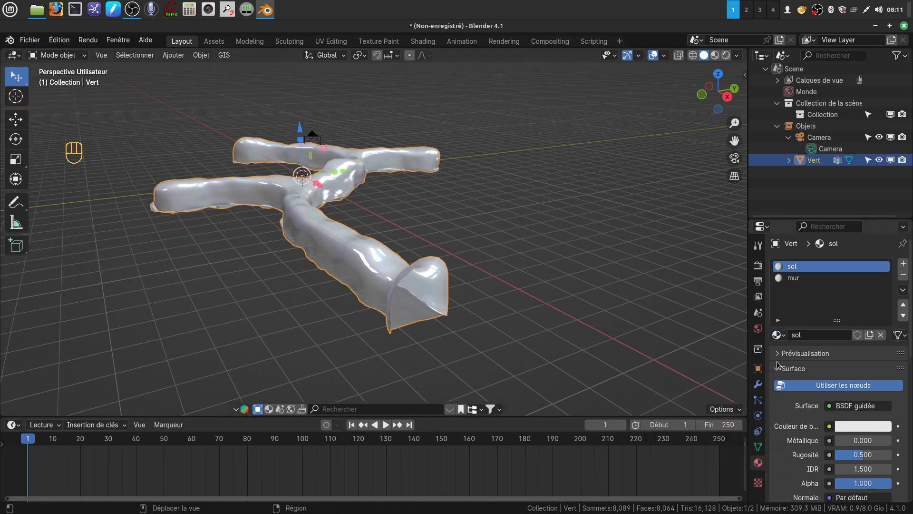
pyautogui.click(783, 335)
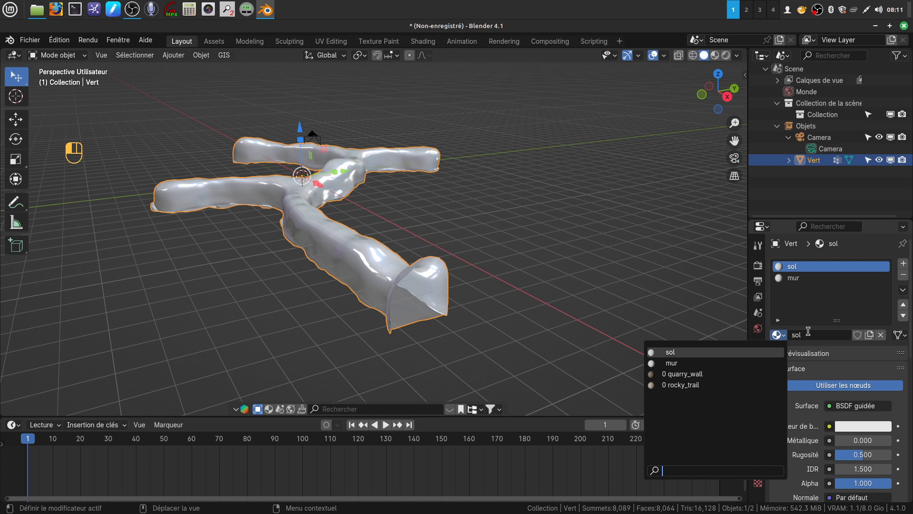
pyautogui.moveTo(430, 250); pyautogui.dragTo(457, 259, button='middle')
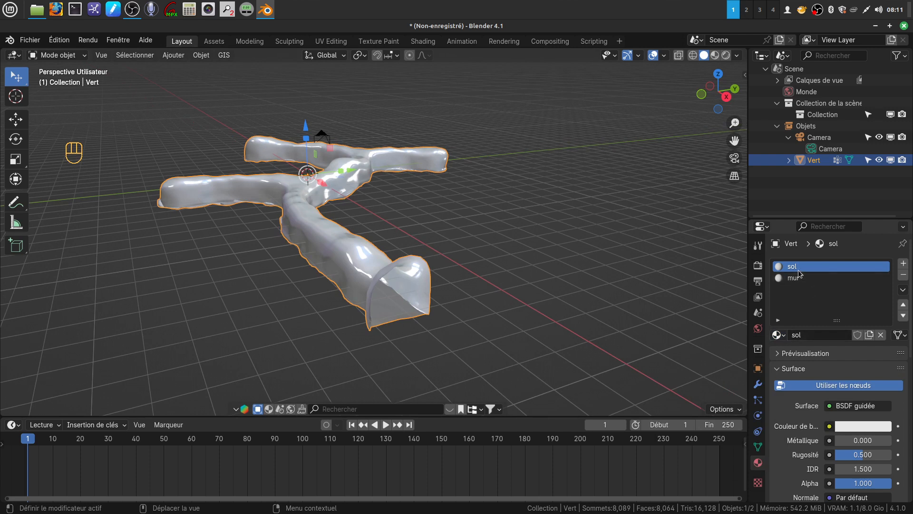
pyautogui.click(782, 335)
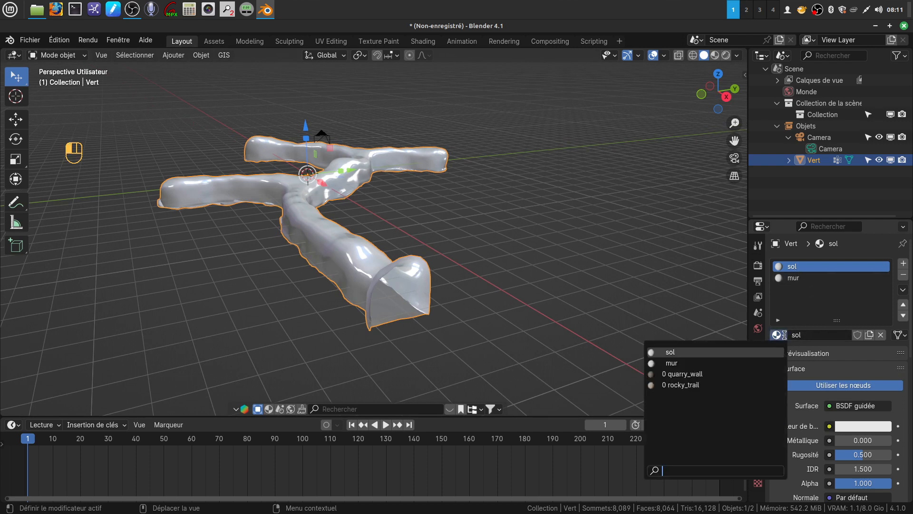
pyautogui.click(718, 389)
# - Replace the mur material in the tunnel's second slot with quarry_wall
pyautogui.click(797, 280)
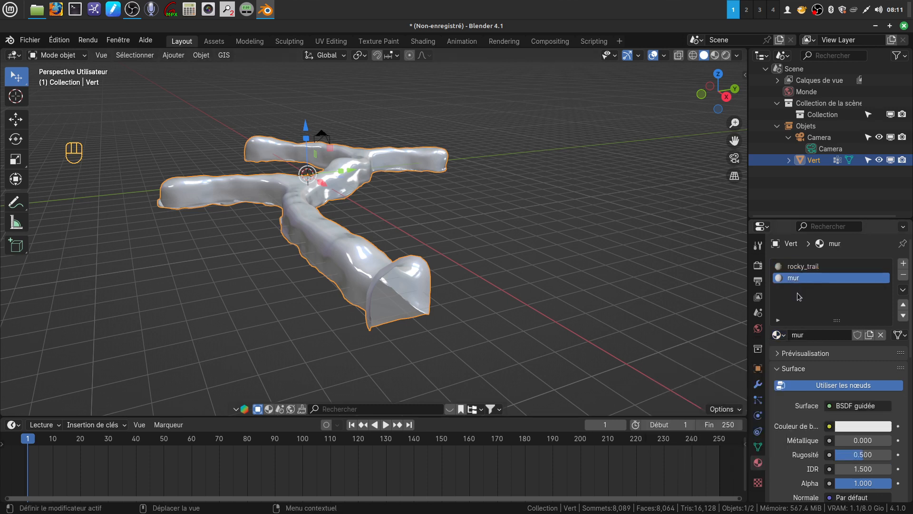
pyautogui.click(780, 335)
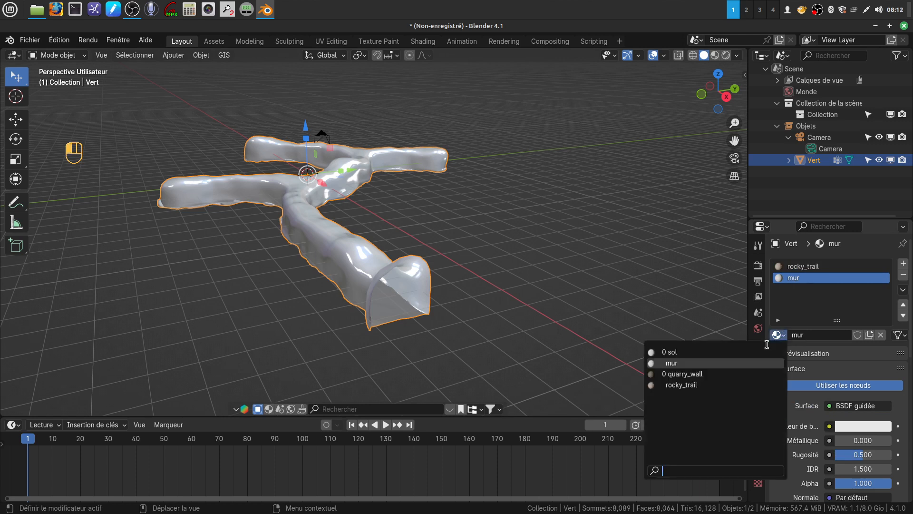
pyautogui.click(725, 378)
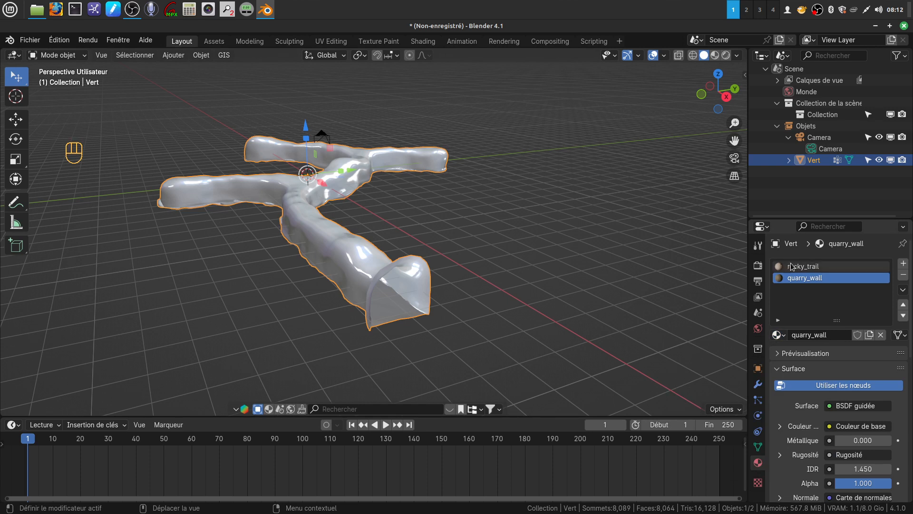
# - Preview the tunnel's new wall and floor materials in rendered shading and return to solid shading
pyautogui.moveTo(511, 229); pyautogui.dragTo(525, 220, button='middle')
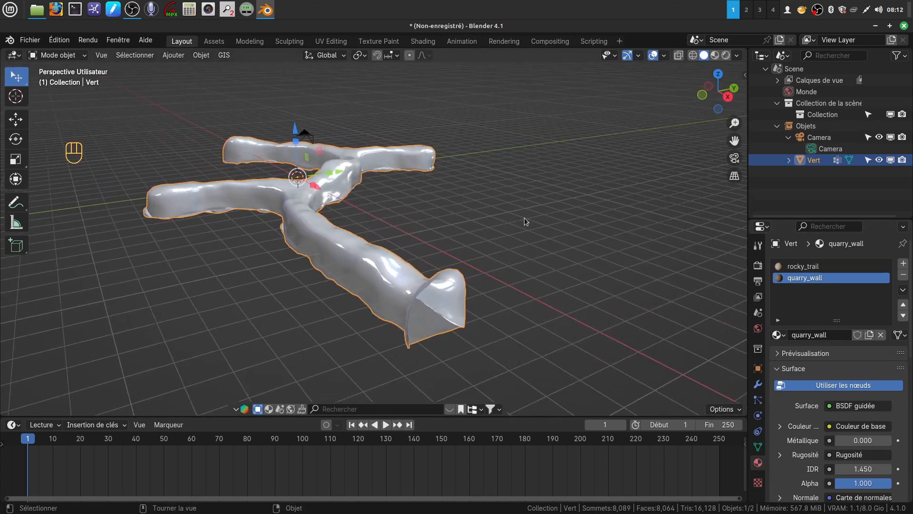
pyautogui.click(727, 55)
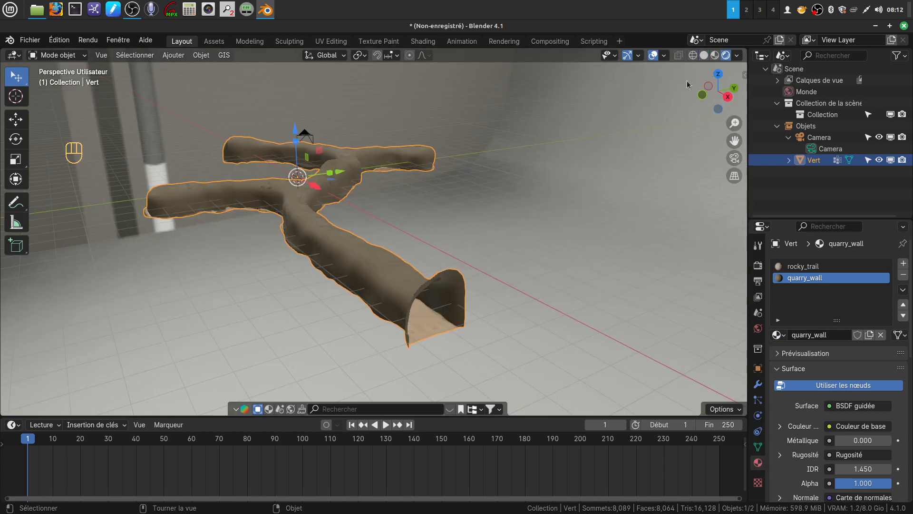
pyautogui.click(704, 55)
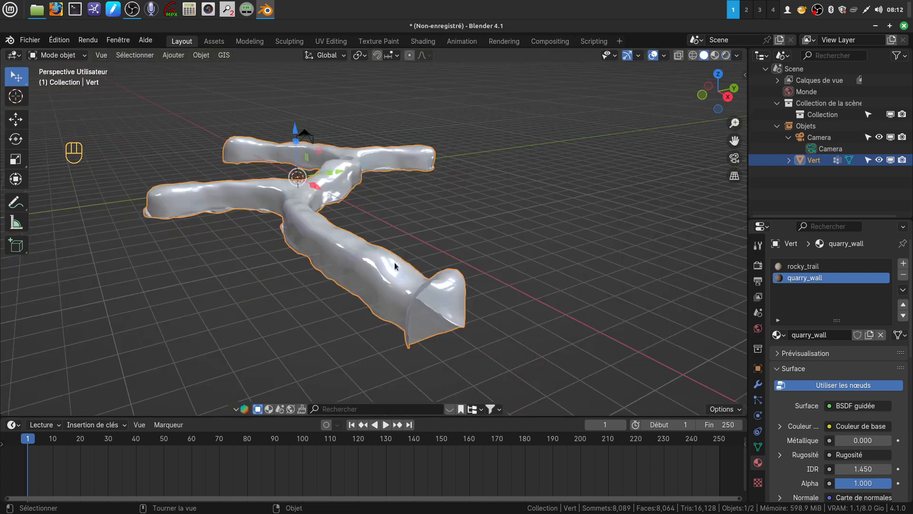
# - Apply the tunnel's rotation and scale and enter Edit Mode on its mesh
pyautogui.hotkey('ctrl', 'a')
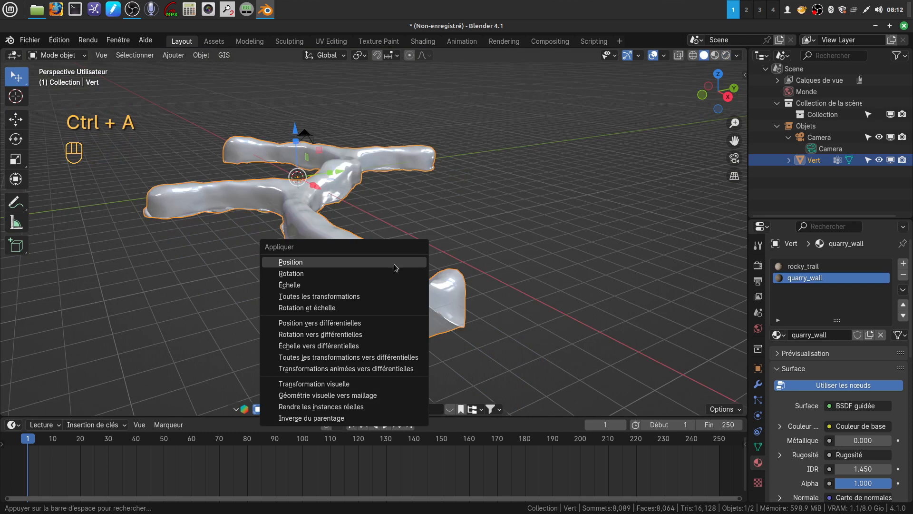
pyautogui.click(365, 315)
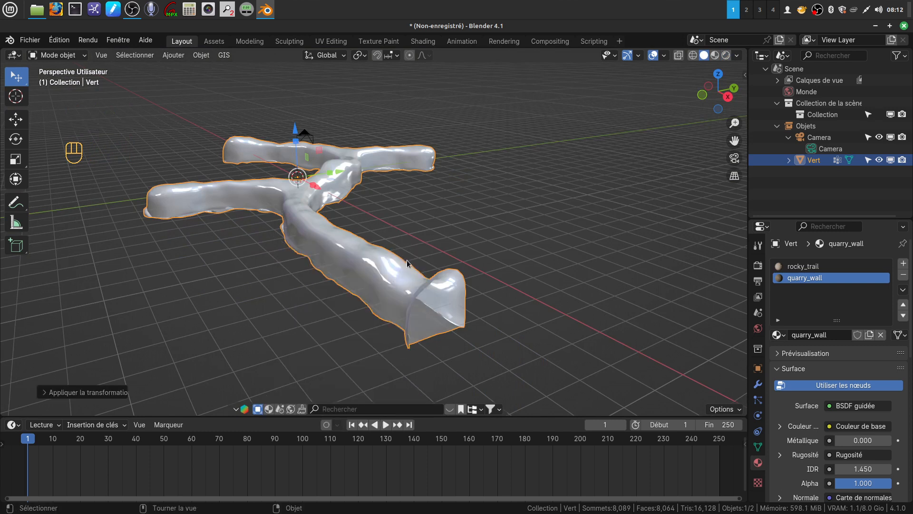
pyautogui.scroll(-2, 407, 260)
pyautogui.keyDown('shift'); pyautogui.moveTo(396, 259); pyautogui.dragTo(362, 336, button='middle'); pyautogui.keyUp('shift')
pyautogui.moveTo(327, 290); pyautogui.dragTo(300, 269, button='middle')
pyautogui.keyDown('shift'); pyautogui.moveTo(364, 268); pyautogui.dragTo(340, 231, button='middle'); pyautogui.keyUp('shift')
pyautogui.scroll(3, 356, 262)
pyautogui.press('Tab')
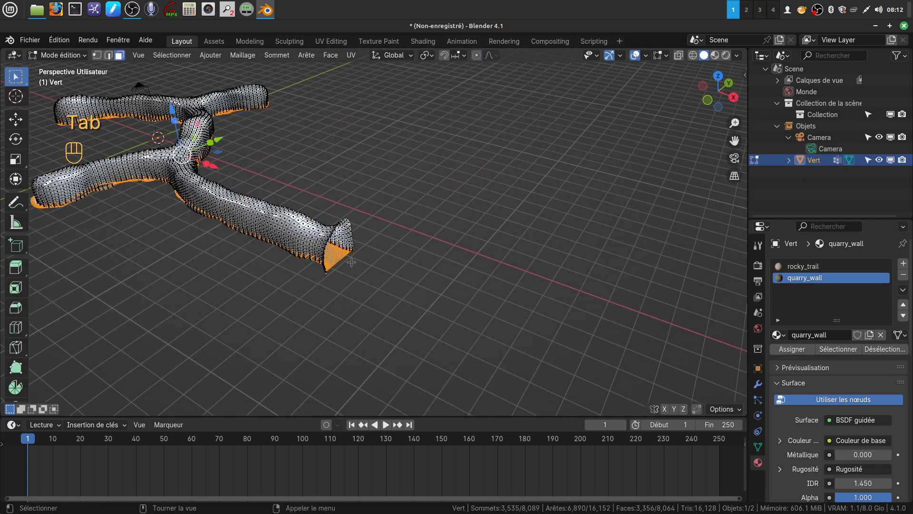
# - Set the tunnel's origin to a single floor vertex at its flared open end and return to Object Mode
pyautogui.scroll(2, 356, 269)
pyautogui.press('Tab')
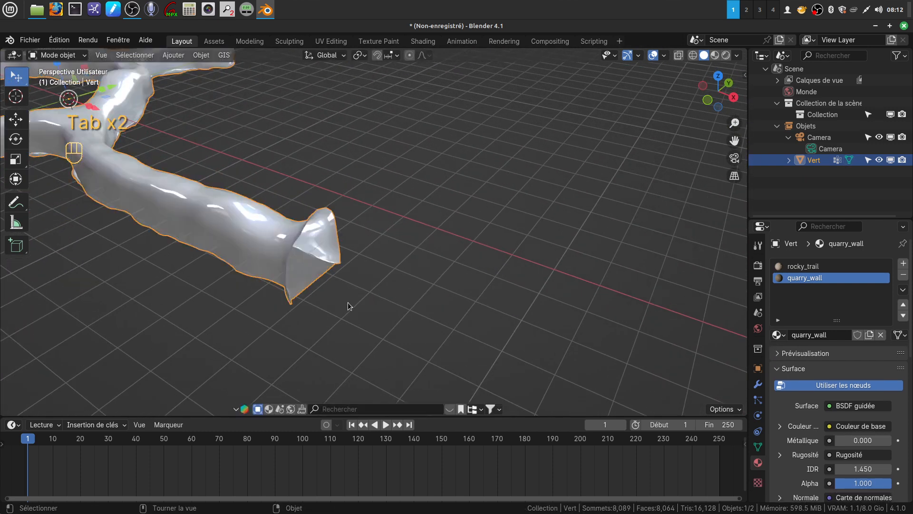
pyautogui.scroll(3, 350, 302)
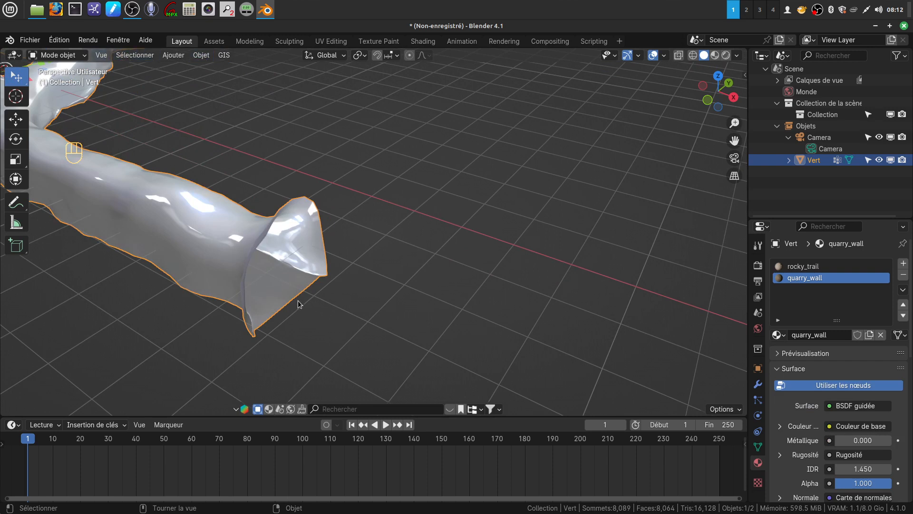
pyautogui.press('Tab')
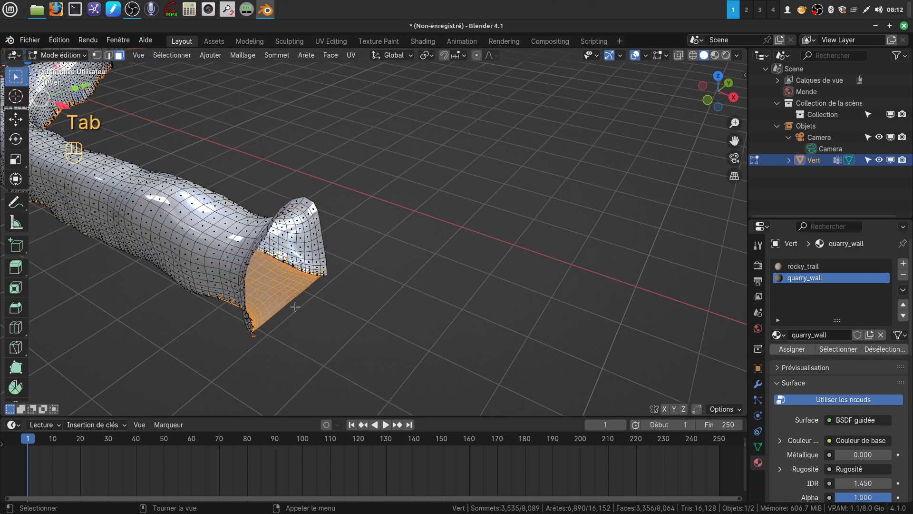
pyautogui.click(97, 55)
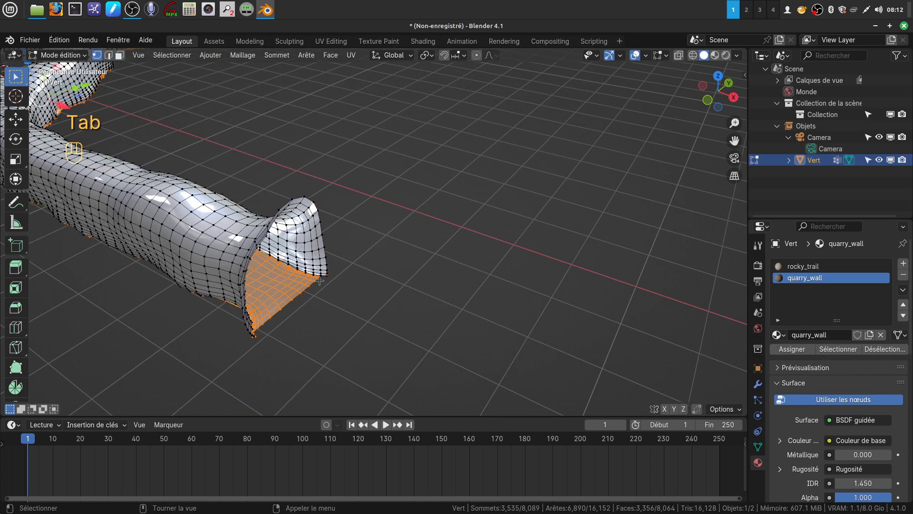
pyautogui.click(292, 296)
pyautogui.moveTo(362, 303); pyautogui.dragTo(365, 298, button='middle')
pyautogui.press('q')
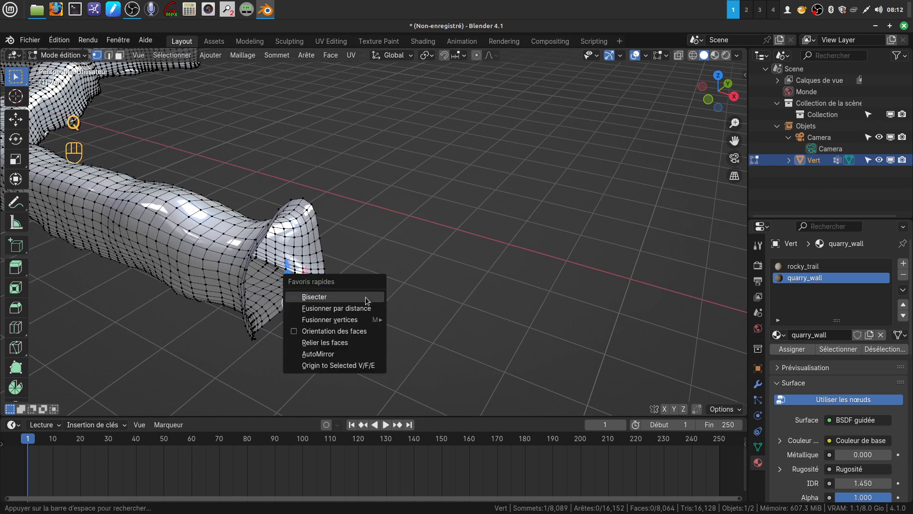
pyautogui.click(367, 366)
pyautogui.press('Tab')
pyautogui.scroll(-5, 411, 338)
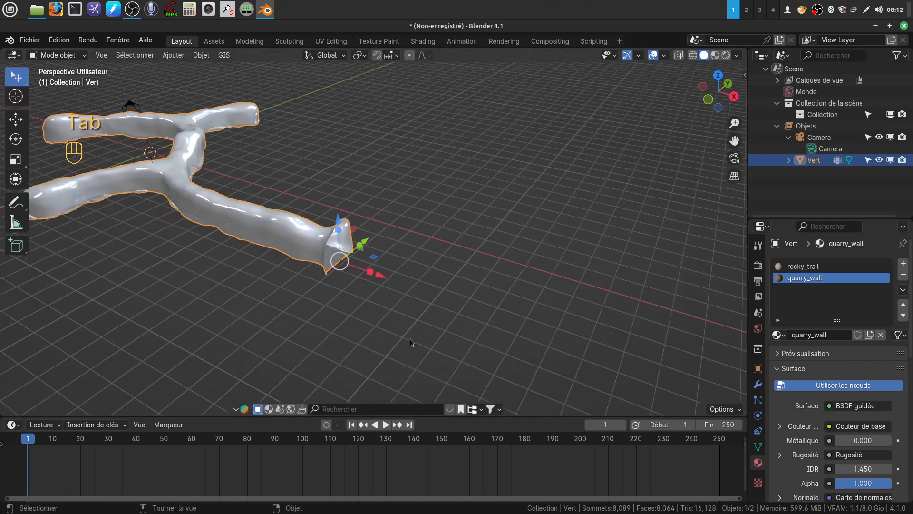
# - Snap the tunnel by its new origin to the 3D cursor at the world origin
pyautogui.moveTo(391, 315); pyautogui.dragTo(483, 337, button='middle')
pyautogui.scroll(1, 299, 243)
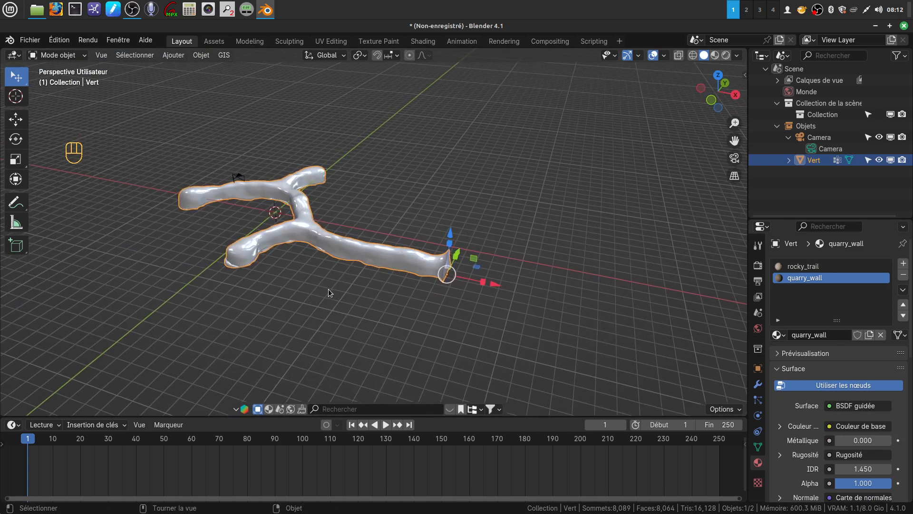
pyautogui.press('KP_7')
pyautogui.scroll(-5, 365, 278)
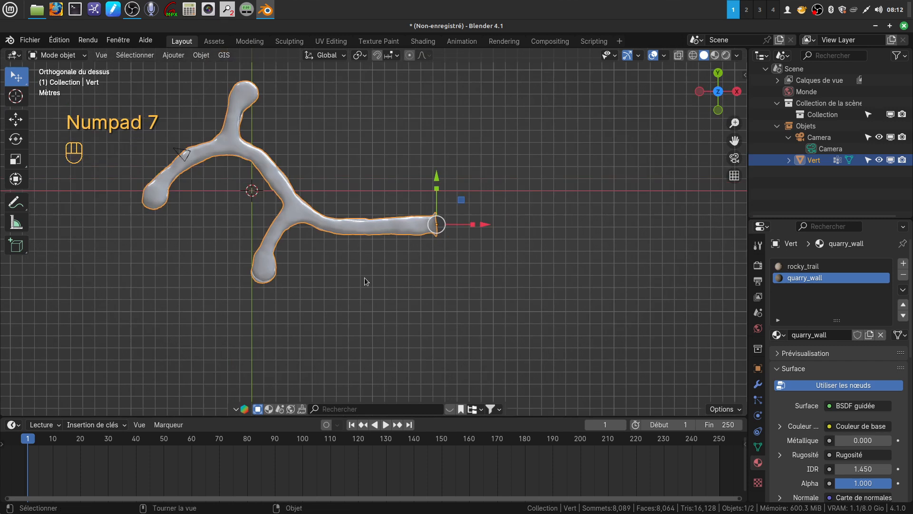
pyautogui.keyDown('shift'); pyautogui.moveTo(367, 284); pyautogui.dragTo(374, 249, button='middle'); pyautogui.keyUp('shift')
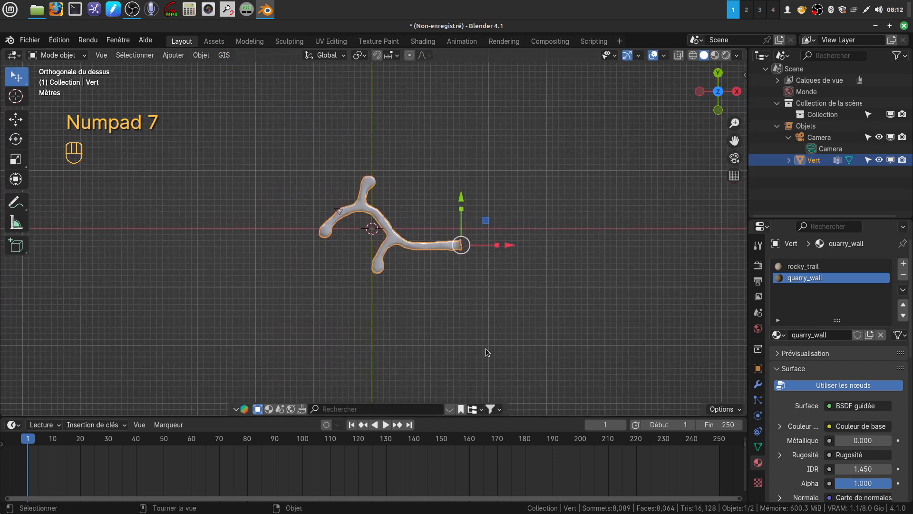
pyautogui.hotkey('shift', 's')
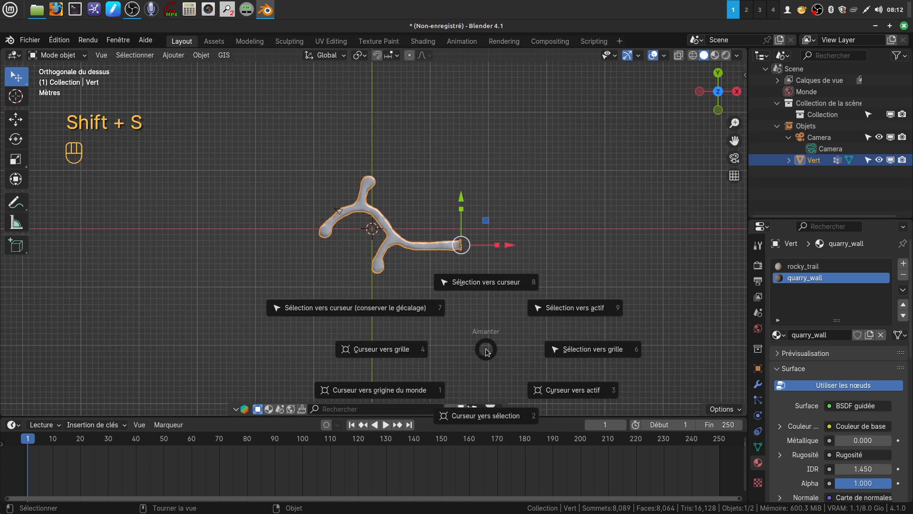
pyautogui.click(486, 281)
pyautogui.scroll(4, 484, 278)
pyautogui.keyDown('shift'); pyautogui.moveTo(438, 254); pyautogui.dragTo(386, 292, button='middle'); pyautogui.keyUp('shift')
pyautogui.press('Tab')
pyautogui.press('Tab')
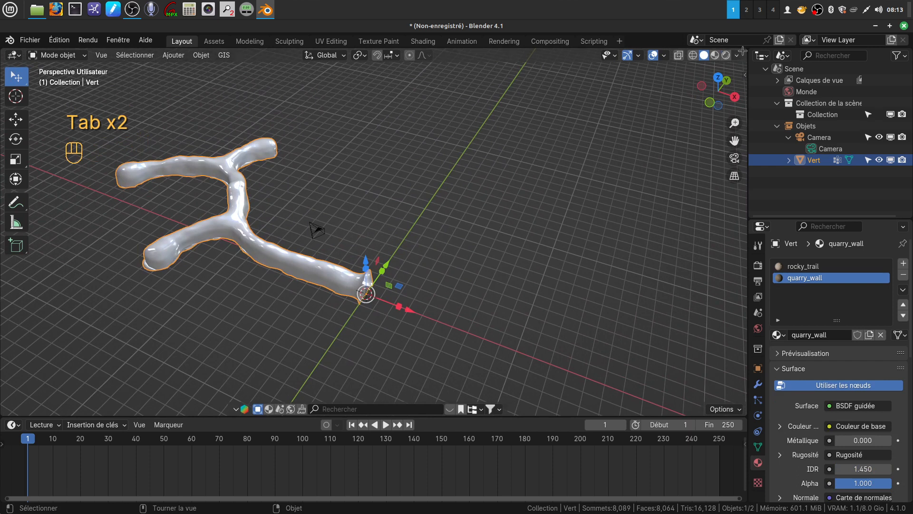
# - Split the 3D viewport vertically and turn the new area into a Shader Editor
pyautogui.moveTo(747, 48); pyautogui.dragTo(328, 52)
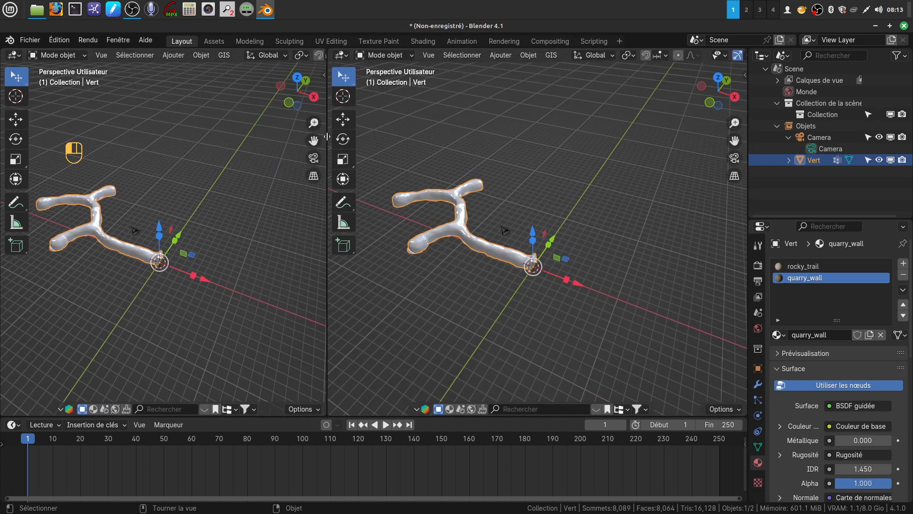
pyautogui.click(349, 56)
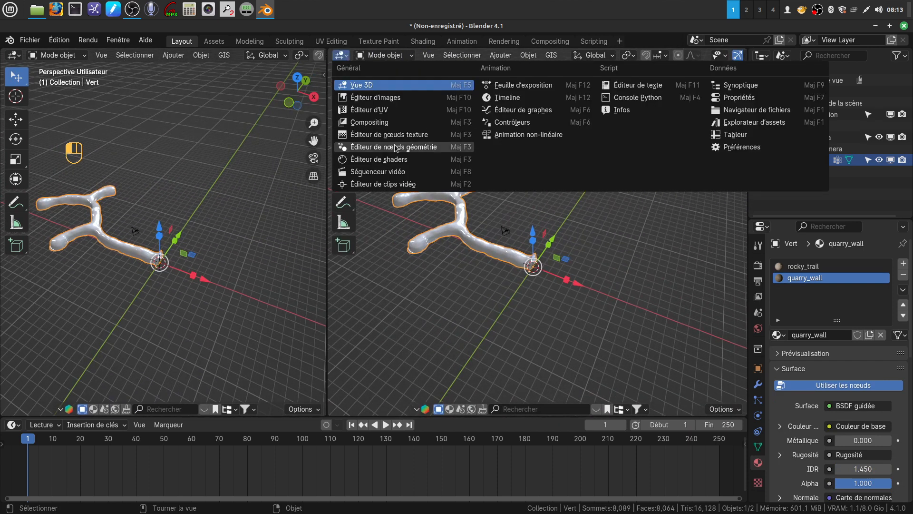
pyautogui.click(407, 160)
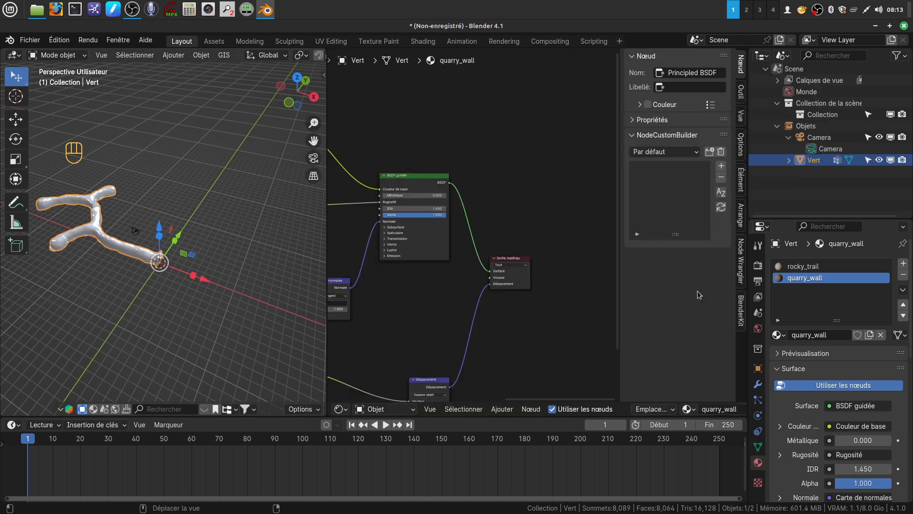
# - Make the rocky_trail slot active and select the tunnel faces assigned to it in Edit Mode
pyautogui.click(804, 268)
pyautogui.doubleClick(814, 269)
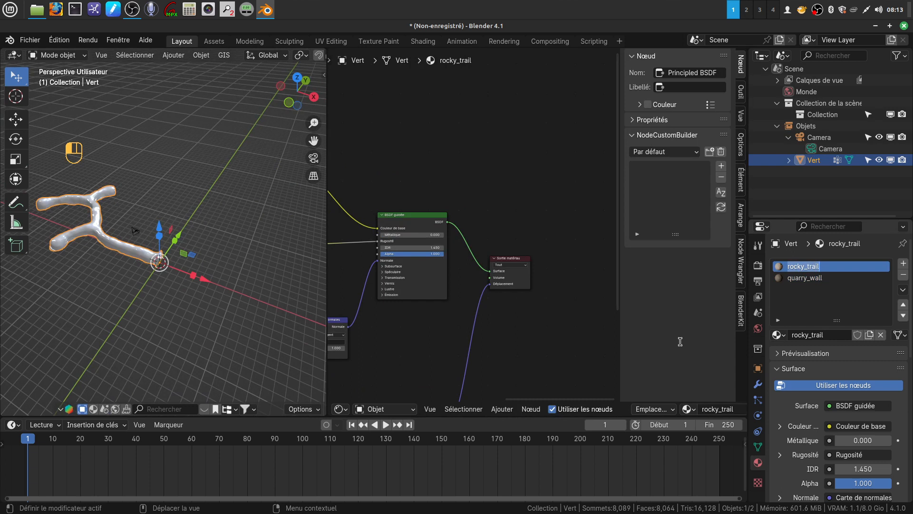
pyautogui.press('Tab')
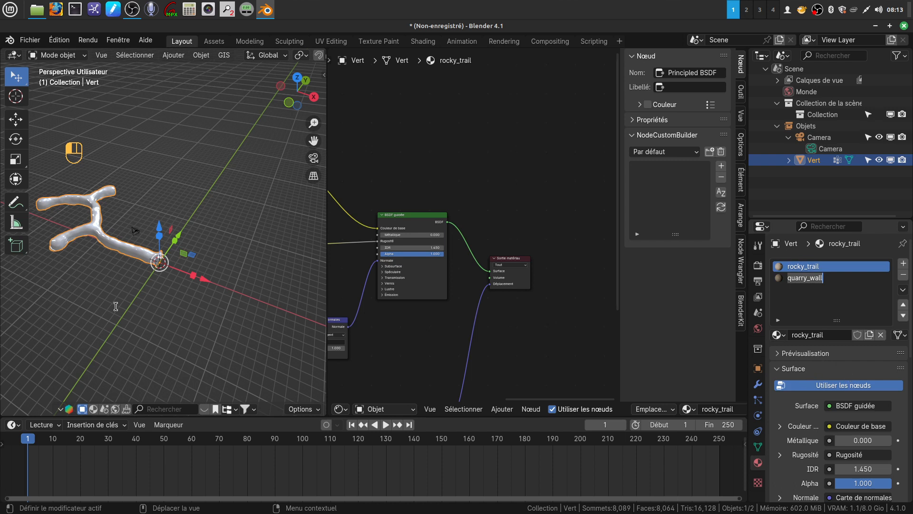
pyautogui.press('Tab')
pyautogui.click(133, 293)
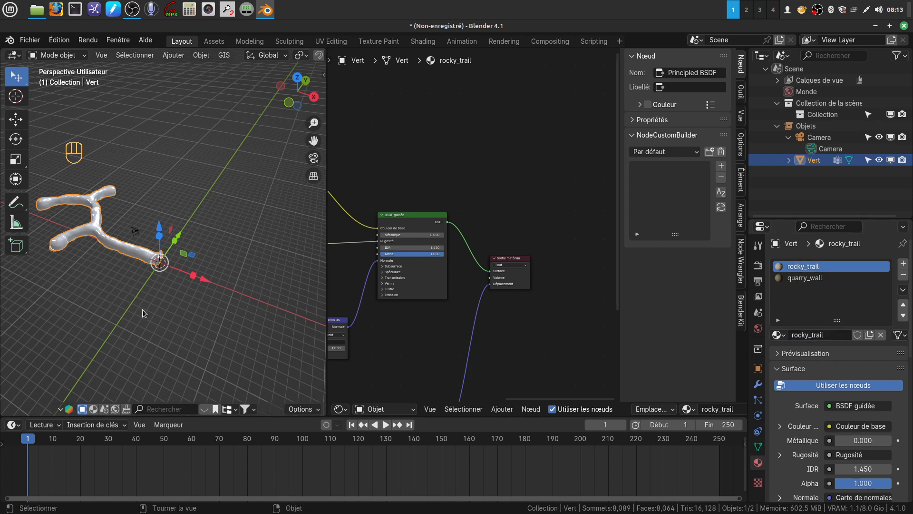
pyautogui.press('Tab')
pyautogui.press('a')
pyautogui.press('a')
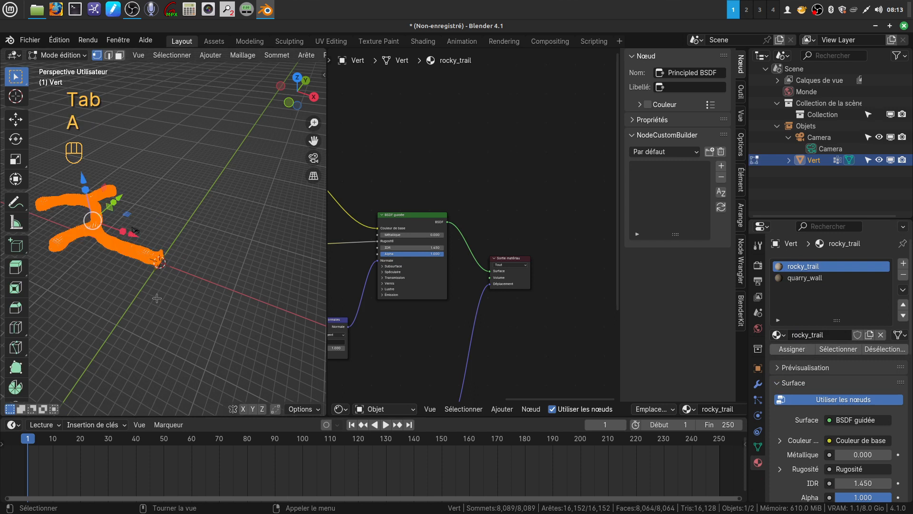
pyautogui.click(830, 349)
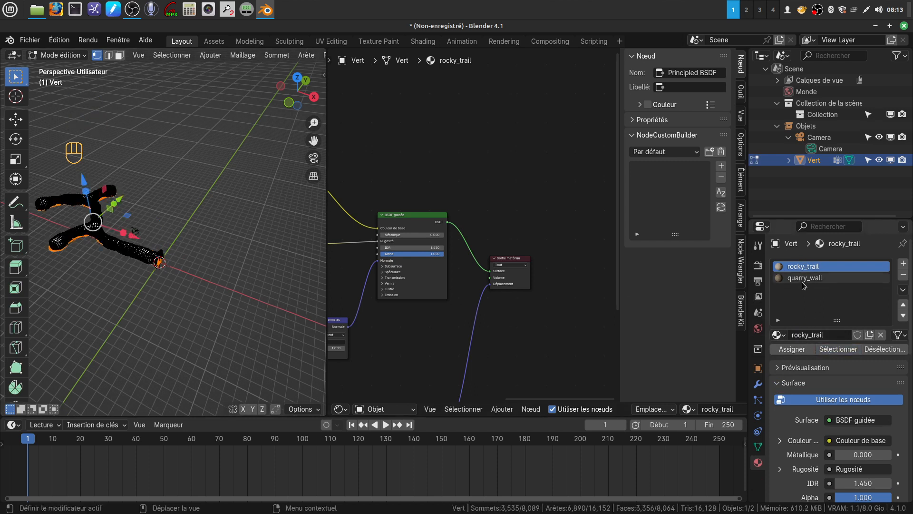
# - Rename the rocky_trail material as sol
pyautogui.doubleClick(815, 267)
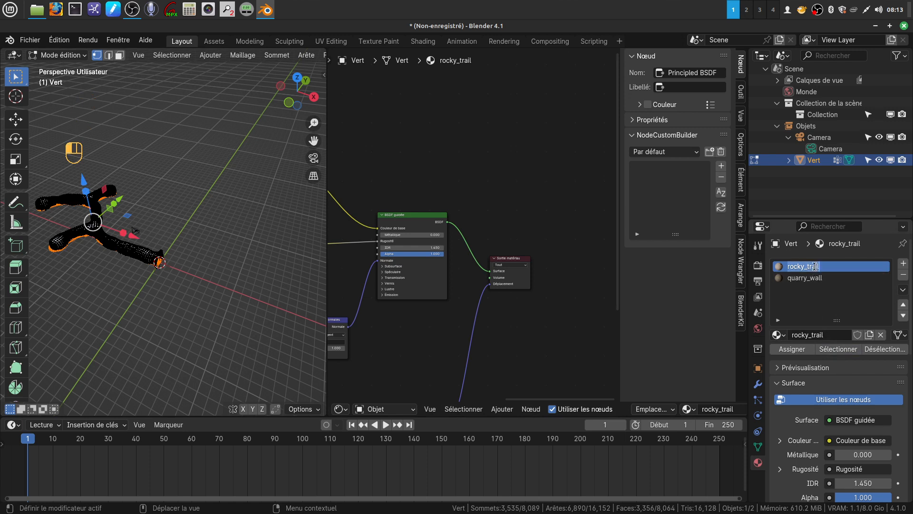
pyautogui.press('BackSpace')
pyautogui.write('sol')
pyautogui.press('Return')
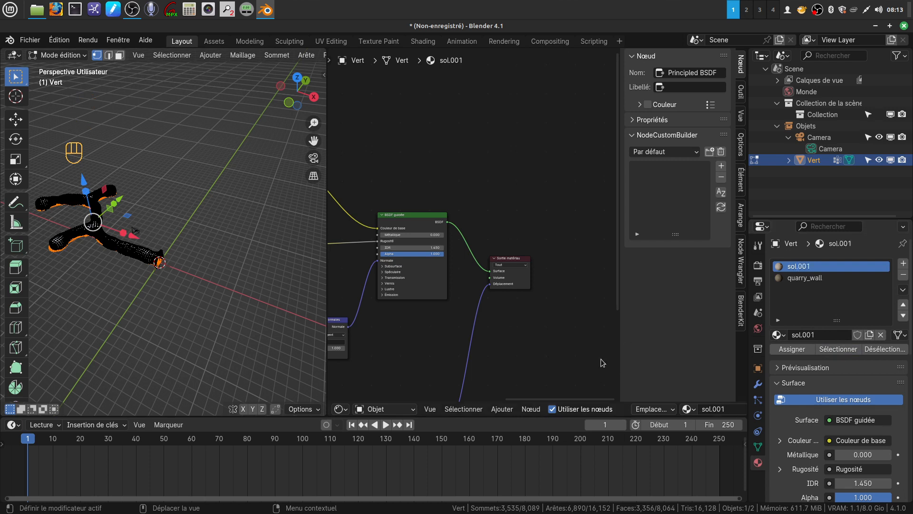
# - Rename the quarry_wall material as murs and return the tunnel to Object Mode
pyautogui.click(811, 279)
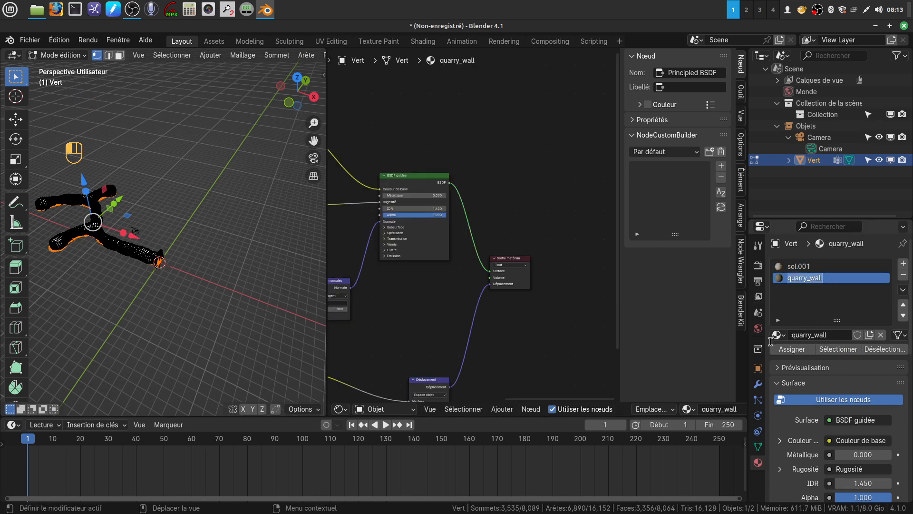
pyautogui.press('BackSpace')
pyautogui.write('m')
pyautogui.press('Return')
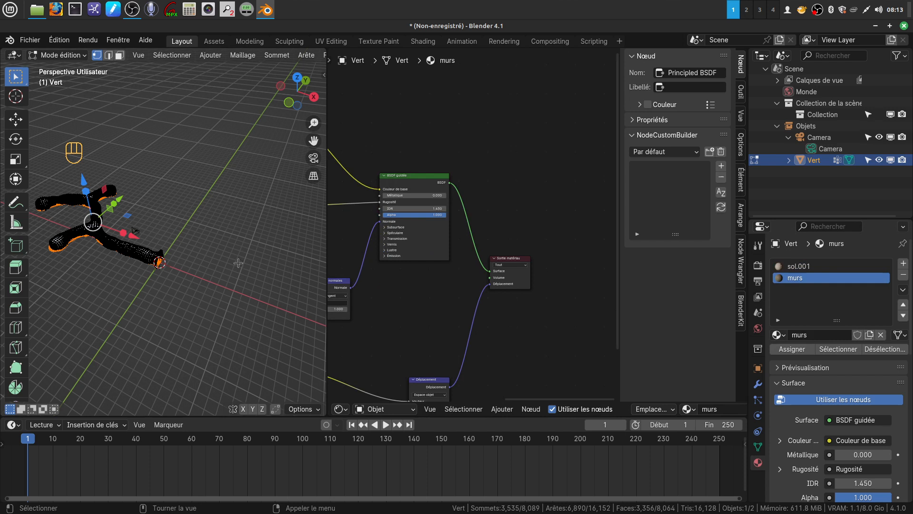
pyautogui.press('Tab')
pyautogui.press('Tab')
pyautogui.press('Tab')
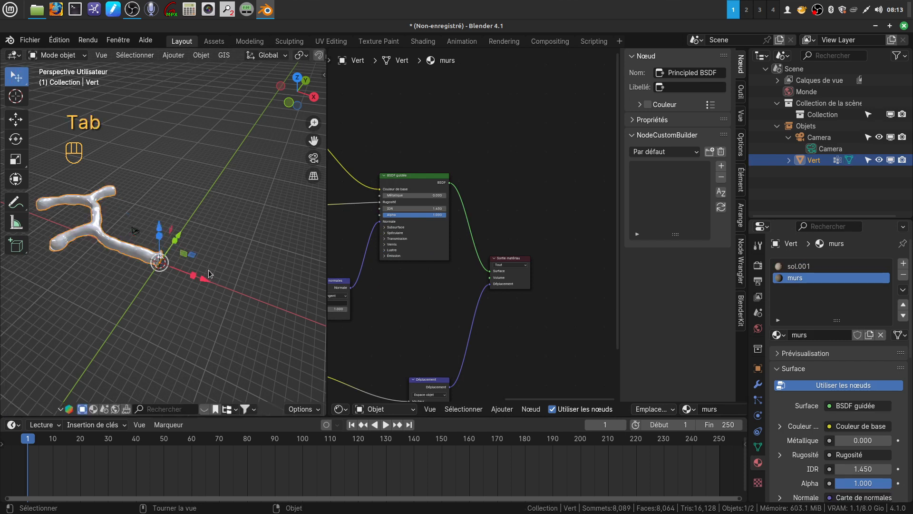
pyautogui.press('Tab')
pyautogui.press('a')
pyautogui.press('Tab')
# - Hide the node editor's sidebar and link the Generated texture coordinates to the Mapping node's Vector input in the murs material
pyautogui.scroll(-1, 497, 263)
pyautogui.moveTo(541, 248); pyautogui.dragTo(591, 232, button='middle')
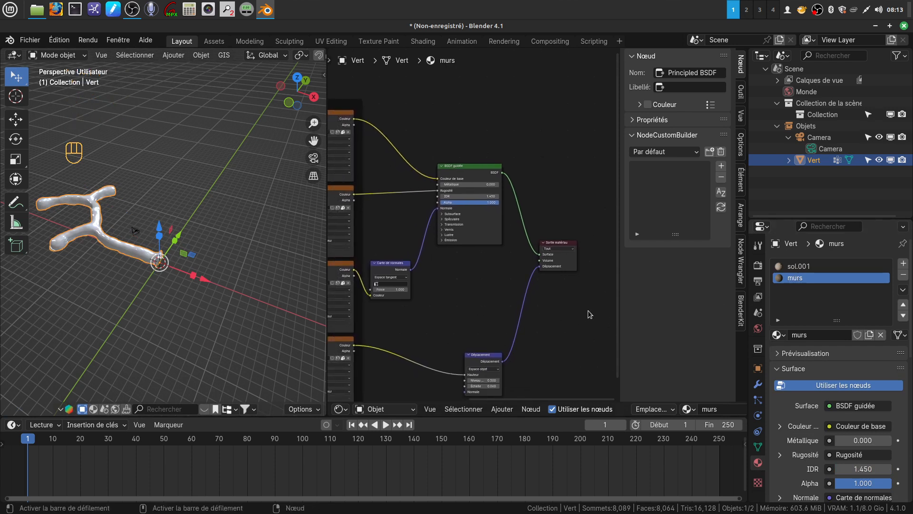
pyautogui.press('n')
pyautogui.moveTo(614, 286); pyautogui.dragTo(669, 235, button='middle')
pyautogui.scroll(-4, 688, 258)
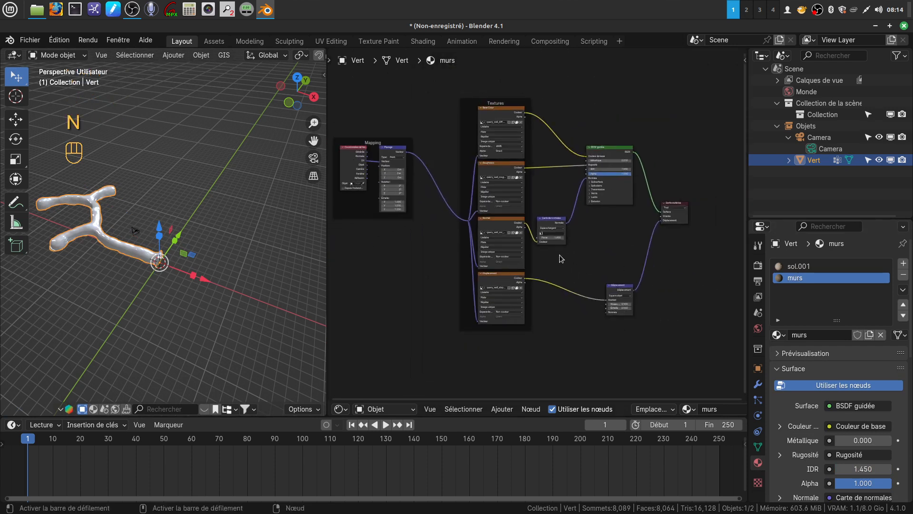
pyautogui.moveTo(545, 260); pyautogui.dragTo(583, 261, button='middle')
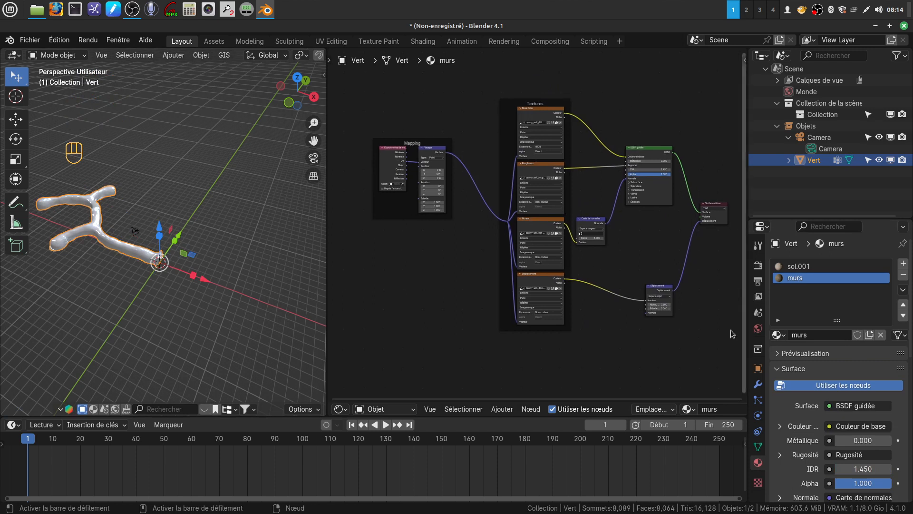
pyautogui.scroll(3, 455, 288)
pyautogui.moveTo(364, 194); pyautogui.dragTo(433, 226, button='middle')
pyautogui.scroll(2, 536, 233)
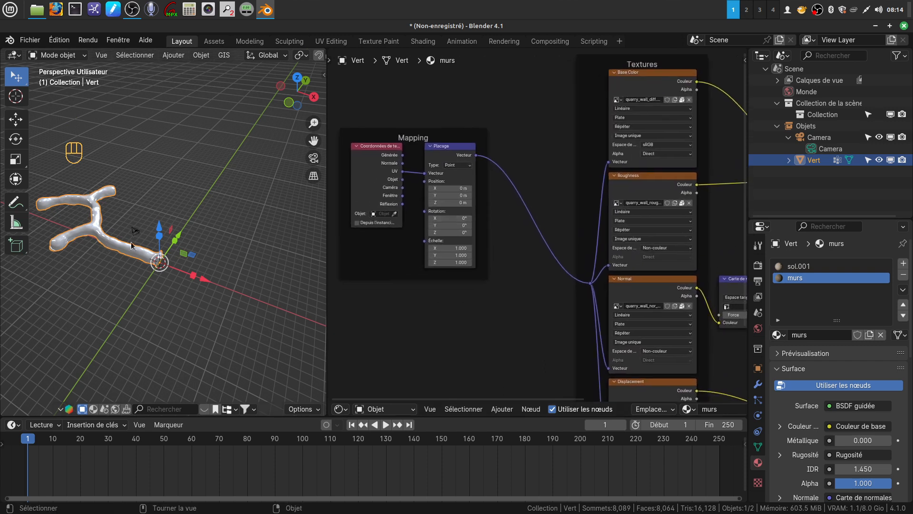
pyautogui.scroll(3, 394, 184)
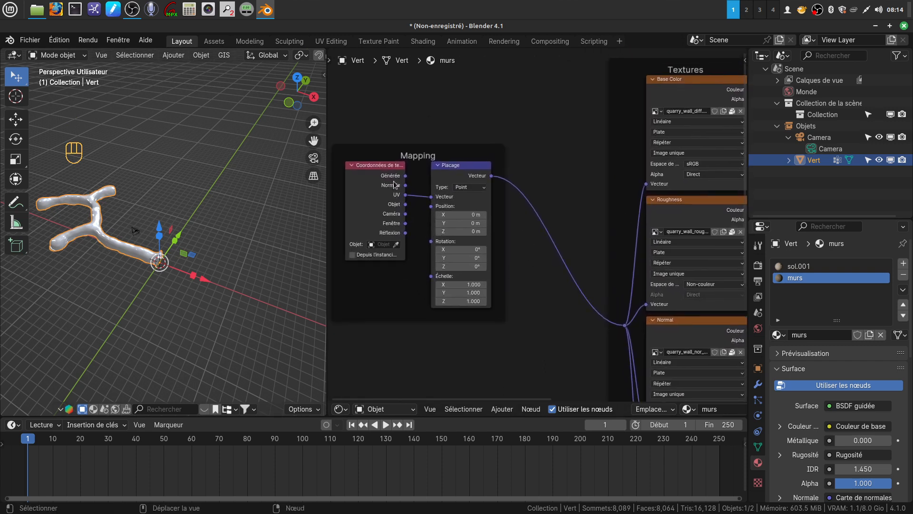
pyautogui.moveTo(405, 176); pyautogui.dragTo(431, 197)
# - Set the murs Base Color texture to box projection (Boîte) with a blend of 0.115
pyautogui.scroll(-4, 546, 332)
pyautogui.moveTo(546, 321); pyautogui.dragTo(491, 277, button='middle')
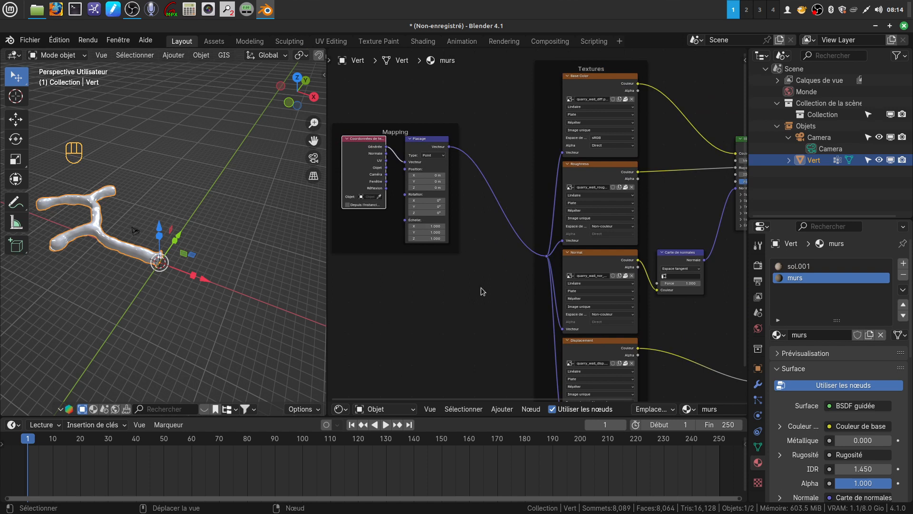
pyautogui.scroll(4, 481, 290)
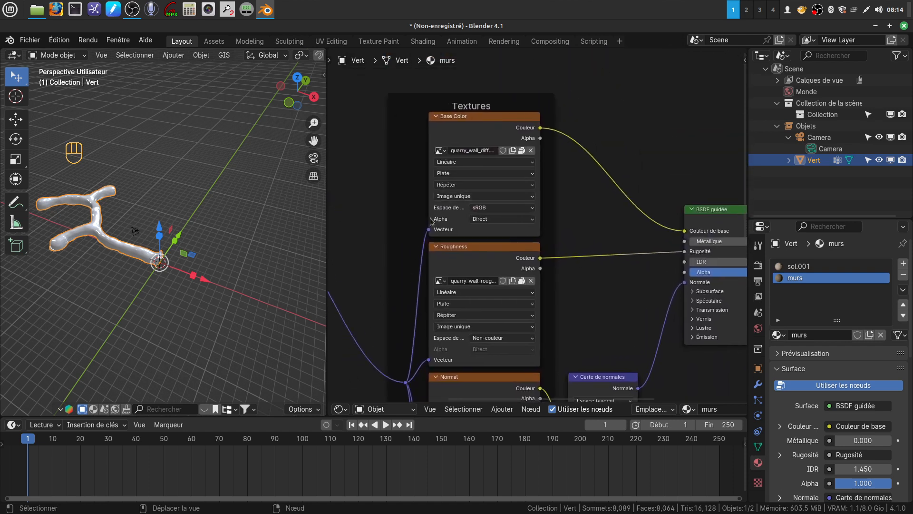
pyautogui.click(532, 175)
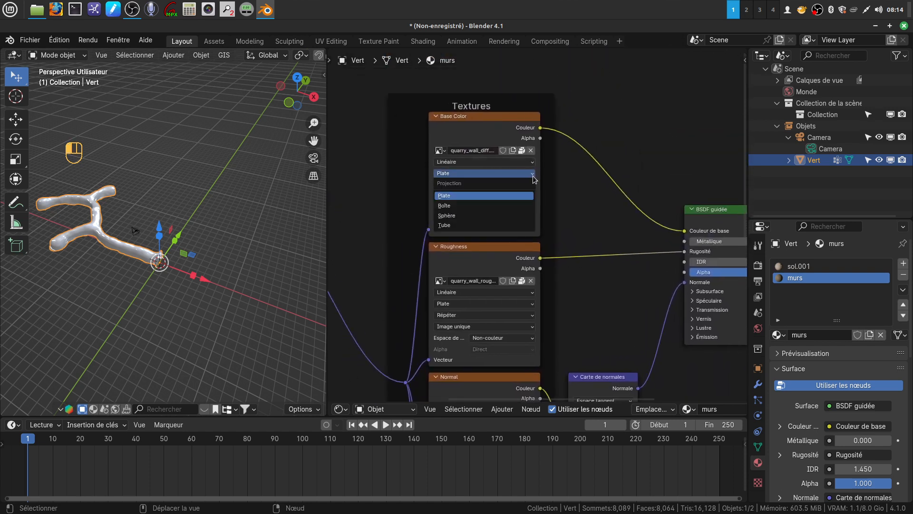
pyautogui.click(478, 205)
pyautogui.moveTo(476, 185); pyautogui.dragTo(487, 184)
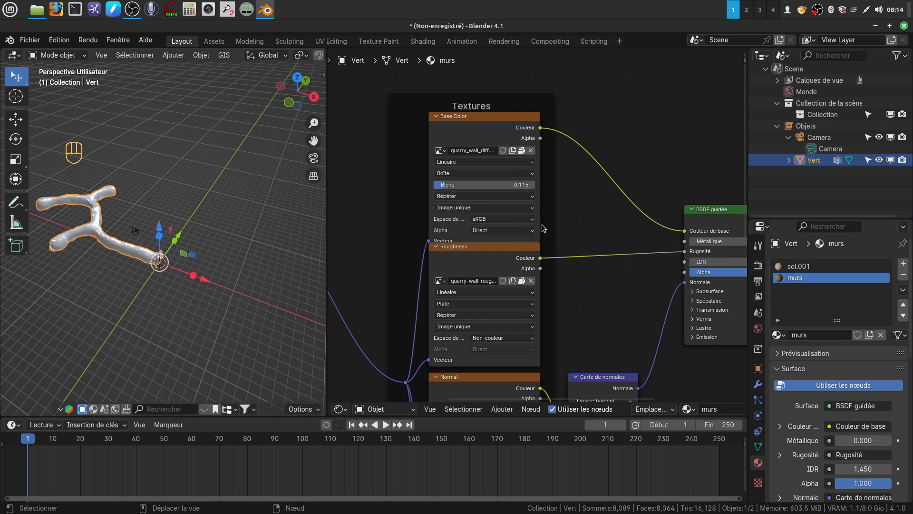
# - Set the murs Roughness texture to box projection (Boîte)
pyautogui.scroll(-1, 546, 217)
pyautogui.moveTo(547, 205); pyautogui.dragTo(579, 140, button='middle')
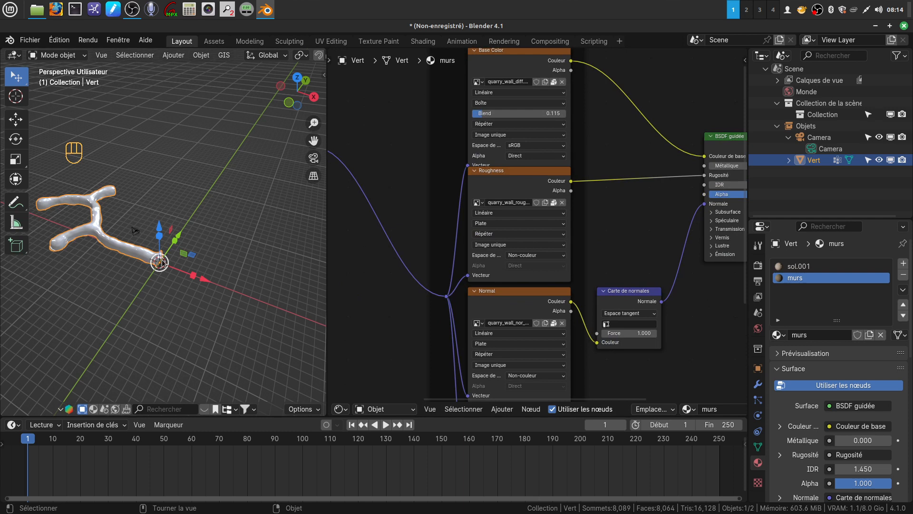
pyautogui.click(562, 224)
pyautogui.click(514, 253)
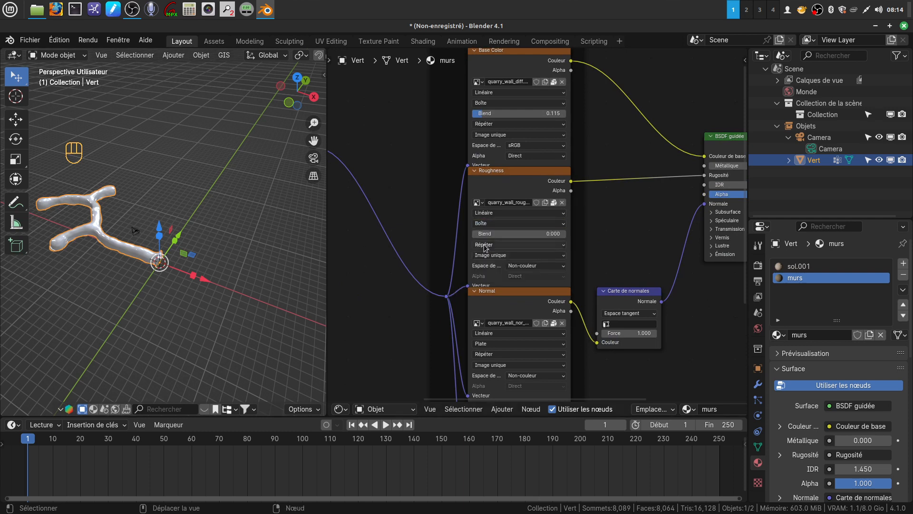
# - Set the murs Roughness blend to 0.115 and its Normal texture to box projection (Boîte) with a blend of 0.089
pyautogui.moveTo(533, 258); pyautogui.dragTo(538, 213, button='middle')
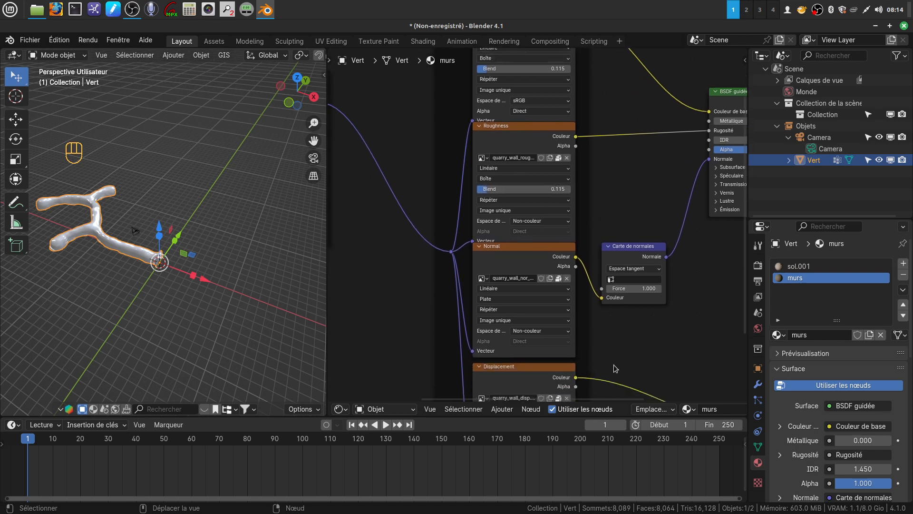
pyautogui.moveTo(616, 369); pyautogui.dragTo(611, 327, button='middle')
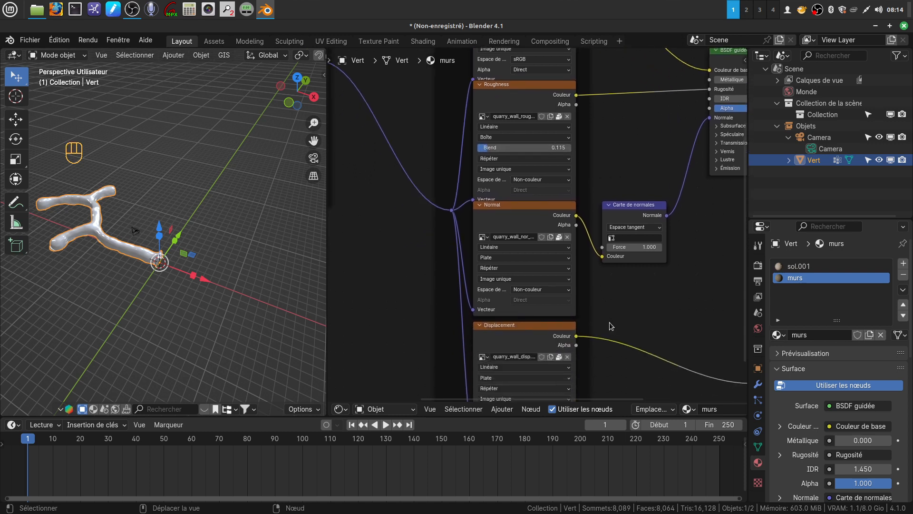
pyautogui.click(569, 259)
pyautogui.click(521, 286)
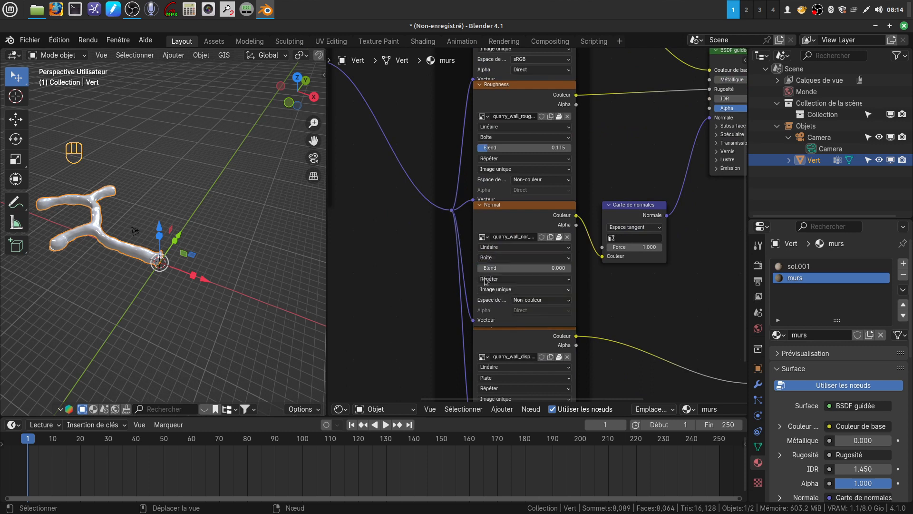
pyautogui.moveTo(504, 269); pyautogui.dragTo(504, 281)
# - Set the murs Displacement texture to box projection (Boîte) with a blend of 0.086
pyautogui.moveTo(683, 356); pyautogui.dragTo(680, 269, button='middle')
pyautogui.scroll(2, 606, 341)
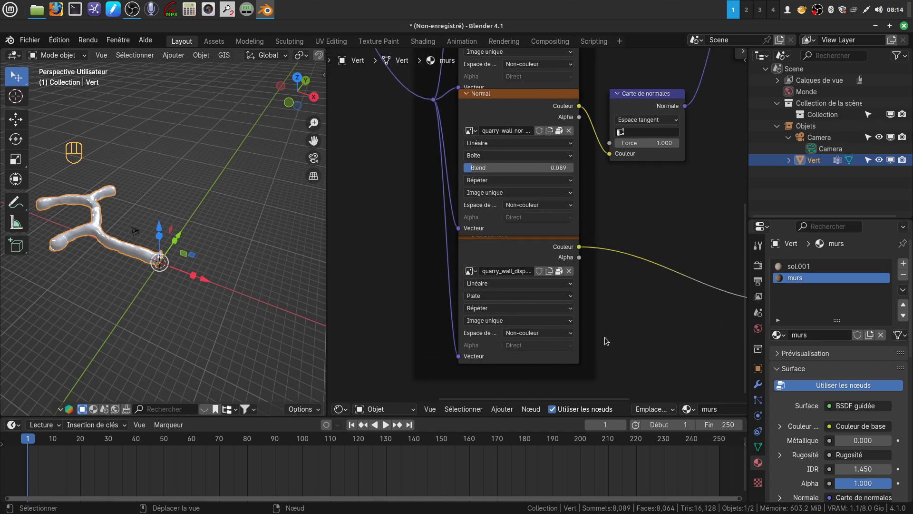
pyautogui.click(570, 296)
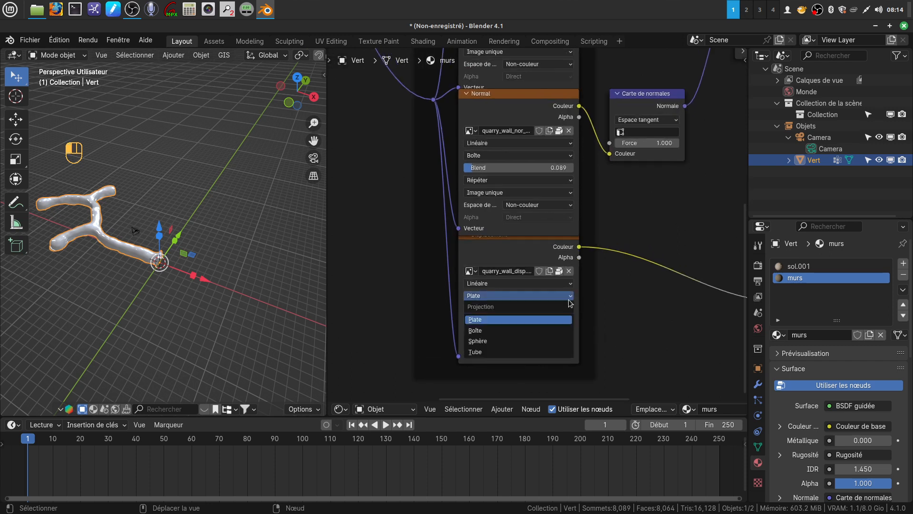
pyautogui.click(476, 332)
pyautogui.moveTo(556, 308); pyautogui.dragTo(558, 325)
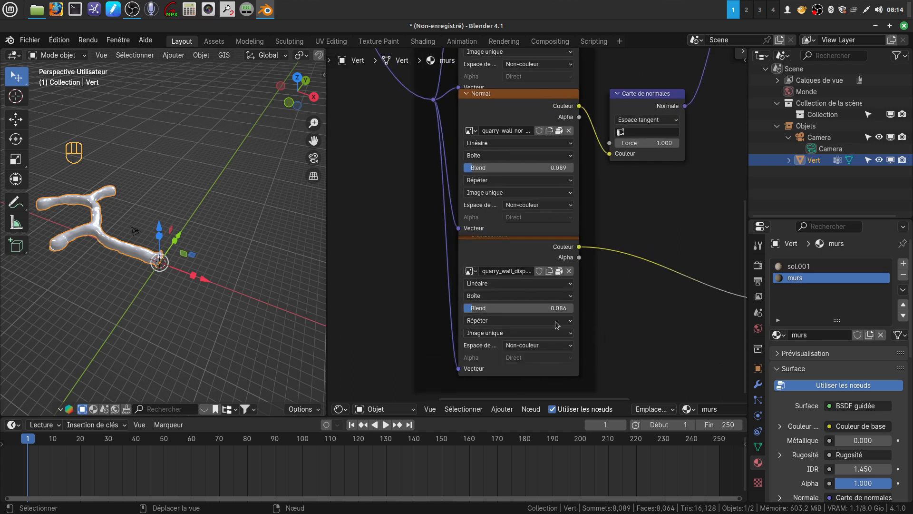
# - Switch the 3D viewport to rendered shading to show the tunnel's materials
pyautogui.scroll(-3, 654, 333)
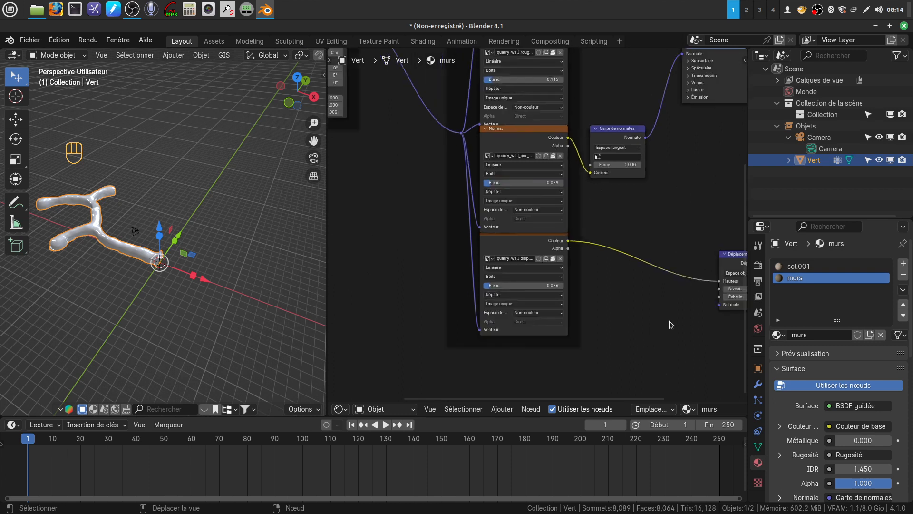
pyautogui.moveTo(460, 280); pyautogui.dragTo(552, 298, button='middle')
pyautogui.scroll(1, 527, 274)
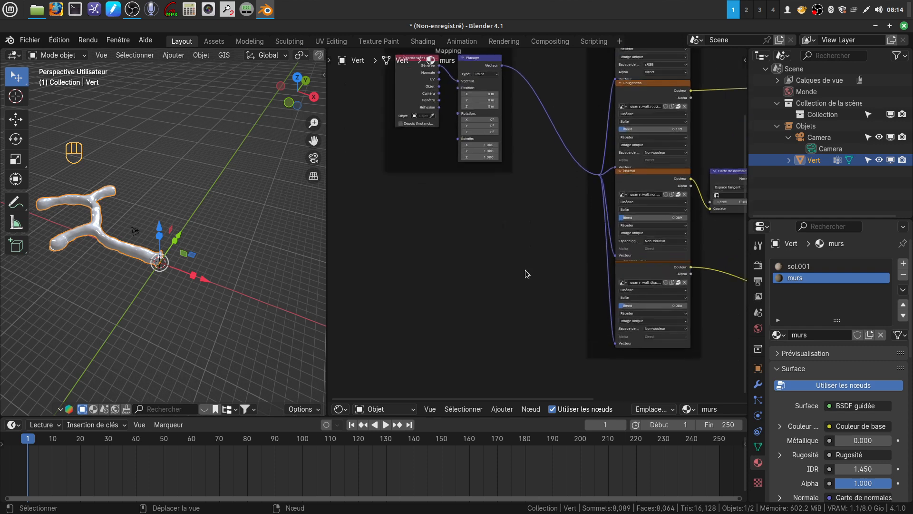
pyautogui.scroll(3, 493, 266)
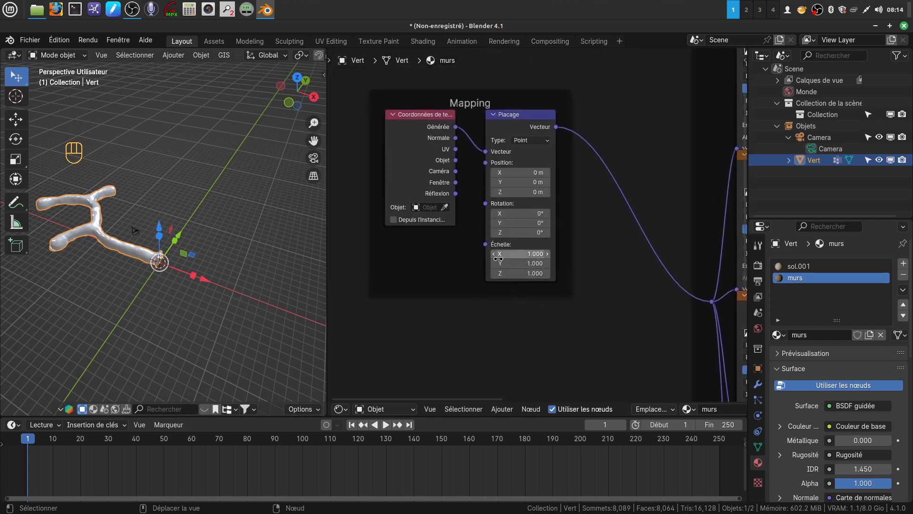
pyautogui.moveTo(204, 255); pyautogui.dragTo(183, 323, button='middle')
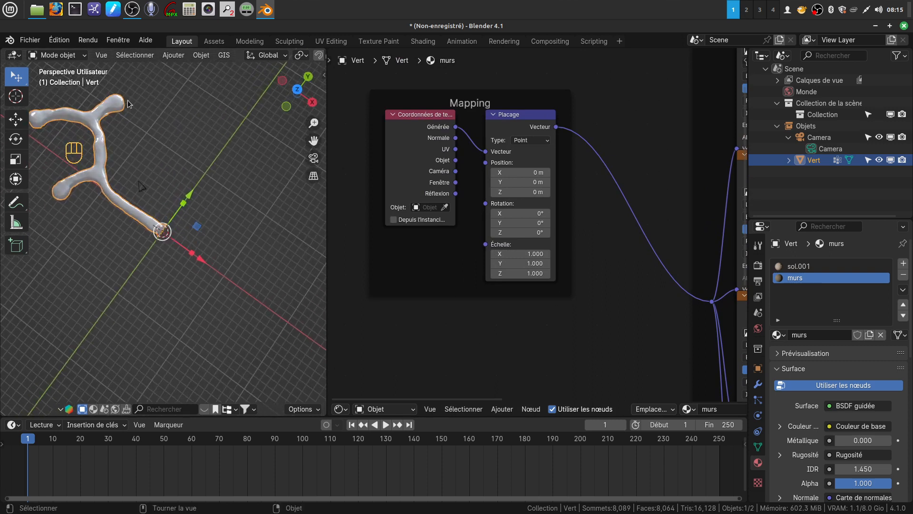
pyautogui.moveTo(144, 248); pyautogui.dragTo(255, 312, button='middle')
pyautogui.scroll(2, 484, 358)
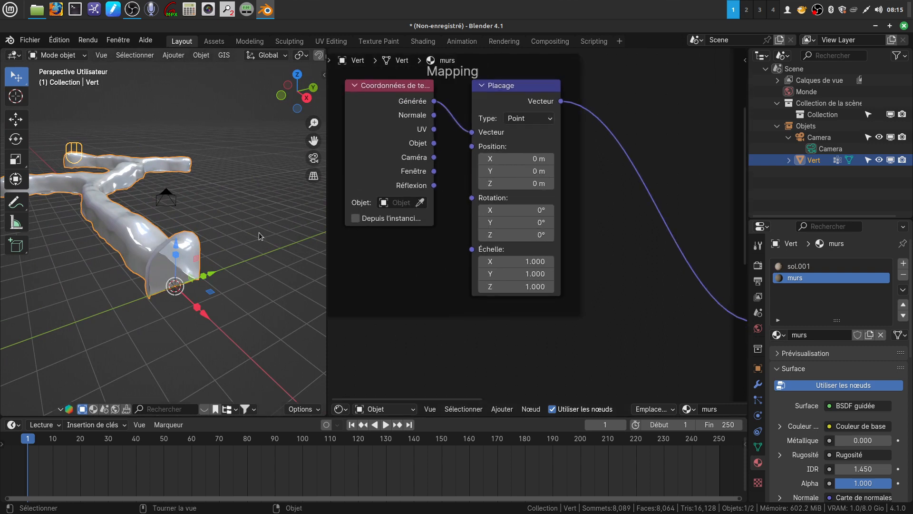
pyautogui.press('Tab')
pyautogui.press('Tab')
pyautogui.scroll(-8, 276, 55)
pyautogui.click(305, 56)
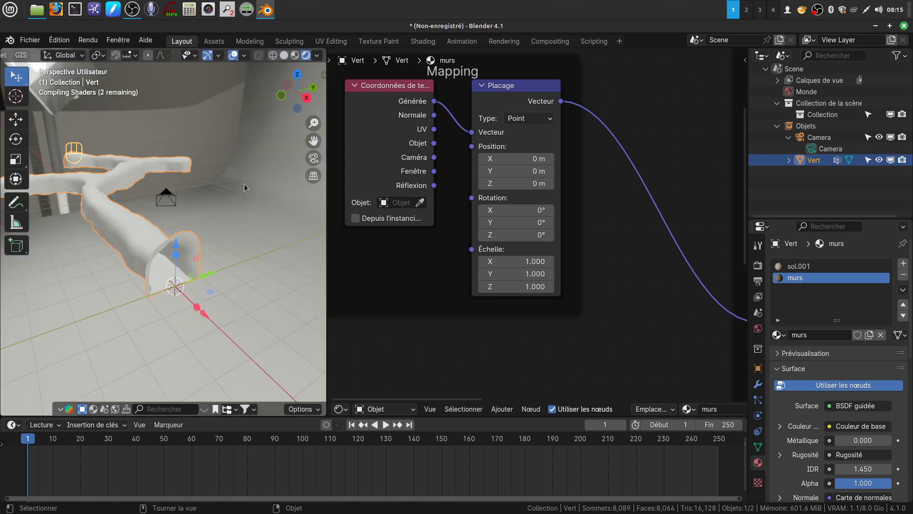
# - Set the murs Mapping node's scale to X 6.000, Y 5.400 and Z 0.300, judging the texture on the tunnel's outer wall
pyautogui.scroll(4, 255, 313)
pyautogui.moveTo(247, 308); pyautogui.dragTo(202, 232, button='middle')
pyautogui.scroll(2, 193, 325)
pyautogui.keyDown('shift'); pyautogui.moveTo(191, 319); pyautogui.dragTo(274, 313, button='middle'); pyautogui.keyUp('shift')
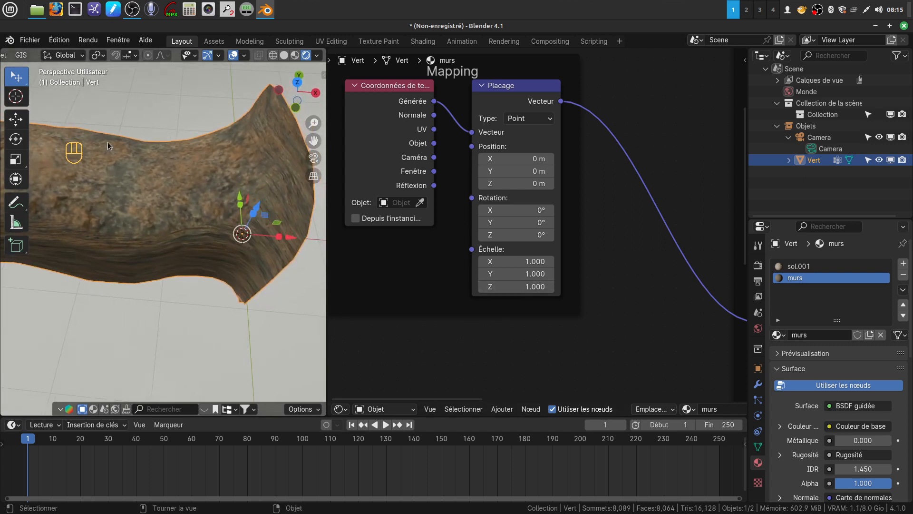
pyautogui.moveTo(525, 325); pyautogui.dragTo(507, 327, button='middle')
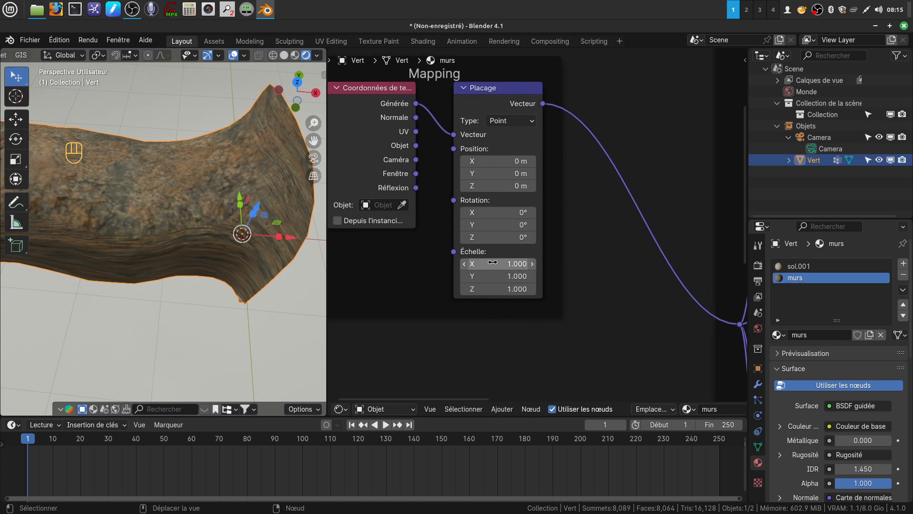
pyautogui.moveTo(482, 263); pyautogui.dragTo(725, 263)
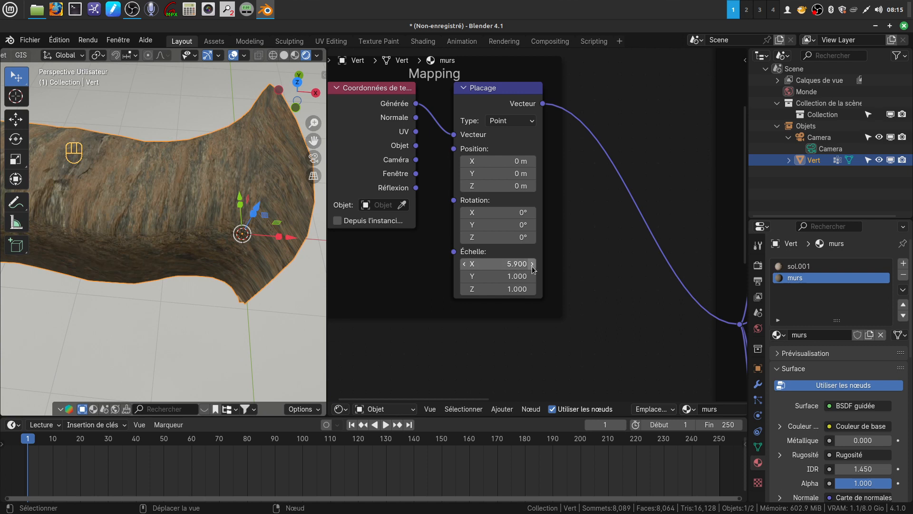
pyautogui.moveTo(499, 276); pyautogui.dragTo(587, 275)
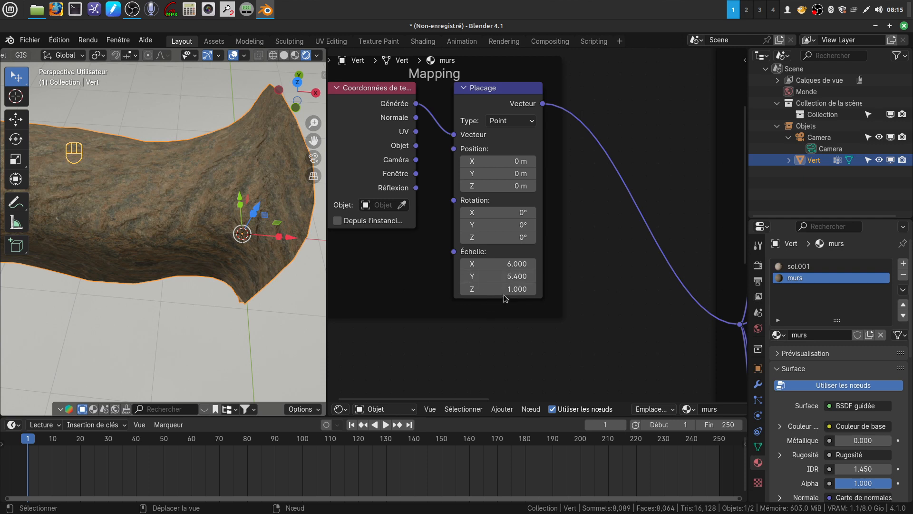
pyautogui.moveTo(204, 276); pyautogui.dragTo(217, 204, button='middle')
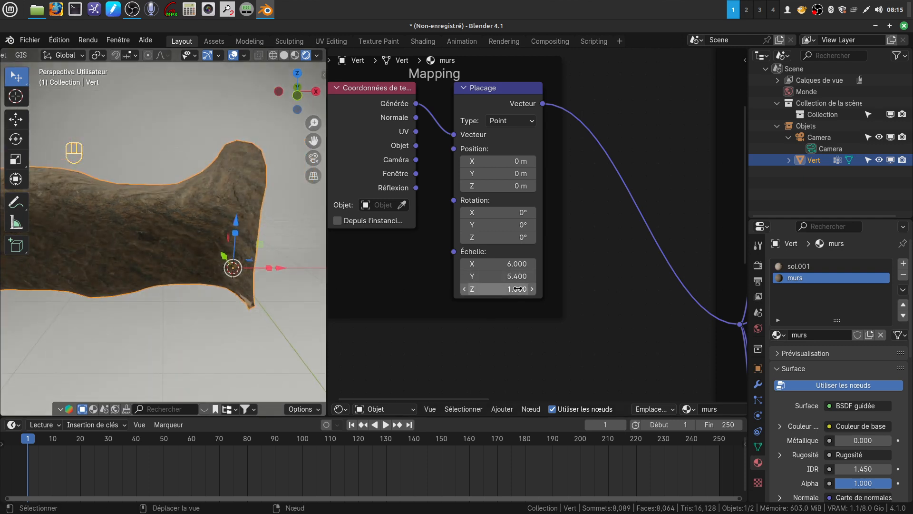
pyautogui.moveTo(517, 292); pyautogui.dragTo(502, 291)
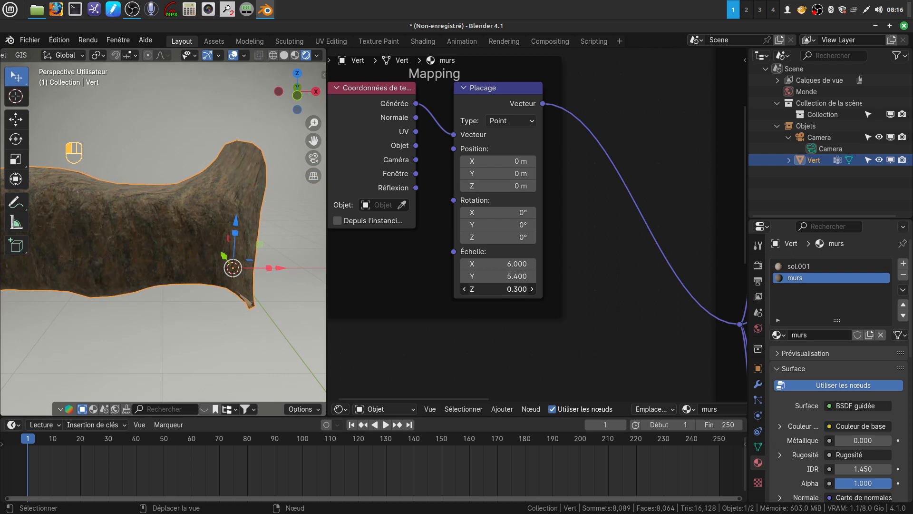
# - Examine the wall texture inside the tunnel from its entrance
pyautogui.moveTo(233, 269); pyautogui.dragTo(187, 296, button='middle')
pyautogui.scroll(4, 187, 296)
pyautogui.moveTo(187, 250)
pyautogui.mouseDown(button='middle')
pyautogui.moveTo(201, 236)
pyautogui.moveTo(177, 246)
pyautogui.moveTo(203, 253)
pyautogui.moveTo(209, 288)
pyautogui.moveTo(203, 249)
pyautogui.moveTo(221, 239)
pyautogui.moveTo(204, 247)
pyautogui.mouseUp(button='middle')
pyautogui.scroll(-4, 184, 248)
pyautogui.scroll(1, 209, 287)
pyautogui.scroll(-1, 639, 311)
pyautogui.scroll(-1, 640, 311)
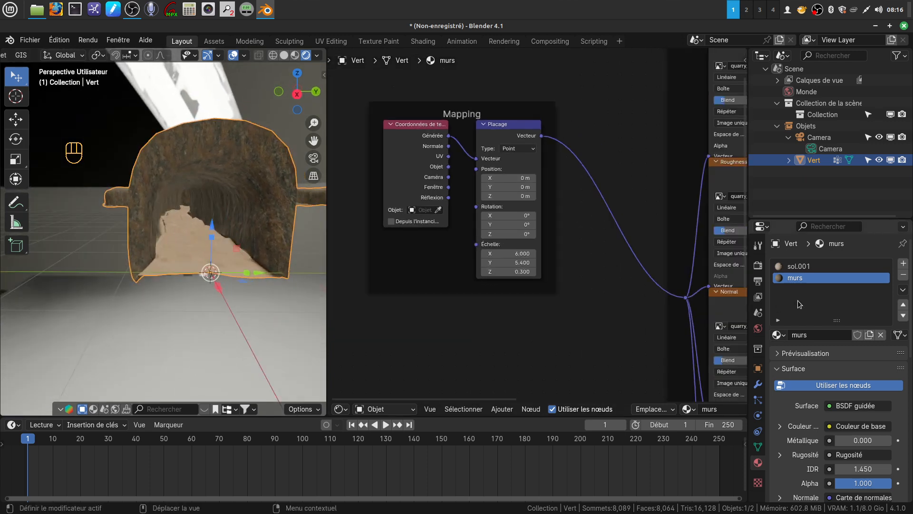
# - In the sol.001 material, link the Generated texture coordinates to the Mapping node's Vector input
pyautogui.click(799, 267)
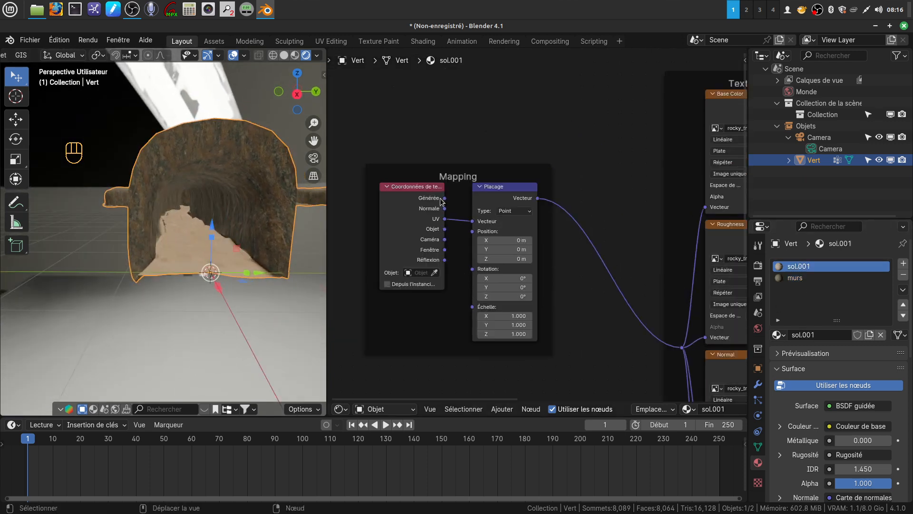
pyautogui.moveTo(446, 198); pyautogui.dragTo(473, 221)
pyautogui.moveTo(541, 290); pyautogui.dragTo(410, 295, button='middle')
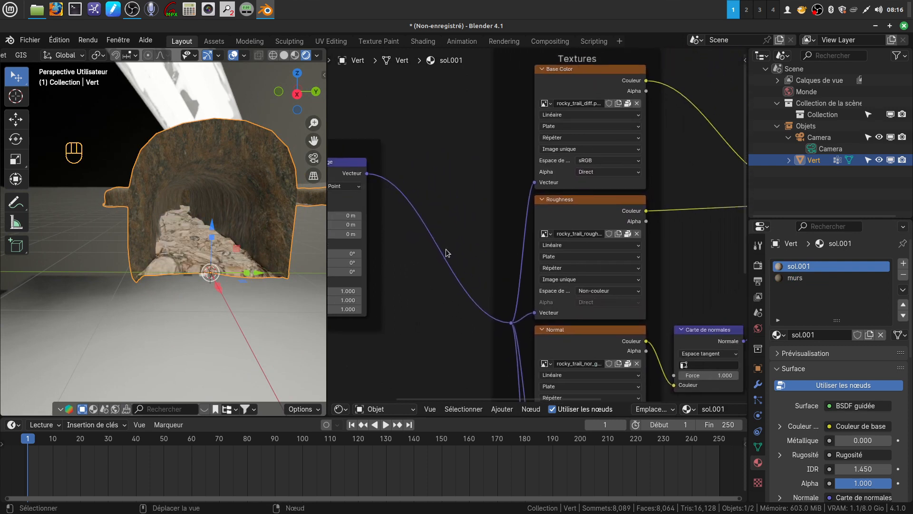
# - Set the sol.001 Base Color texture to box projection (Boîte) with a blend of 0.086
pyautogui.scroll(-3, 446, 250)
pyautogui.moveTo(512, 256); pyautogui.dragTo(444, 300, button='middle')
pyautogui.scroll(5, 453, 198)
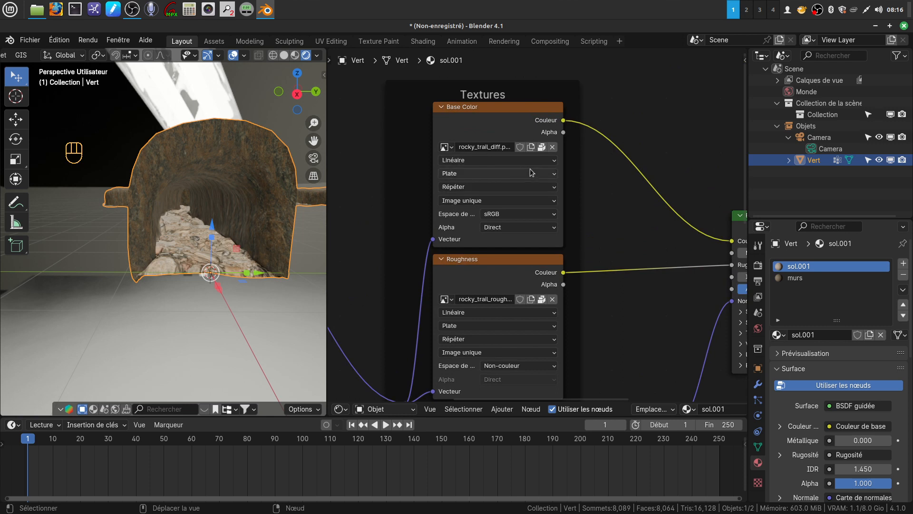
pyautogui.click(554, 175)
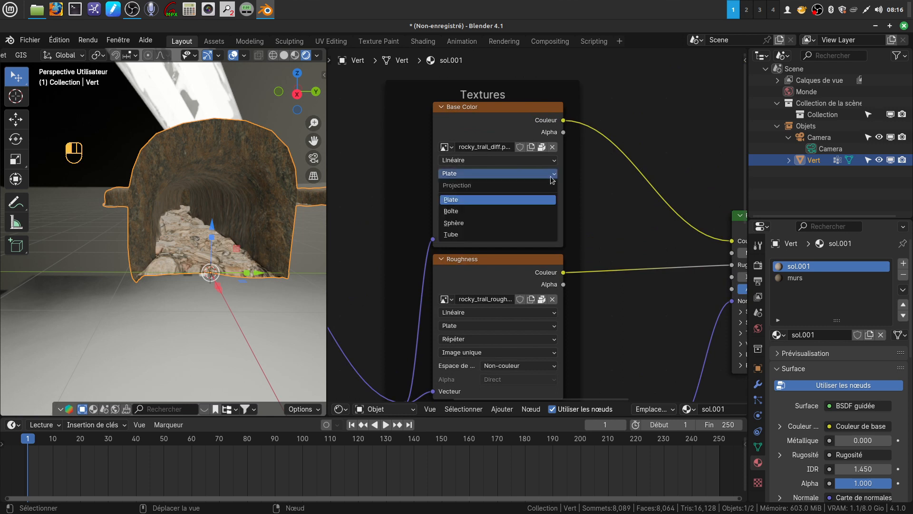
pyautogui.click(504, 211)
pyautogui.moveTo(446, 189); pyautogui.dragTo(449, 190)
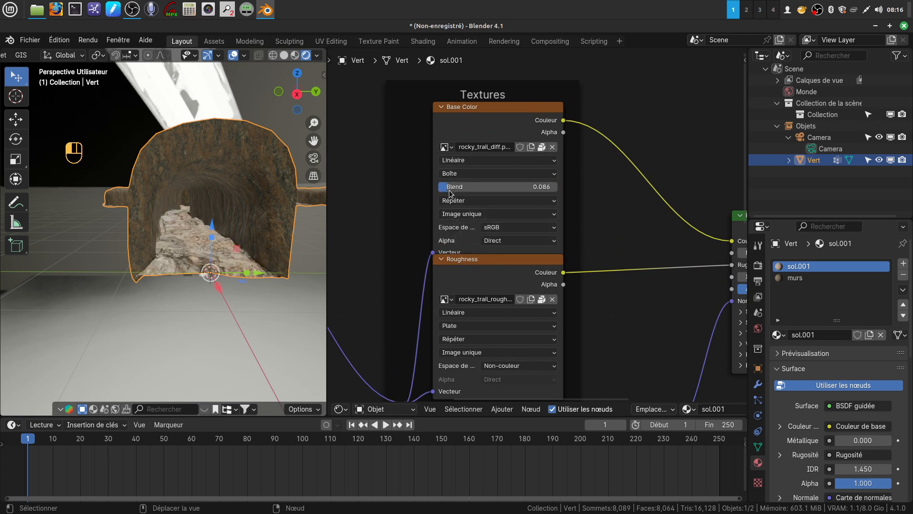
# - Set the sol.001 Roughness texture to box projection (Boîte) with a blend of 0.082
pyautogui.moveTo(594, 338); pyautogui.dragTo(593, 229, button='middle')
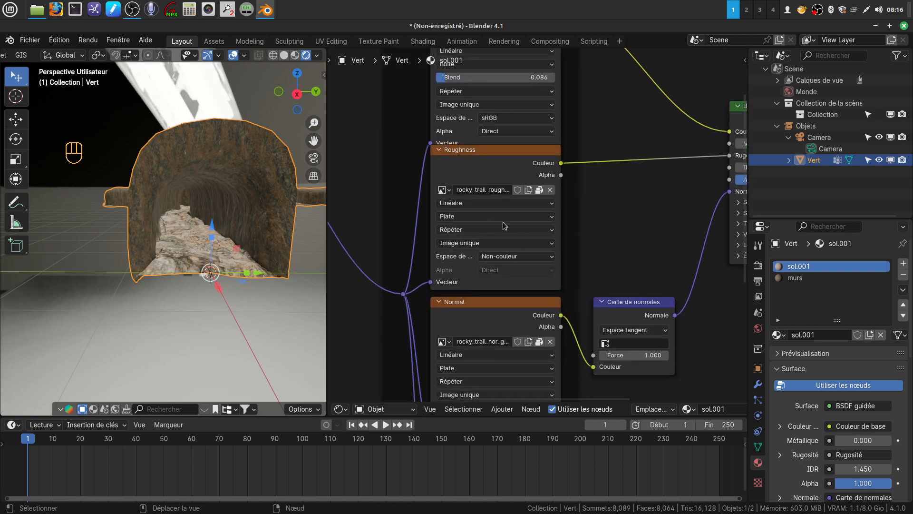
pyautogui.click(552, 218)
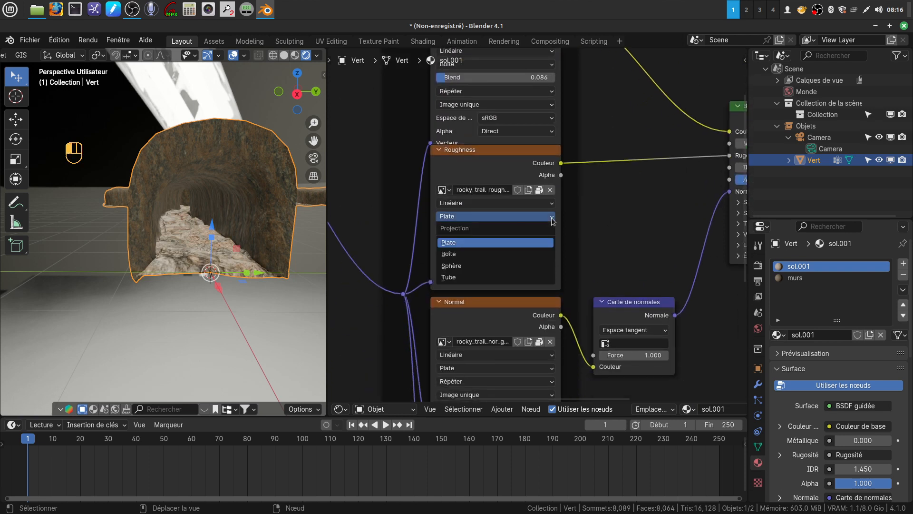
pyautogui.click(475, 255)
pyautogui.moveTo(441, 229); pyautogui.dragTo(451, 229)
# - Set the sol.001 Normal texture to box projection (Boîte) with a blend of 0.089
pyautogui.moveTo(564, 295); pyautogui.dragTo(574, 156, button='middle')
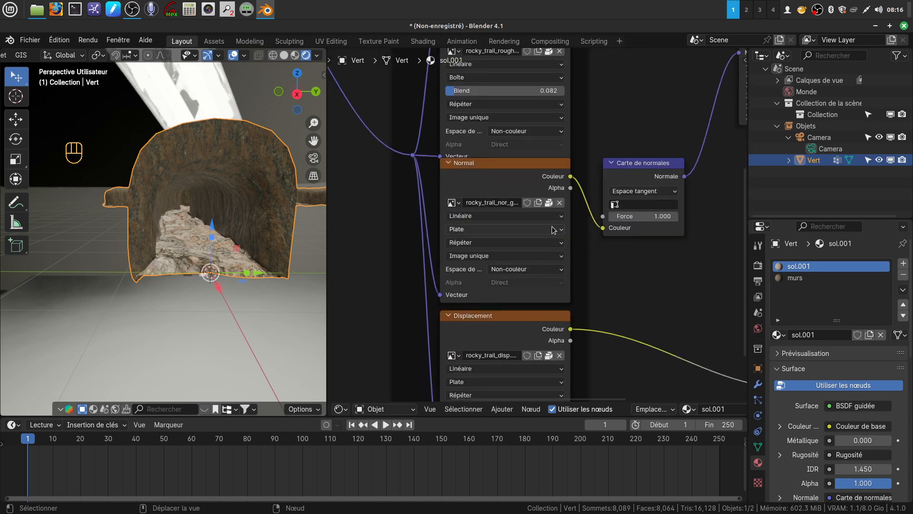
pyautogui.click(563, 231)
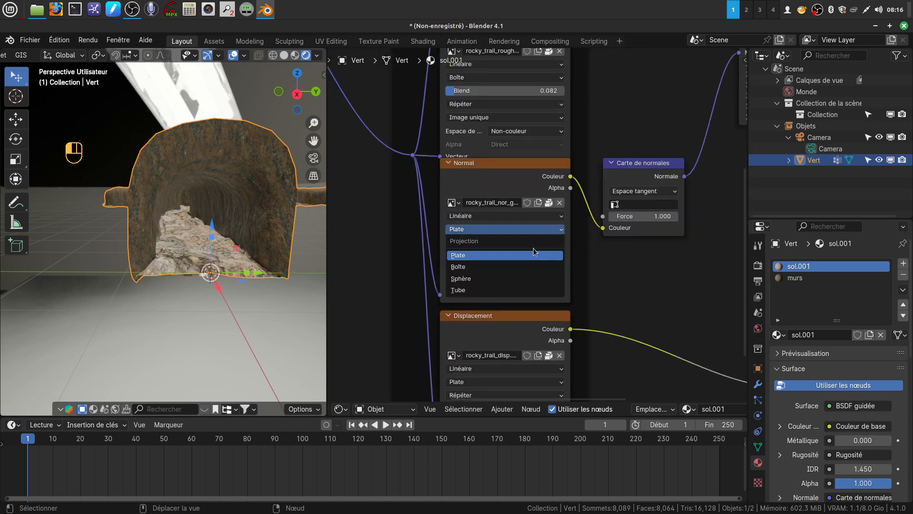
pyautogui.click(513, 266)
pyautogui.moveTo(452, 250); pyautogui.dragTo(453, 250)
# - Set the sol.001 Displacement texture to box projection (Boîte) with a blend of 0.074
pyautogui.moveTo(597, 316); pyautogui.dragTo(599, 153, button='middle')
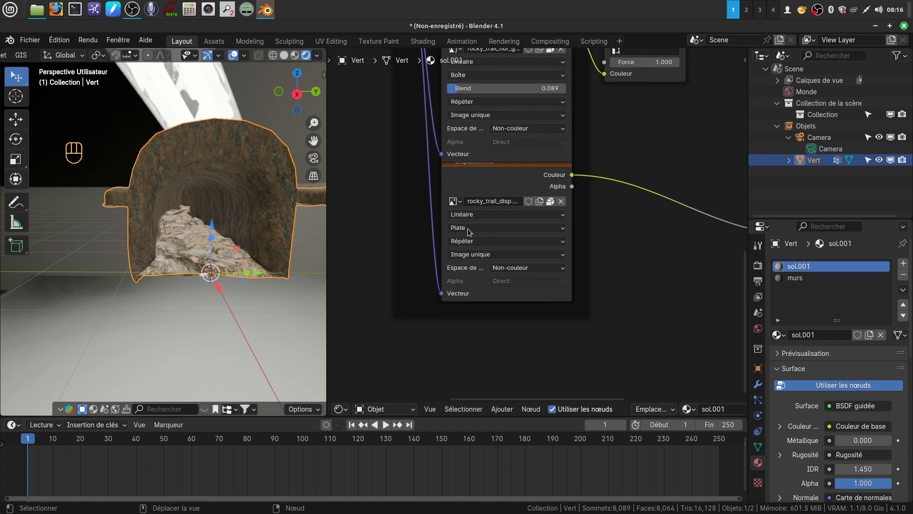
pyautogui.click(563, 230)
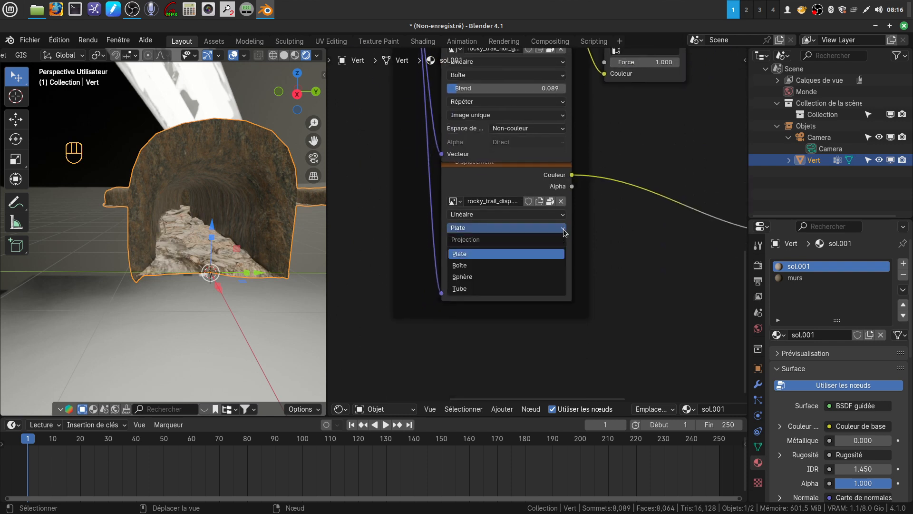
pyautogui.click(476, 265)
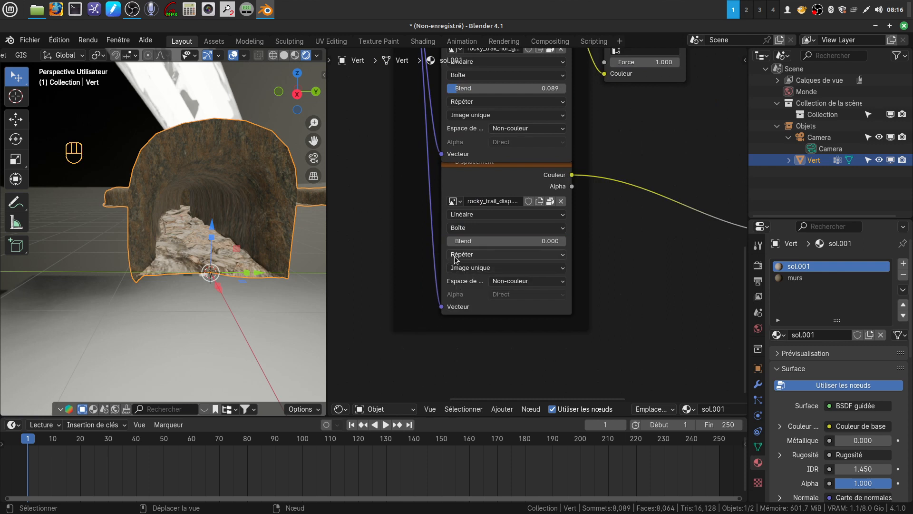
pyautogui.moveTo(450, 241); pyautogui.dragTo(453, 241)
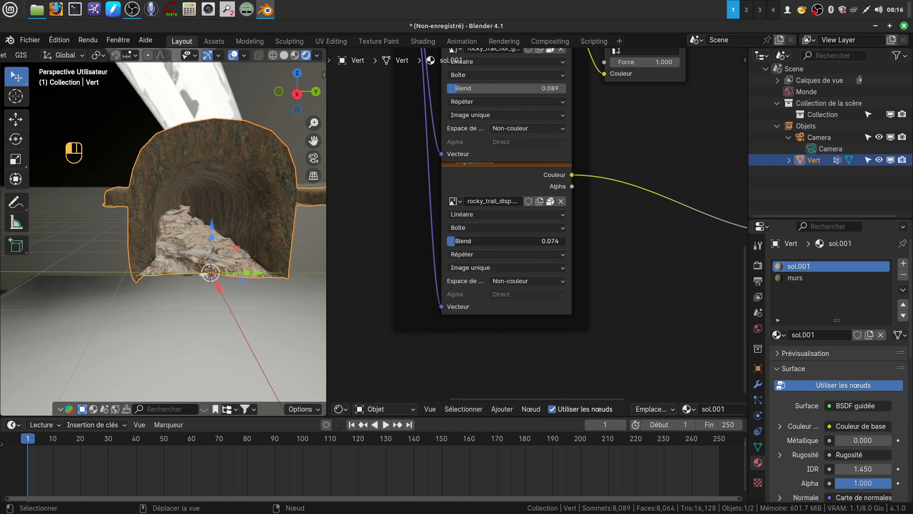
# - Set the sol.001 Mapping (Placage) node scale to X 6.000, Y 5.100 and Z 0.100
pyautogui.scroll(5, 205, 290)
pyautogui.moveTo(205, 289)
pyautogui.mouseDown(button='middle')
pyautogui.moveTo(229, 313)
pyautogui.moveTo(193, 315)
pyautogui.moveTo(212, 294)
pyautogui.mouseUp(button='middle')
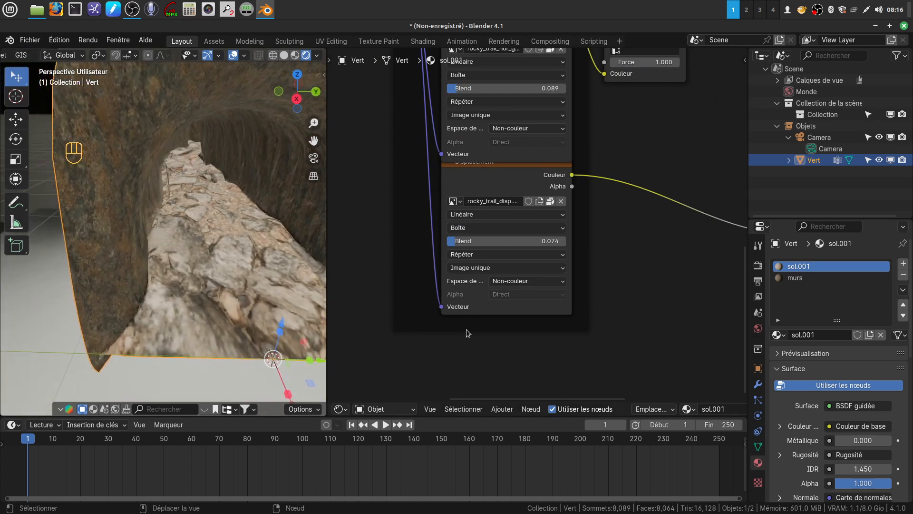
pyautogui.scroll(-6, 467, 334)
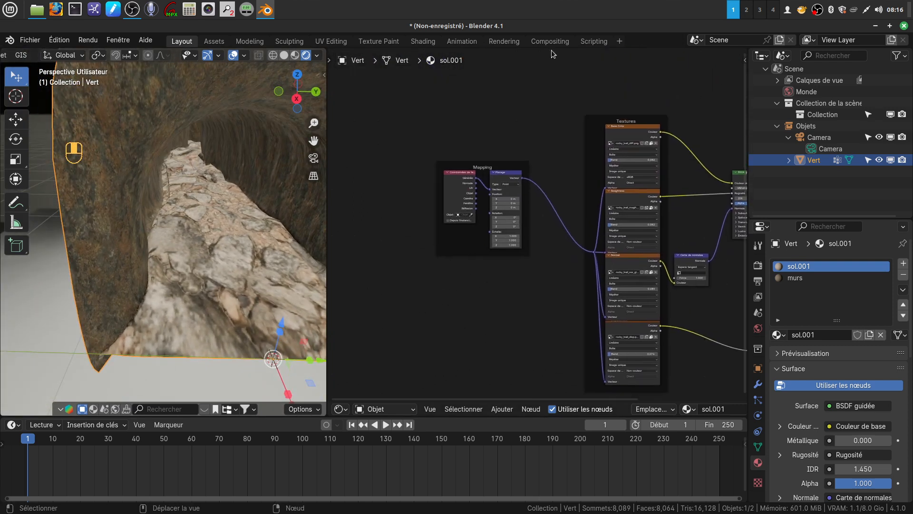
pyautogui.scroll(5, 552, 276)
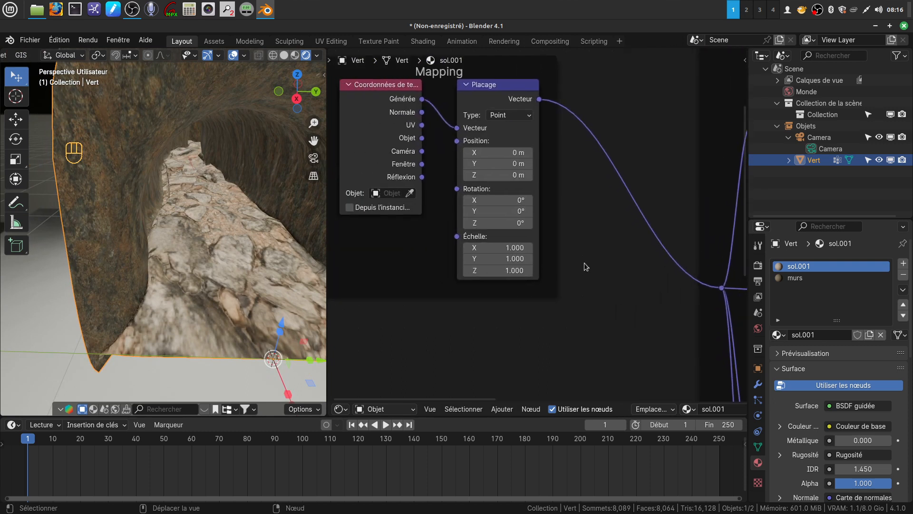
pyautogui.scroll(2, 529, 255)
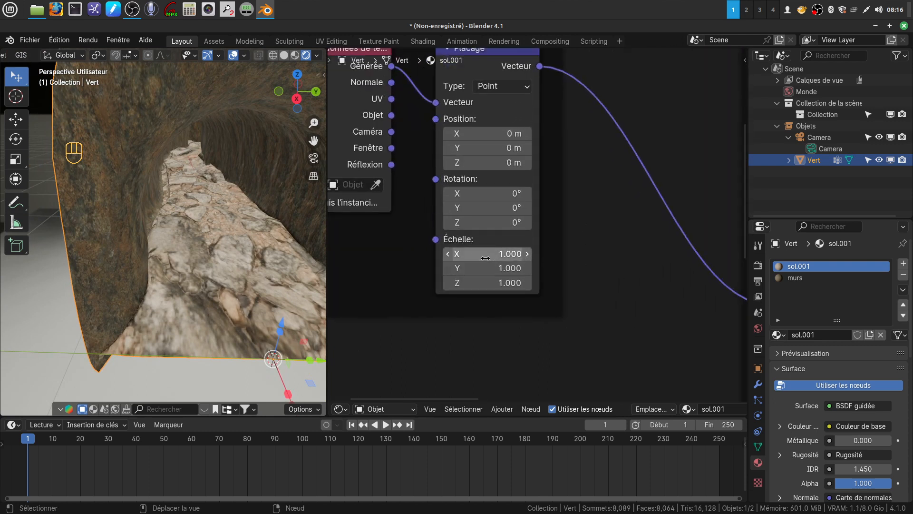
pyautogui.moveTo(470, 256); pyautogui.dragTo(565, 256)
pyautogui.moveTo(485, 268); pyautogui.dragTo(564, 268)
pyautogui.moveTo(499, 286); pyautogui.dragTo(500, 287)
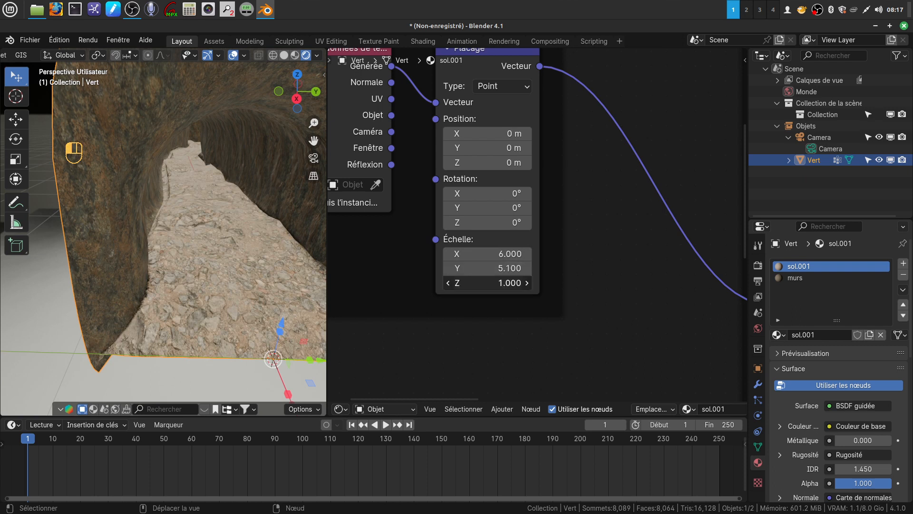
pyautogui.moveTo(230, 291); pyautogui.dragTo(167, 275, button='middle')
# - Insert a Gamma node between the sol.001 Base Color texture and the base color input of the BSDF guidée shader
pyautogui.scroll(-3, 222, 275)
pyautogui.scroll(-2, 524, 317)
pyautogui.scroll(-1, 527, 313)
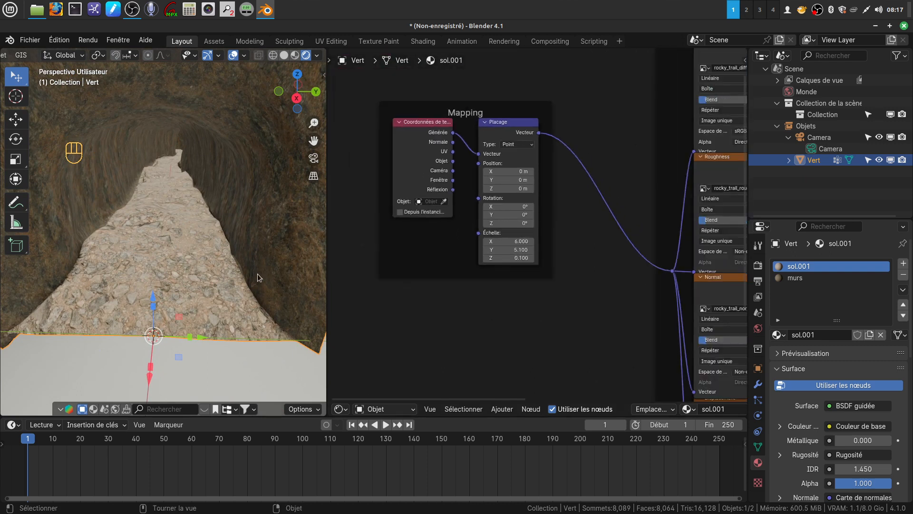
pyautogui.scroll(-1, 256, 215)
pyautogui.moveTo(563, 304); pyautogui.dragTo(211, 365, button='middle')
pyautogui.scroll(3, 278, 302)
pyautogui.scroll(1, 285, 293)
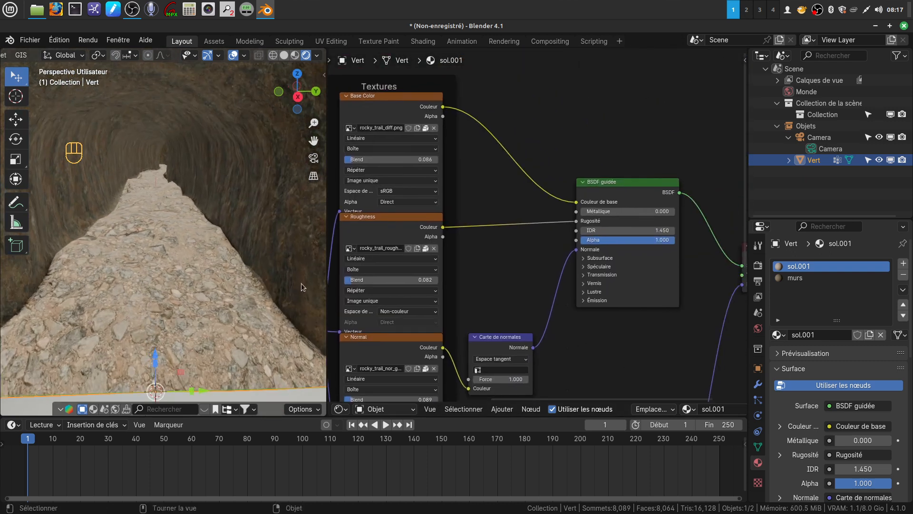
pyautogui.scroll(-3, 598, 339)
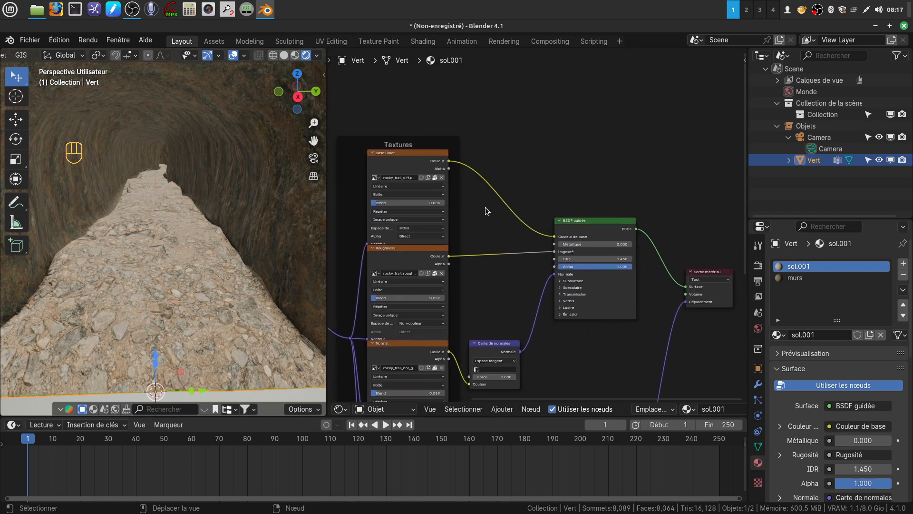
pyautogui.scroll(2, 621, 350)
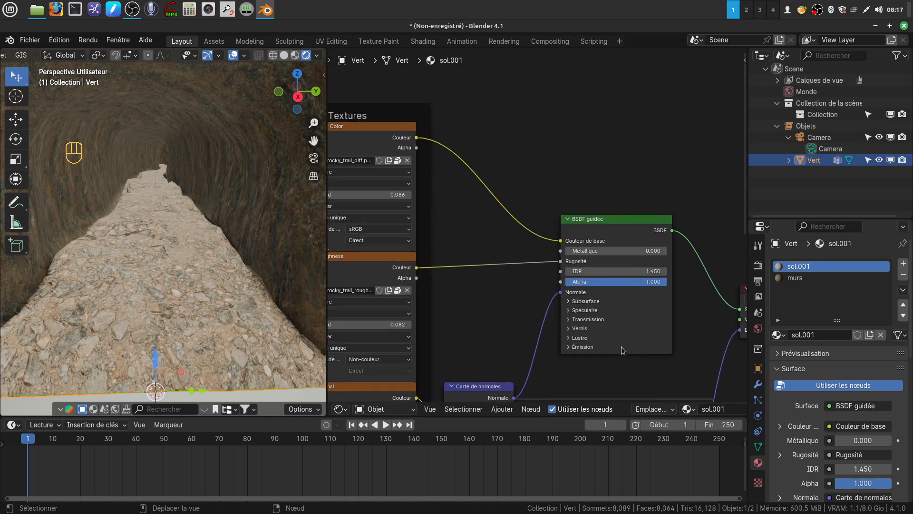
pyautogui.moveTo(615, 336); pyautogui.dragTo(638, 355, button='middle')
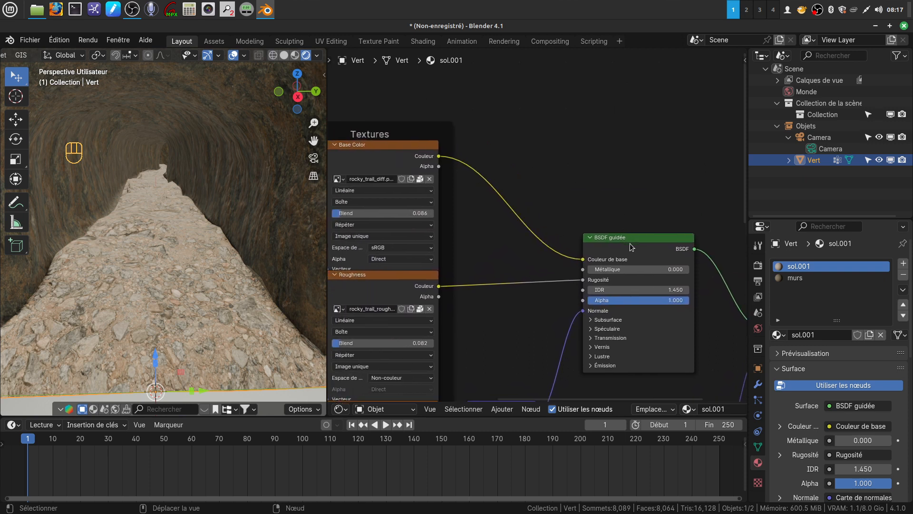
pyautogui.click(502, 411)
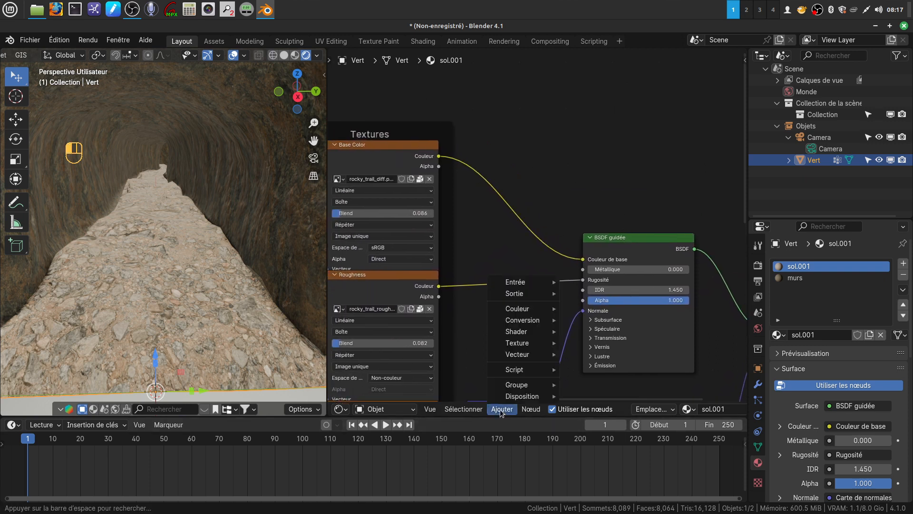
pyautogui.moveTo(528, 310)
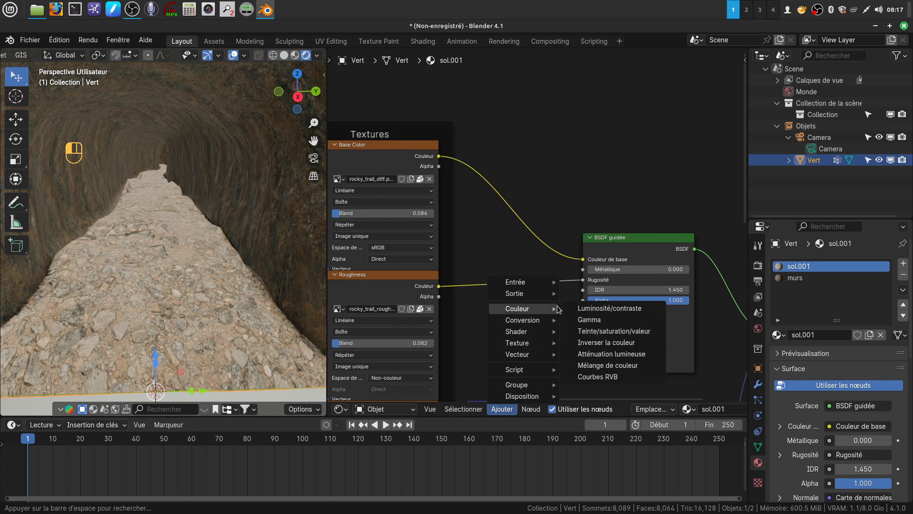
pyautogui.click(589, 320)
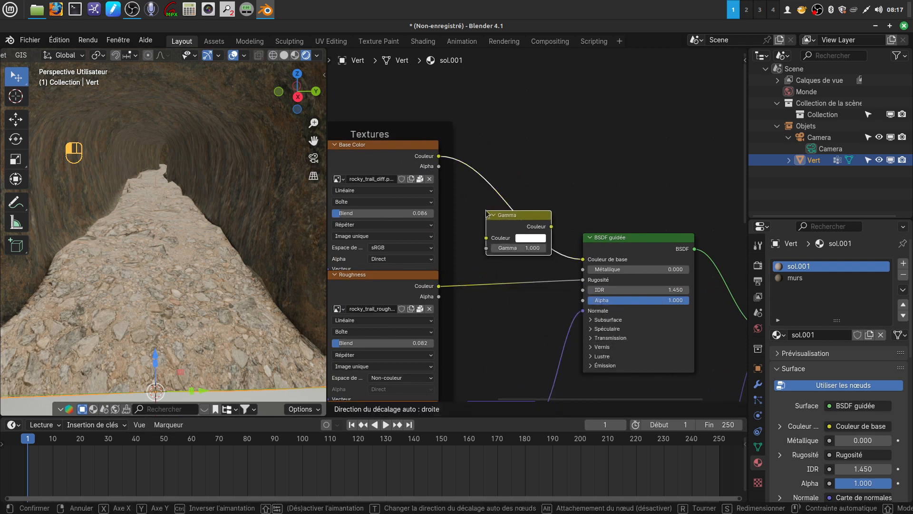
pyautogui.click(487, 214)
# - Set the Gamma node's value to 2.200 to darken the floor
pyautogui.scroll(2, 507, 264)
pyautogui.moveTo(504, 256); pyautogui.dragTo(535, 256)
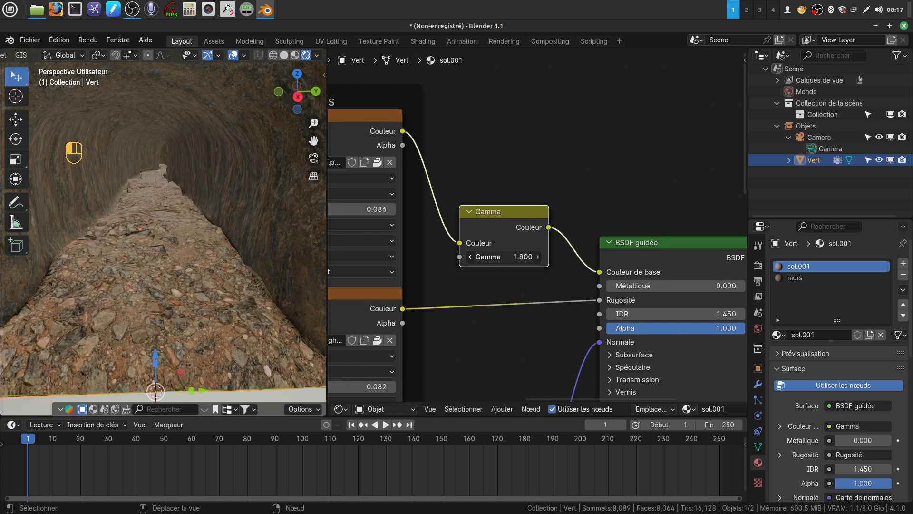
pyautogui.moveTo(523, 256); pyautogui.dragTo(542, 256)
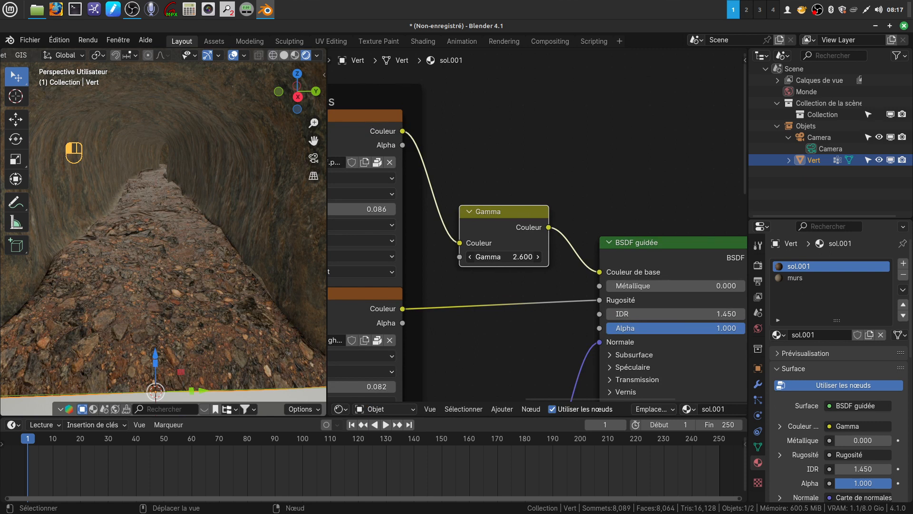
pyautogui.moveTo(272, 291); pyautogui.dragTo(313, 257, button='middle')
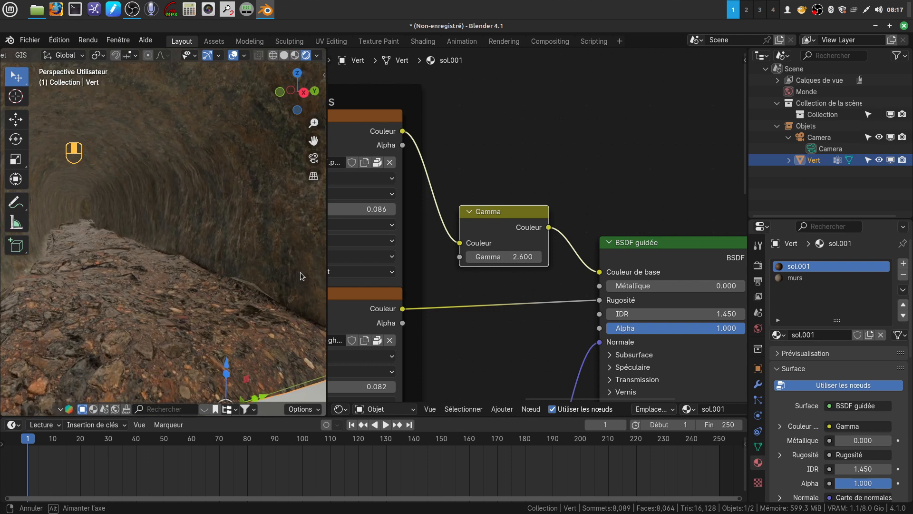
pyautogui.click(470, 257)
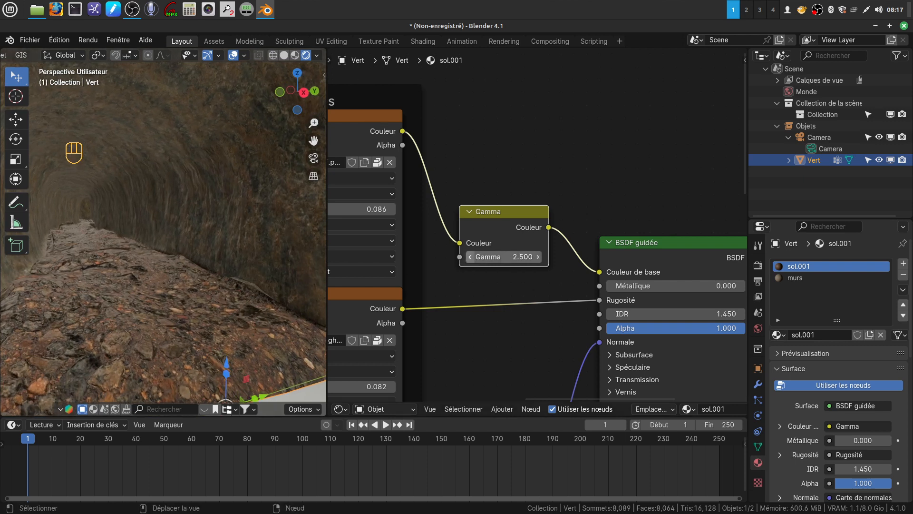
pyautogui.click(470, 257)
pyautogui.click(470, 258)
# - Widen the 3D viewport and bring the whole tunnel into view from outside
pyautogui.moveTo(290, 349); pyautogui.dragTo(219, 296, button='middle')
pyautogui.moveTo(278, 265); pyautogui.dragTo(246, 228, button='middle')
pyautogui.moveTo(198, 167); pyautogui.dragTo(257, 267, button='middle')
pyautogui.moveTo(327, 365); pyautogui.dragTo(404, 364)
pyautogui.scroll(-5, 333, 324)
pyautogui.moveTo(333, 324); pyautogui.dragTo(315, 278, button='middle')
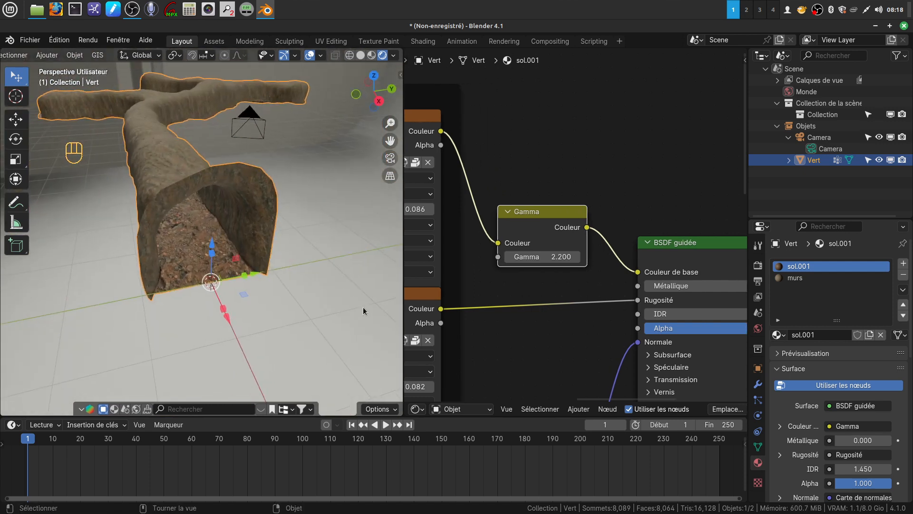
# - Examine the tunnel's textured walls and darkened floor from the entrance and from several angles
pyautogui.moveTo(363, 307); pyautogui.dragTo(273, 139, button='middle')
pyautogui.moveTo(339, 285); pyautogui.dragTo(305, 239, button='middle')
pyautogui.moveTo(321, 336); pyautogui.dragTo(324, 279, button='middle')
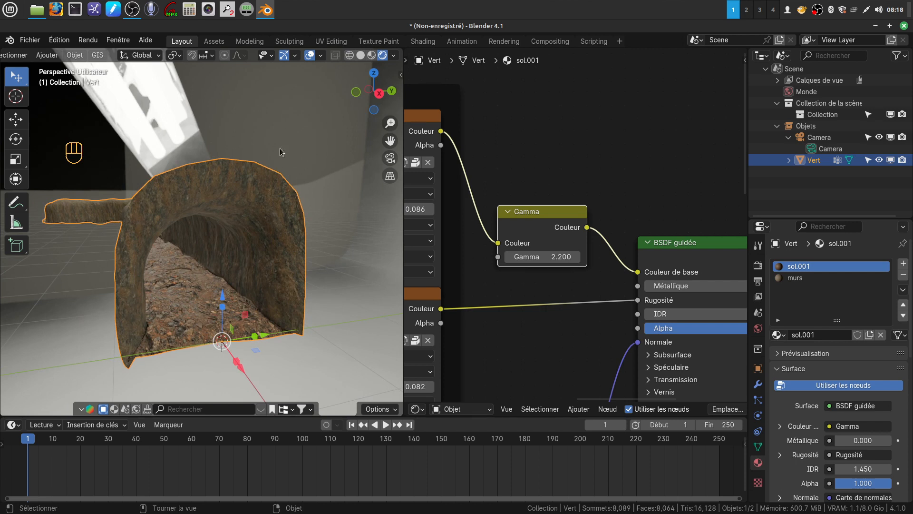
pyautogui.moveTo(296, 186); pyautogui.dragTo(267, 190, button='middle')
pyautogui.scroll(5, 298, 272)
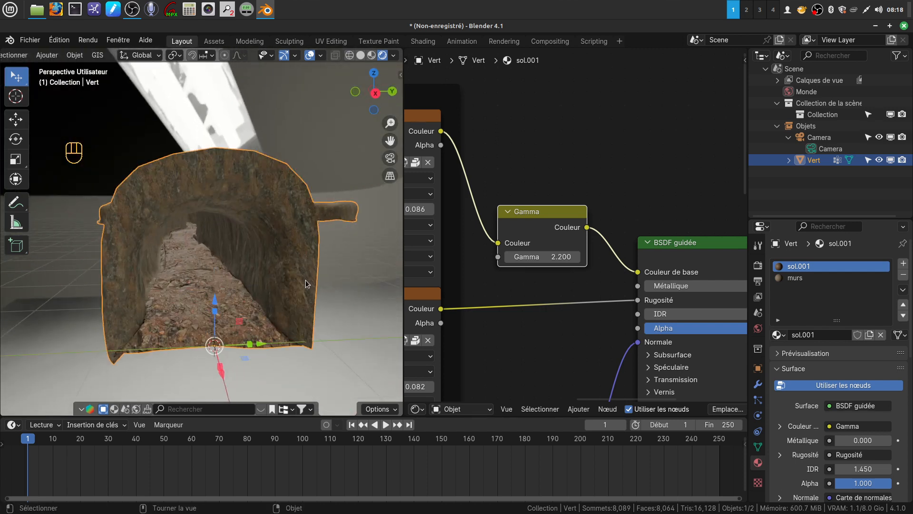
pyautogui.moveTo(159, 278); pyautogui.dragTo(255, 193, button='middle')
pyautogui.moveTo(372, 314); pyautogui.dragTo(338, 307, button='middle')
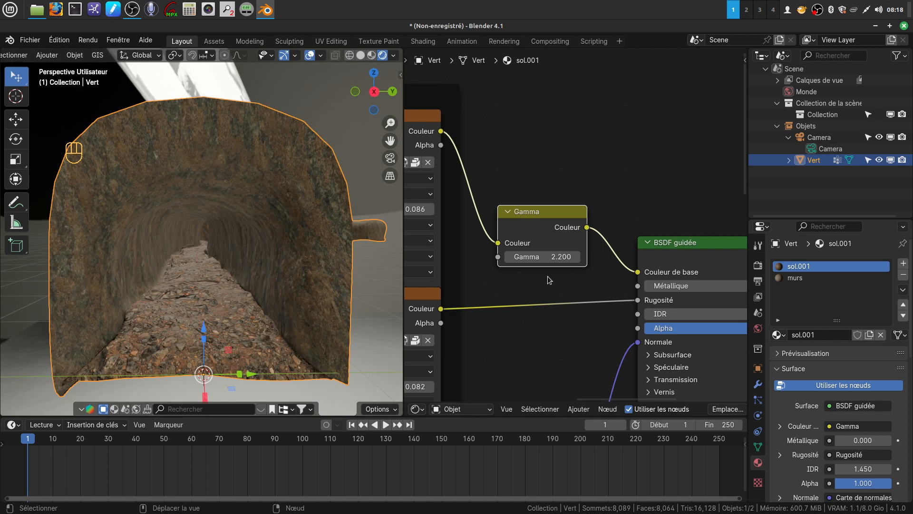
pyautogui.moveTo(283, 318); pyautogui.dragTo(342, 321, button='middle')
pyautogui.scroll(-3, 713, 290)
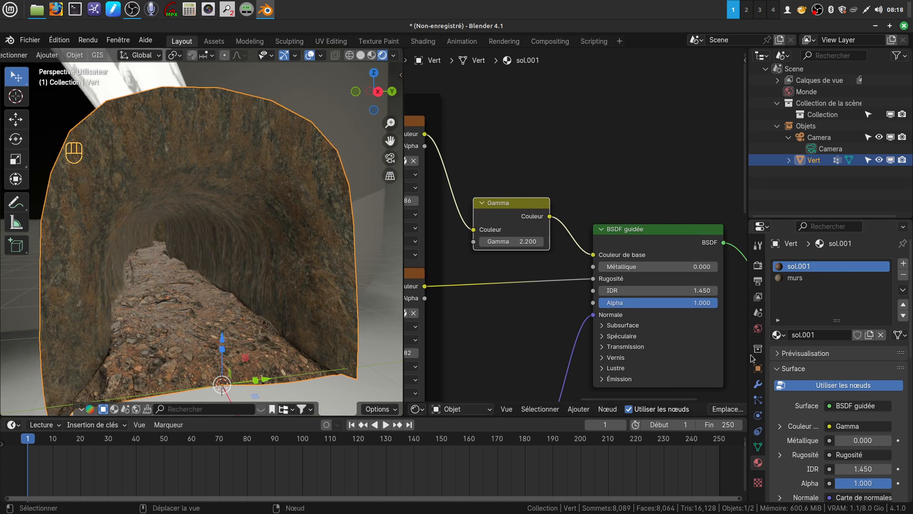
# - Open the world environment settings
pyautogui.click(758, 329)
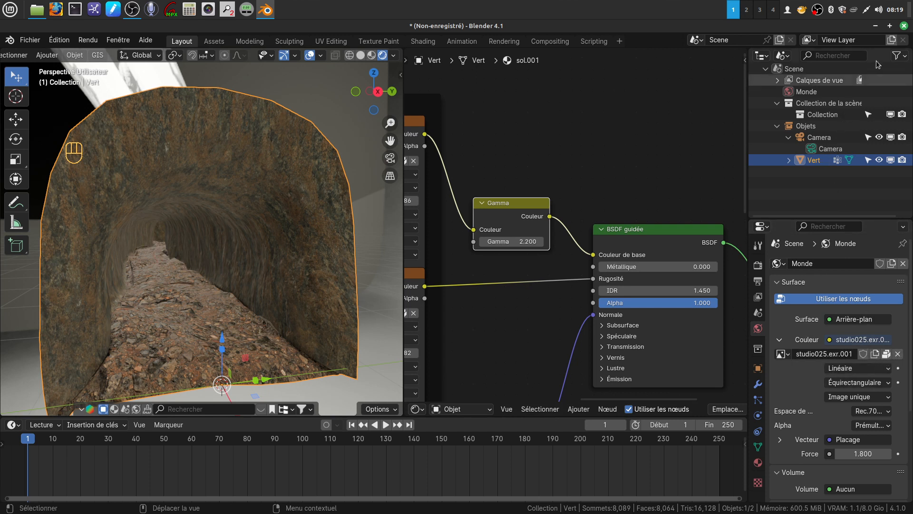
# - Switch to the BLENDER EN FRANÇAIS YouTube channel in the browser, search its videos for "hdri", and close the browser
pyautogui.click(876, 25)
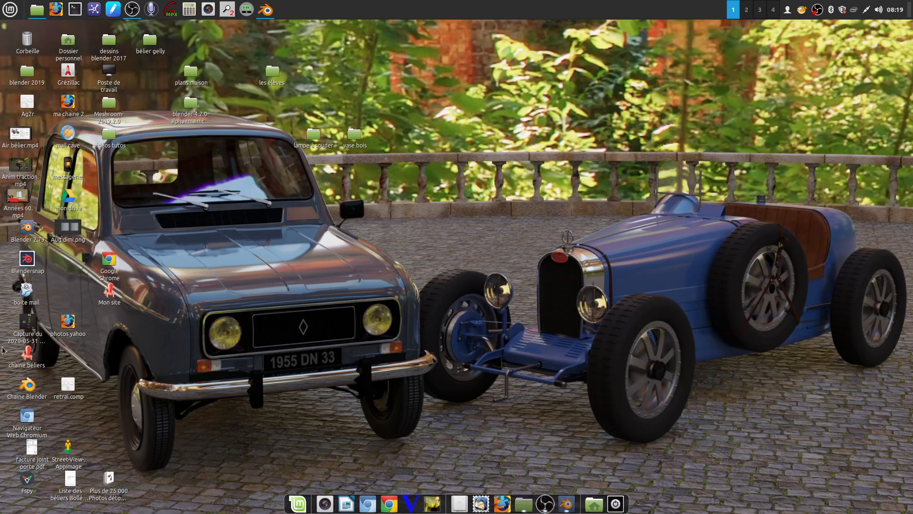
pyautogui.doubleClick(28, 386)
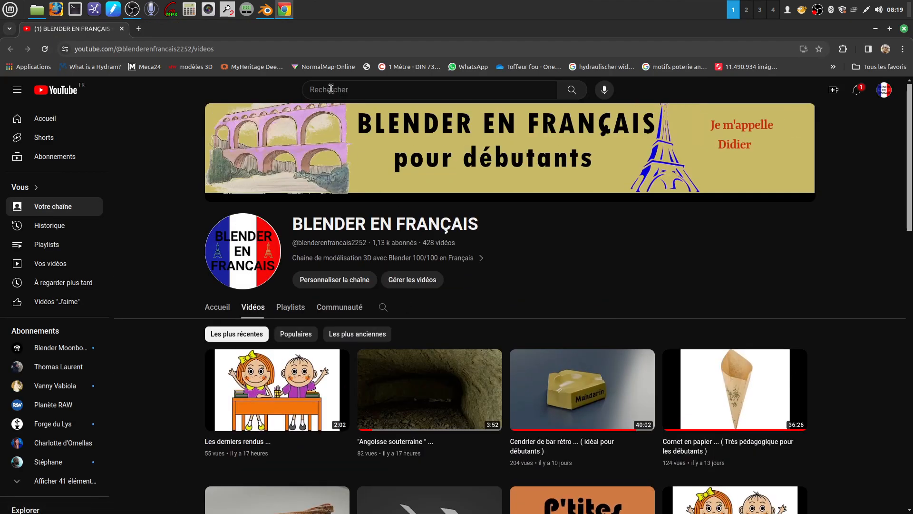
pyautogui.click(383, 307)
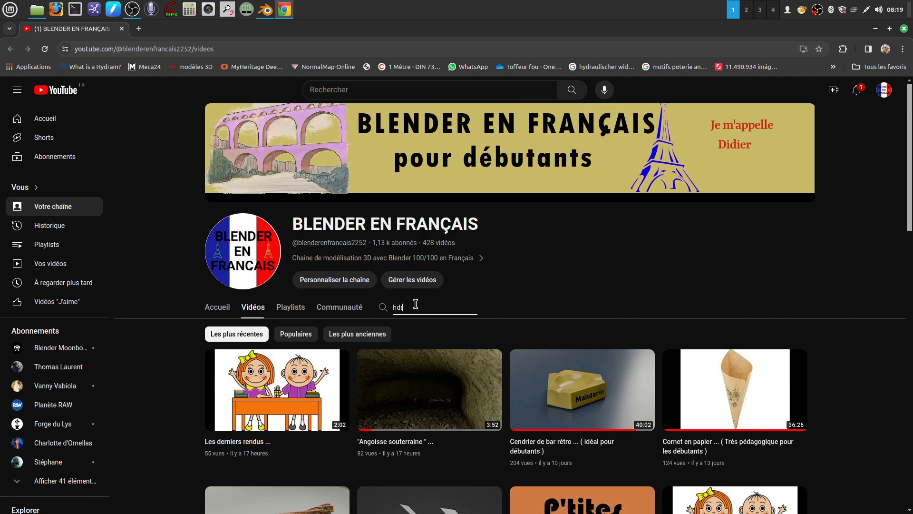
pyautogui.press('Return')
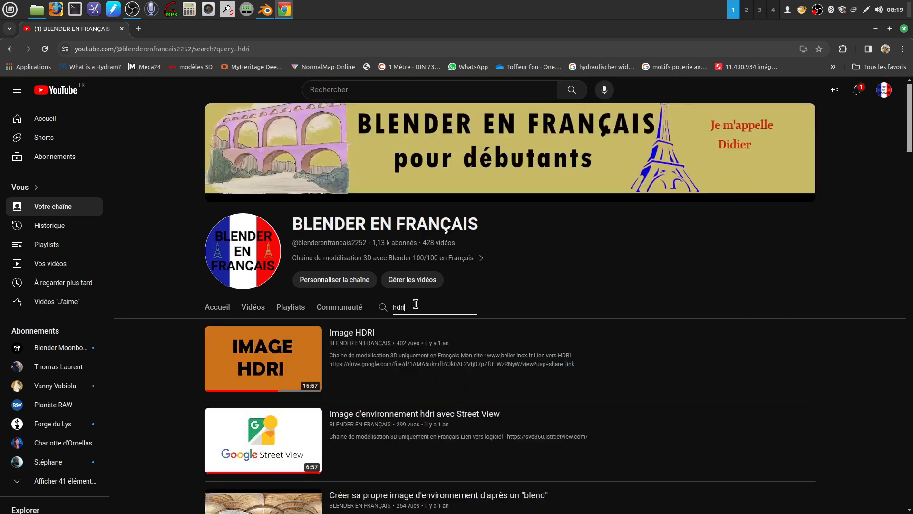
pyautogui.scroll(-1, 428, 323)
pyautogui.moveTo(259, 296)
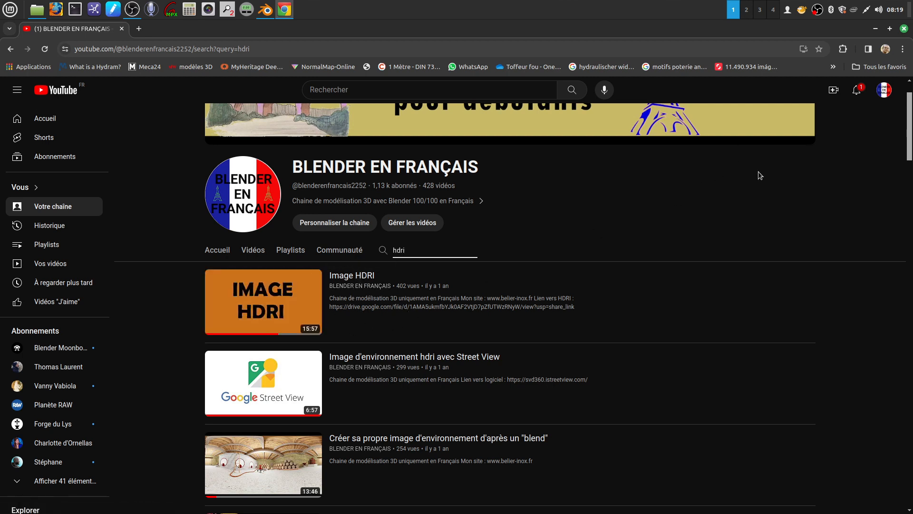
pyautogui.click(904, 29)
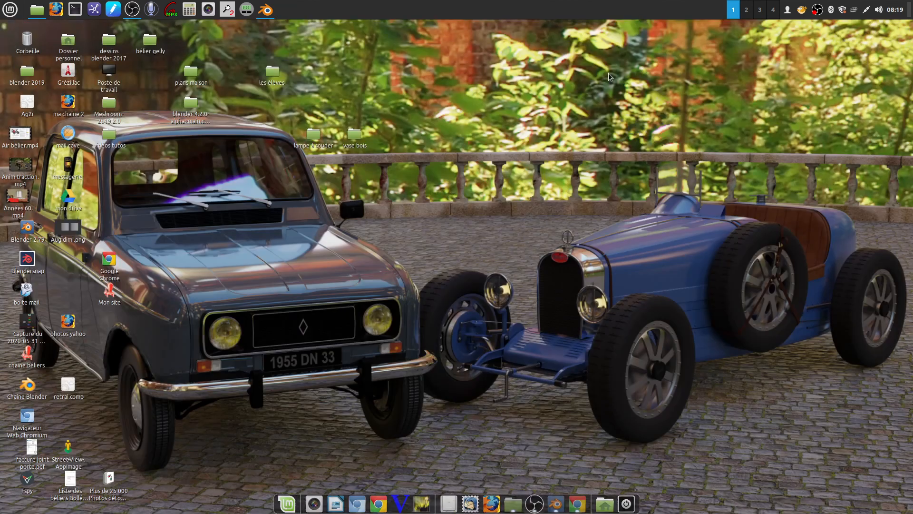
# - Return to Blender and replace the world's environment texture with drachenfels_cellar_4k.exr from the vase bois folder, checking the lighting inside the tunnel
pyautogui.click(265, 9)
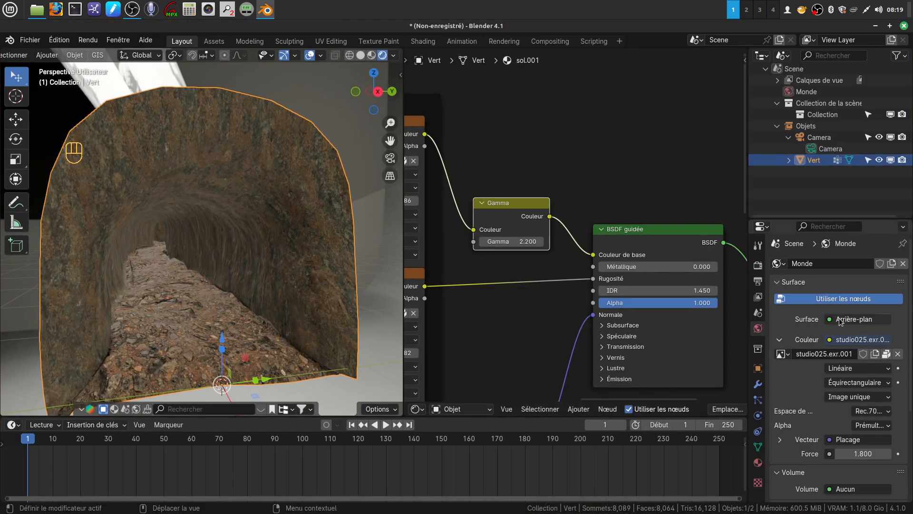
pyautogui.click(887, 354)
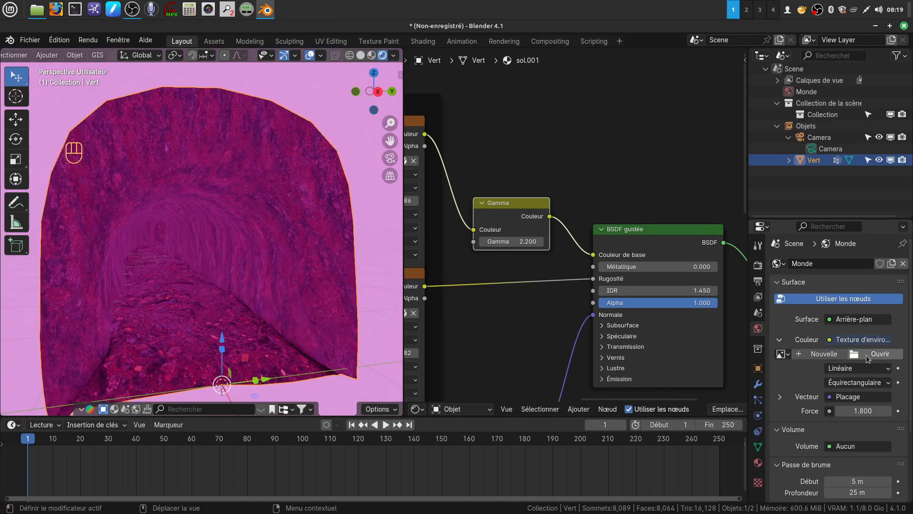
pyautogui.click(855, 358)
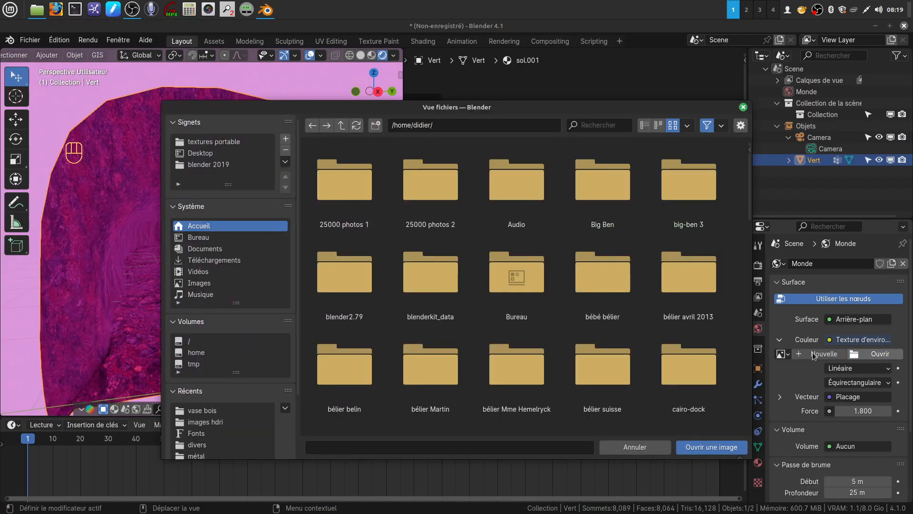
pyautogui.click(210, 412)
pyautogui.click(431, 363)
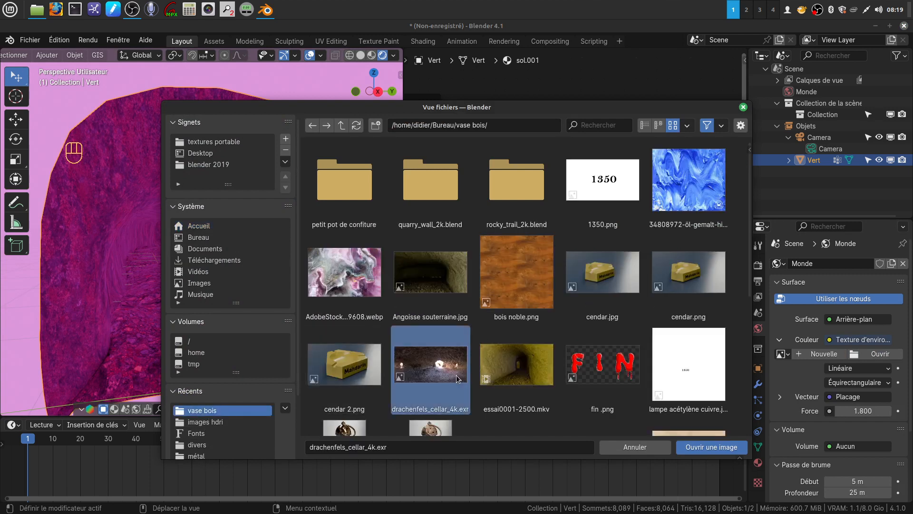
pyautogui.click(699, 450)
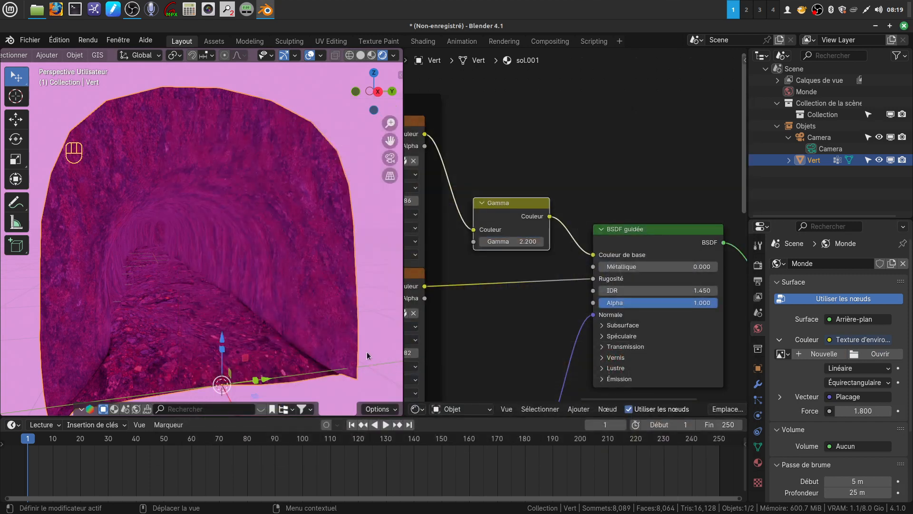
pyautogui.moveTo(276, 286); pyautogui.dragTo(272, 318, button='middle')
pyautogui.scroll(4, 275, 309)
pyautogui.moveTo(571, 287); pyautogui.dragTo(603, 276, button='middle')
pyautogui.scroll(2, 275, 295)
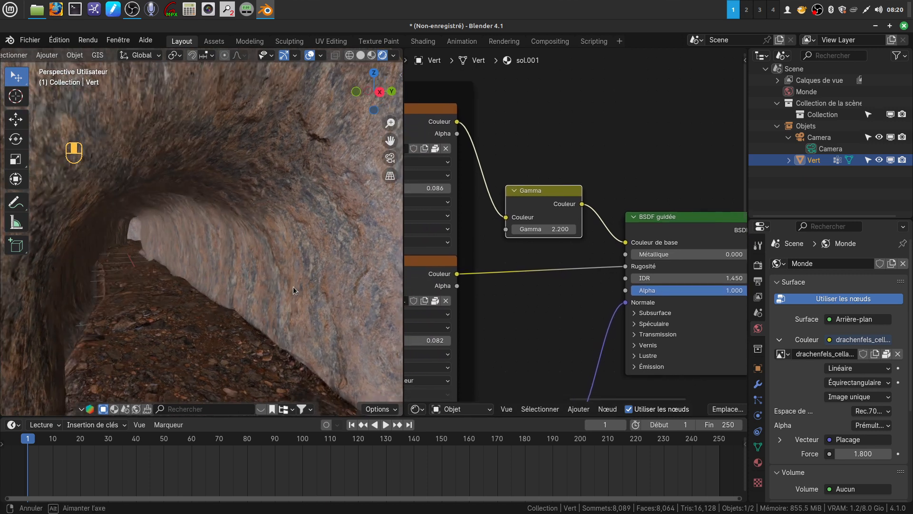
# - Lower the Gamma of the sol.001 floor material to 1.6 and check the floor's brightness from the tunnel entrance
pyautogui.moveTo(550, 230); pyautogui.dragTo(563, 229)
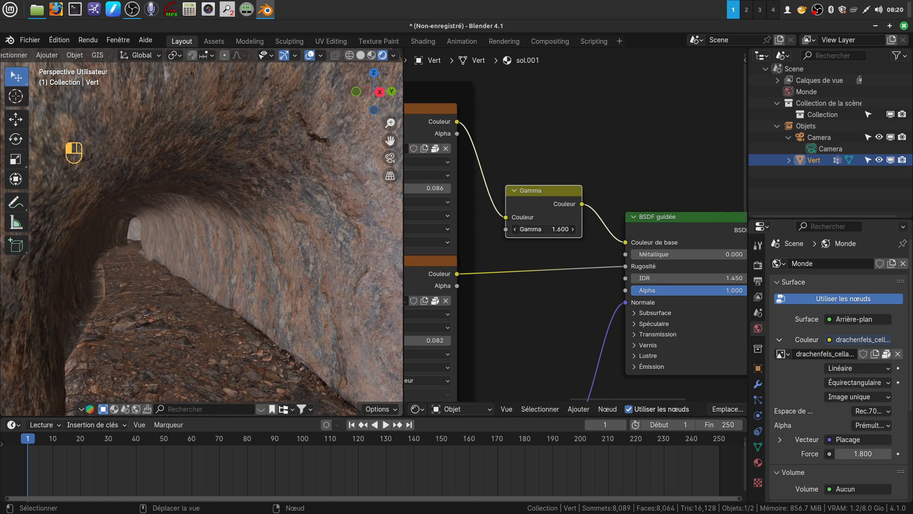
pyautogui.moveTo(304, 312); pyautogui.dragTo(141, 339, button='middle')
pyautogui.moveTo(200, 282); pyautogui.dragTo(233, 330, button='middle')
pyautogui.scroll(-6, 233, 330)
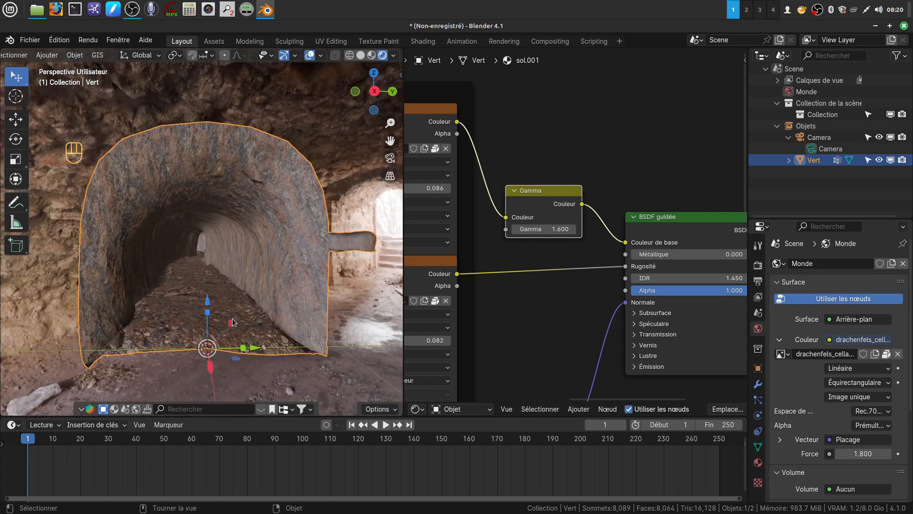
pyautogui.scroll(5, 245, 329)
pyautogui.moveTo(248, 329)
pyautogui.mouseDown(button='middle')
pyautogui.moveTo(244, 349)
pyautogui.moveTo(221, 344)
pyautogui.moveTo(234, 339)
pyautogui.mouseUp(button='middle')
pyautogui.scroll(-1, 500, 334)
# - Set the sol.001 mapping scale to X 10.1, Y 9.2 and Z 0.2 to make the floor texture finer
pyautogui.moveTo(501, 335); pyautogui.dragTo(702, 280, button='middle')
pyautogui.scroll(-3, 484, 334)
pyautogui.moveTo(482, 318); pyautogui.dragTo(592, 316, button='middle')
pyautogui.scroll(3, 561, 354)
pyautogui.moveTo(562, 355); pyautogui.dragTo(574, 318, button='middle')
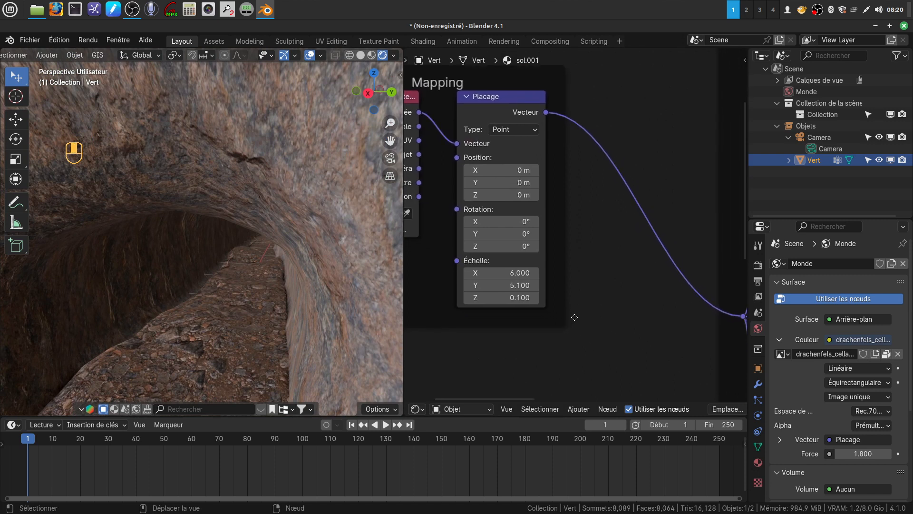
pyautogui.scroll(2, 558, 345)
pyautogui.moveTo(480, 287); pyautogui.dragTo(529, 287)
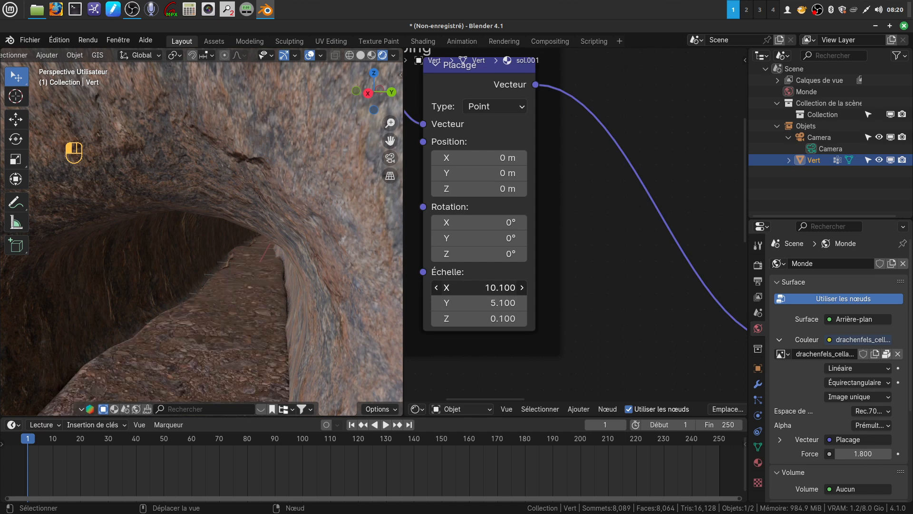
pyautogui.moveTo(479, 303); pyautogui.dragTo(528, 303)
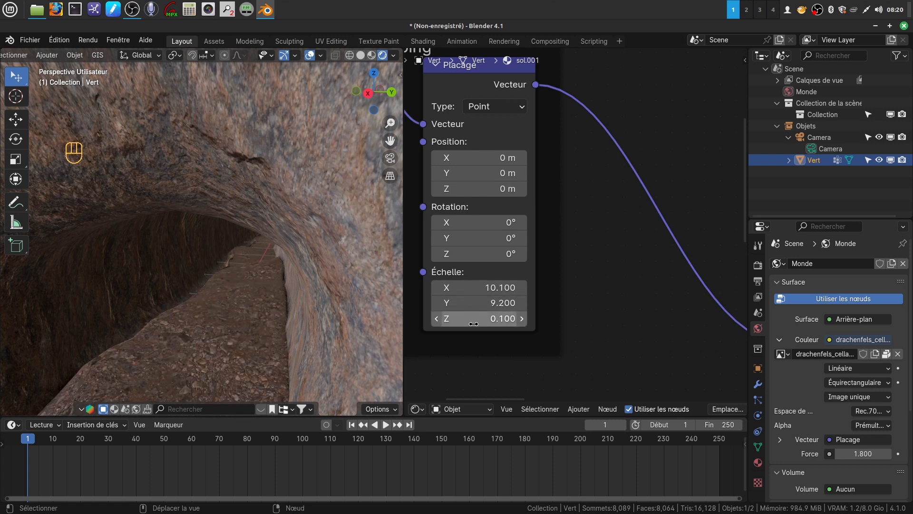
pyautogui.moveTo(474, 324); pyautogui.dragTo(474, 324)
# - Check the rescaled floor texture inside and outside the tunnel, and widen the 3D viewport against the node editor
pyautogui.moveTo(92, 354); pyautogui.dragTo(219, 348, button='middle')
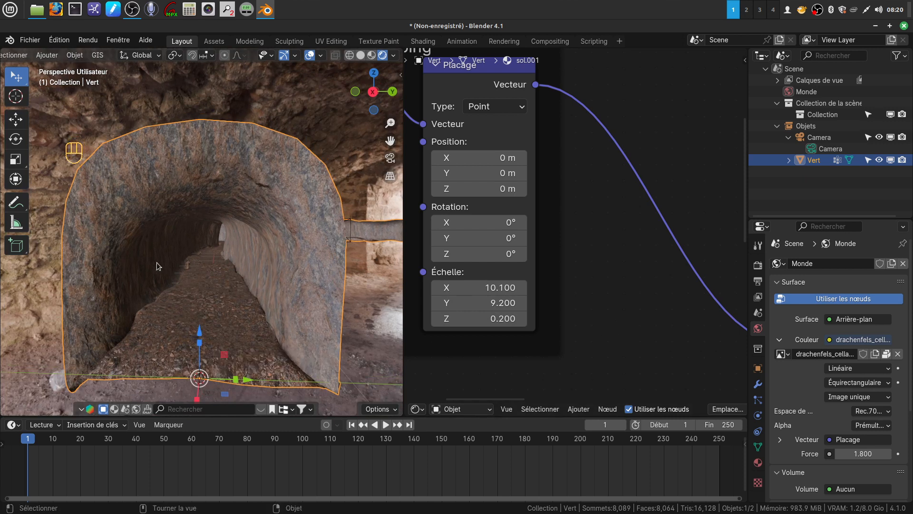
pyautogui.moveTo(250, 275); pyautogui.dragTo(267, 284, button='middle')
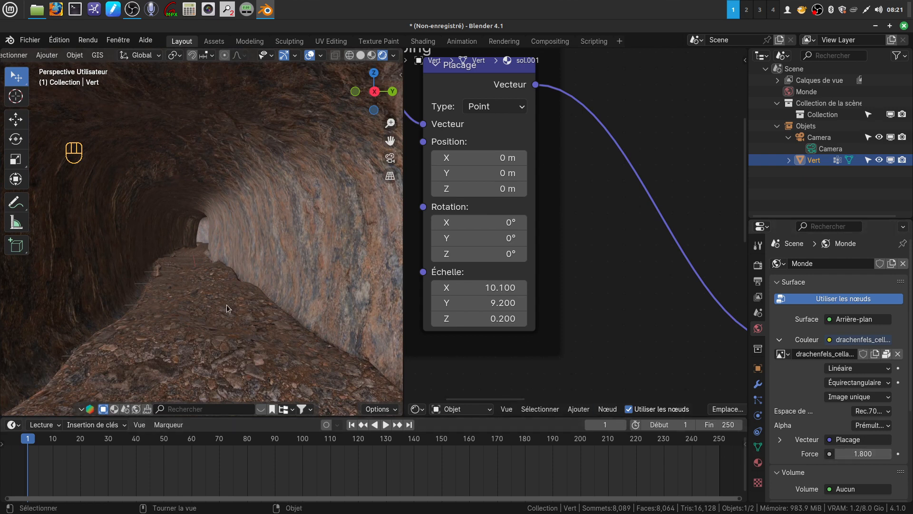
pyautogui.moveTo(219, 333); pyautogui.dragTo(196, 318, button='middle')
pyautogui.moveTo(190, 324); pyautogui.dragTo(234, 323, button='middle')
pyautogui.scroll(-10, 223, 324)
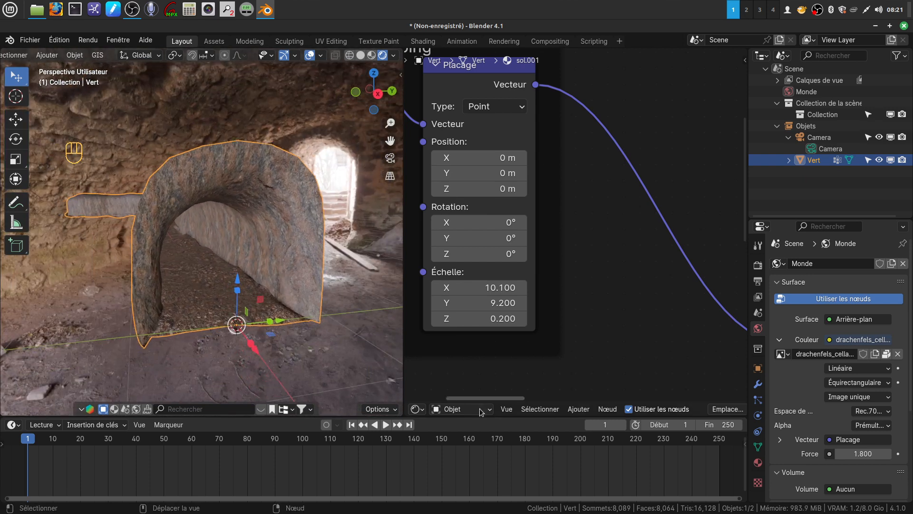
pyautogui.moveTo(402, 371); pyautogui.dragTo(510, 360)
# - Examine the textured tunnel under the cellar lighting from inside, the entrance, above, below and the sides
pyautogui.moveTo(345, 310); pyautogui.dragTo(158, 359, button='middle')
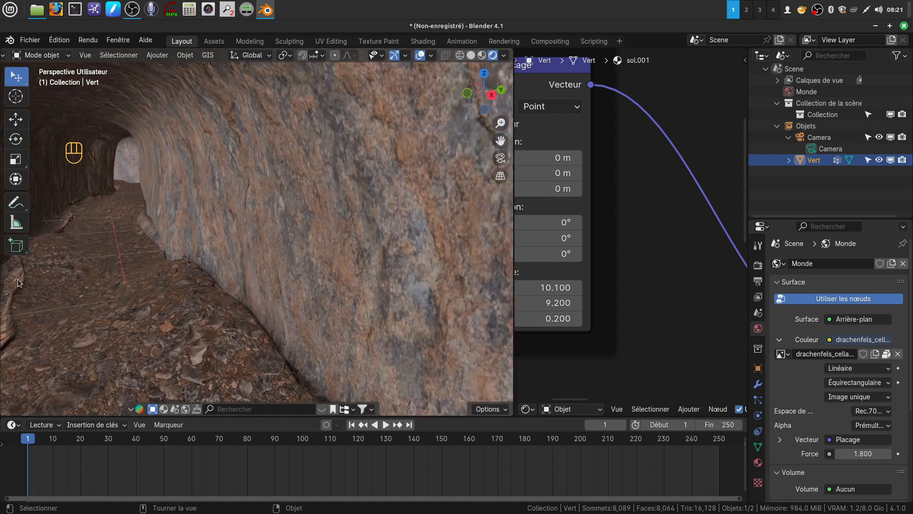
pyautogui.moveTo(77, 245); pyautogui.dragTo(111, 266, button='middle')
pyautogui.scroll(-5, 113, 266)
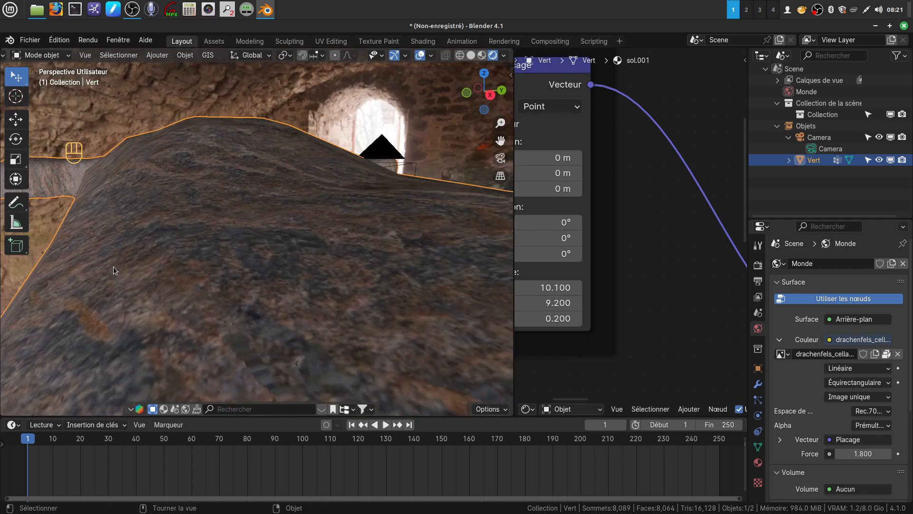
pyautogui.scroll(-6, 188, 284)
pyautogui.moveTo(231, 286); pyautogui.dragTo(186, 276, button='middle')
pyautogui.scroll(3, 255, 325)
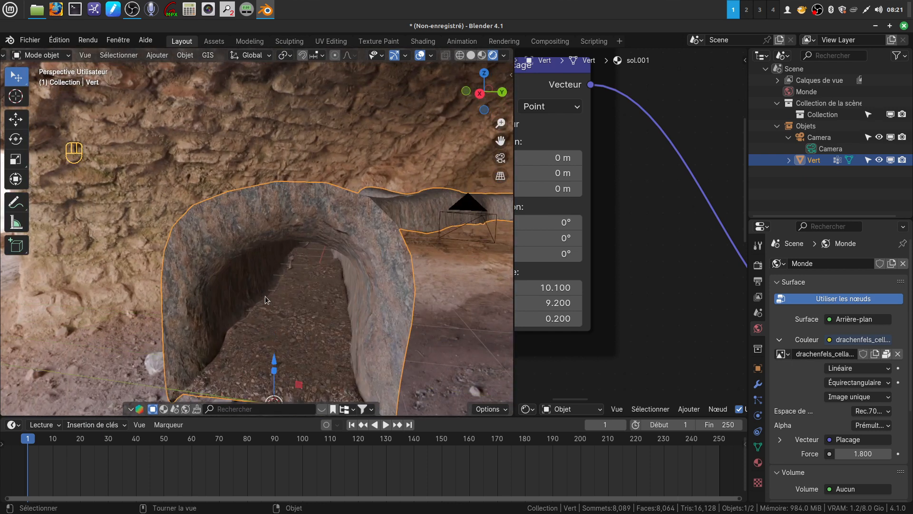
pyautogui.scroll(2, 283, 298)
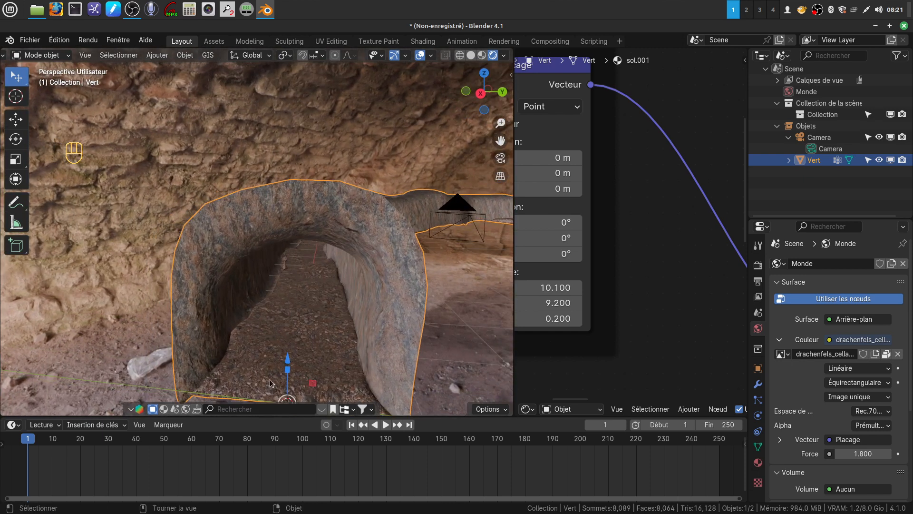
pyautogui.moveTo(275, 346); pyautogui.dragTo(264, 292, button='middle')
pyautogui.scroll(4, 255, 290)
pyautogui.scroll(2, 255, 289)
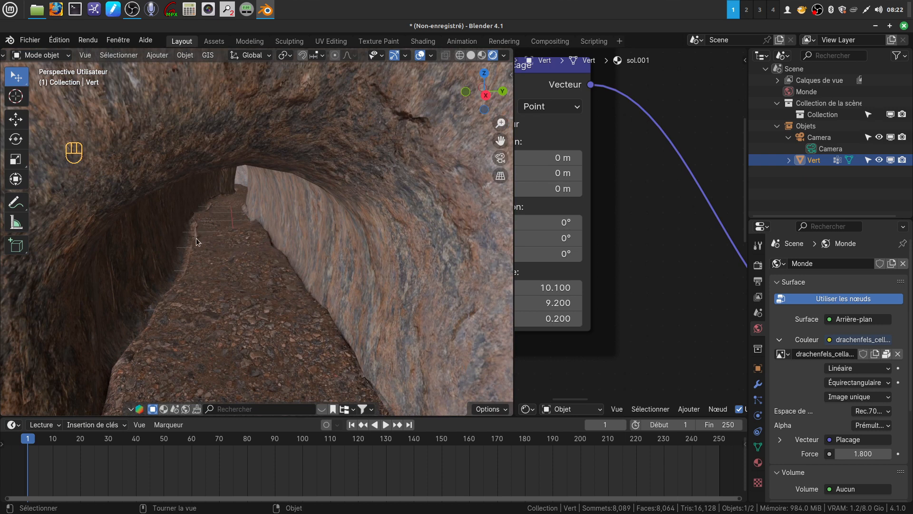
pyautogui.moveTo(158, 332); pyautogui.dragTo(204, 320, button='middle')
pyautogui.scroll(-5, 198, 323)
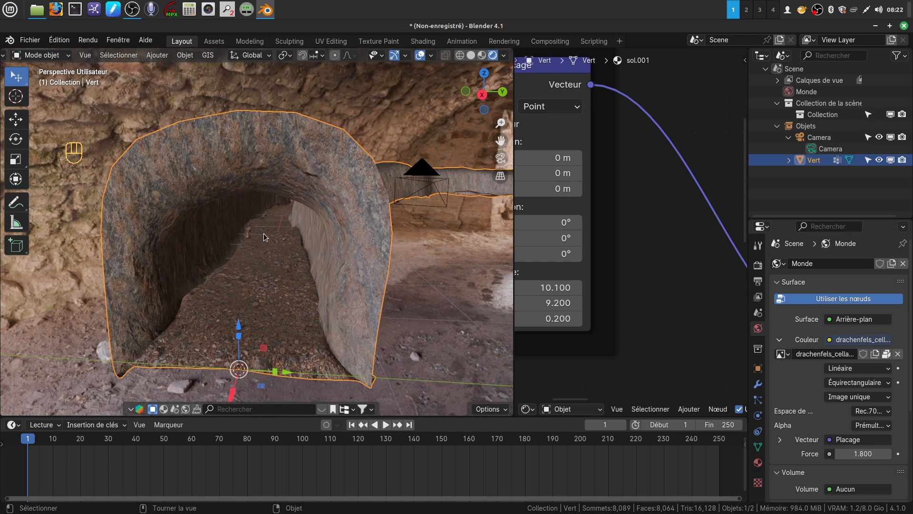
pyautogui.scroll(4, 273, 218)
pyautogui.moveTo(255, 313); pyautogui.dragTo(259, 313, button='middle')
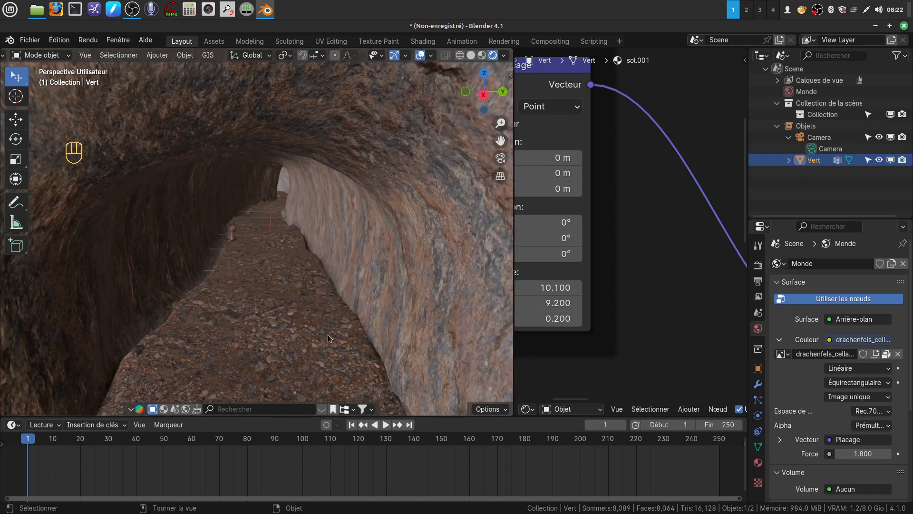
pyautogui.moveTo(308, 338); pyautogui.dragTo(273, 325, button='middle')
pyautogui.scroll(-3, 315, 337)
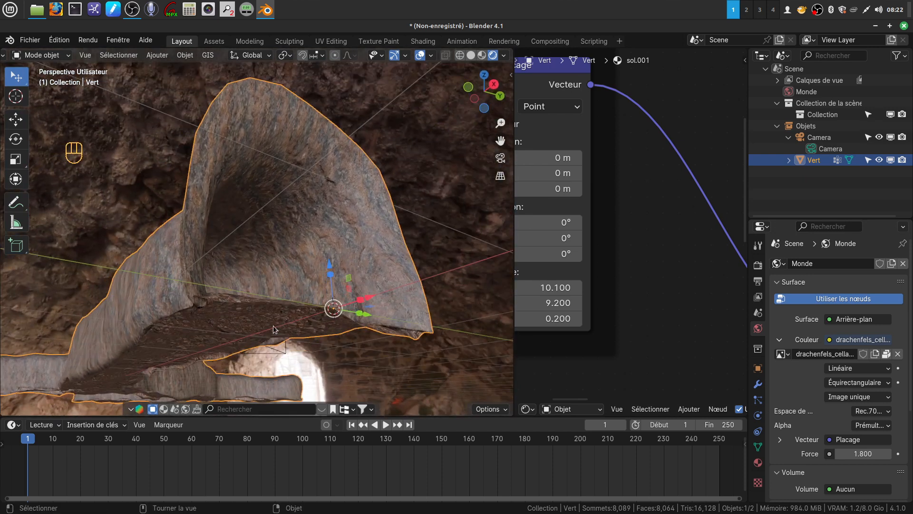
pyautogui.moveTo(217, 330); pyautogui.dragTo(235, 345, button='middle')
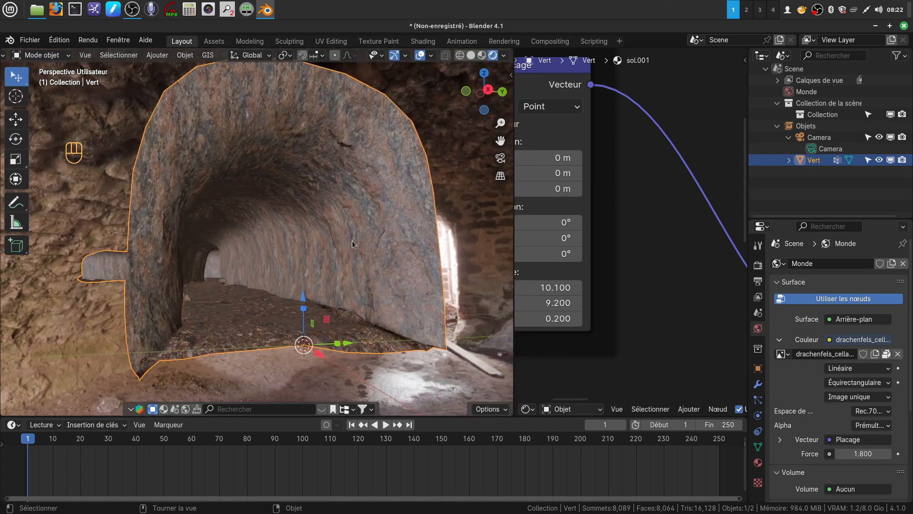
pyautogui.scroll(-5, 177, 252)
pyautogui.moveTo(178, 252); pyautogui.dragTo(262, 228, button='middle')
pyautogui.scroll(4, 273, 302)
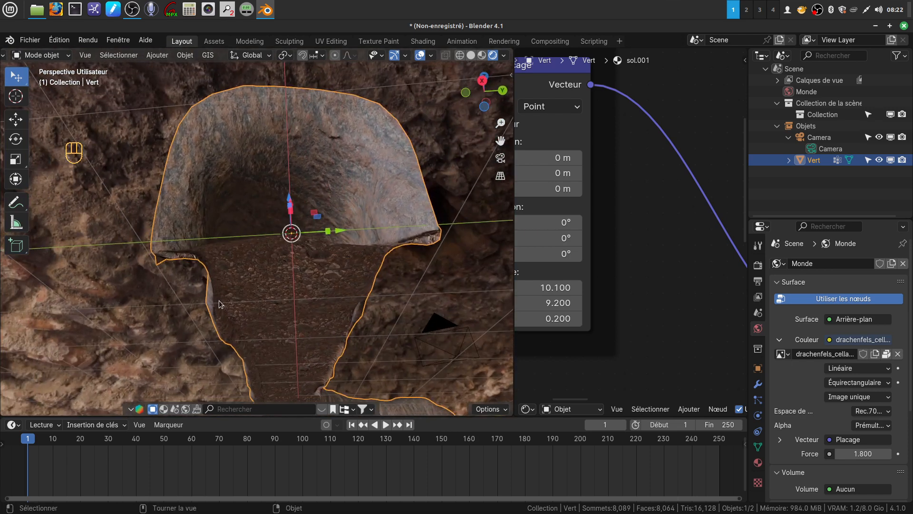
pyautogui.moveTo(256, 296); pyautogui.dragTo(286, 296, button='middle')
pyautogui.scroll(3, 286, 299)
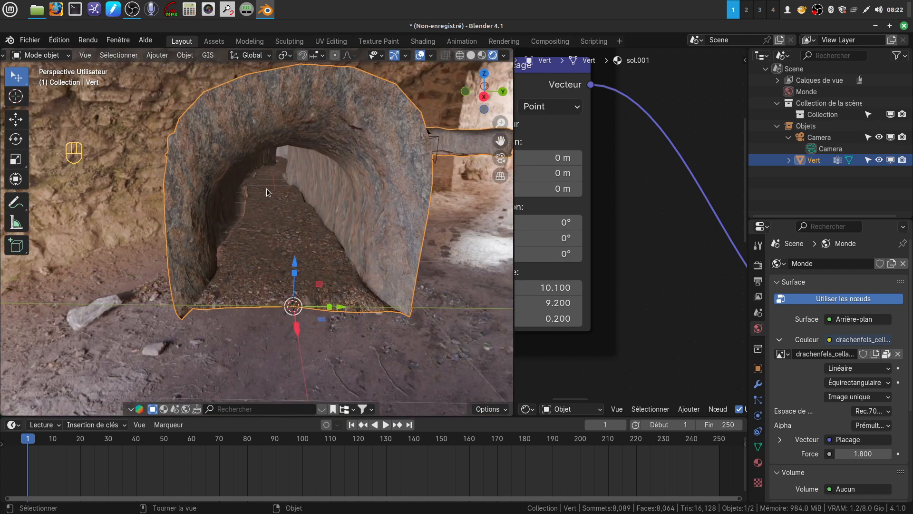
pyautogui.moveTo(380, 267); pyautogui.dragTo(416, 289, button='middle')
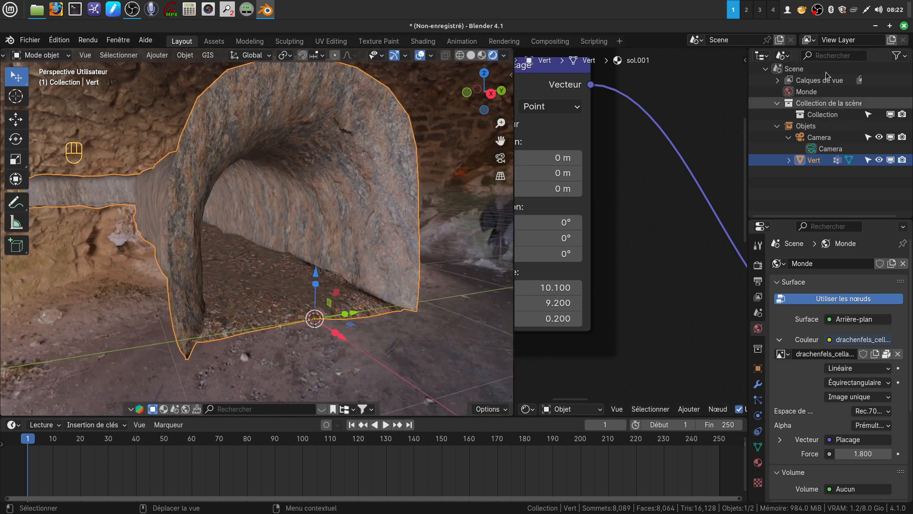